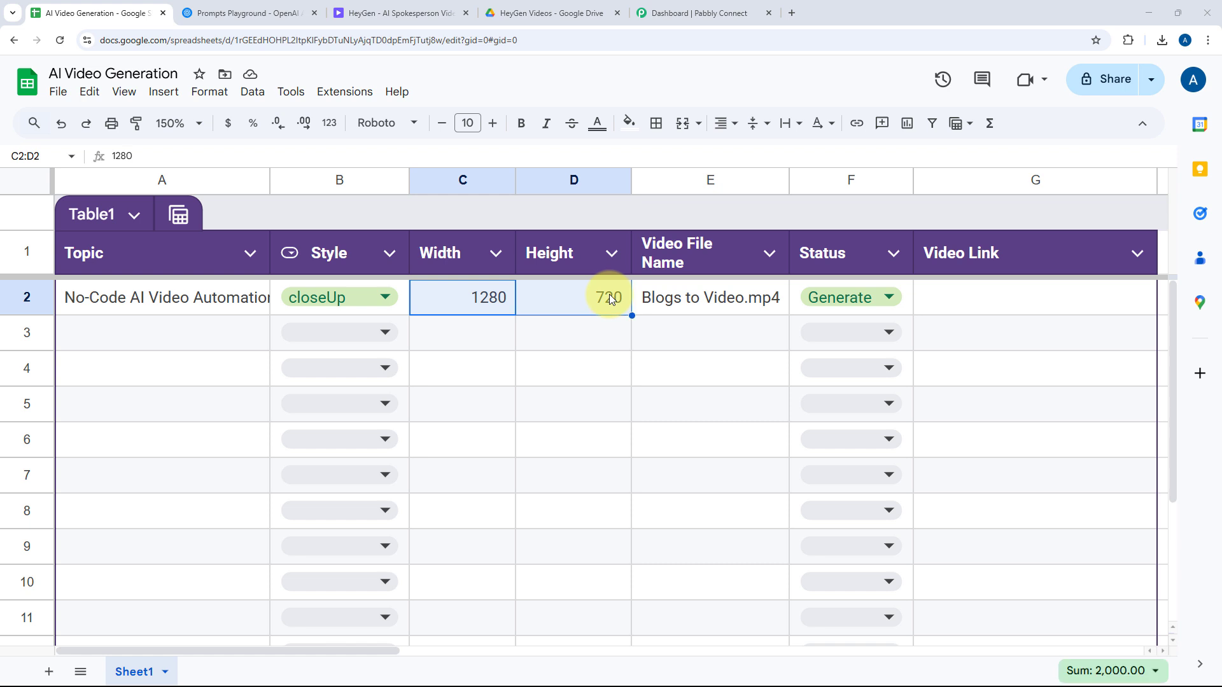
Review the video details in row 2 of the AI Video Generation sheet and the OpenAI Playground, HeyGen and HeyGen Videos Drive pages.
click(727, 297)
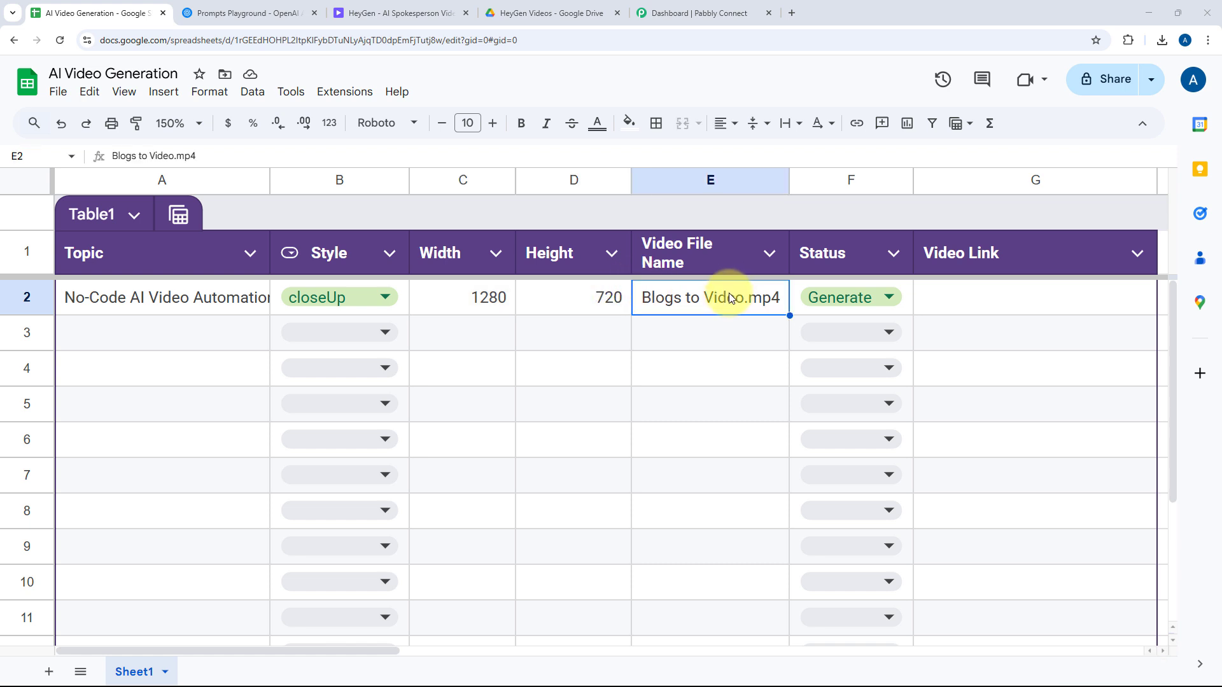
double_click(868, 296)
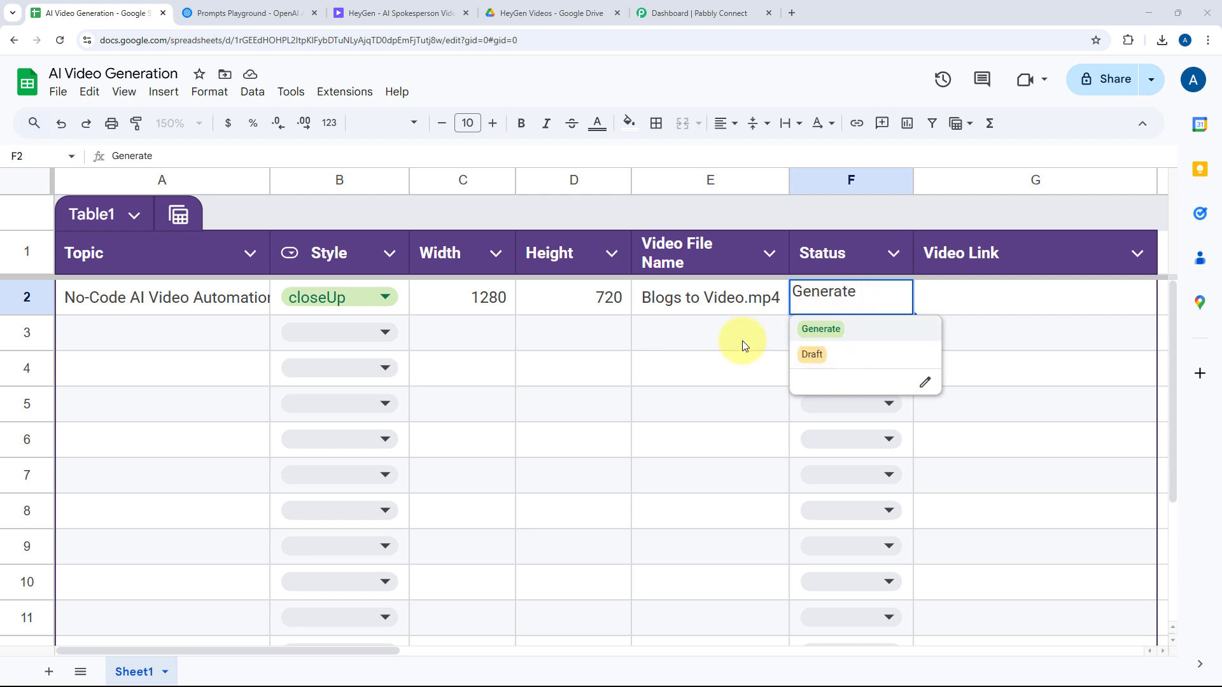
click(701, 299)
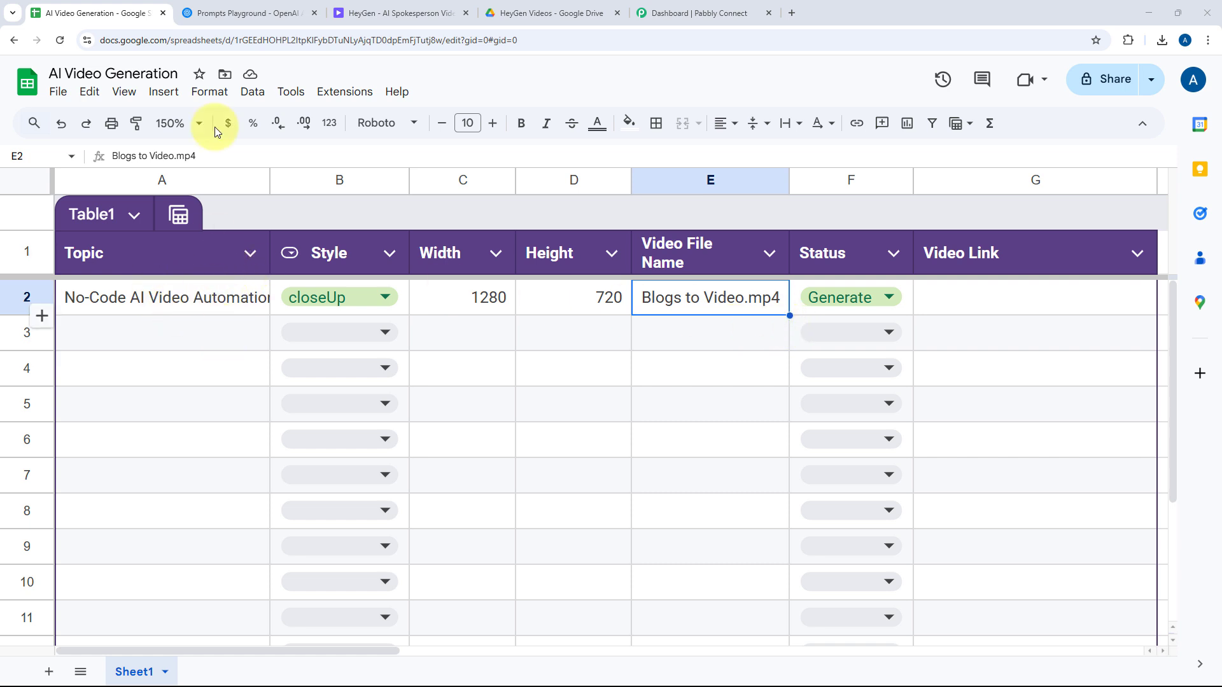
click(286, 12)
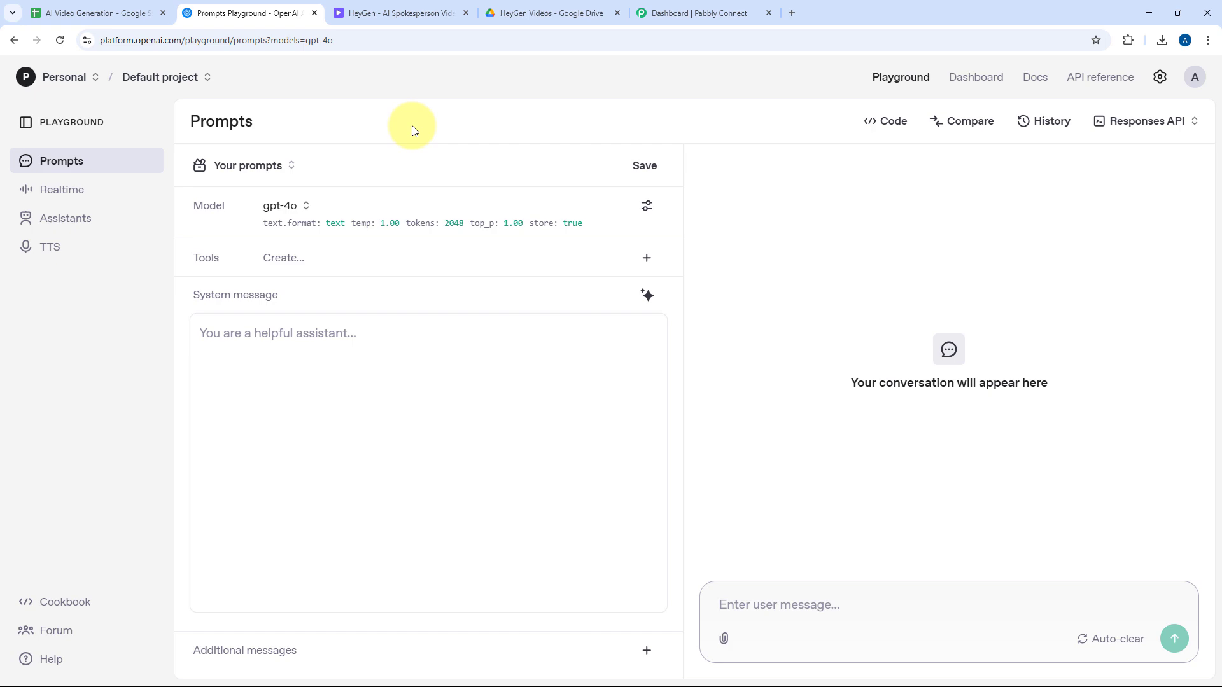
click(408, 7)
click(95, 13)
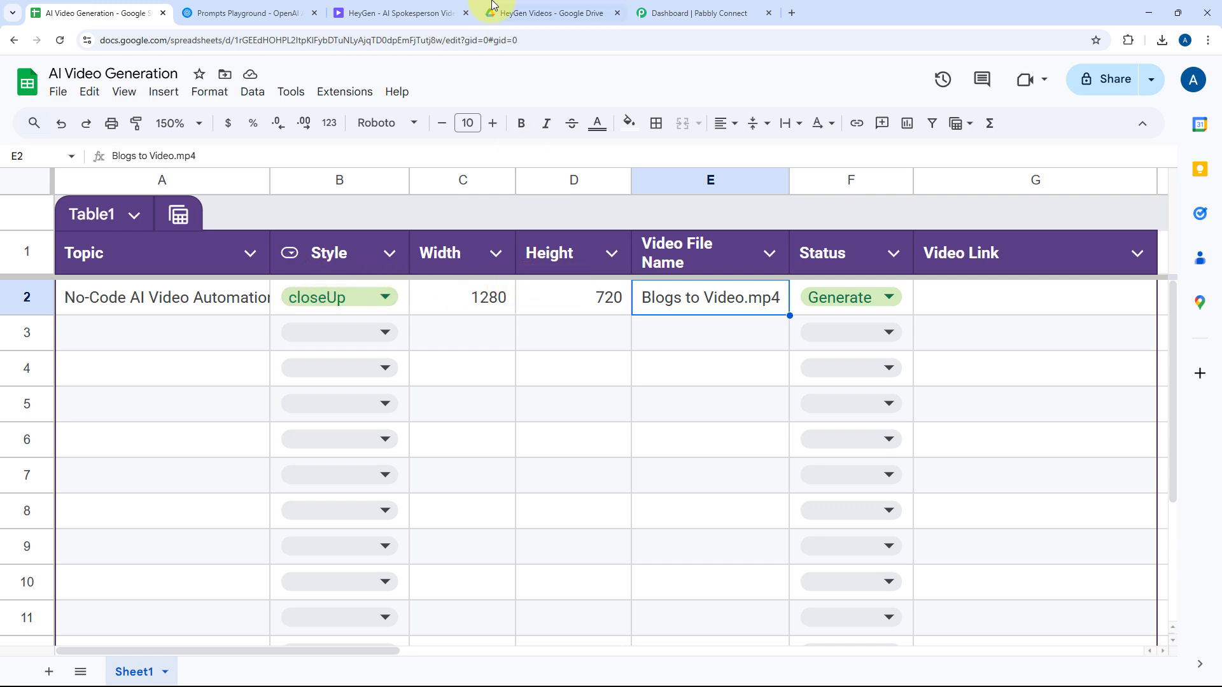
click(449, 7)
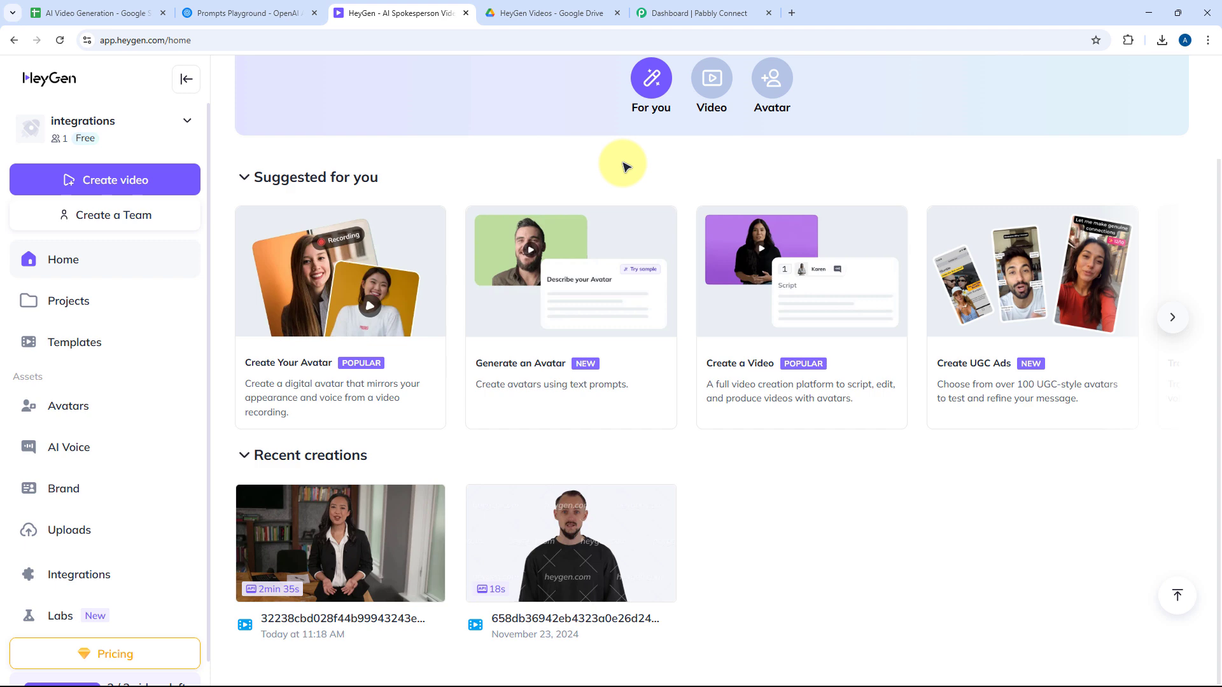
click(559, 12)
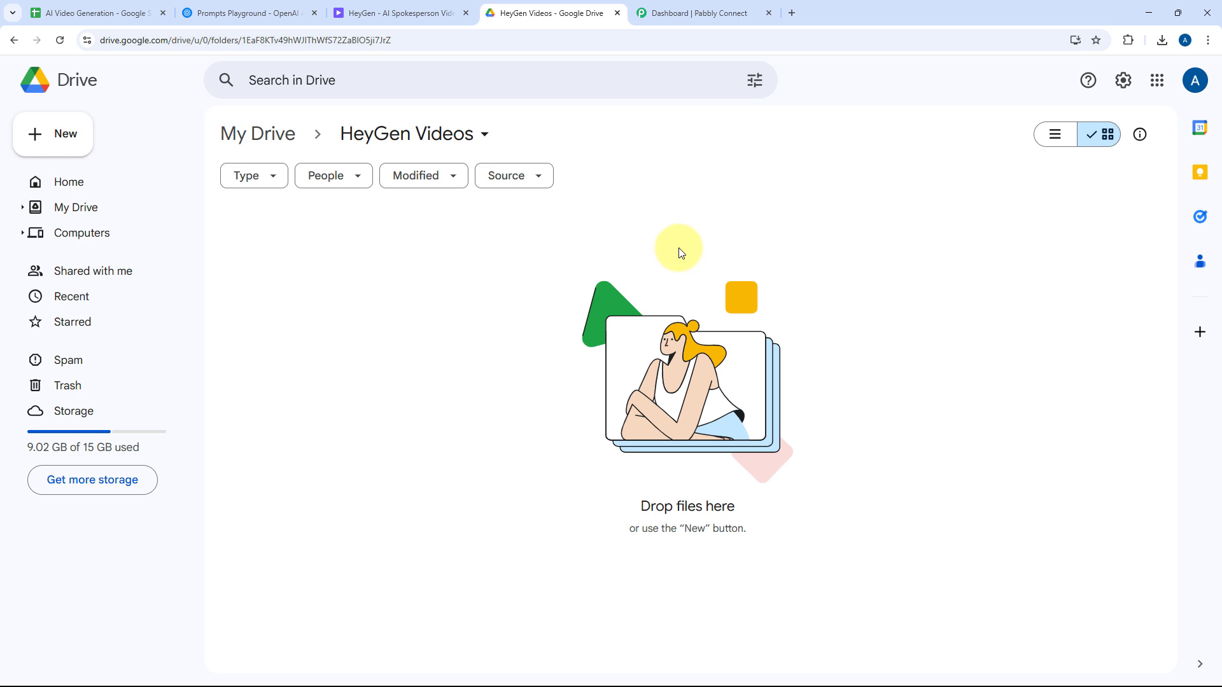
click(91, 12)
click(948, 300)
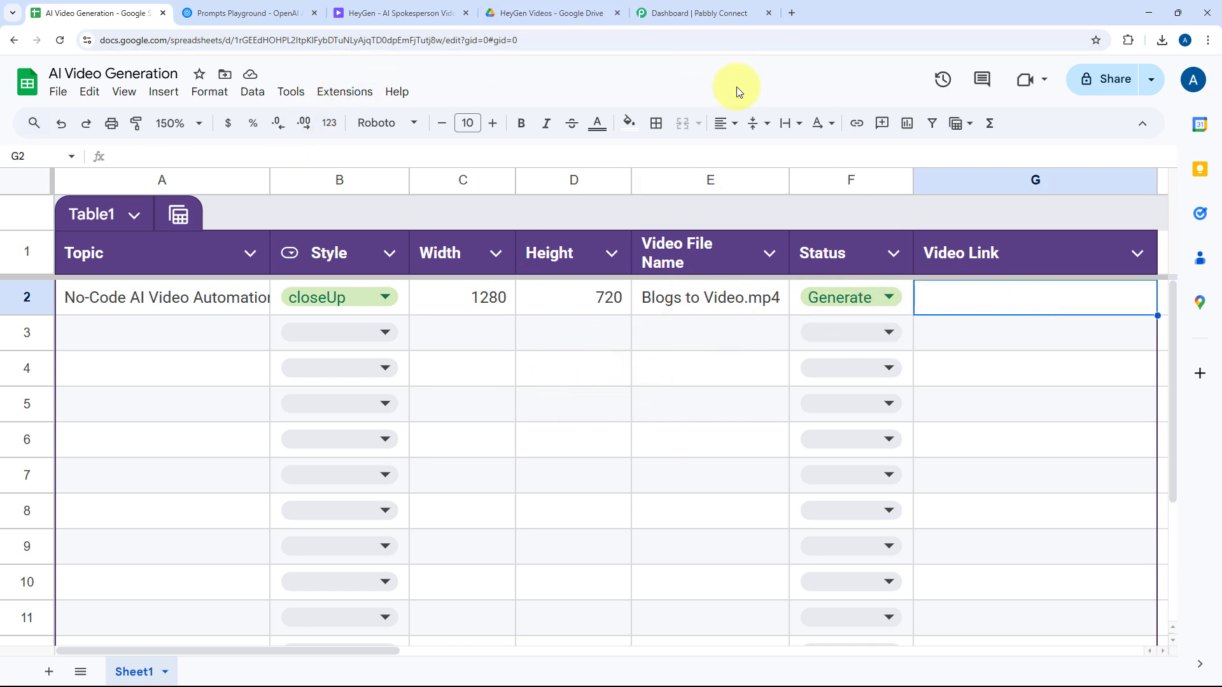
Switch to Pabbly Connect and create a workflow named "AI Agent for Video Creation" in the Home folder.
click(716, 14)
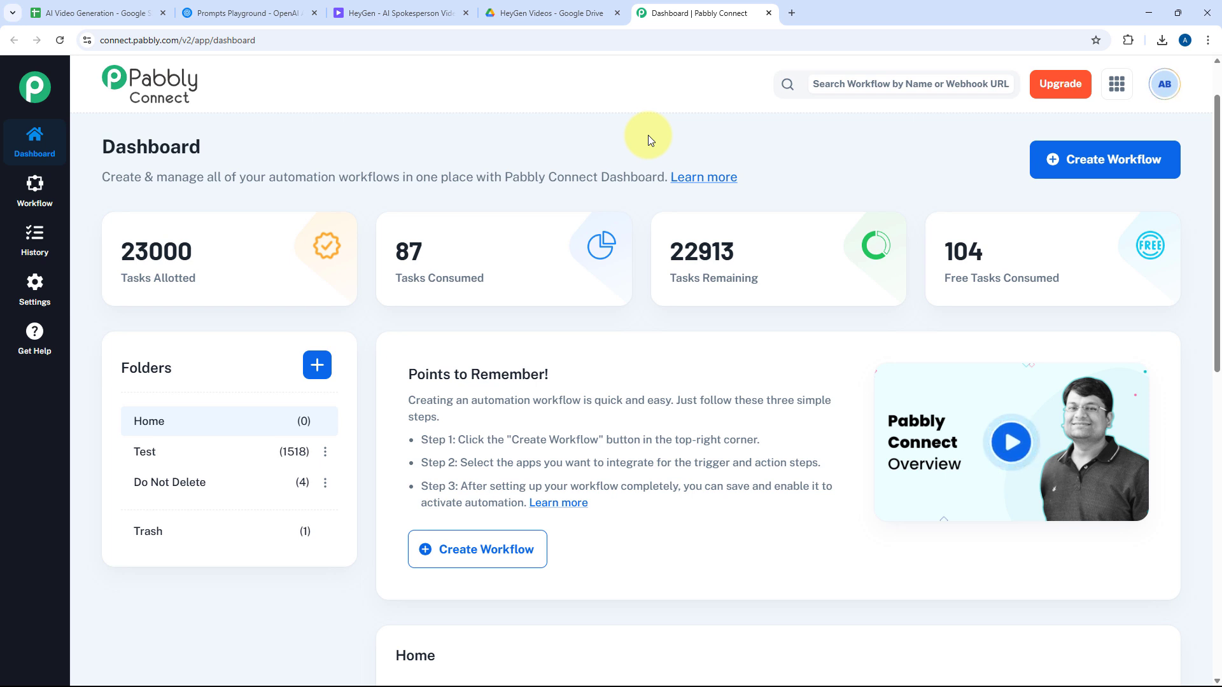
click(1075, 159)
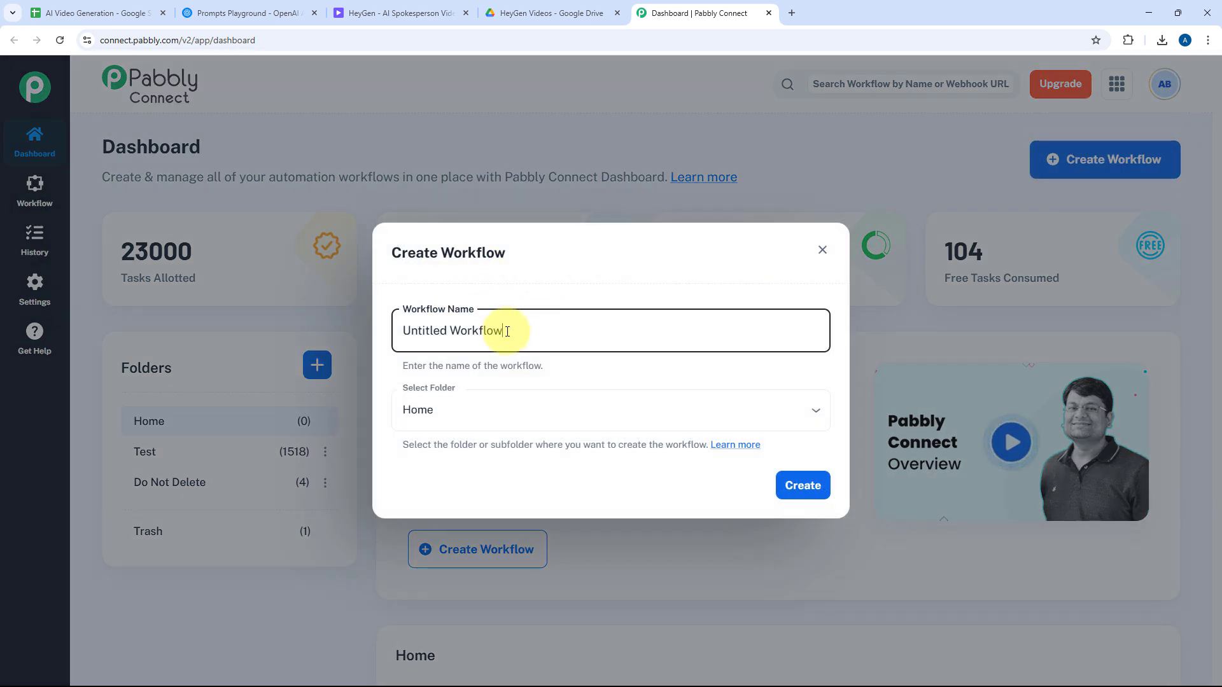
triple_click(507, 331)
text(AI Agent for Video Creation)
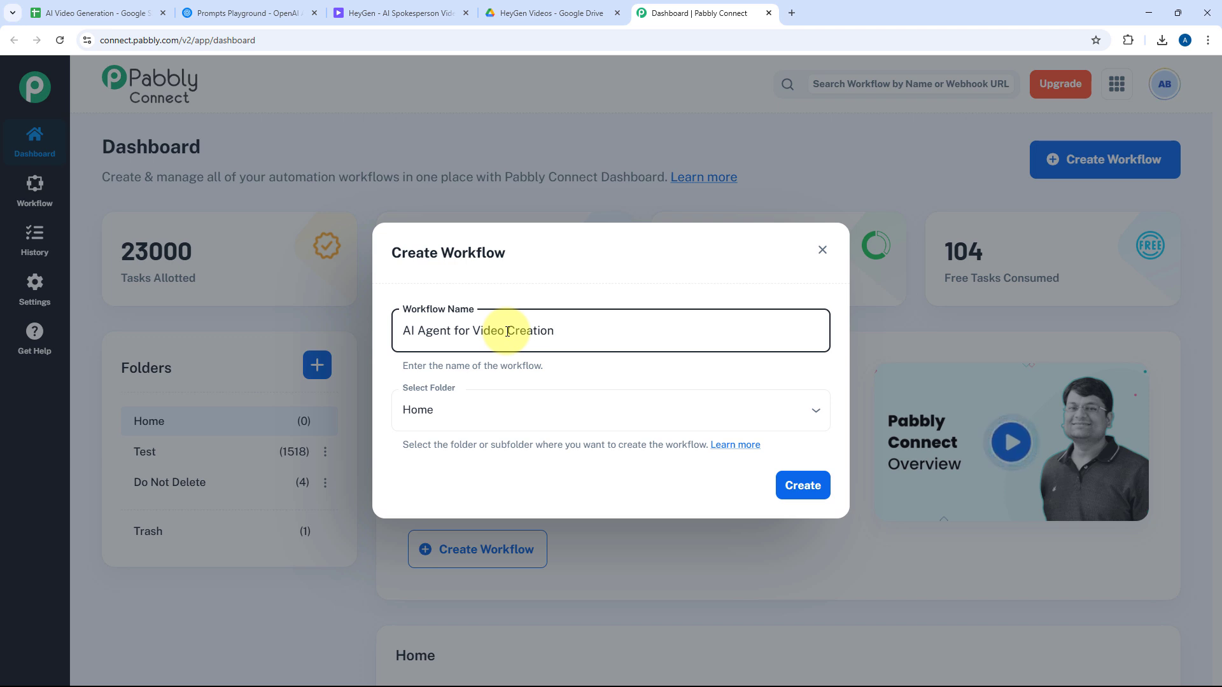
click(572, 409)
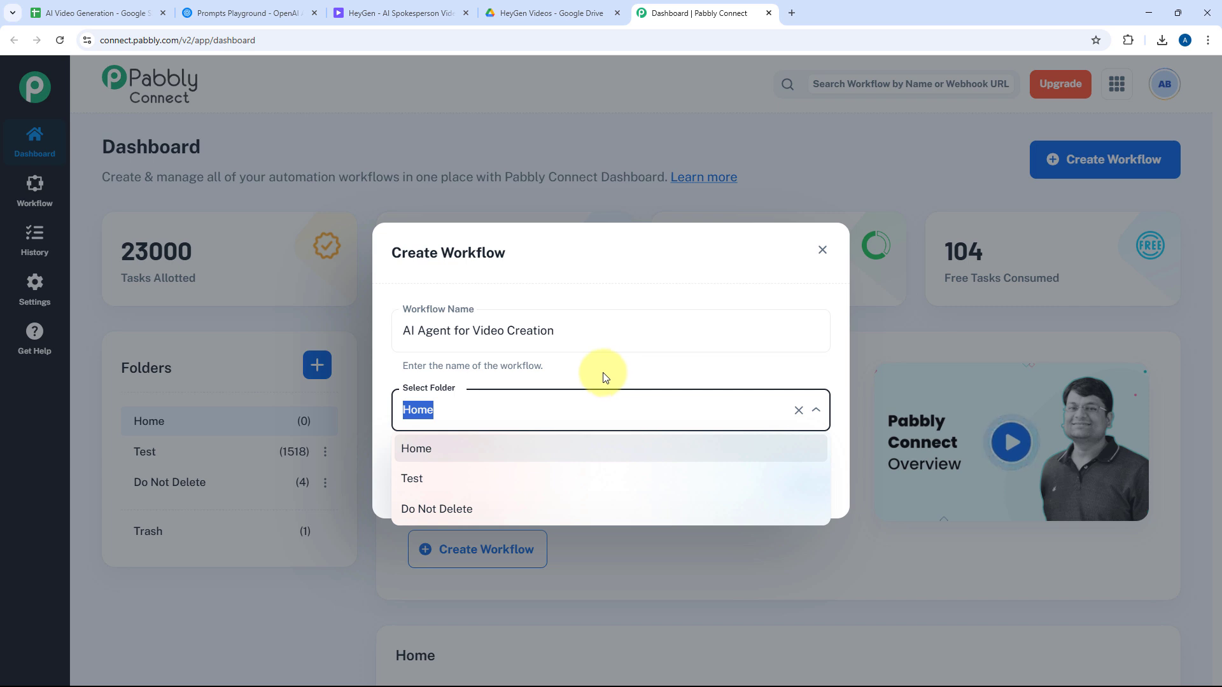
click(484, 452)
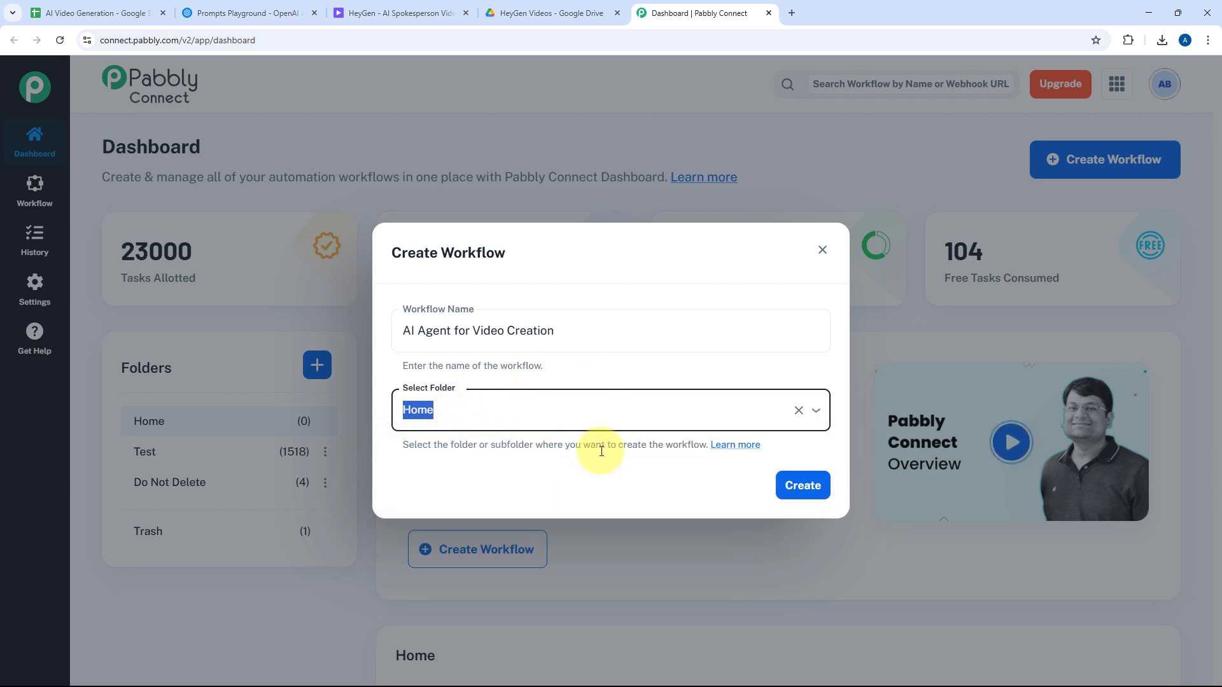
click(816, 486)
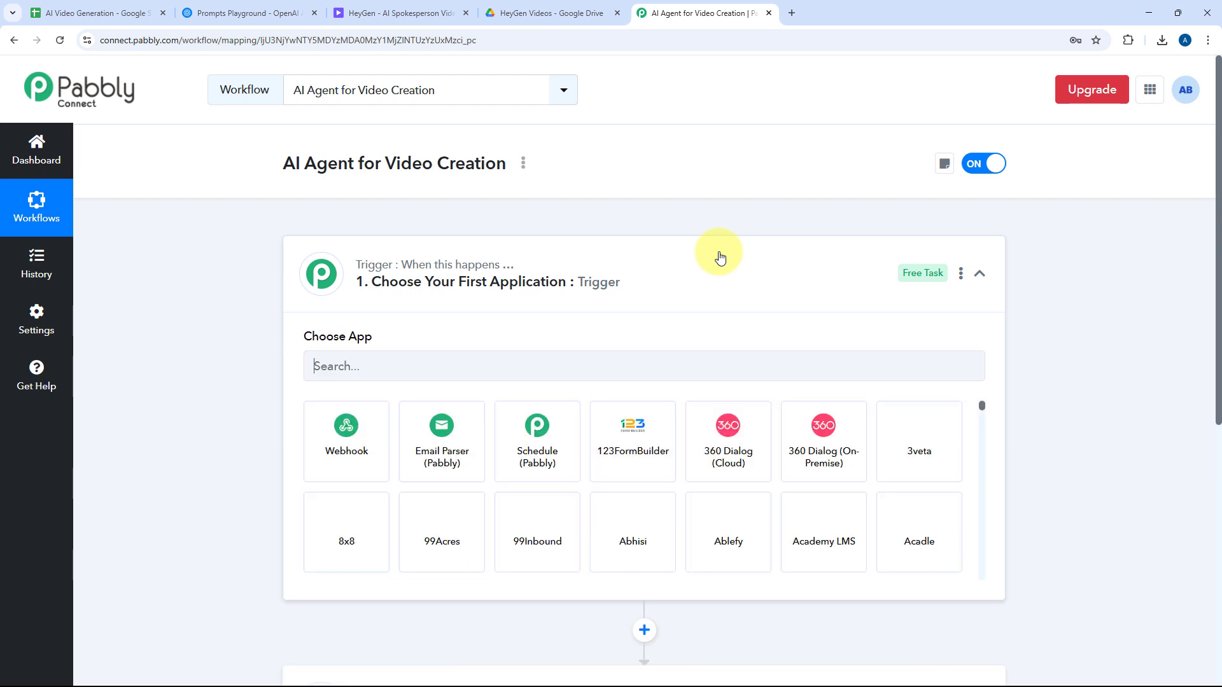
Examine the new workflow's trigger and action blocks alongside the topic row in the AI Video Generation sheet.
click(719, 253)
scroll(61, 338, down, 1)
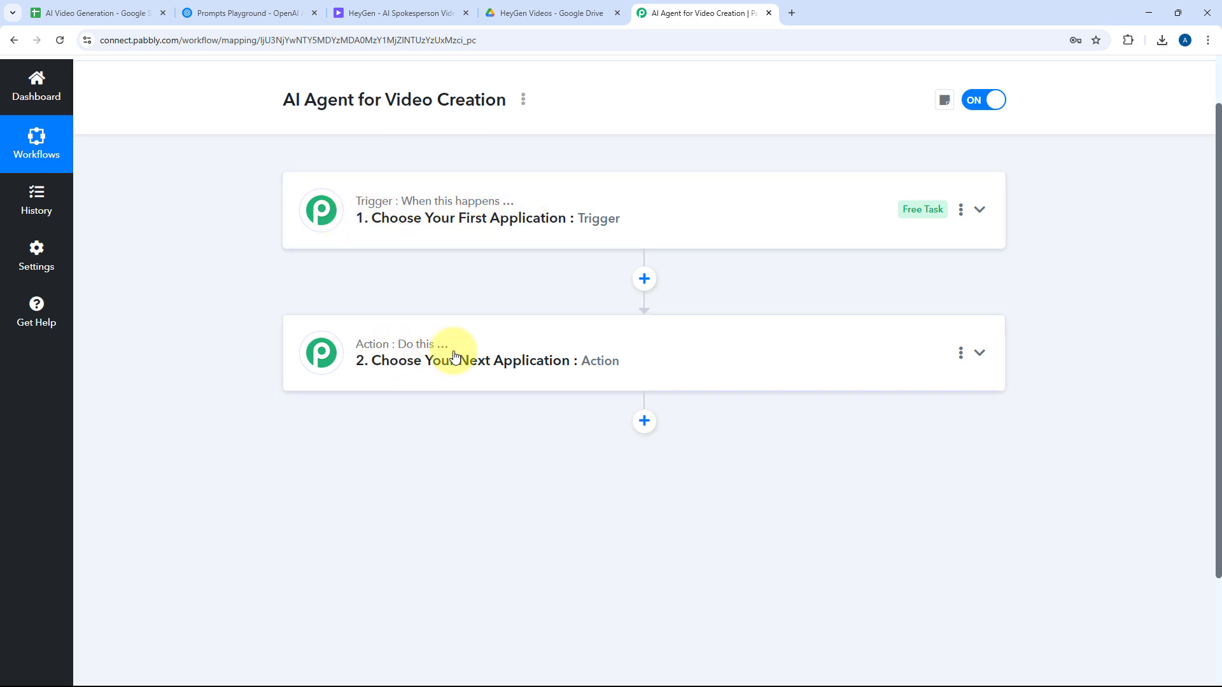
click(630, 209)
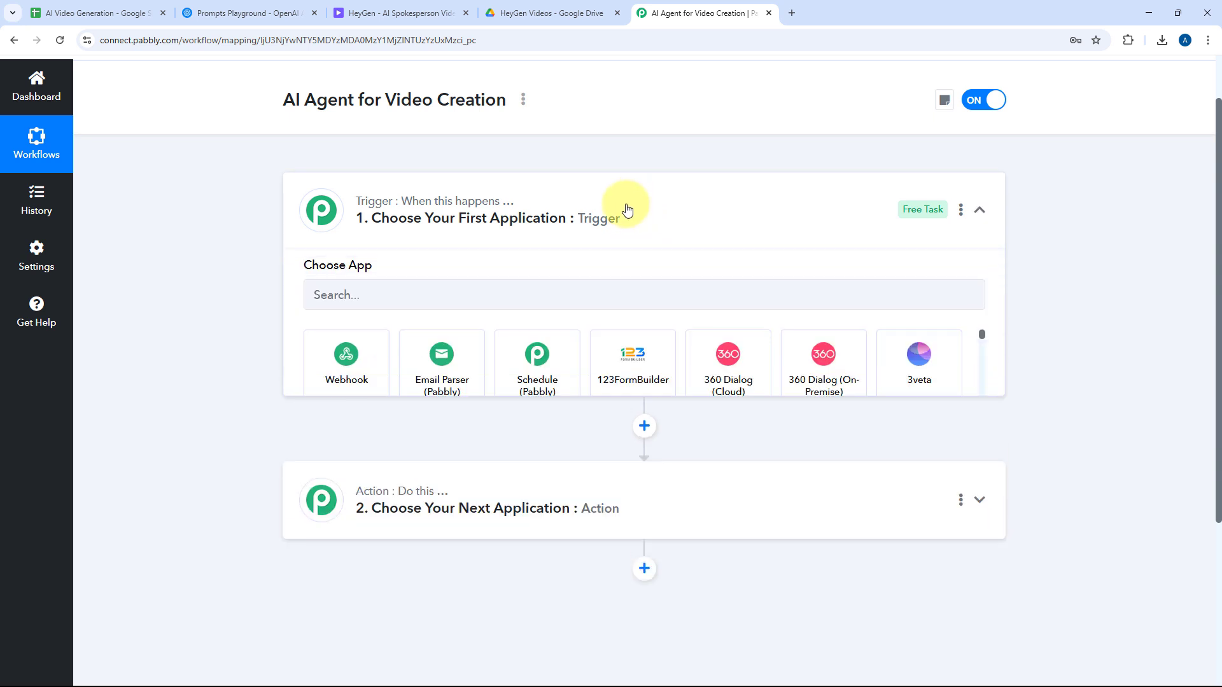
scroll(216, 325, down, 1)
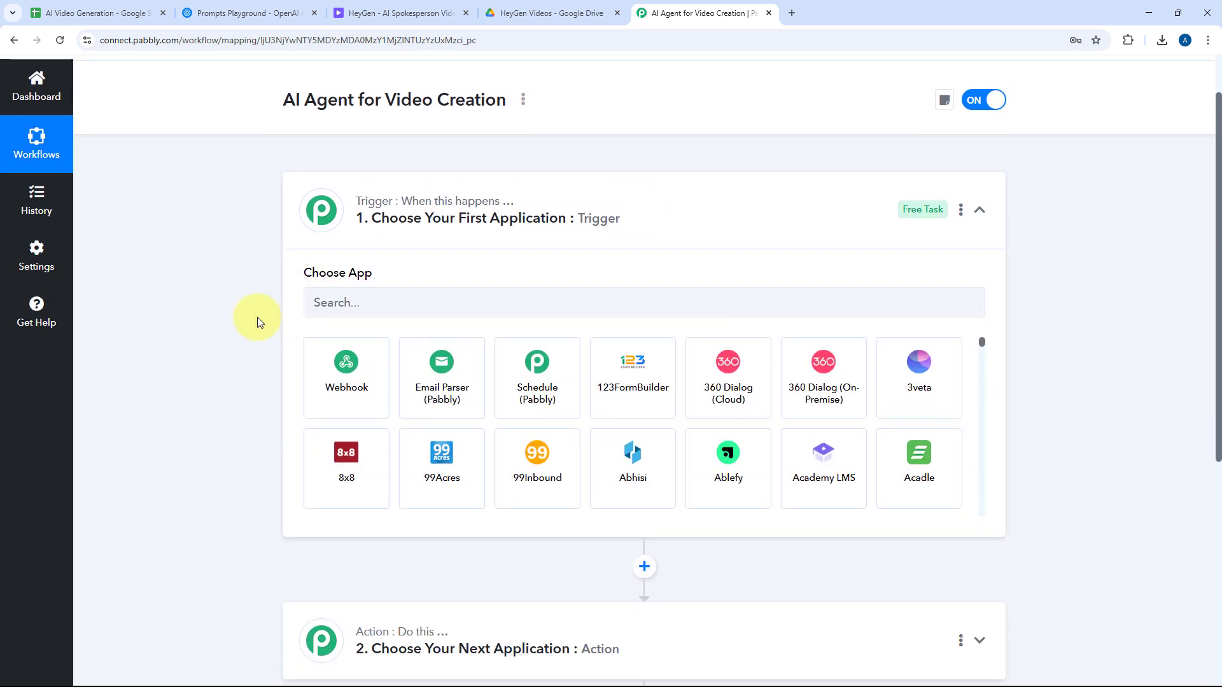
click(54, 13)
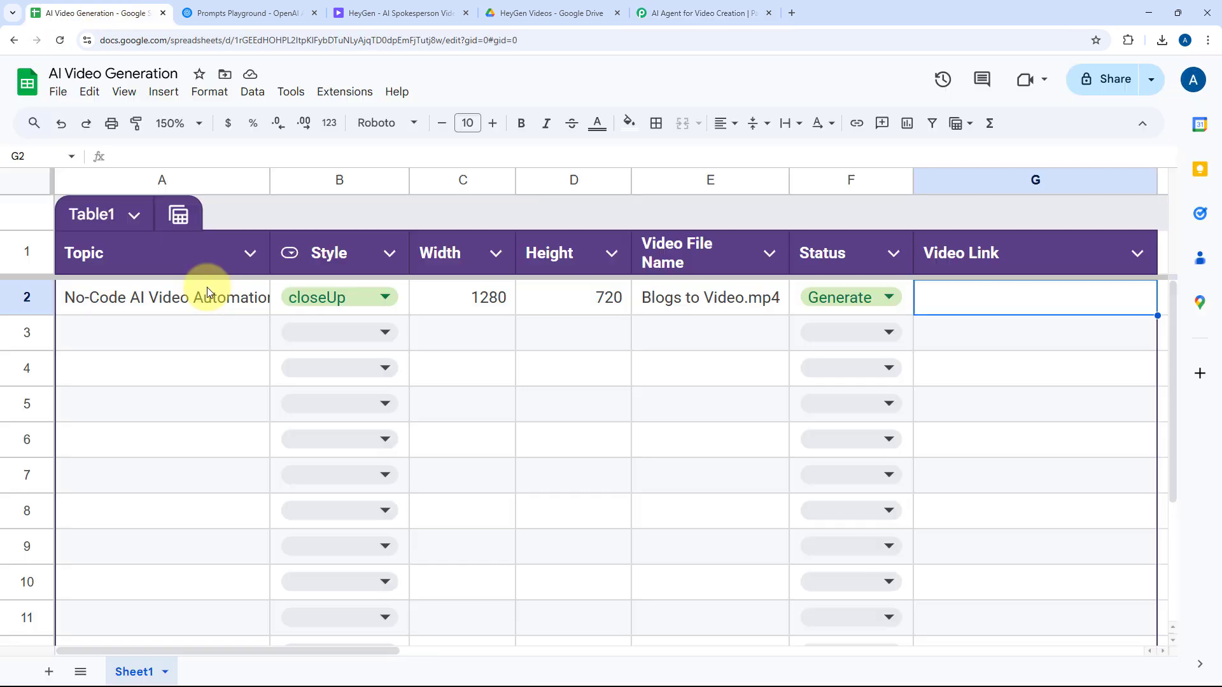
click(703, 13)
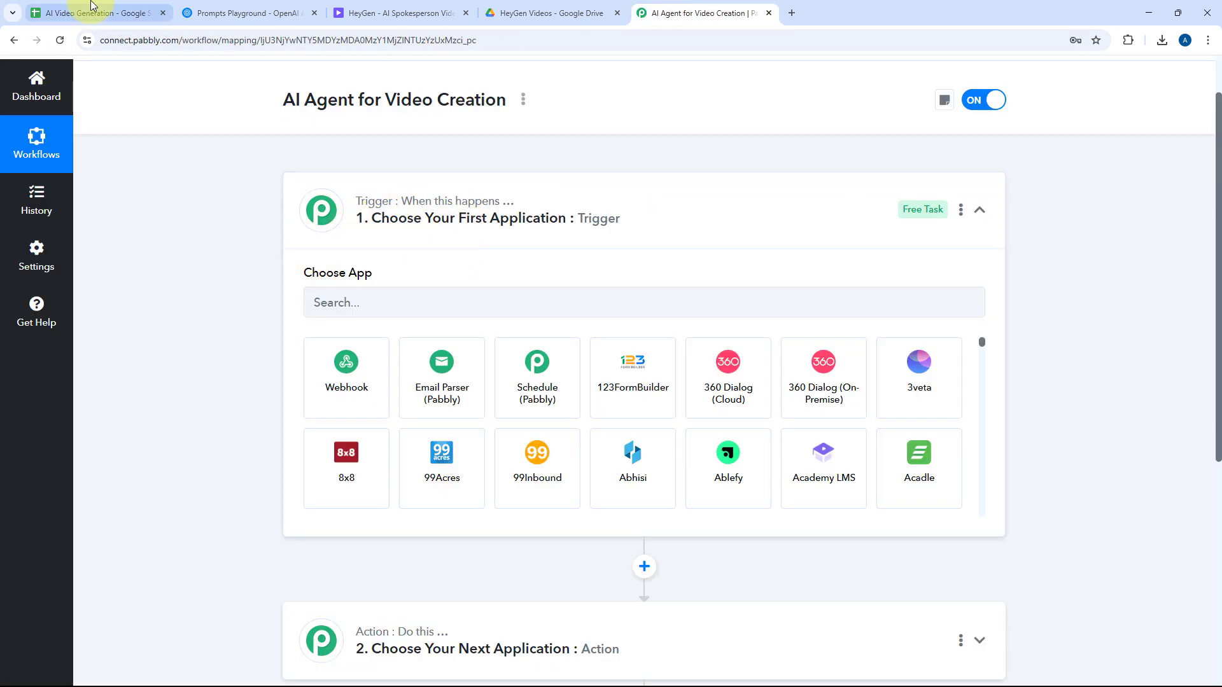
click(92, 7)
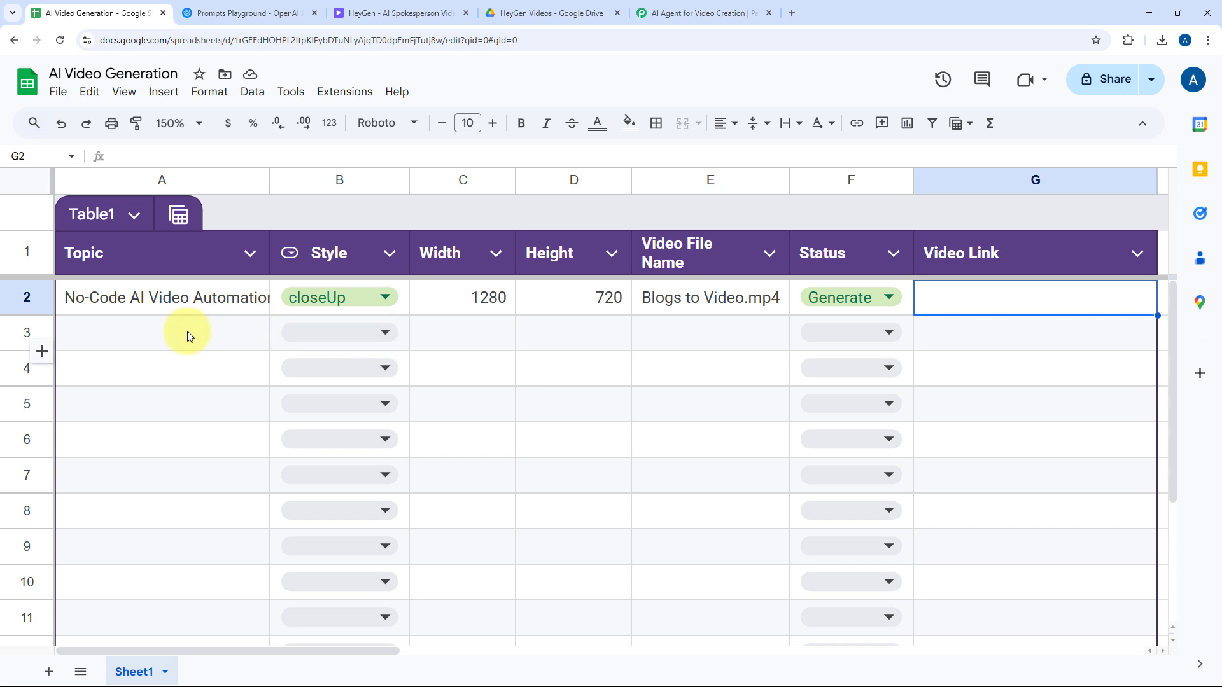
click(699, 13)
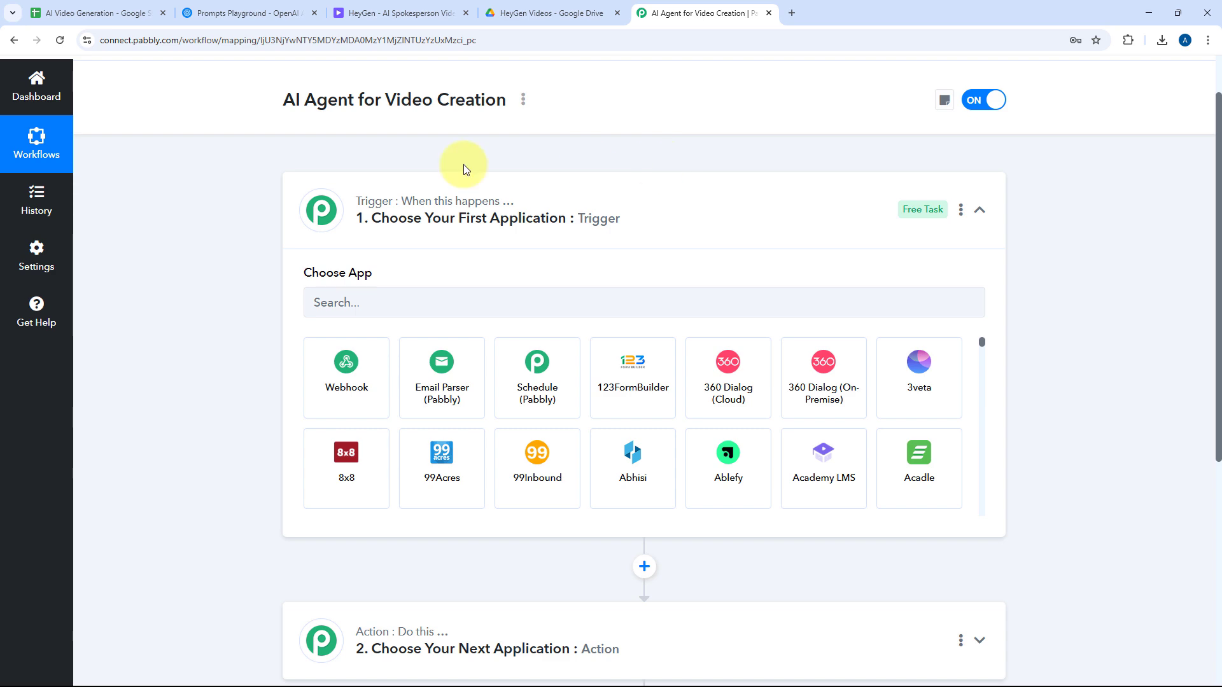
scroll(245, 241, down, 2)
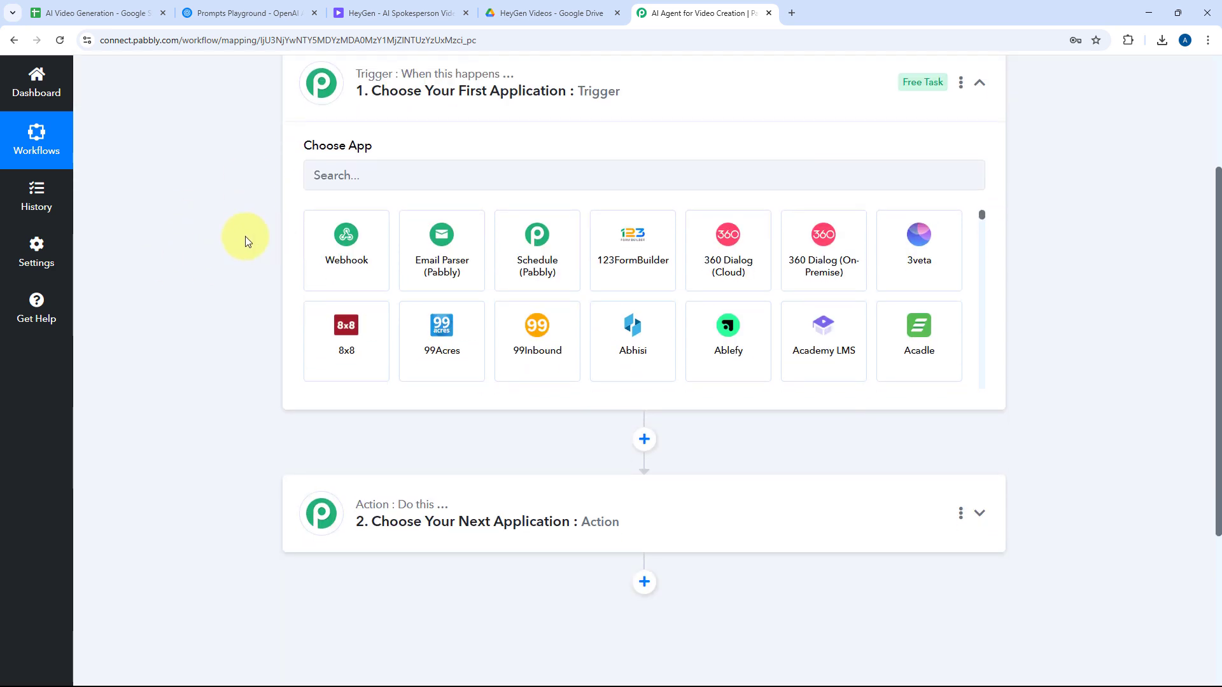
Check the Status column in the sheet against the workflow trigger and look over the OpenAI, HeyGen and Drive pages again.
click(102, 10)
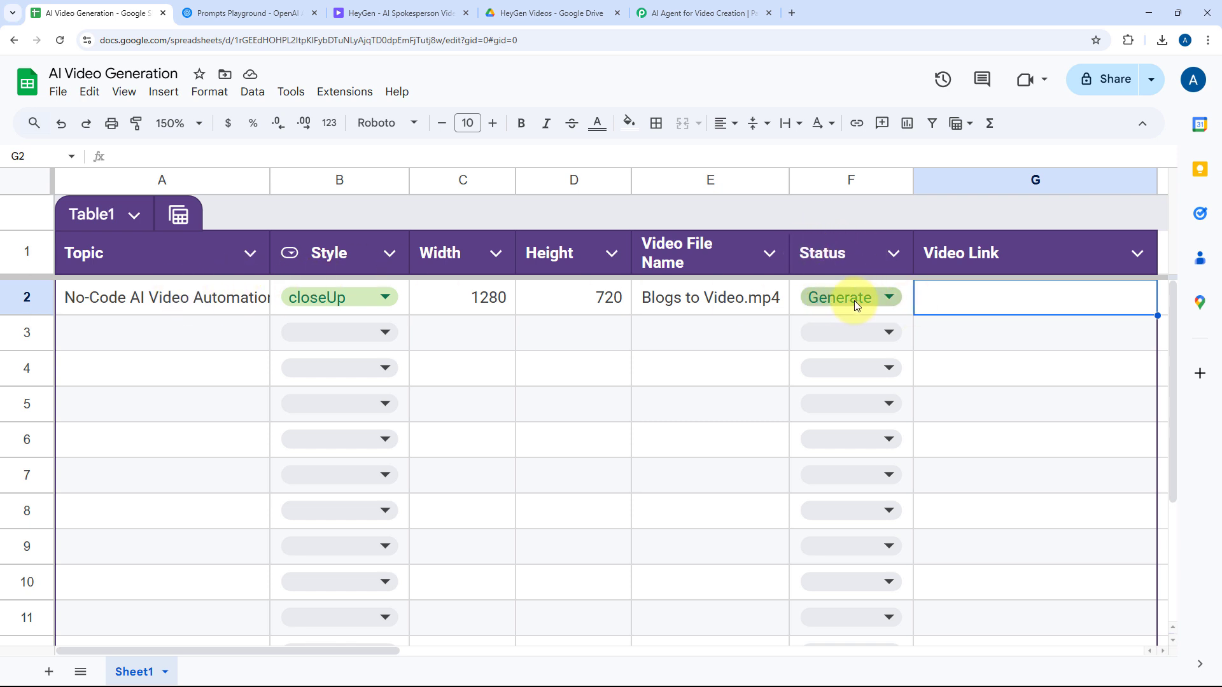
click(655, 13)
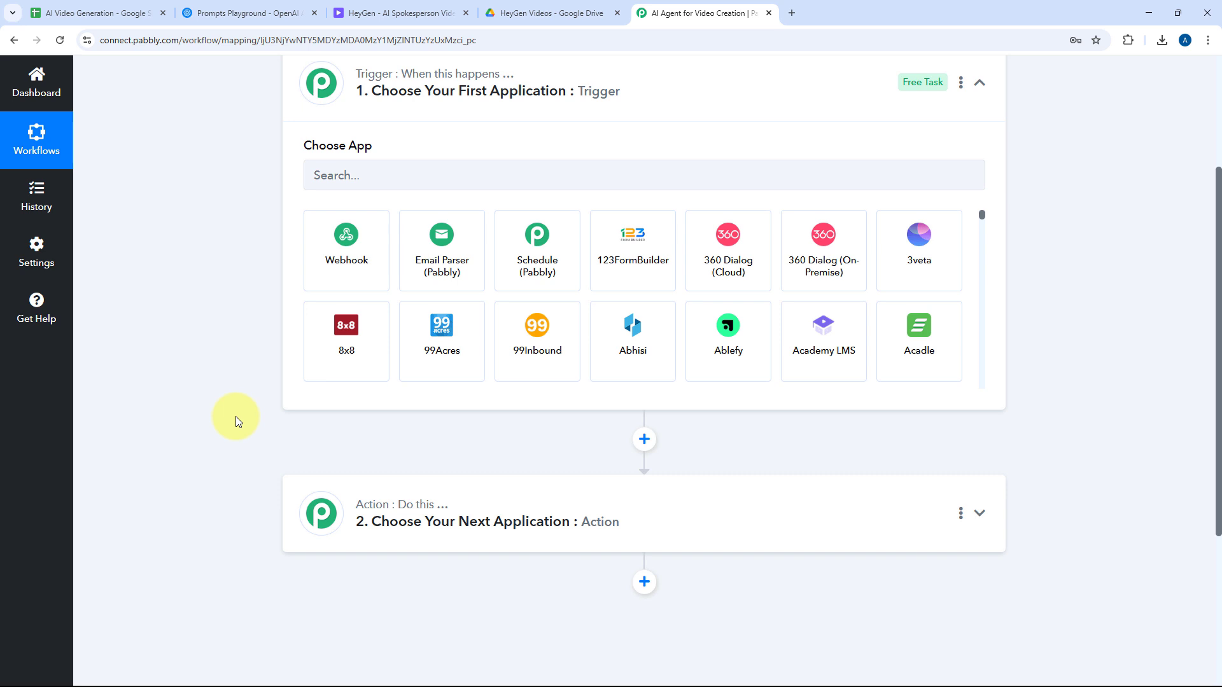
click(127, 11)
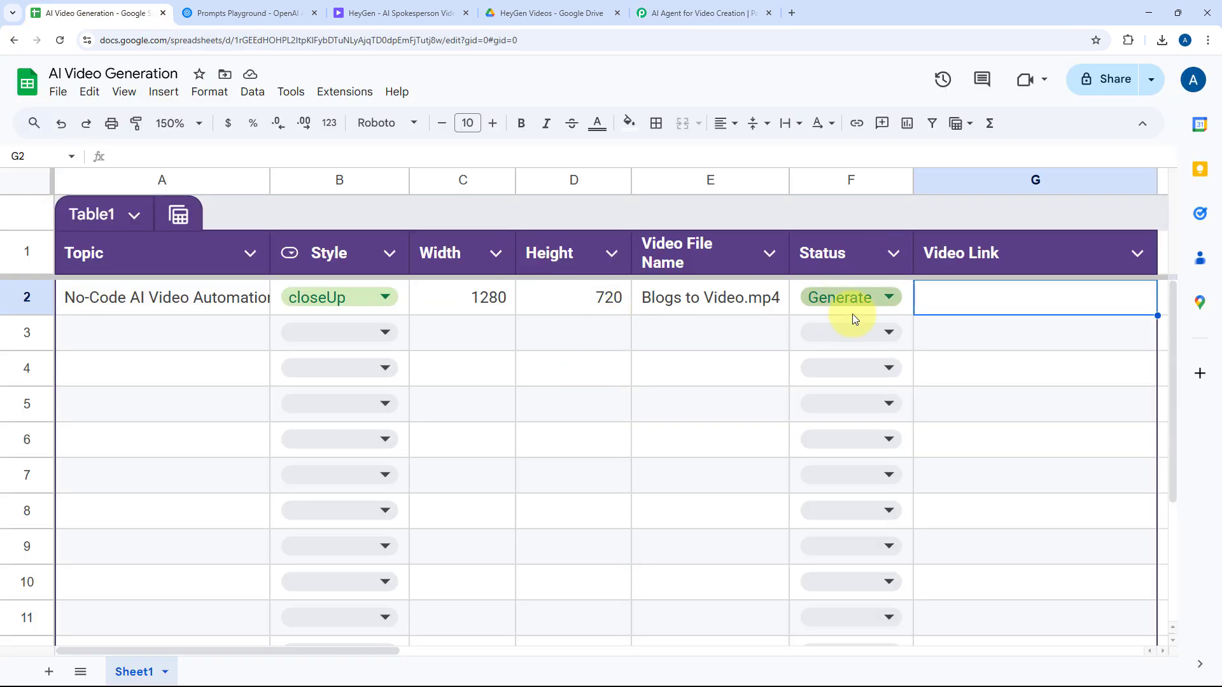
click(854, 304)
click(778, 296)
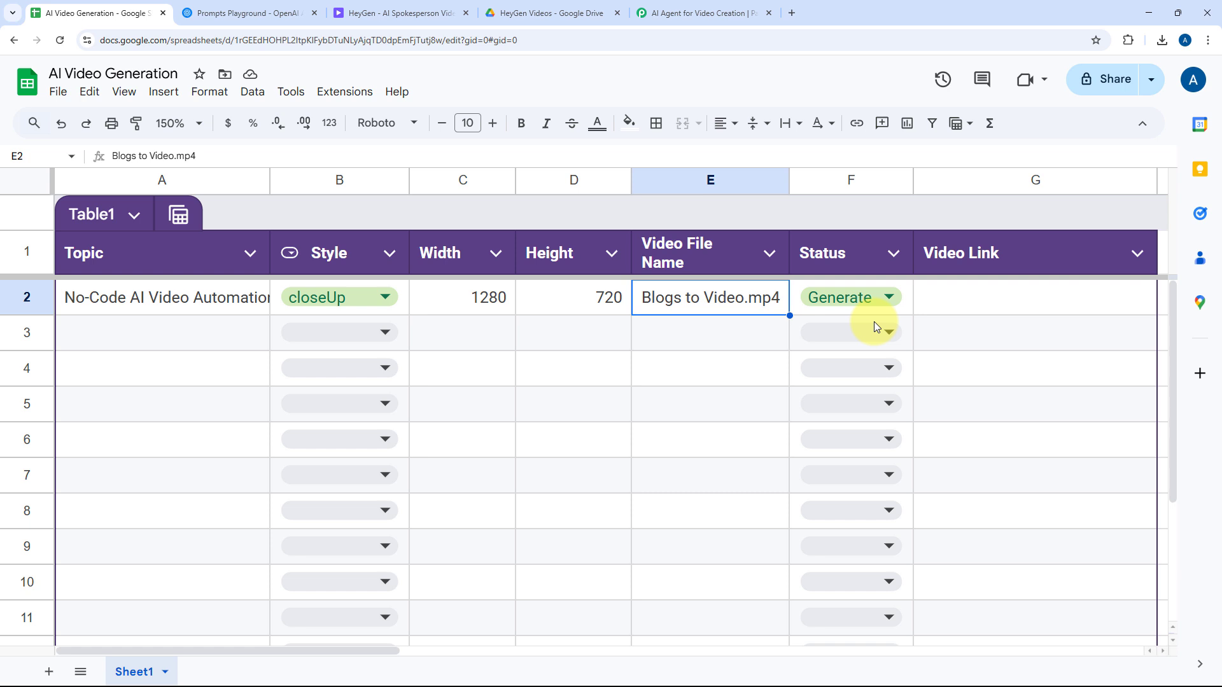
click(693, 9)
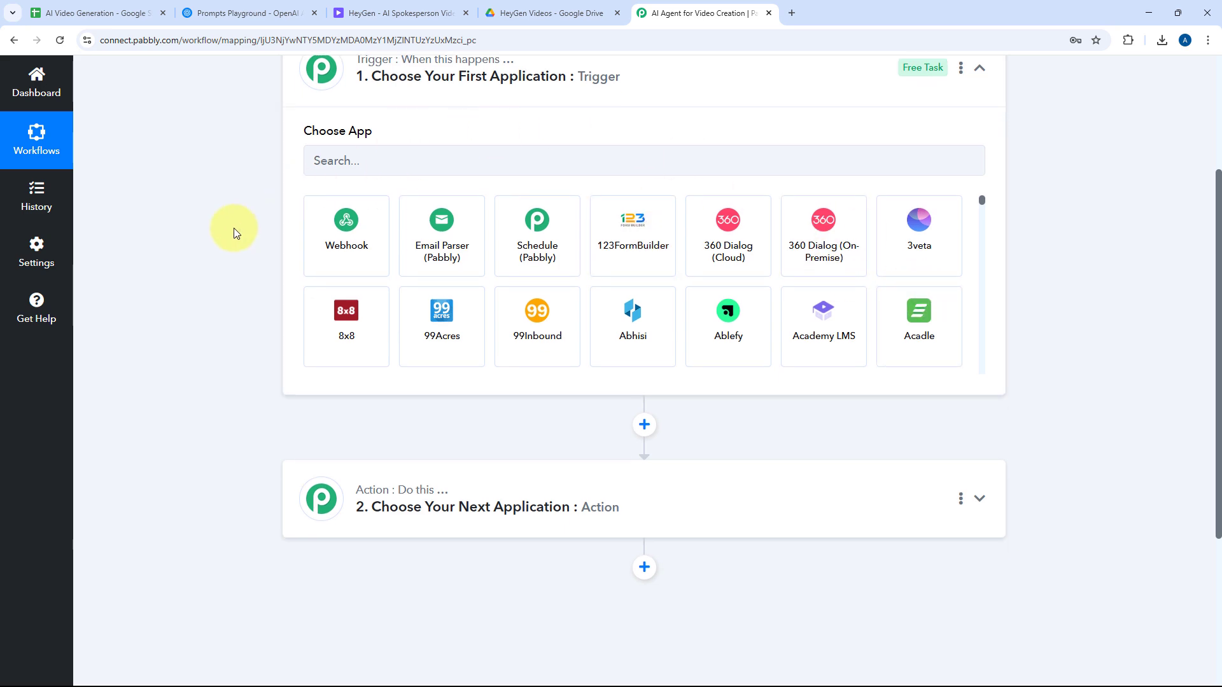
click(123, 10)
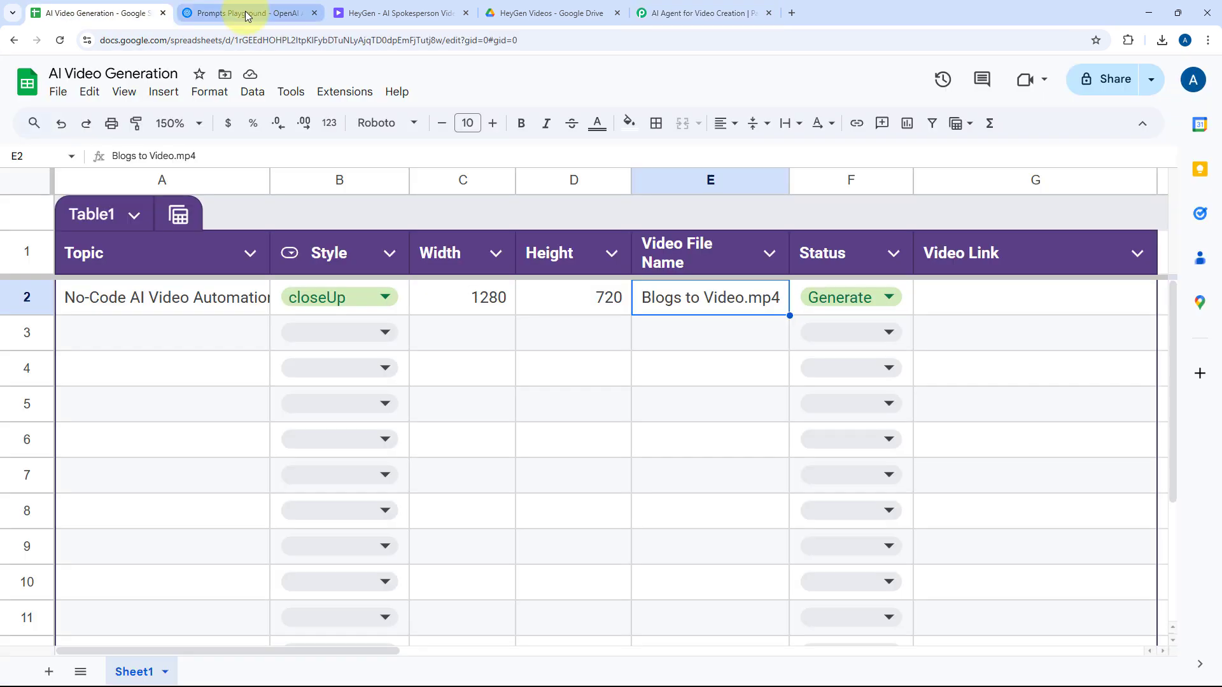
click(247, 14)
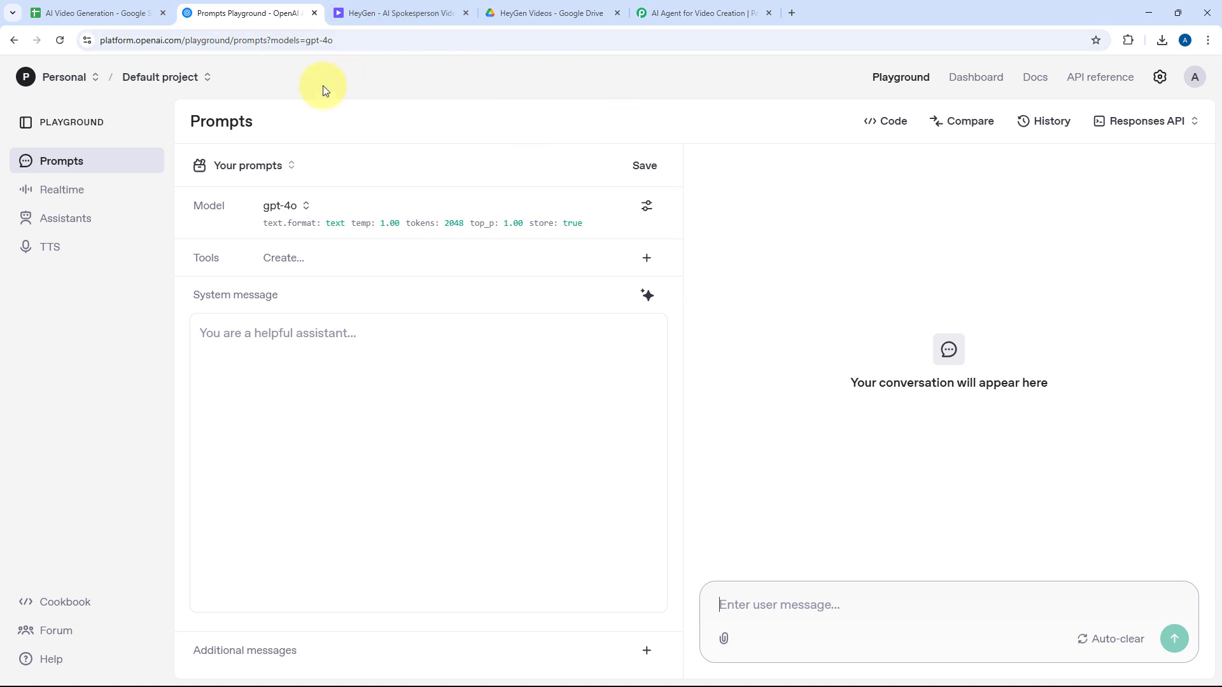
click(387, 6)
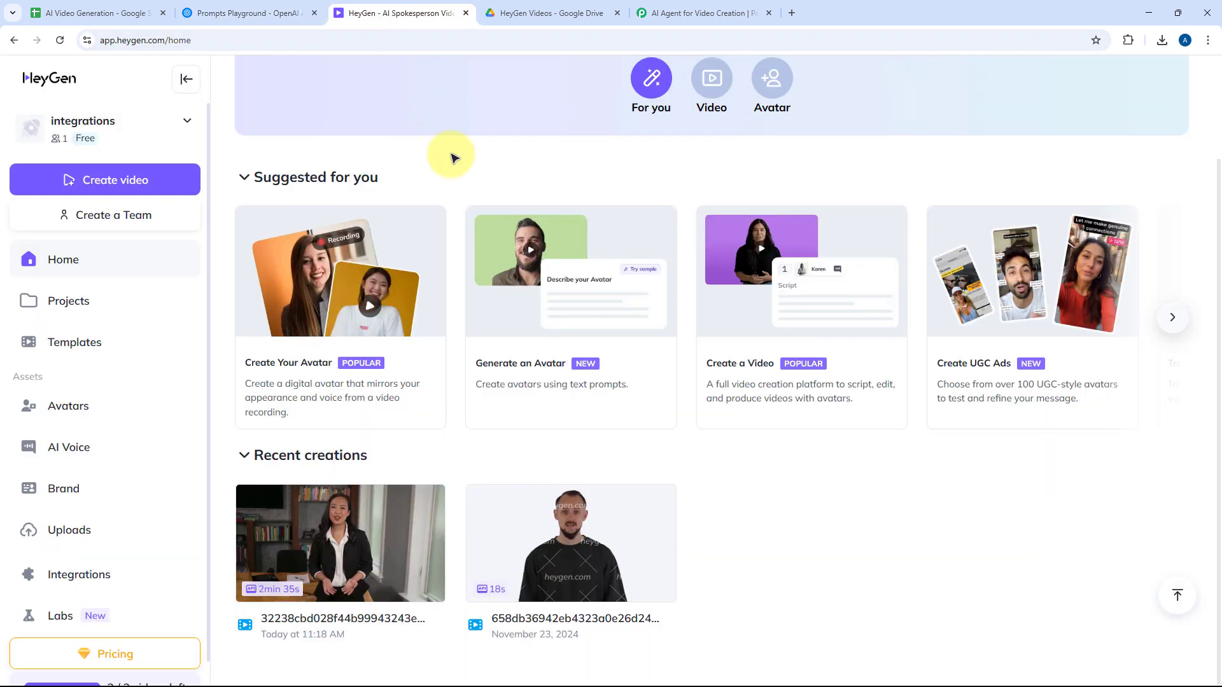
click(505, 11)
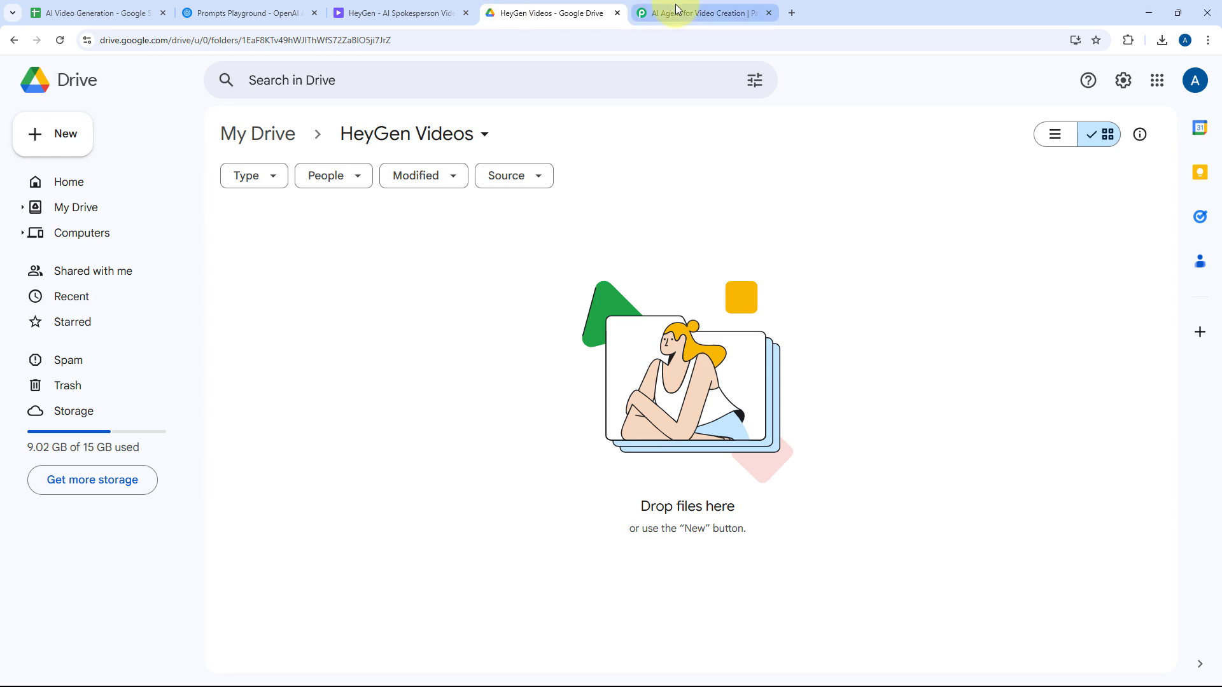
Return to Pabbly Connect and choose Google Sheets as the trigger app of the AI Agent for Video Creation workflow.
click(656, 11)
scroll(255, 298, up, 2)
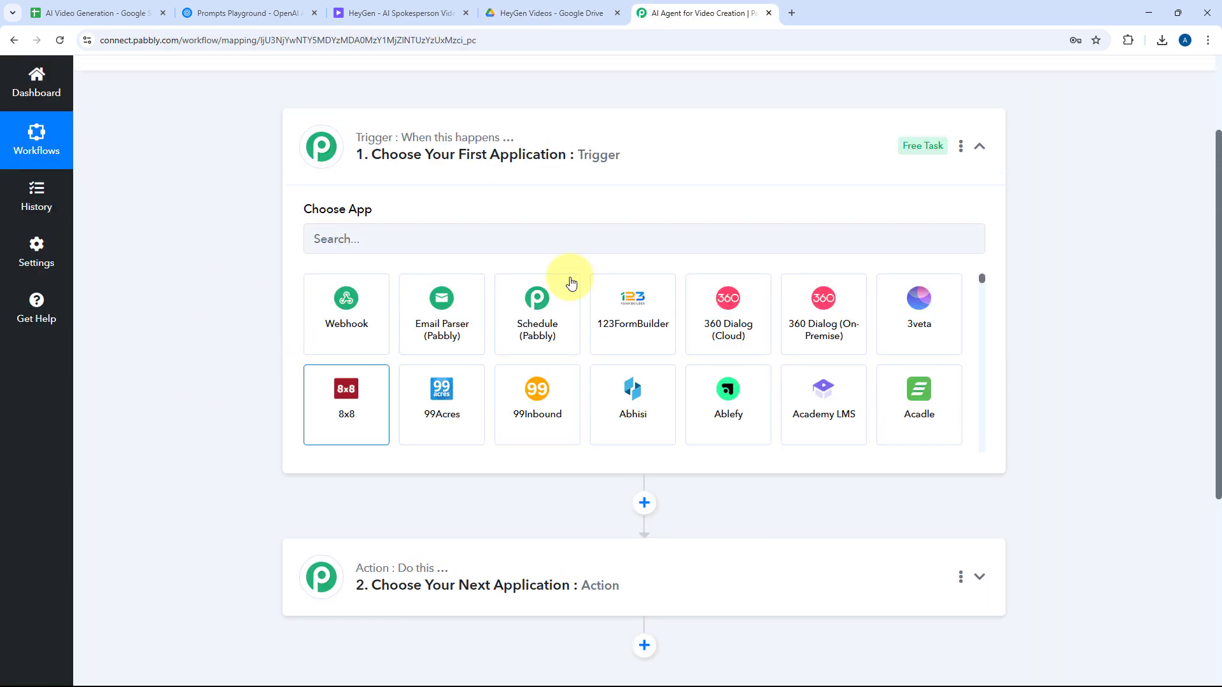
click(379, 245)
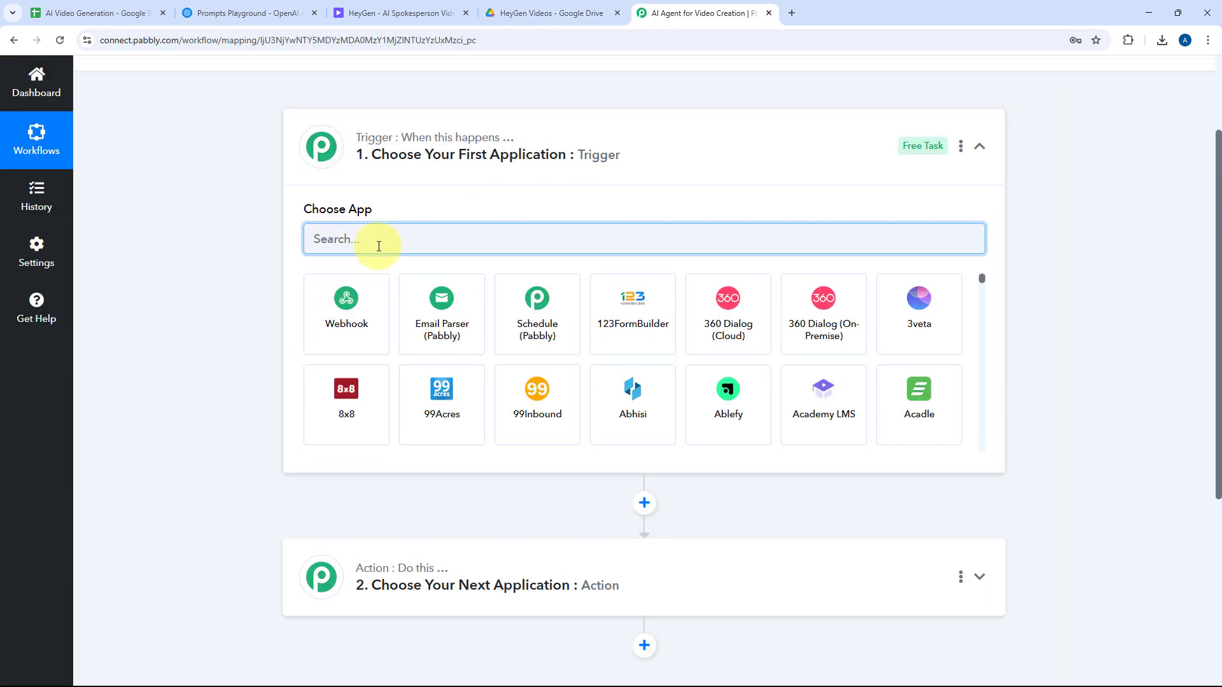
text(Google Sheets)
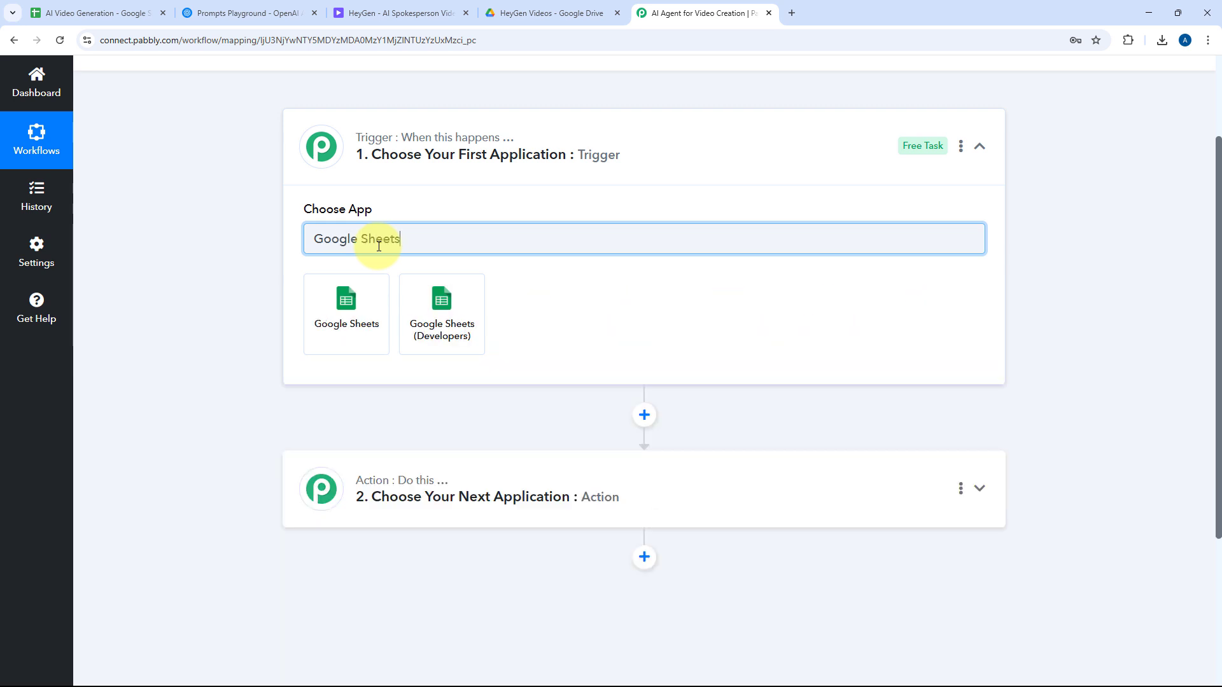
click(376, 299)
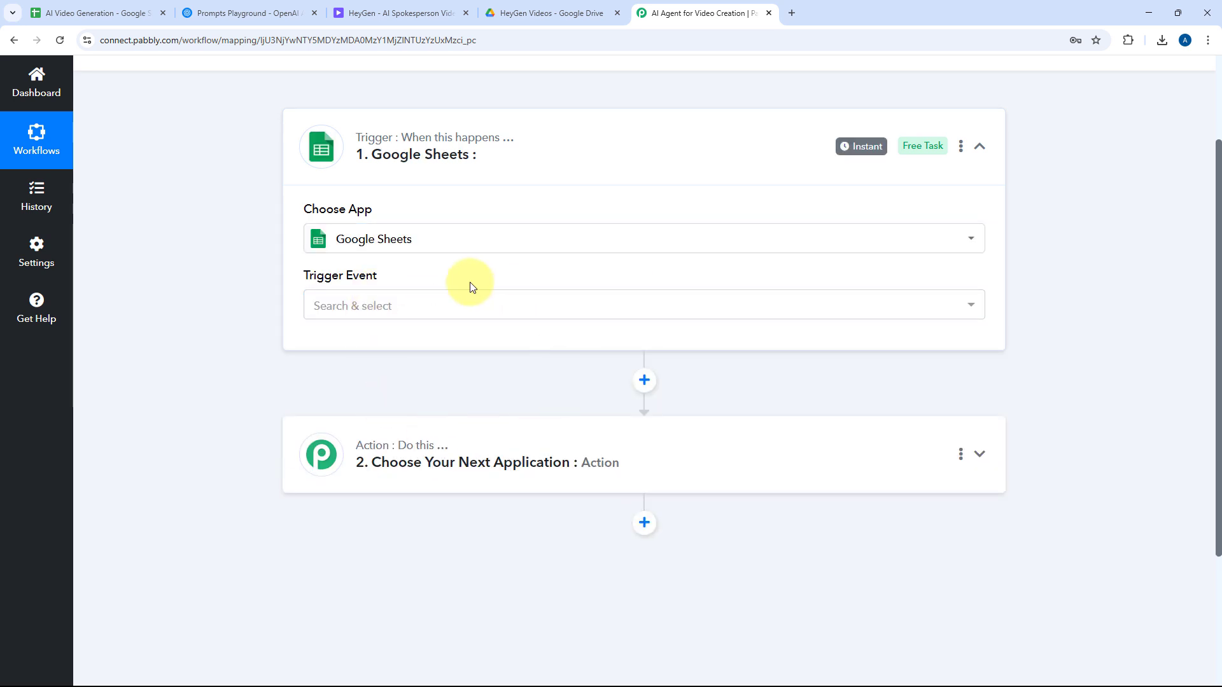
Set the Google Sheets trigger event to New or Updated Spreadsheet Row and view the webhook setup instructions.
click(415, 307)
scroll(226, 308, down, 1)
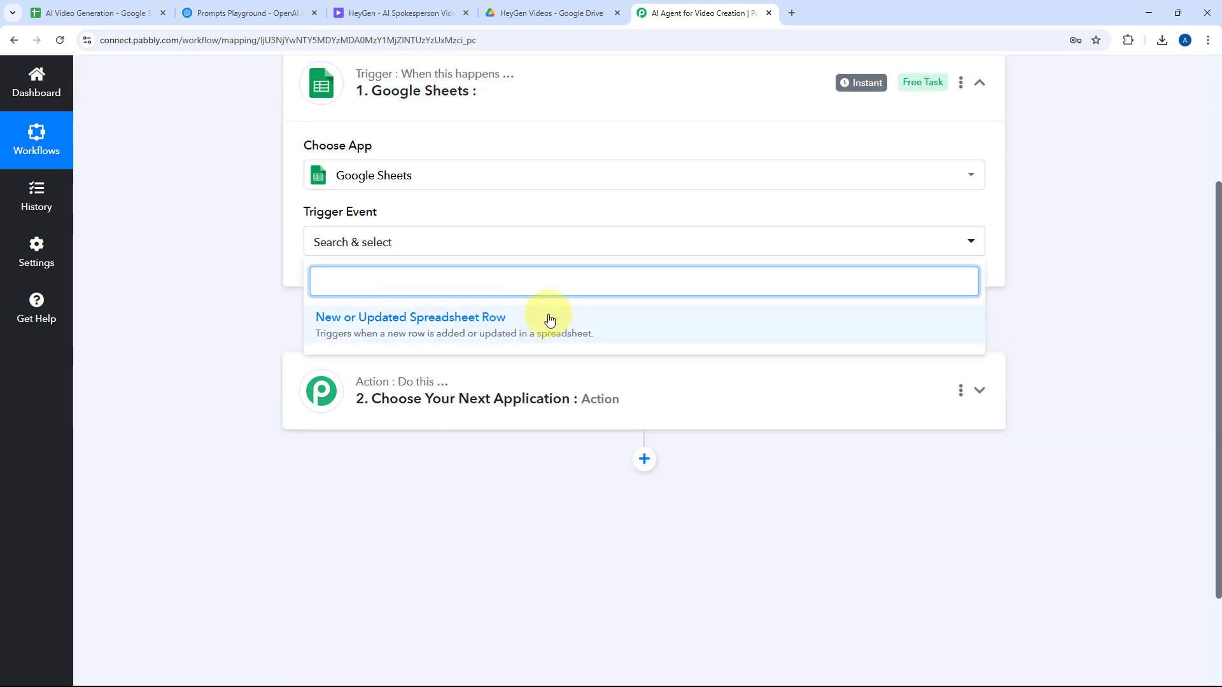
click(550, 318)
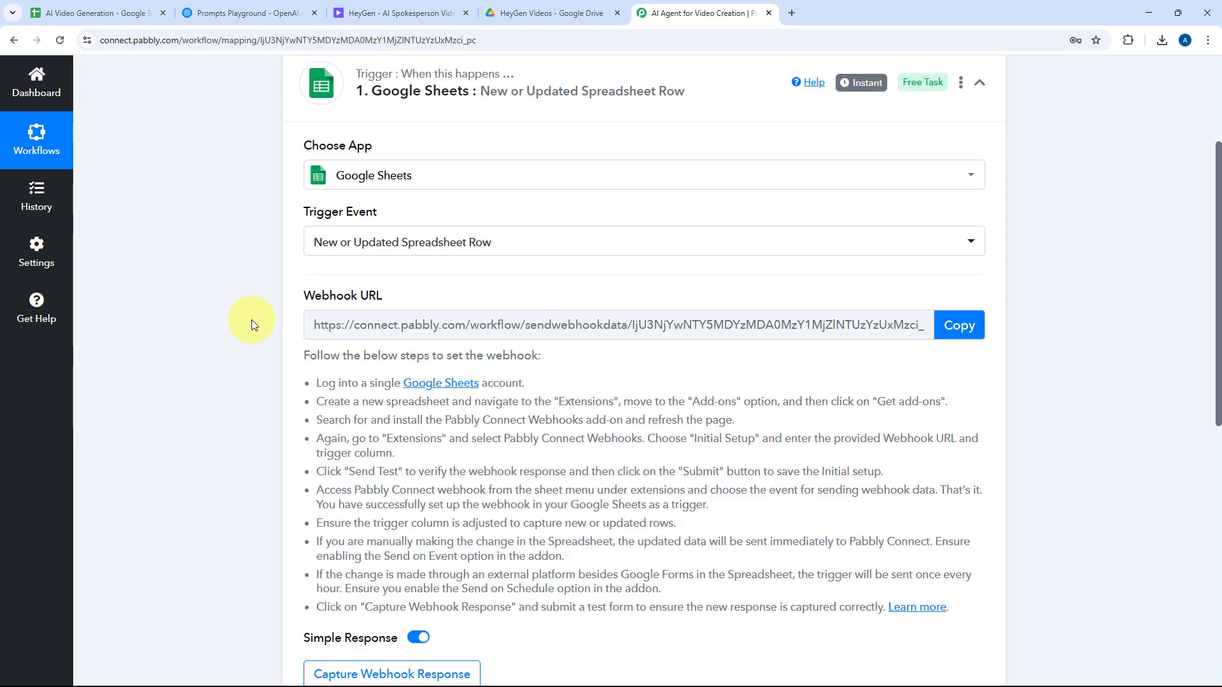
scroll(444, 227, down, 1)
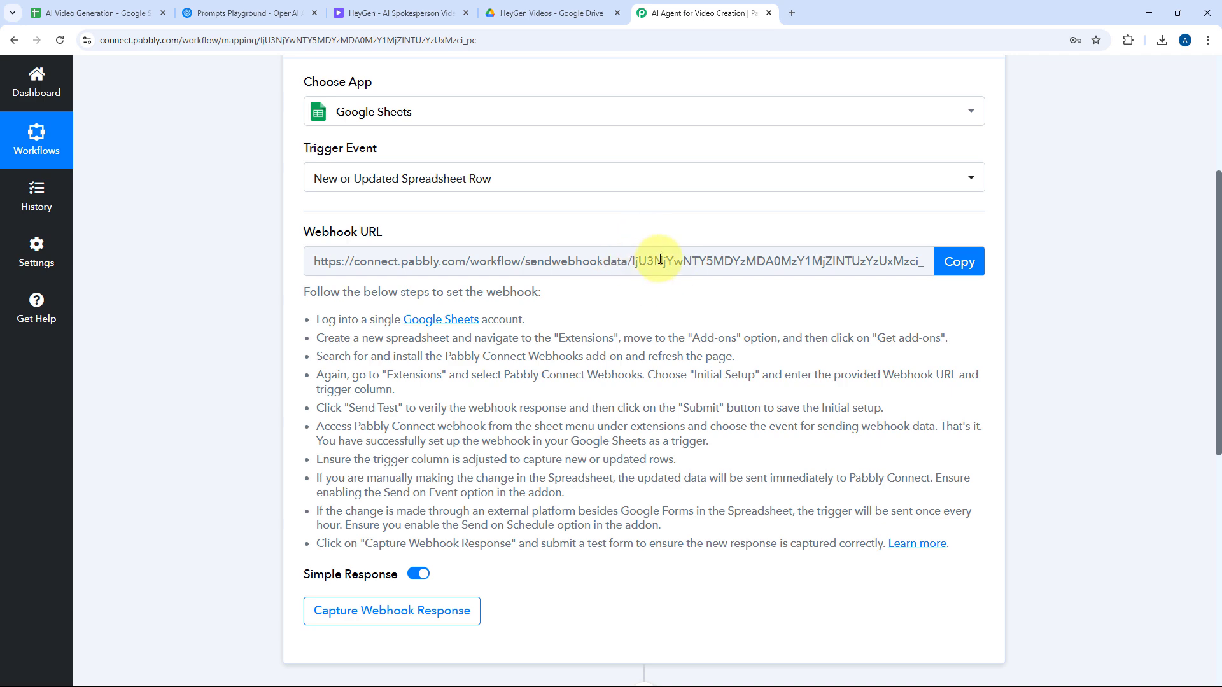
Check the AI Video Generation sheet, then return to Pabbly Connect and copy the trigger's webhook URL.
click(102, 12)
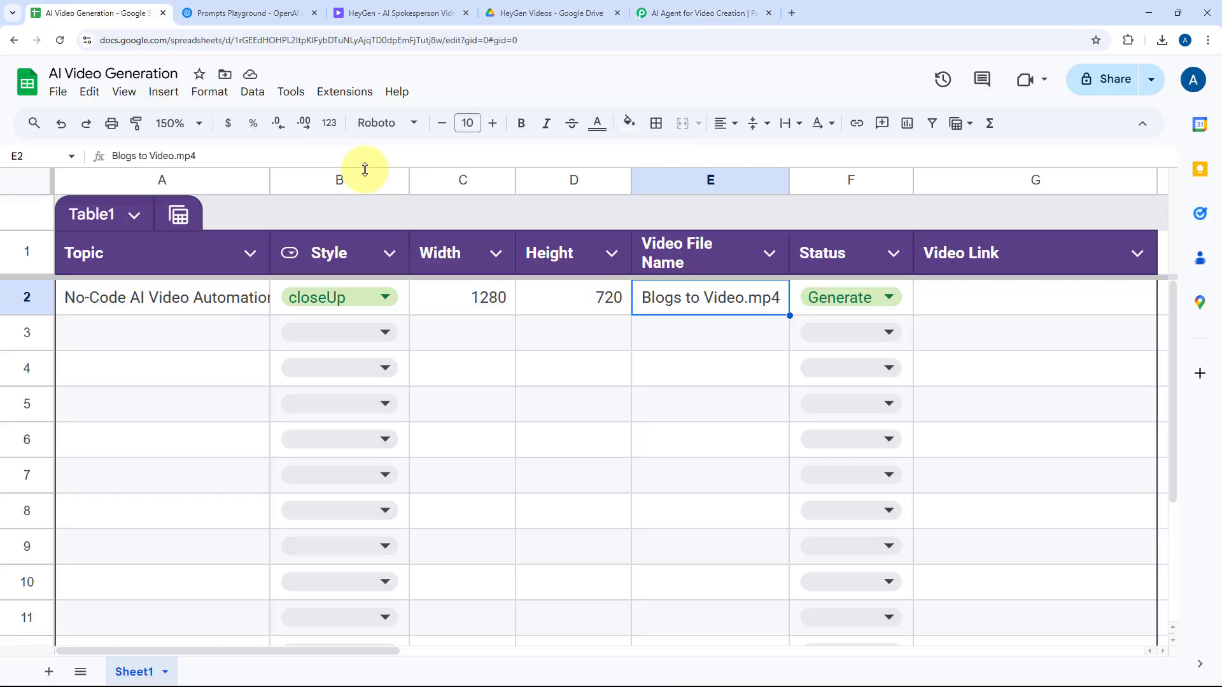
click(678, 11)
drag(295, 299, 974, 536)
click(974, 536)
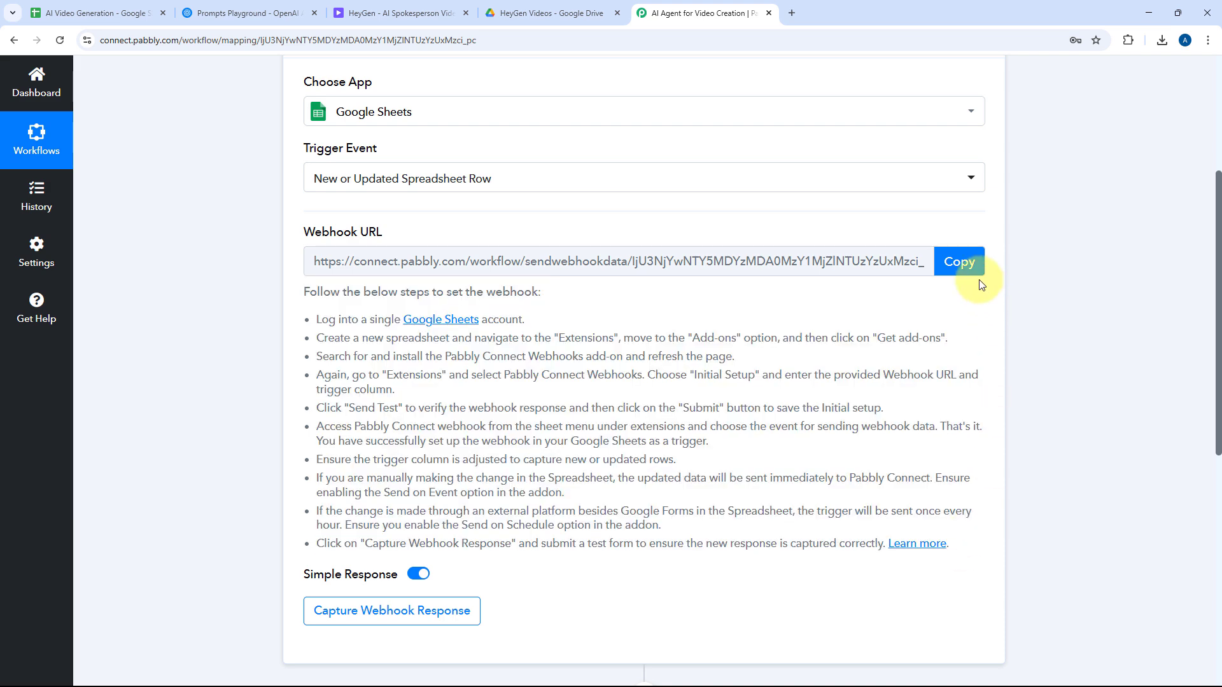
click(961, 263)
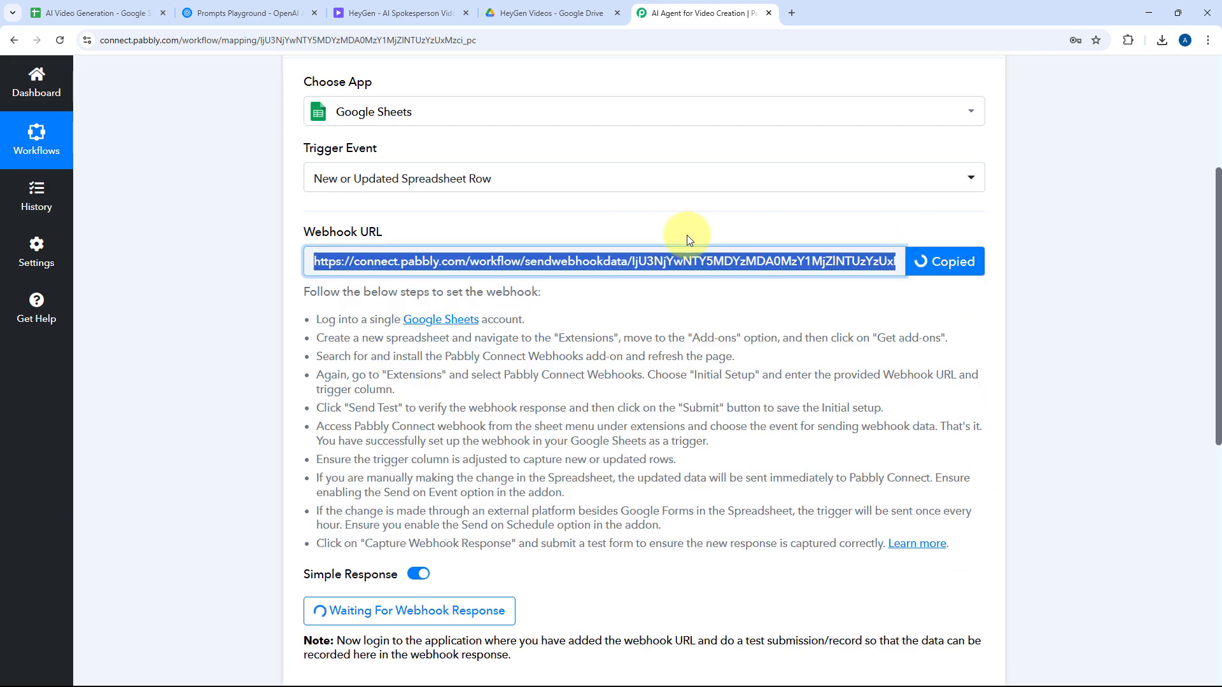
Switch to the AI Video Generation sheet, search the Google Workspace Marketplace for Pabbly Connect Webhooks, and close the marketplace.
click(104, 13)
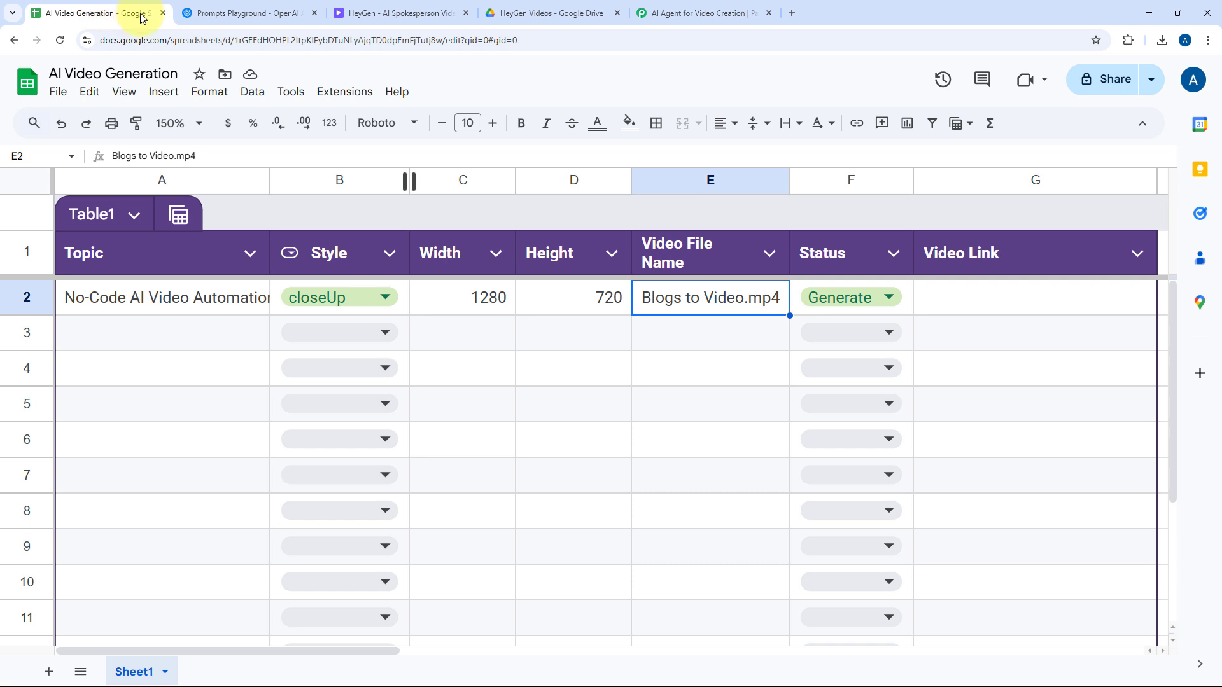
click(341, 91)
mouse_move(469, 120)
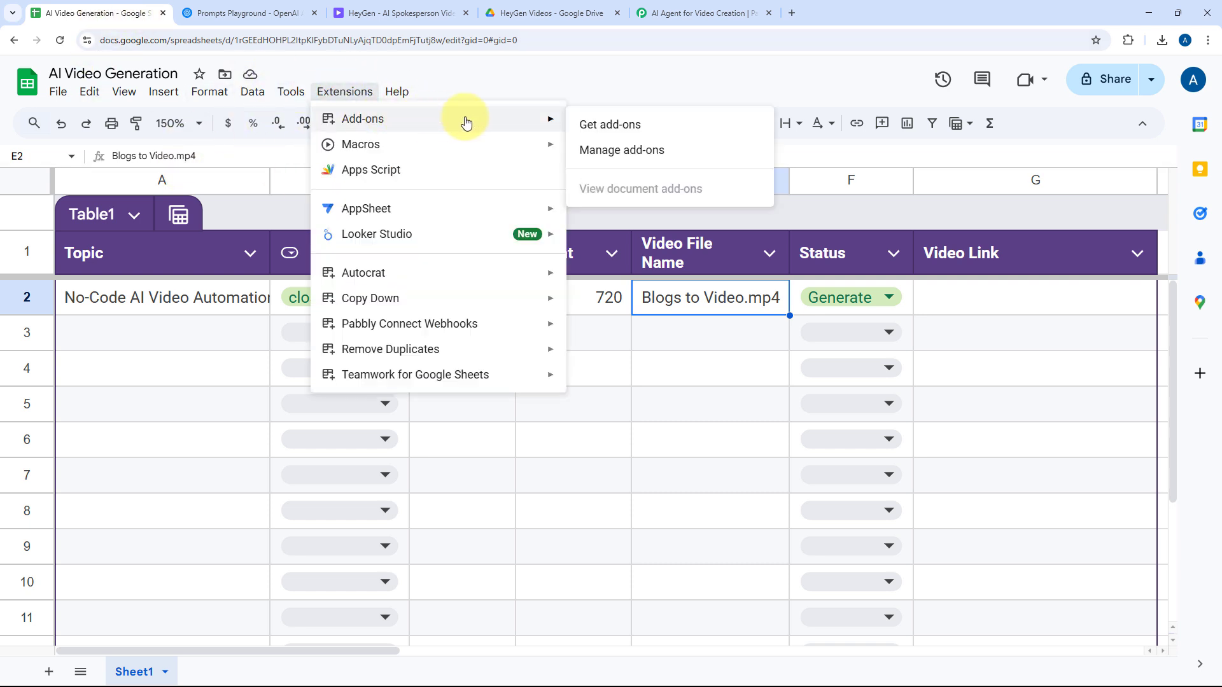
click(666, 124)
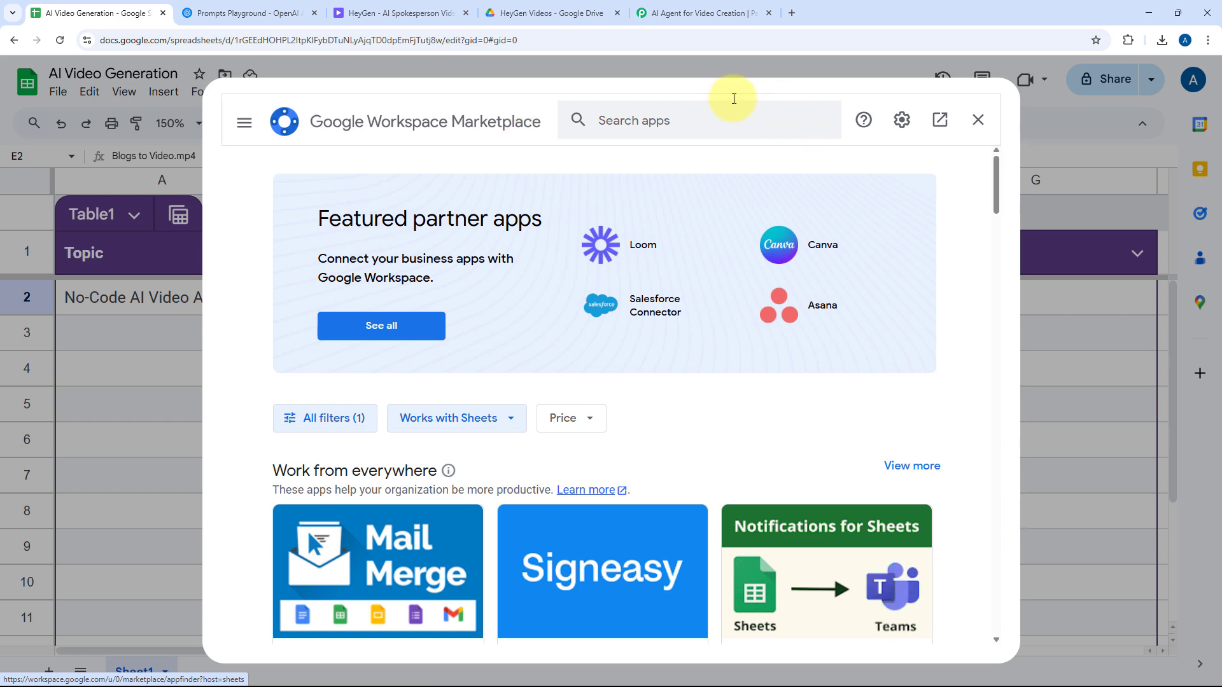
click(648, 126)
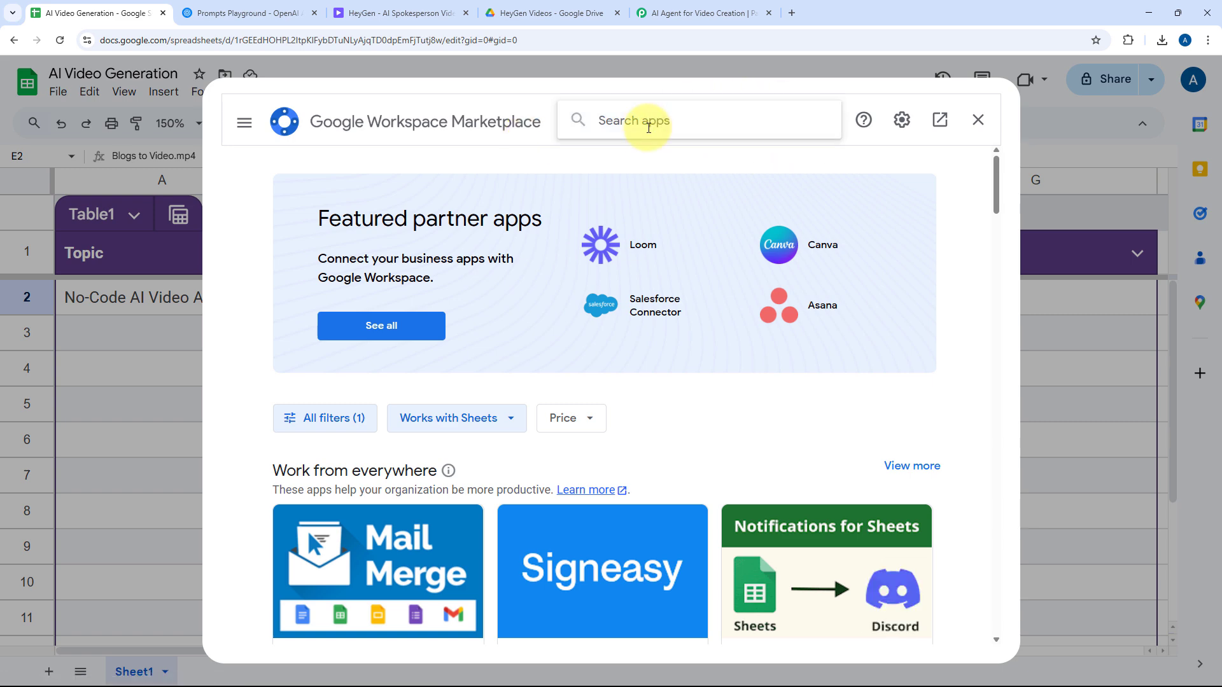
text(Pabbly)
click(648, 129)
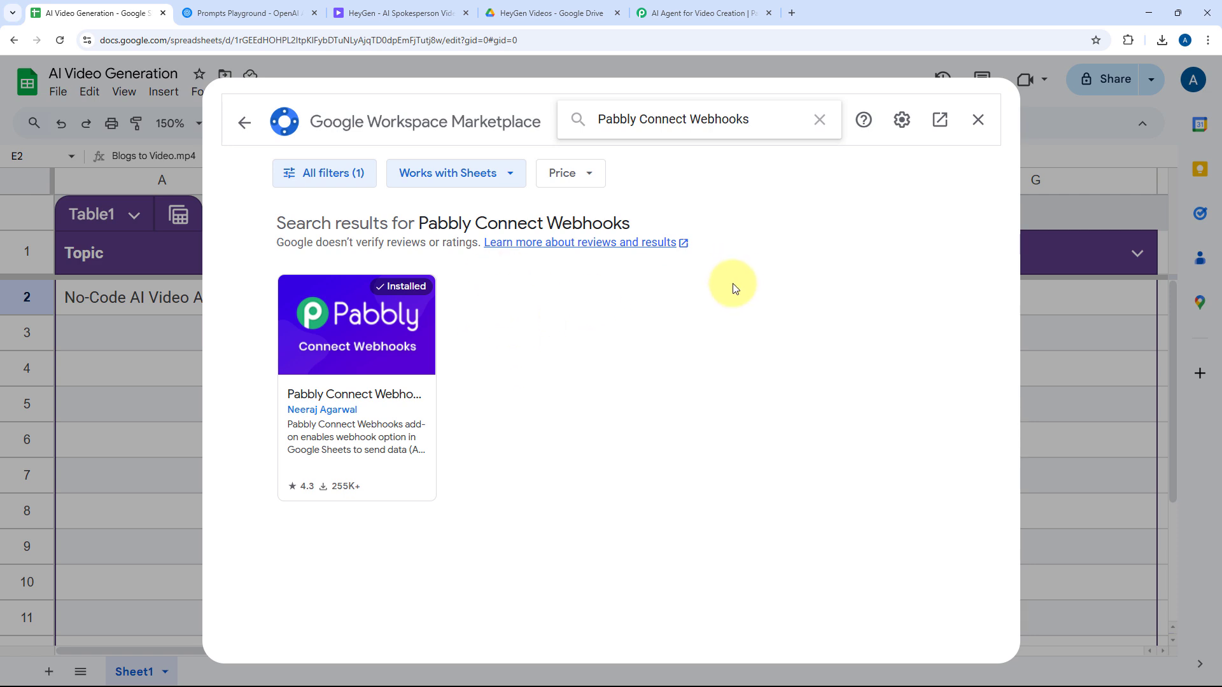
click(978, 120)
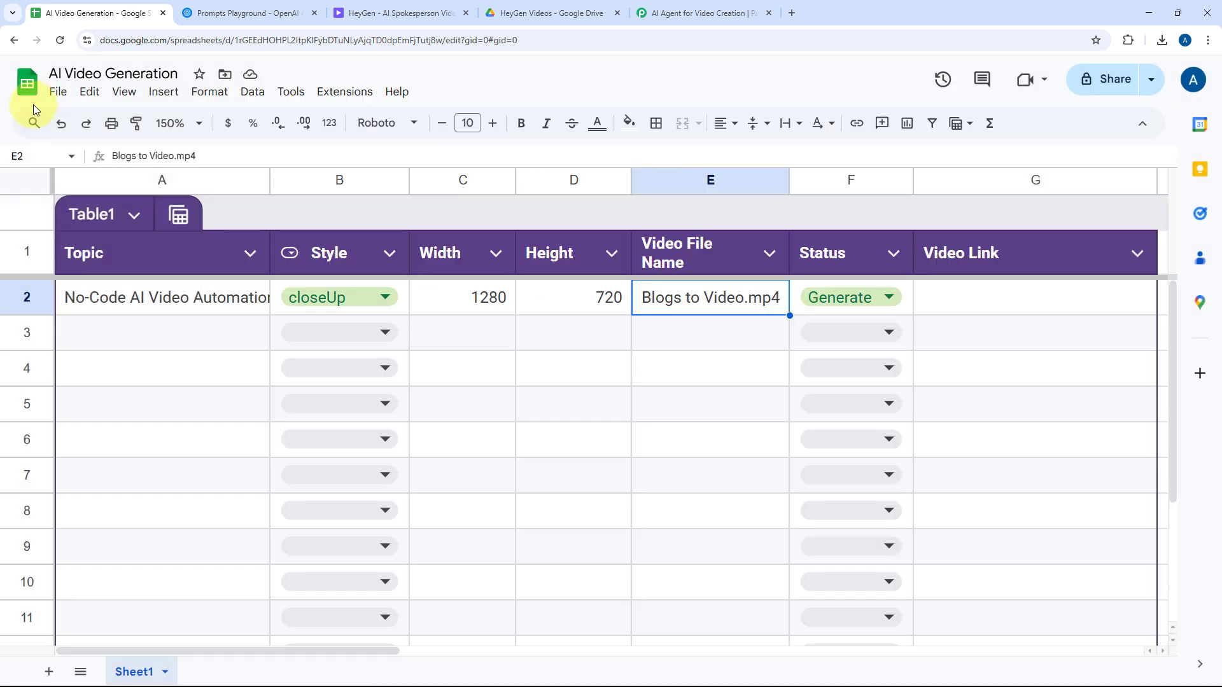
Reload the AI Video Generation spreadsheet and set its zoom to 150%.
click(60, 42)
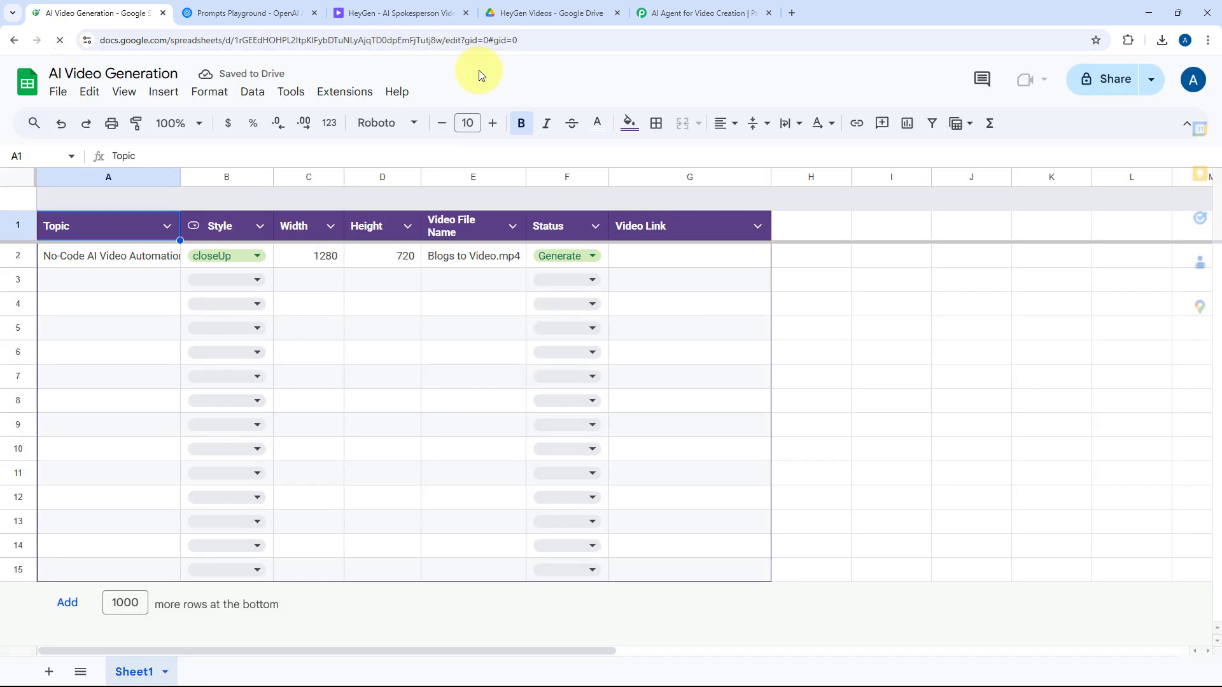
click(187, 123)
click(175, 239)
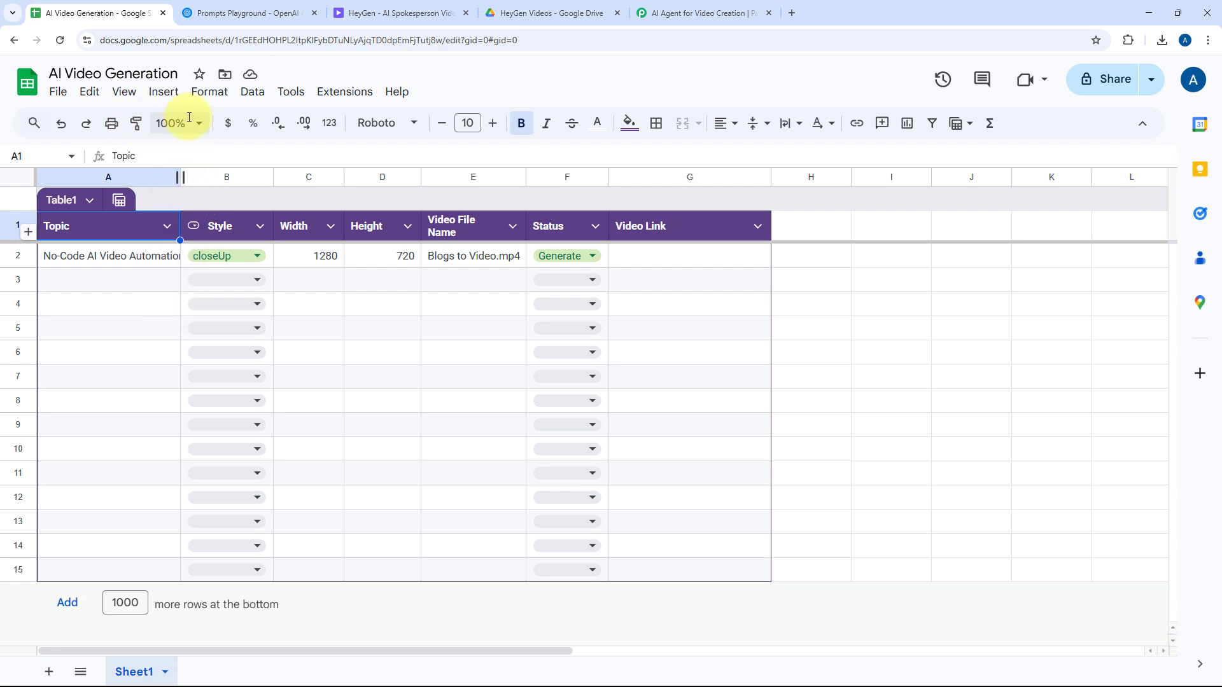
click(190, 122)
click(175, 279)
Open the Initial Setup of the Pabbly Connect Webhooks add-on for the sheet.
click(337, 93)
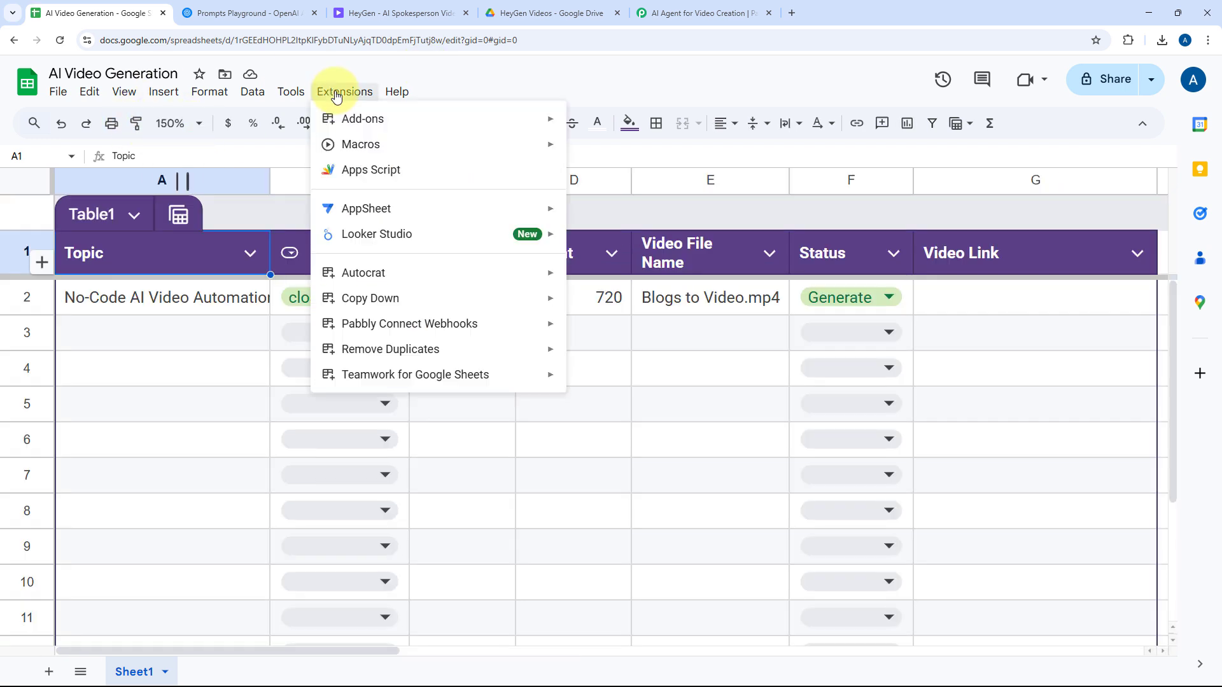
mouse_move(464, 323)
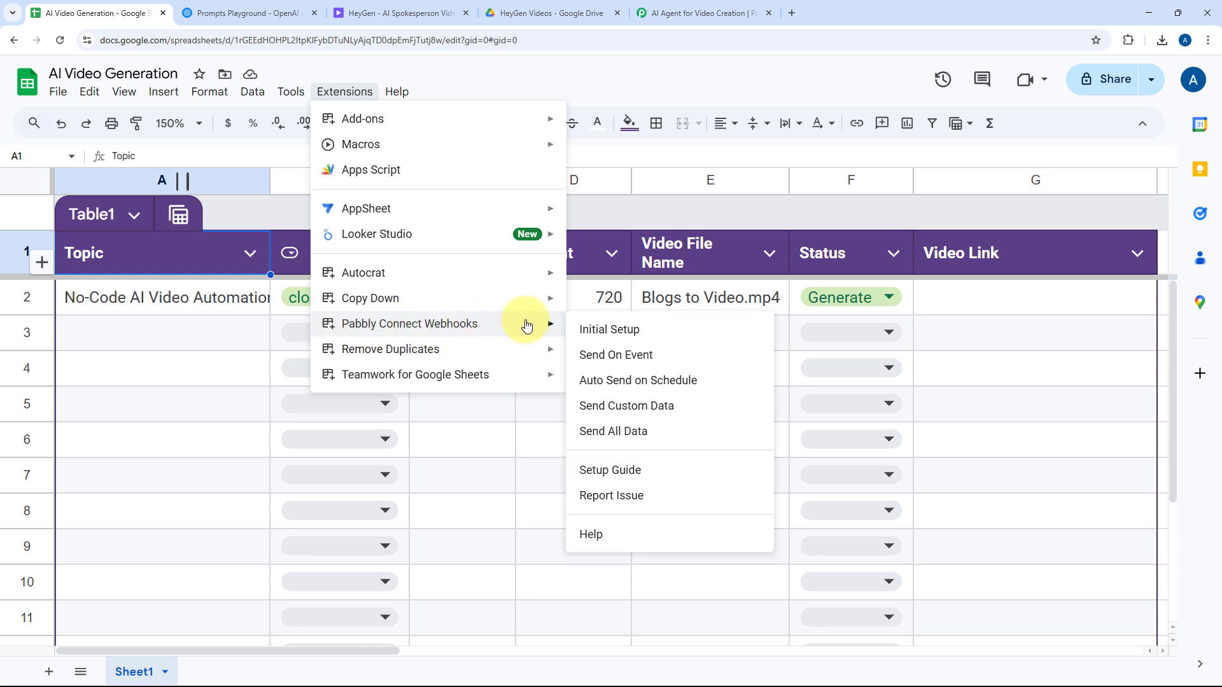
click(657, 330)
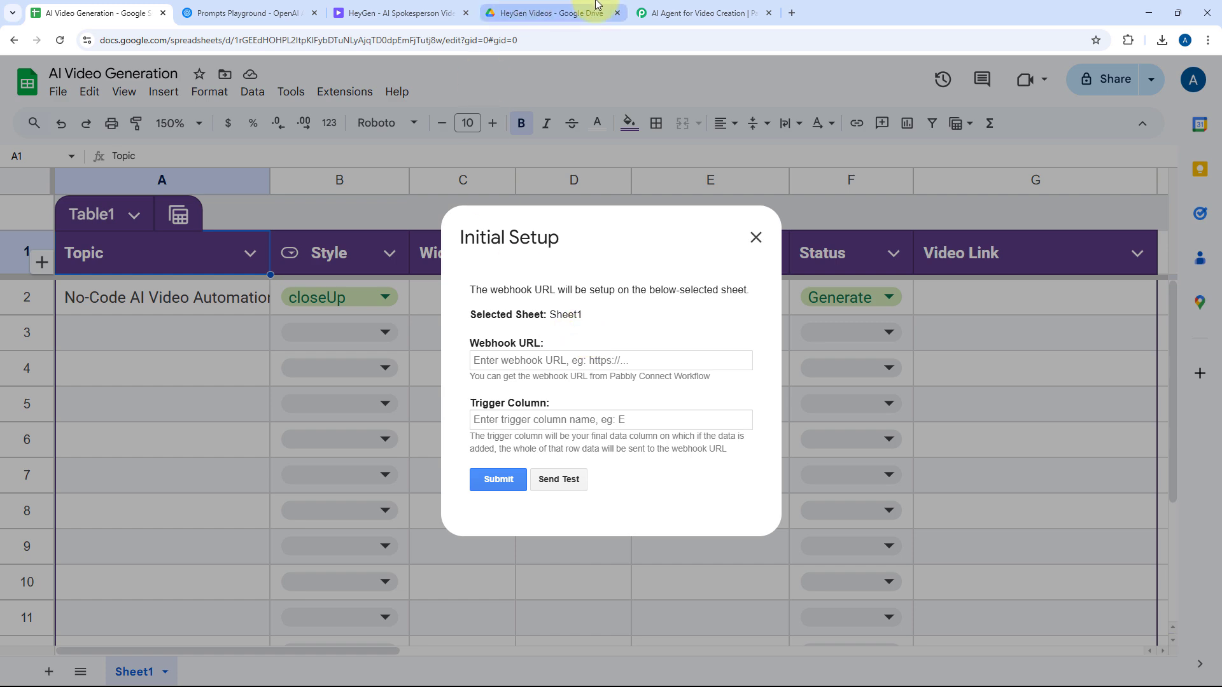
Copy the webhook URL from the Pabbly Connect trigger and paste it into the Webhook URL field of Initial Setup.
click(655, 11)
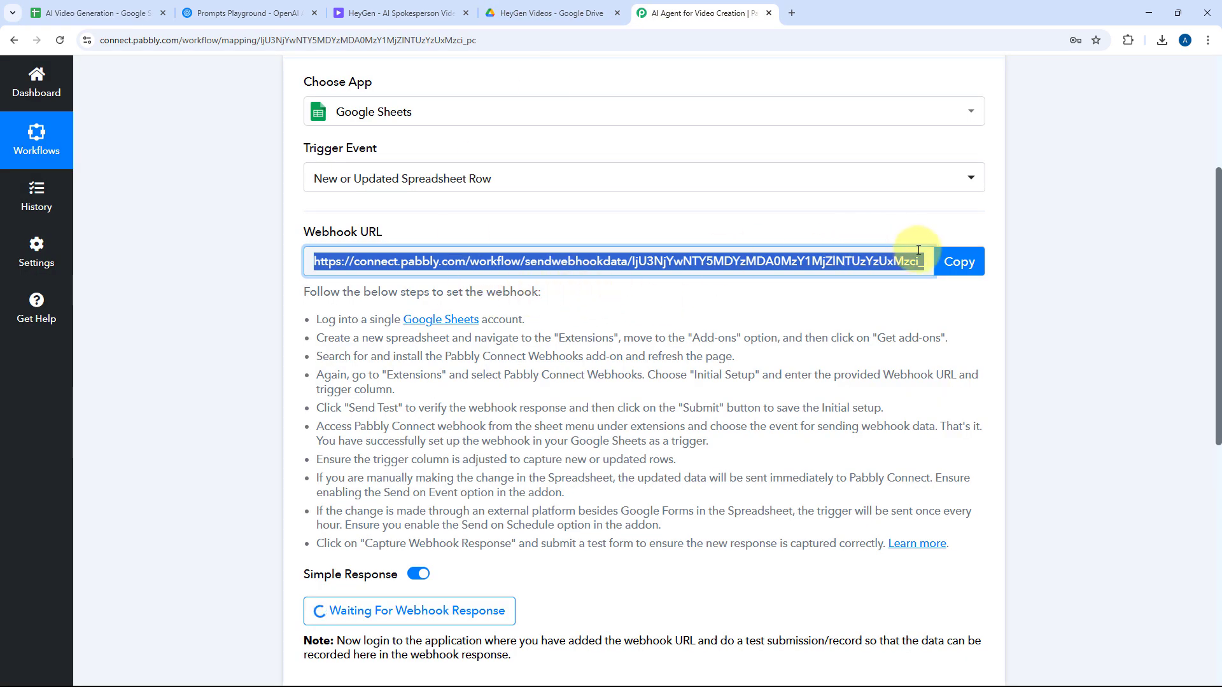
click(951, 262)
click(96, 13)
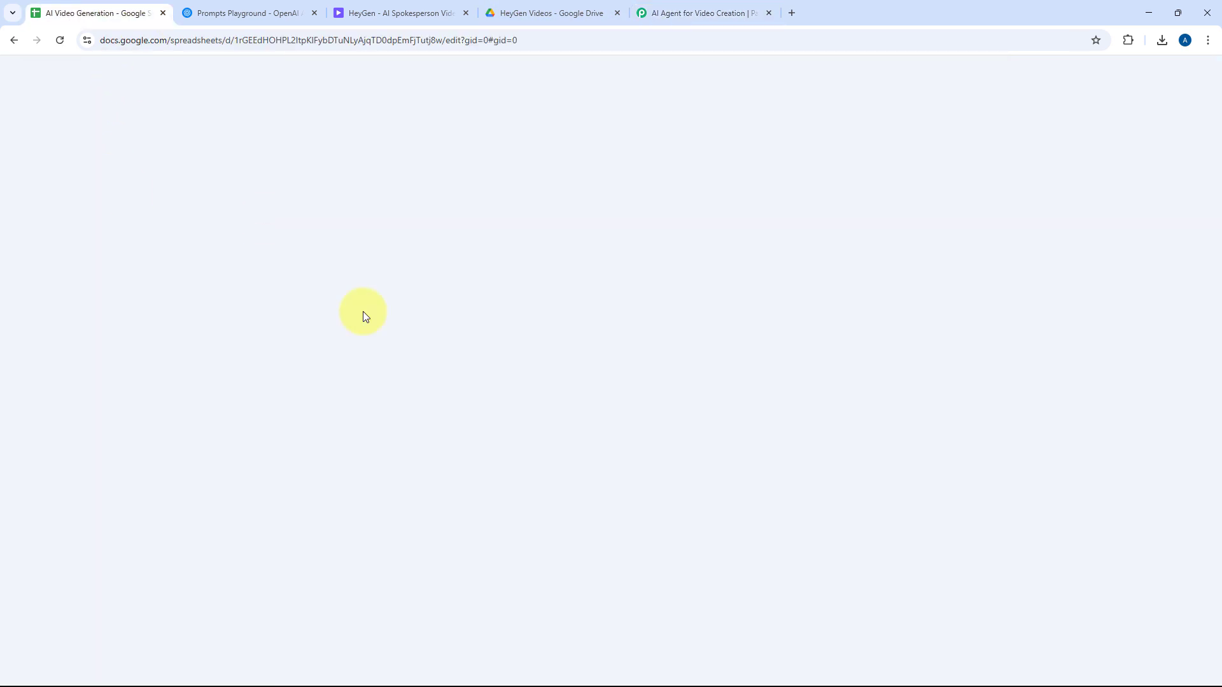
right_click(490, 361)
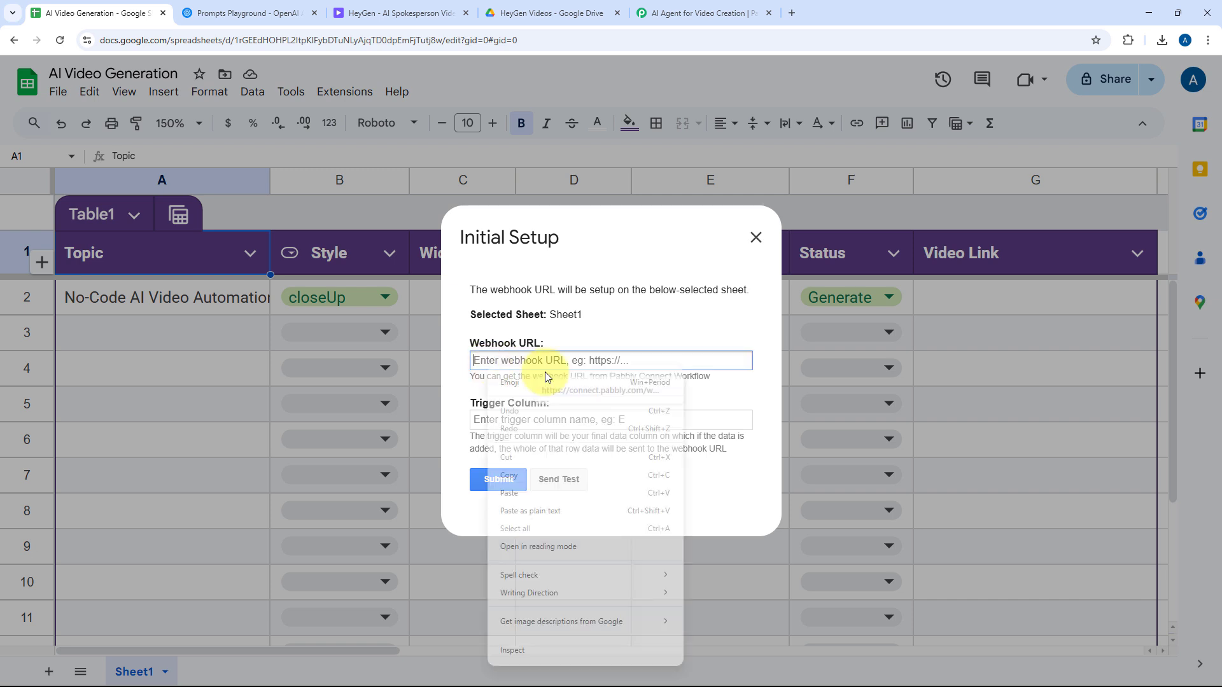
click(533, 493)
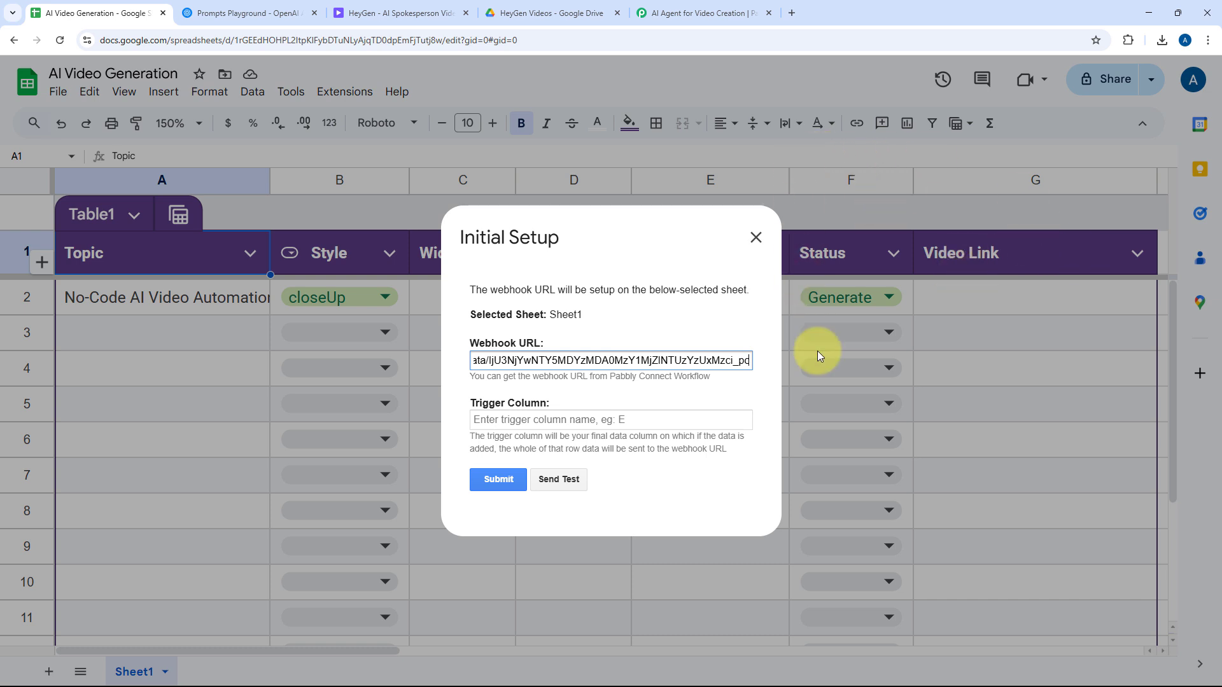
Set the trigger column to F, send test data to the webhook, and review the test message.
click(584, 417)
text(F)
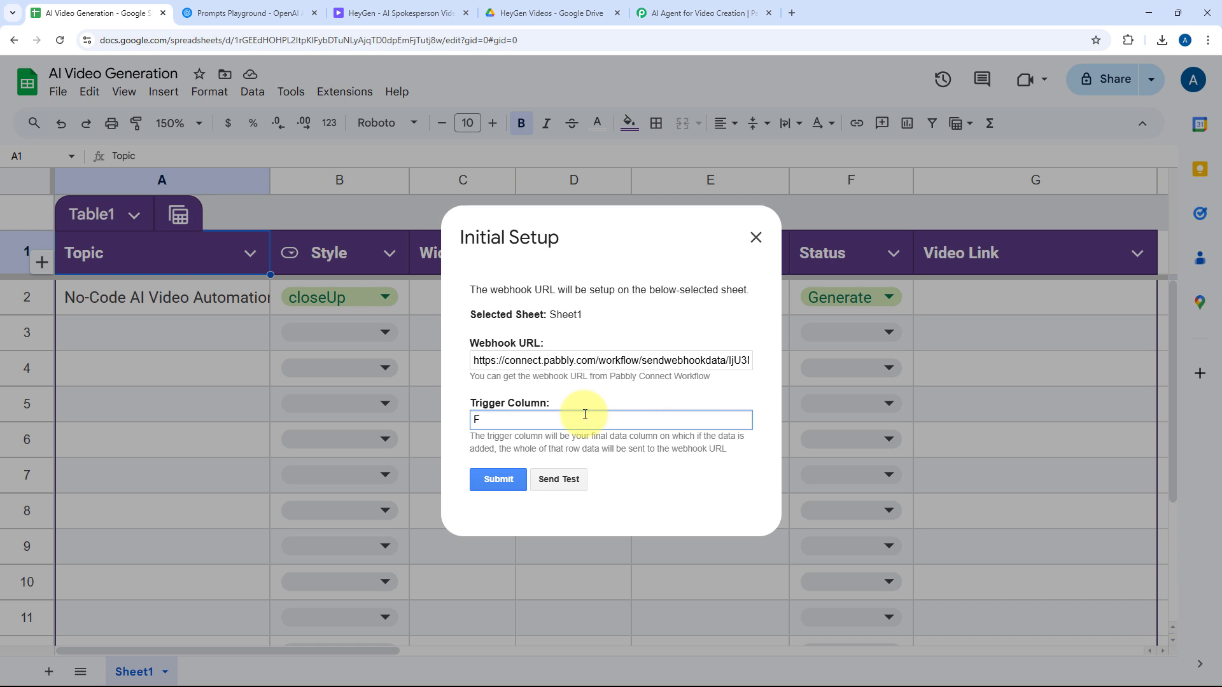
click(568, 485)
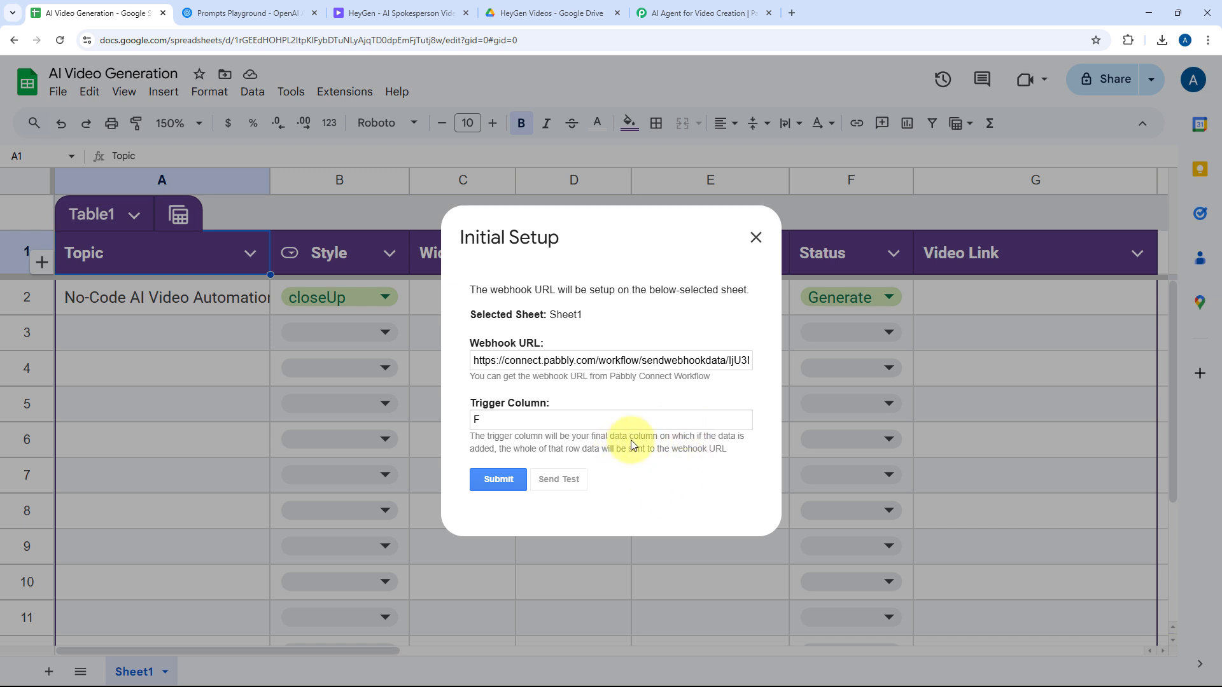
scroll(632, 440, down, 2)
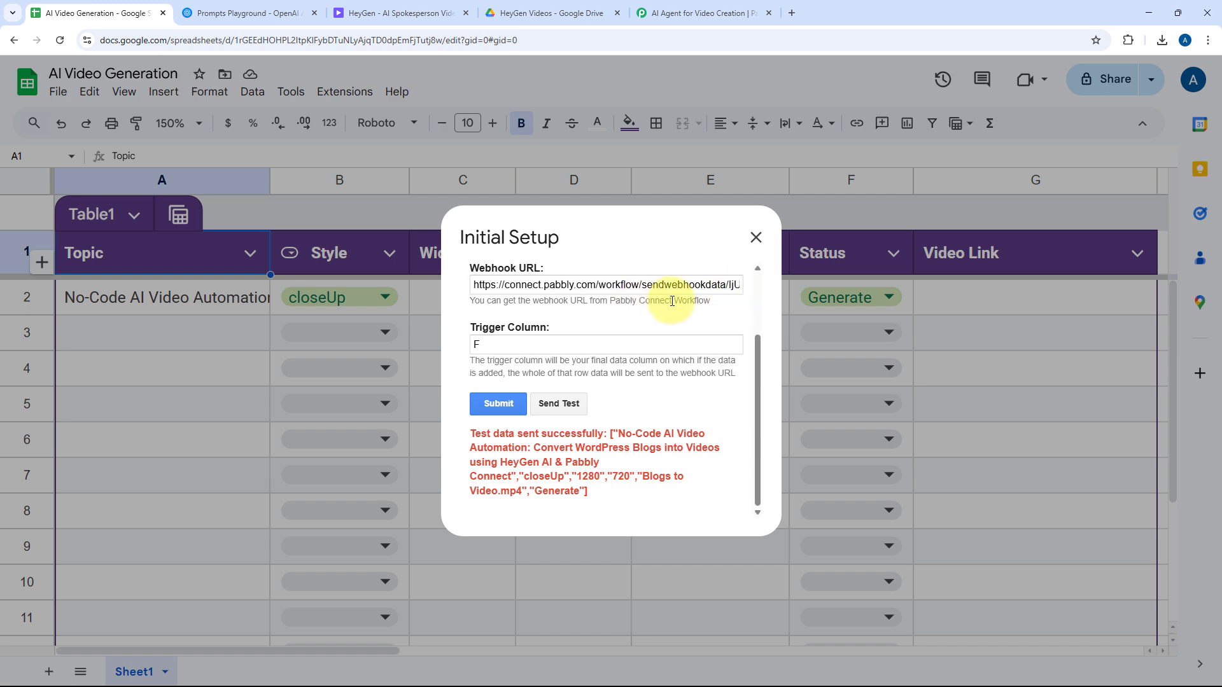
scroll(684, 321, up, 2)
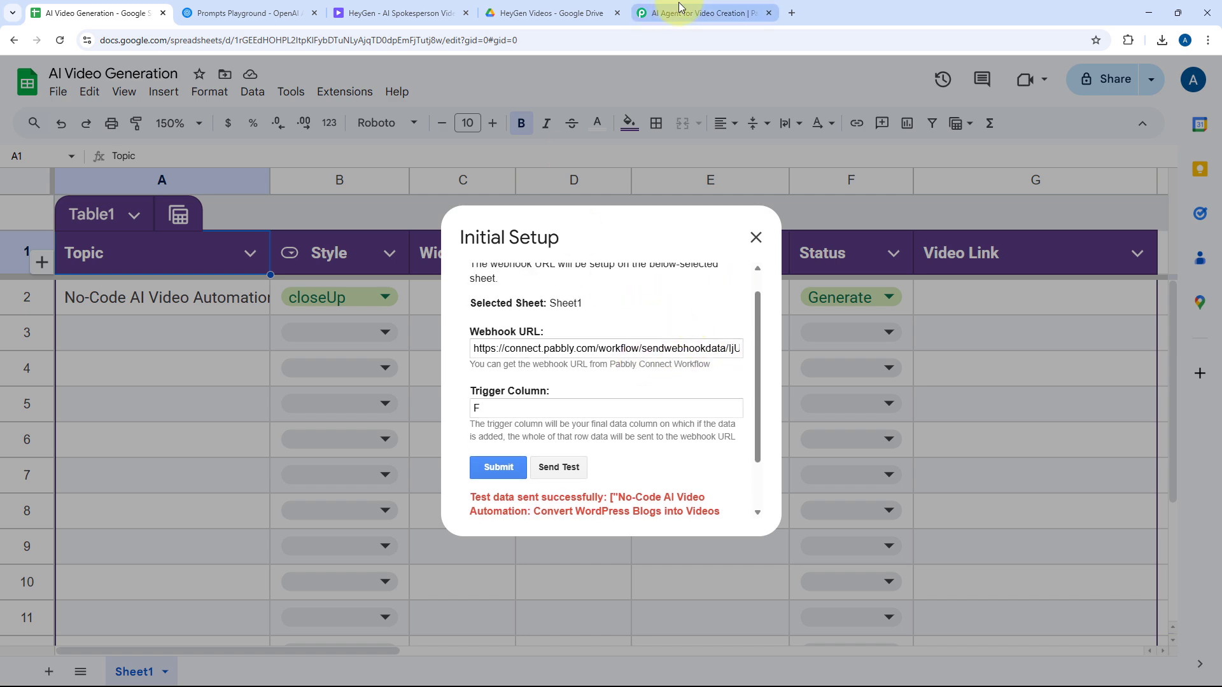
Switch to Pabbly Connect and examine the width, video file name and full topic text in the trigger's captured response.
click(647, 12)
click(619, 216)
scroll(618, 217, down, 7)
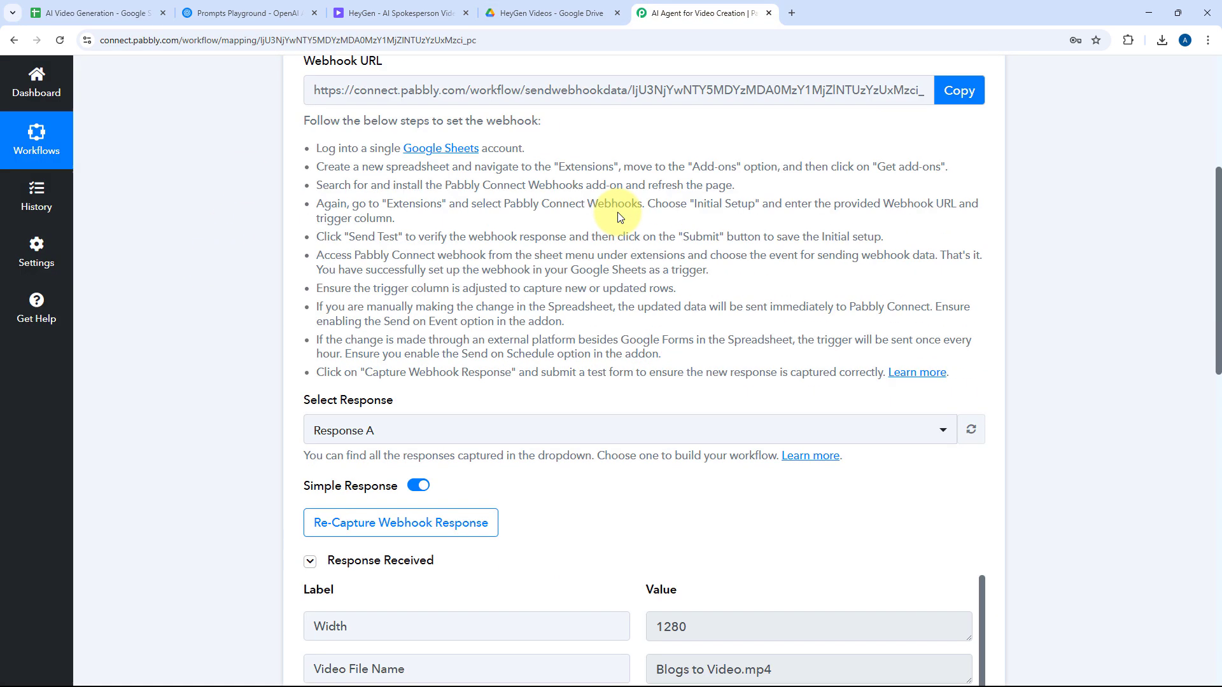
scroll(573, 273, down, 2)
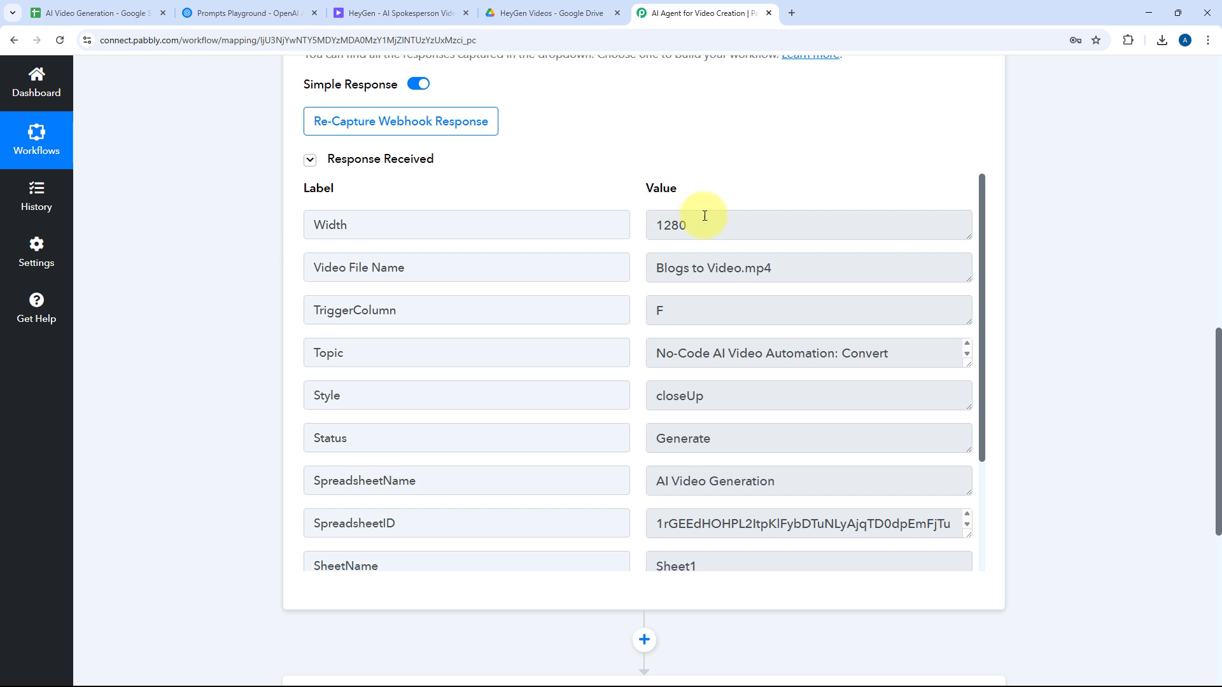
drag(703, 219, 655, 227)
drag(778, 265, 641, 273)
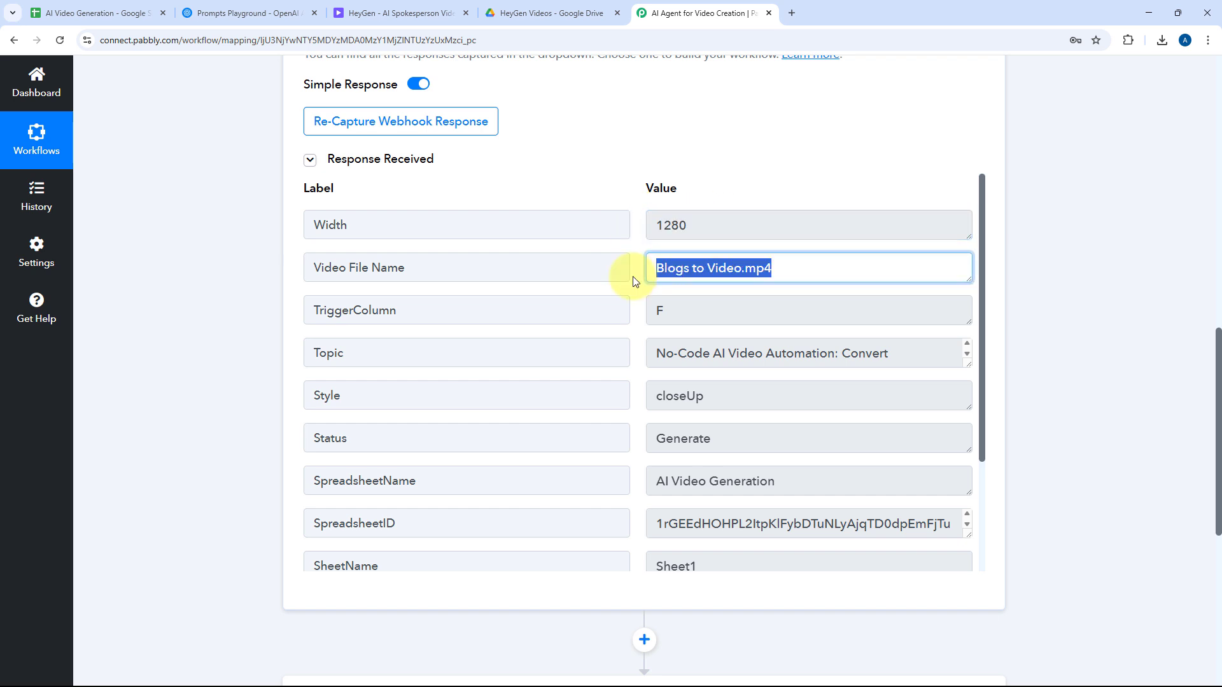
scroll(790, 250, down, 2)
drag(898, 219, 690, 240)
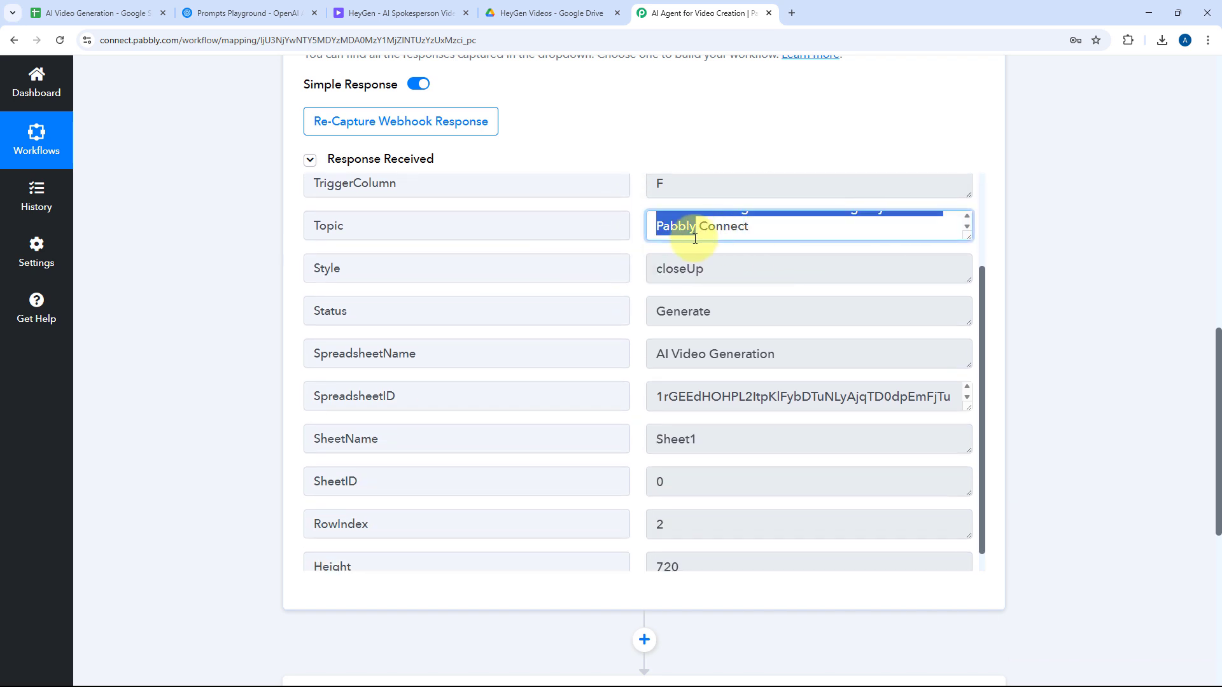
drag(968, 237, 942, 334)
click(827, 281)
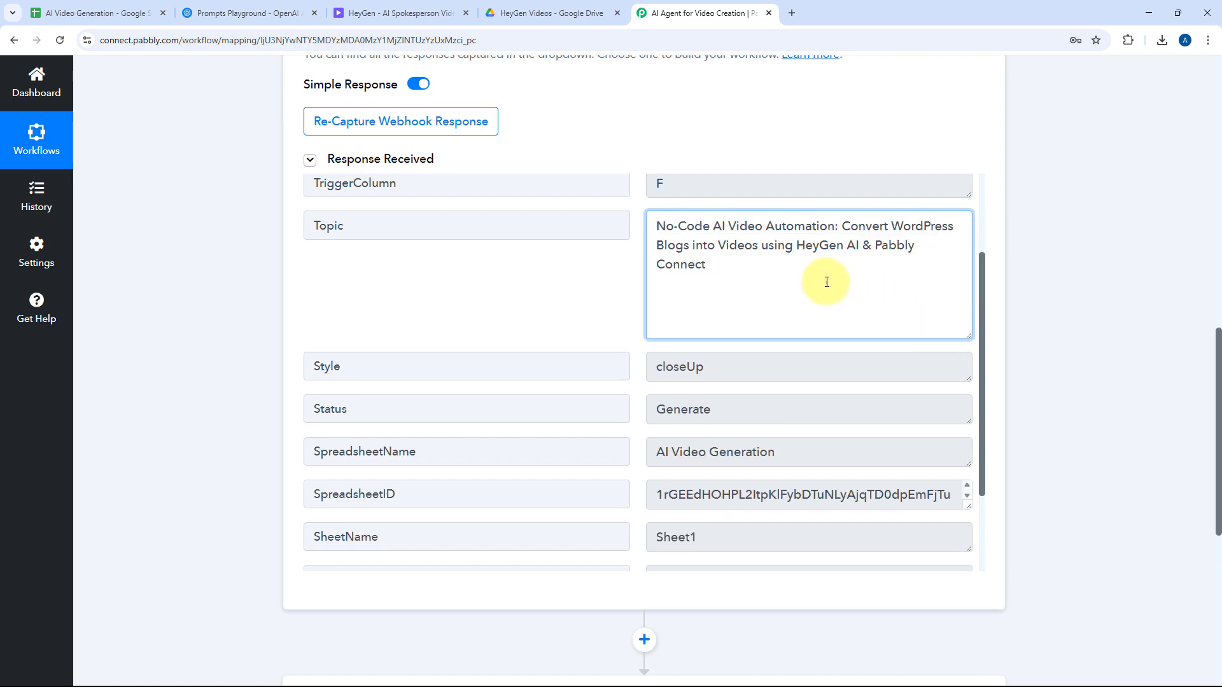
Check the Style, Status, Height and RowIndex values in the trigger's captured response.
scroll(714, 270, down, 2)
drag(709, 248, 615, 255)
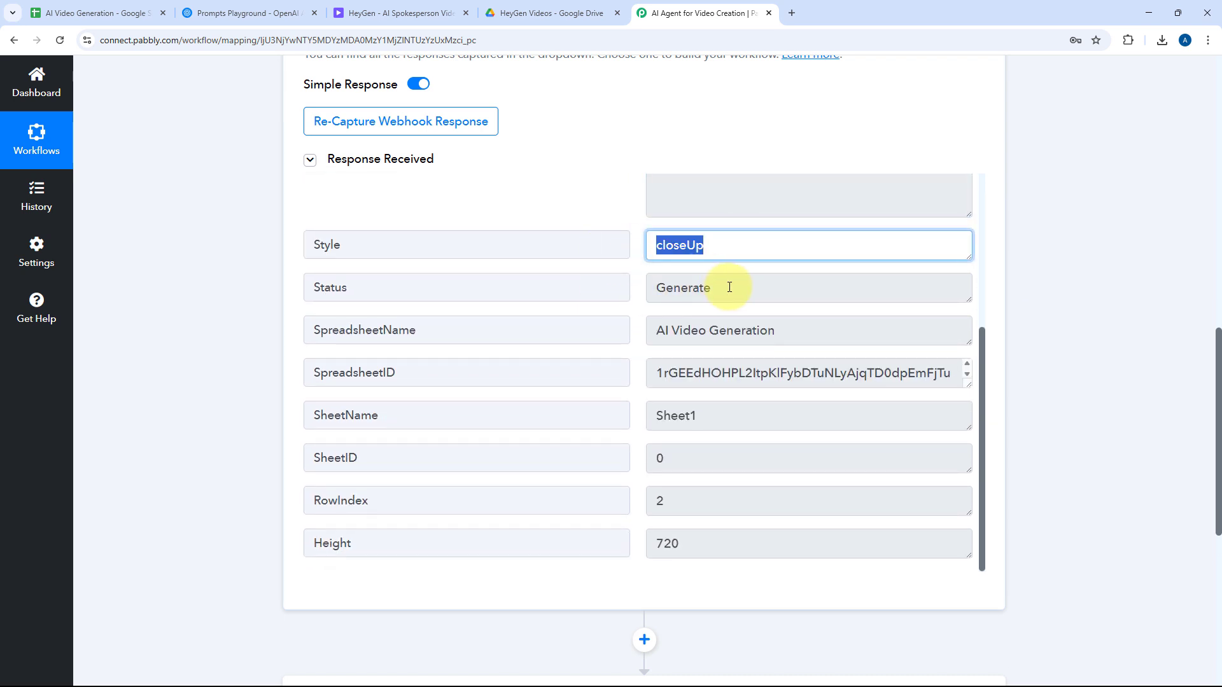
drag(730, 284, 633, 303)
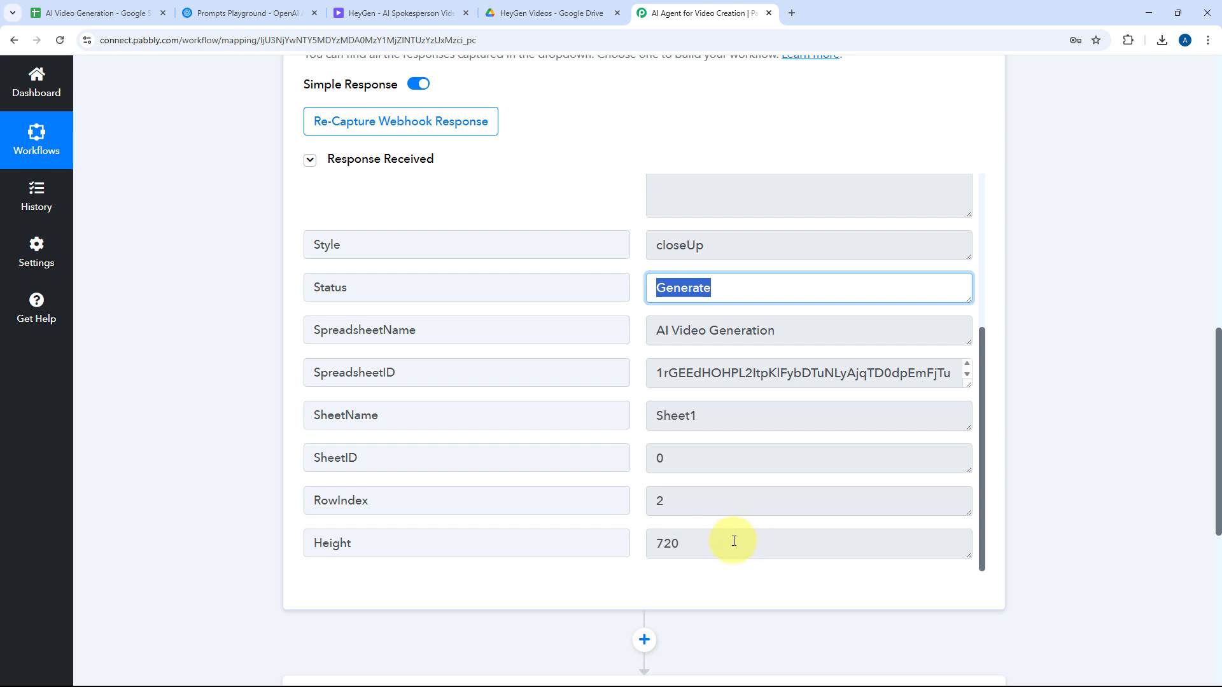
drag(731, 540, 635, 546)
drag(683, 506, 604, 494)
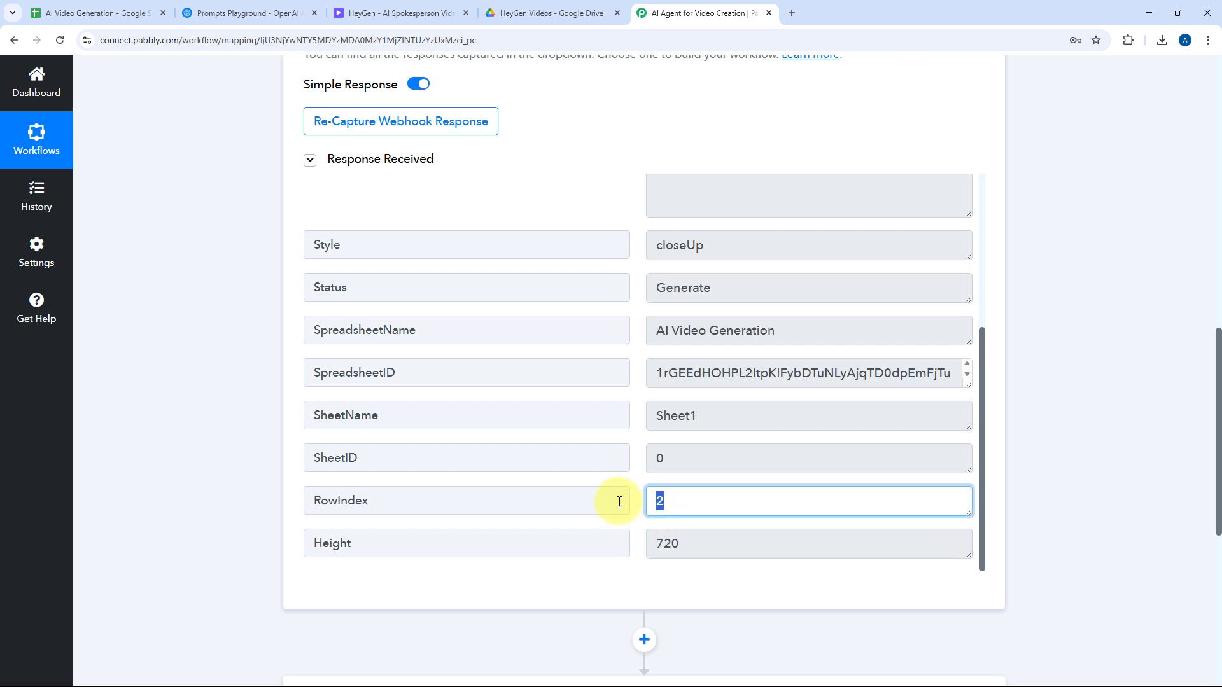
click(638, 497)
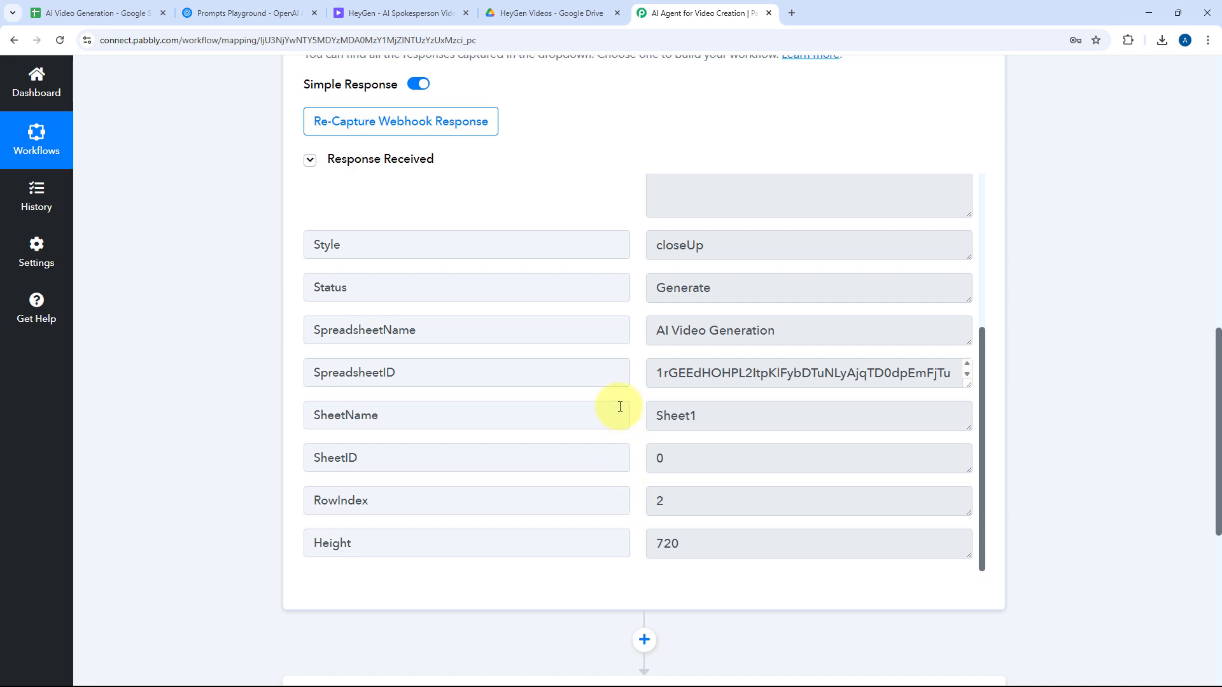
scroll(629, 382, up, 3)
Switch to Google Sheets, submit the Initial Setup of the Pabbly webhook for Sheet1, and close the setup dialog.
click(82, 19)
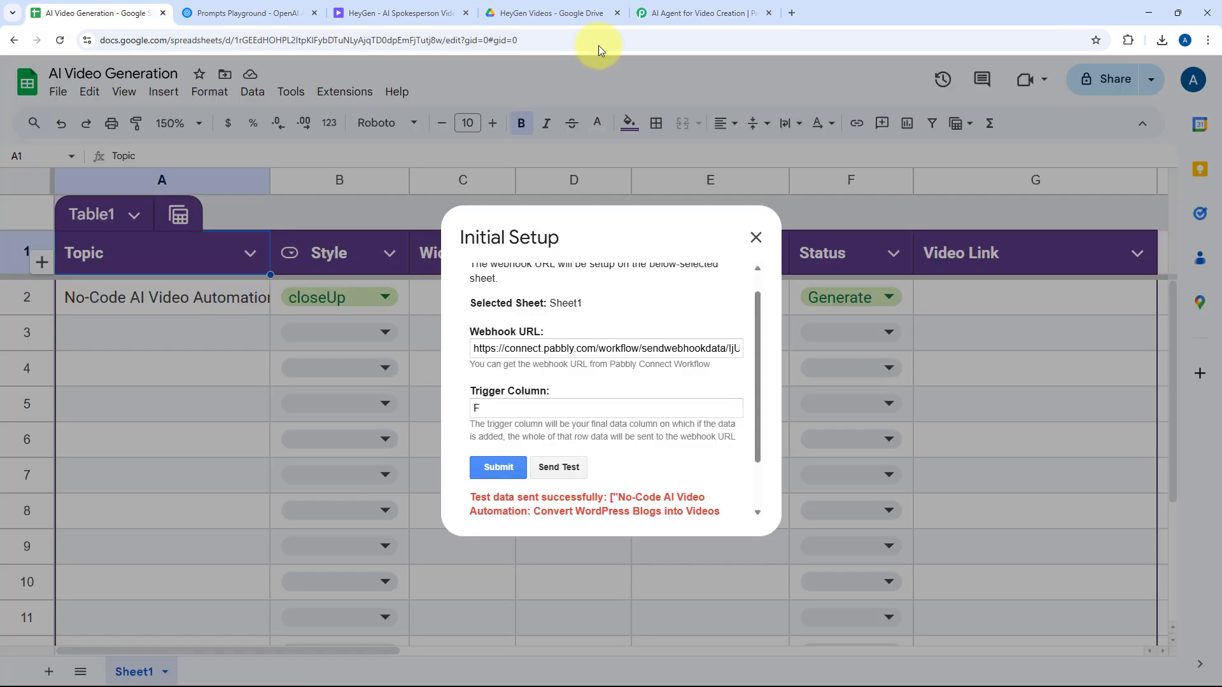
click(656, 11)
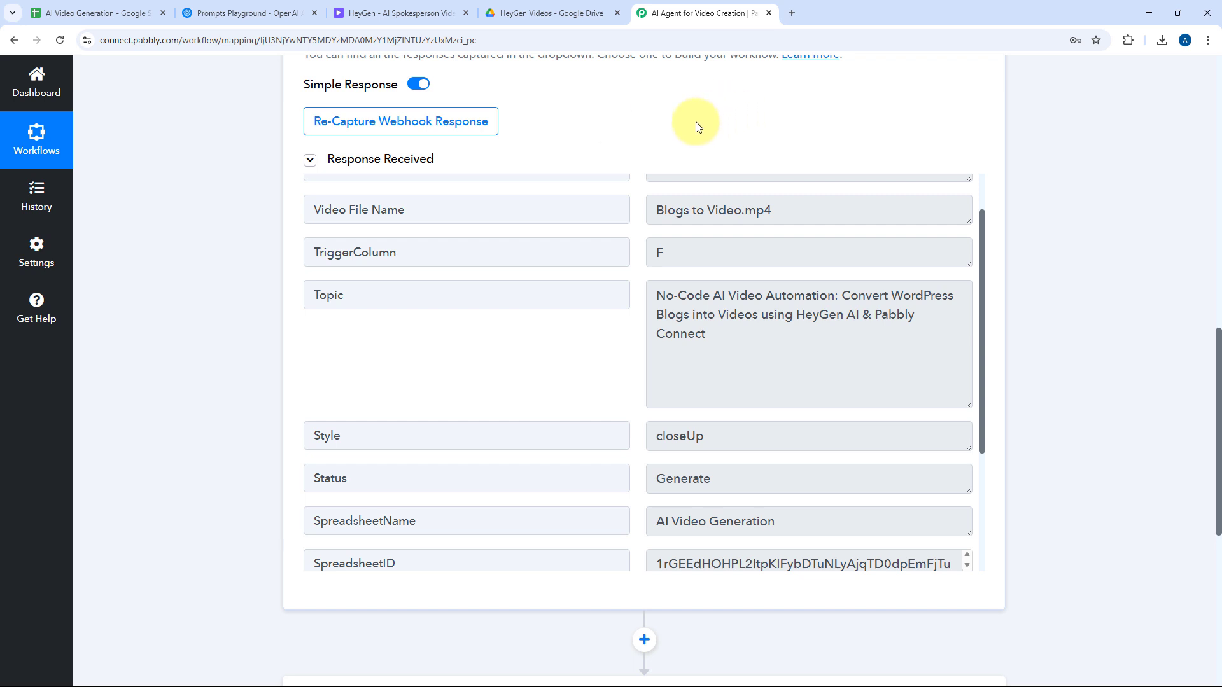
click(113, 7)
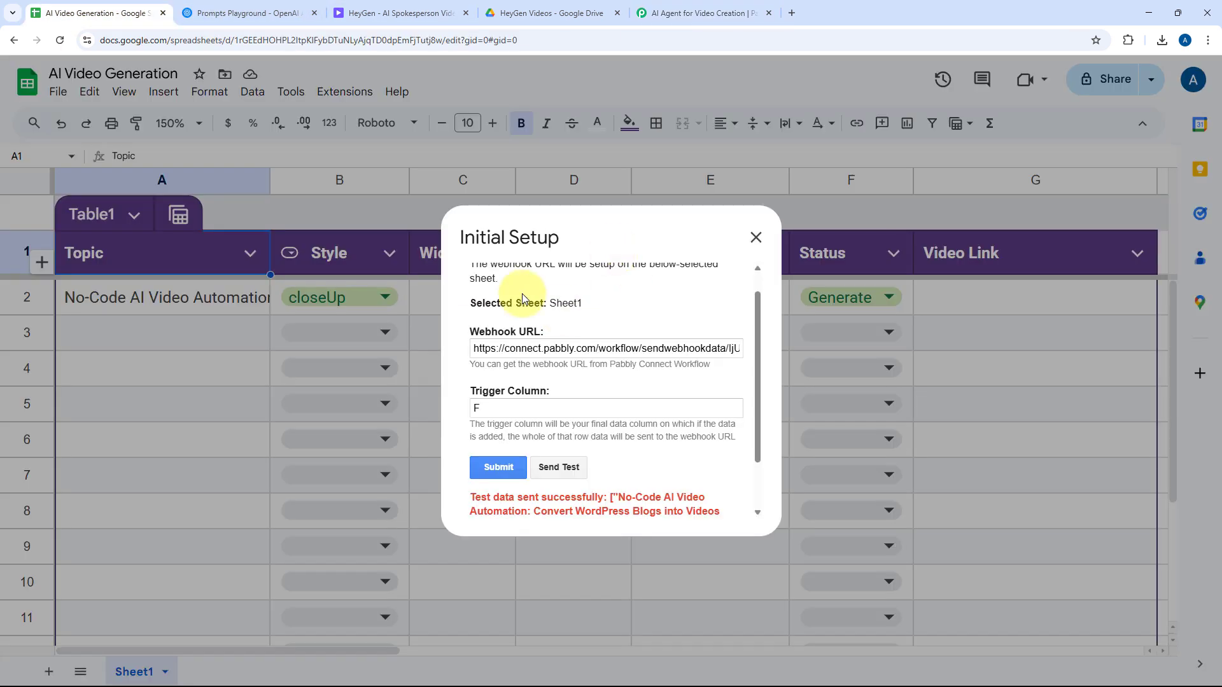
click(502, 471)
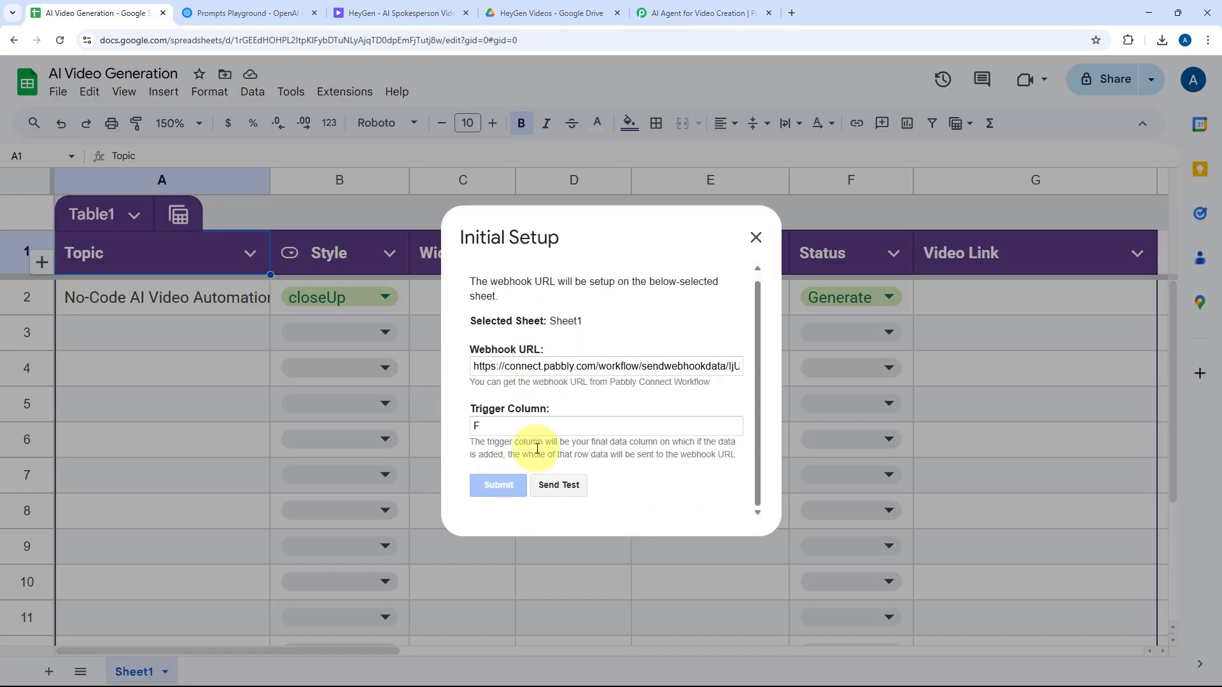
scroll(576, 420, down, 1)
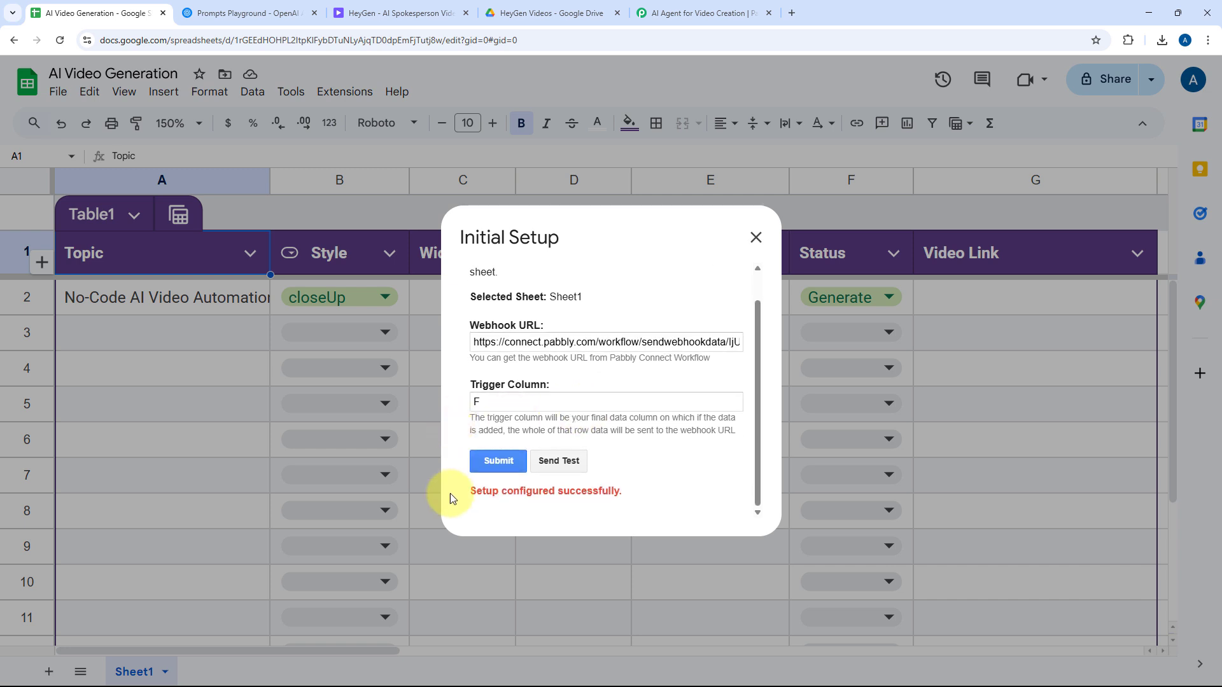
click(755, 237)
Enable Send On Event for the Pabbly Connect Webhooks add-on in the spreadsheet.
click(349, 97)
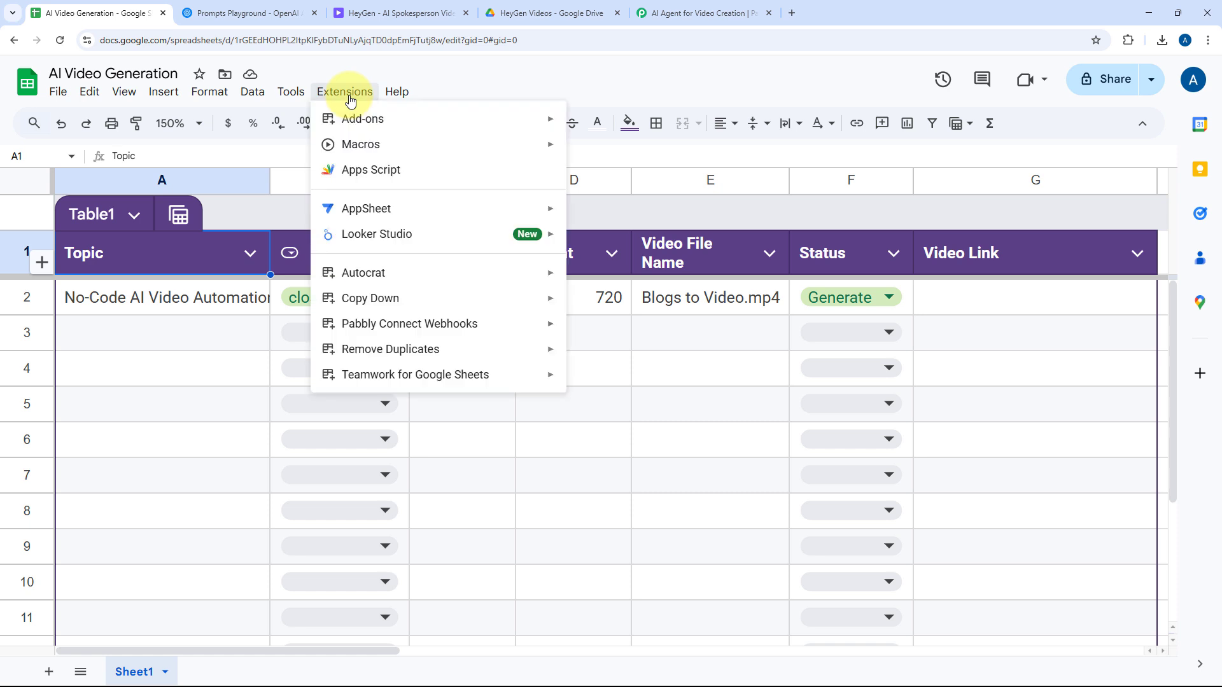
mouse_move(428, 323)
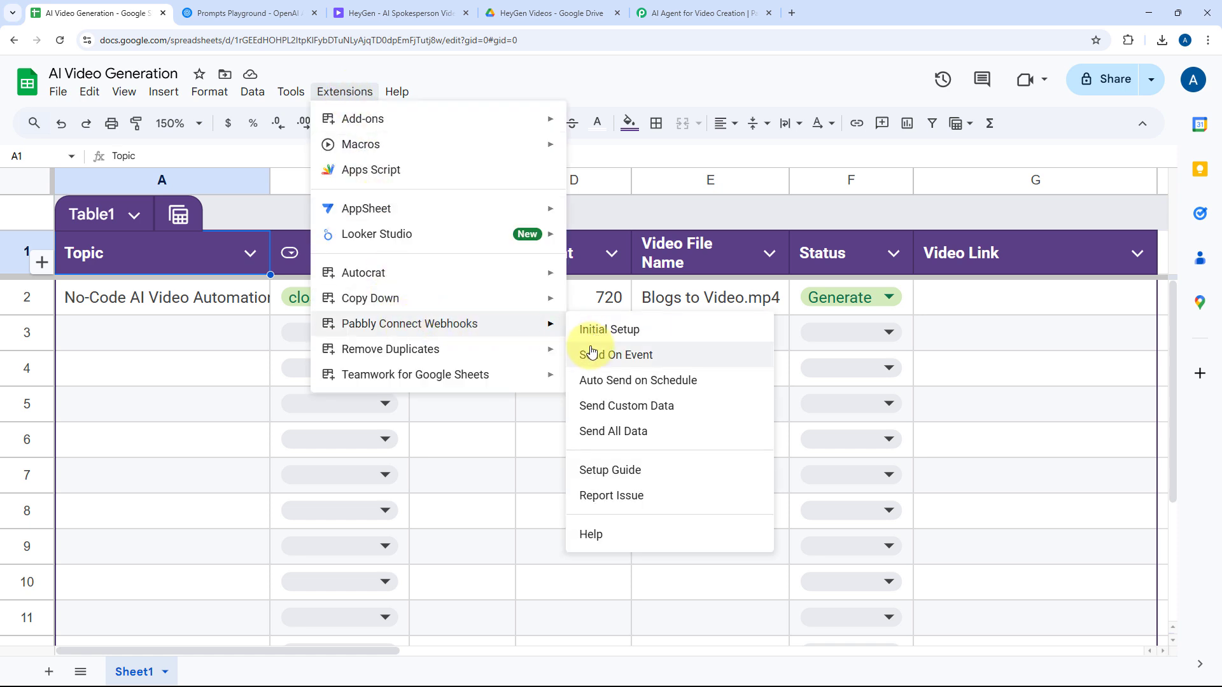
click(588, 363)
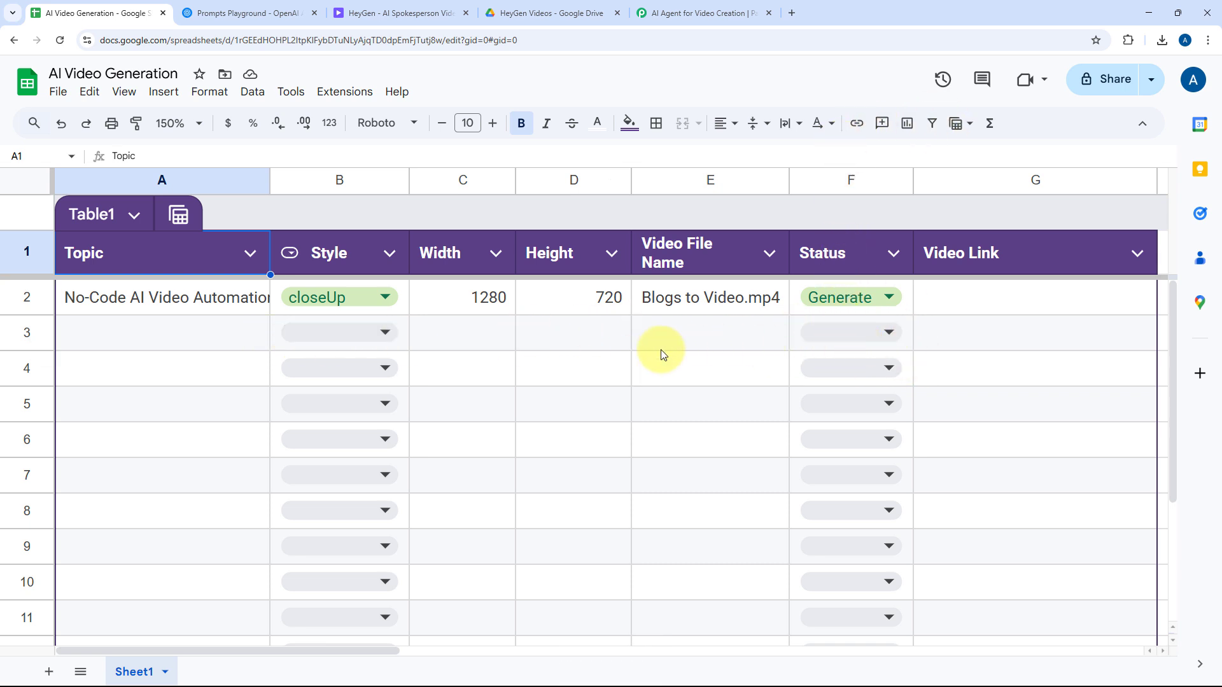
Switch to Pabbly Connect and examine the Status field and its value in the trigger's captured response.
click(689, 7)
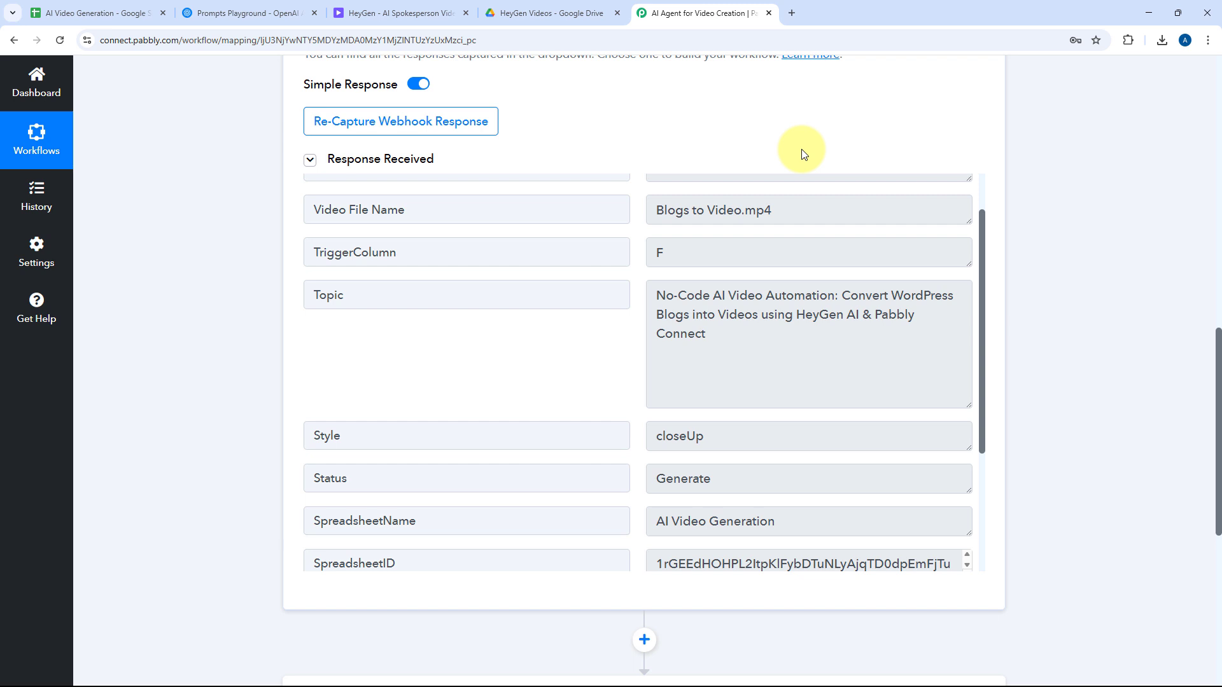
click(87, 8)
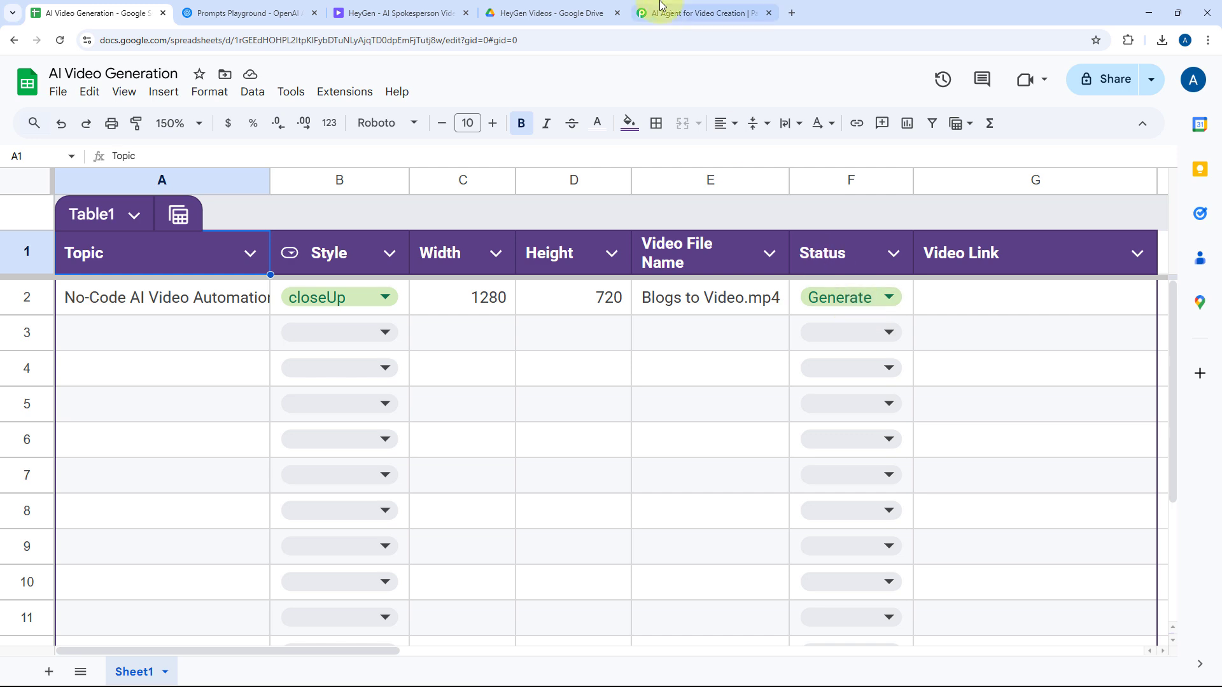
click(700, 13)
scroll(636, 118, down, 1)
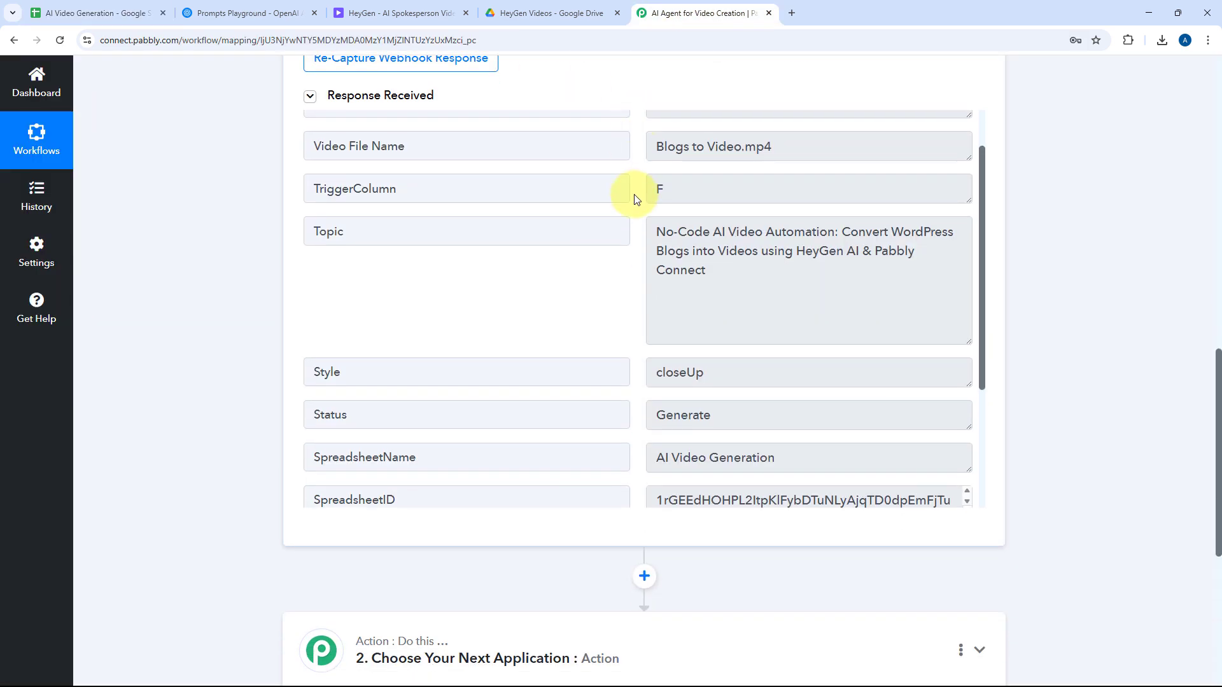
scroll(645, 203, up, 2)
scroll(636, 240, down, 5)
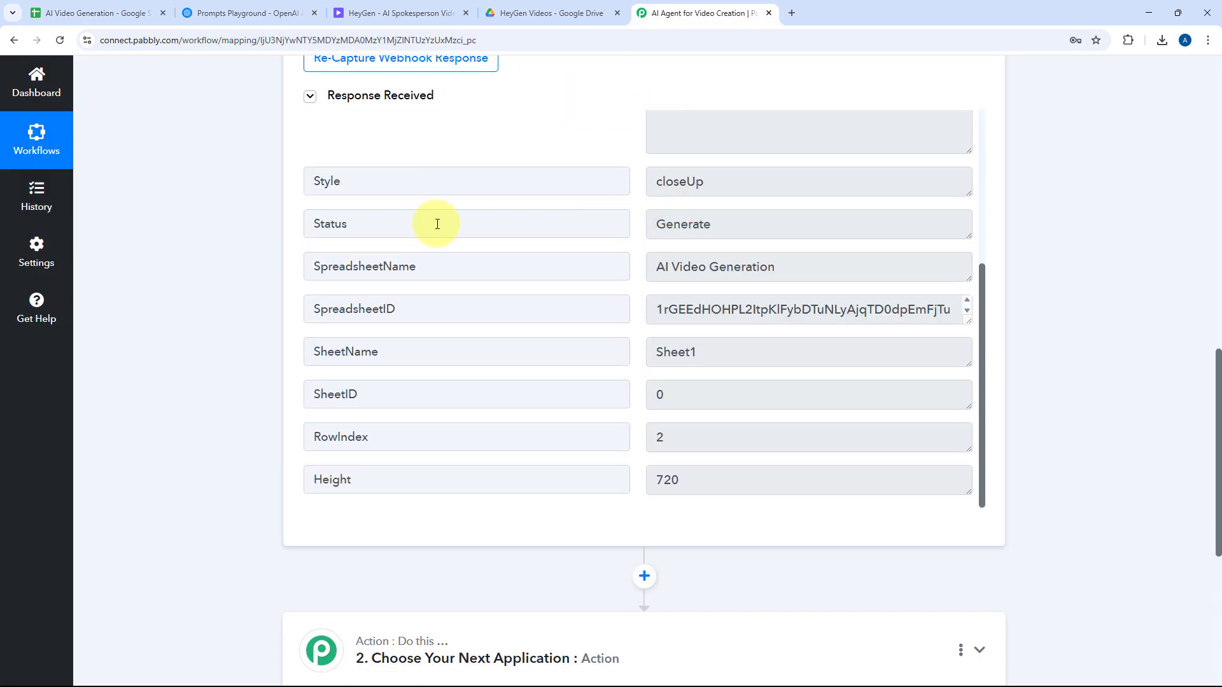
double_click(306, 223)
double_click(761, 226)
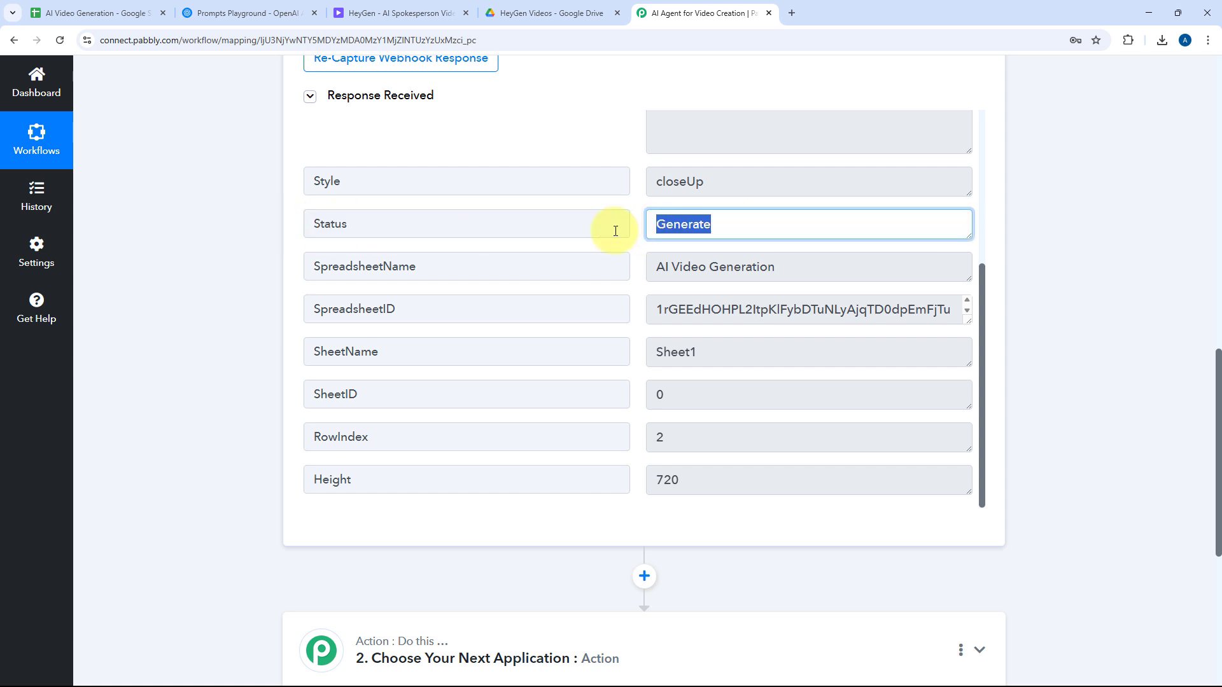
click(630, 236)
Set the workflow's second step to Filter (Pabbly) with the Filter Values action event and connect it.
scroll(241, 276, down, 4)
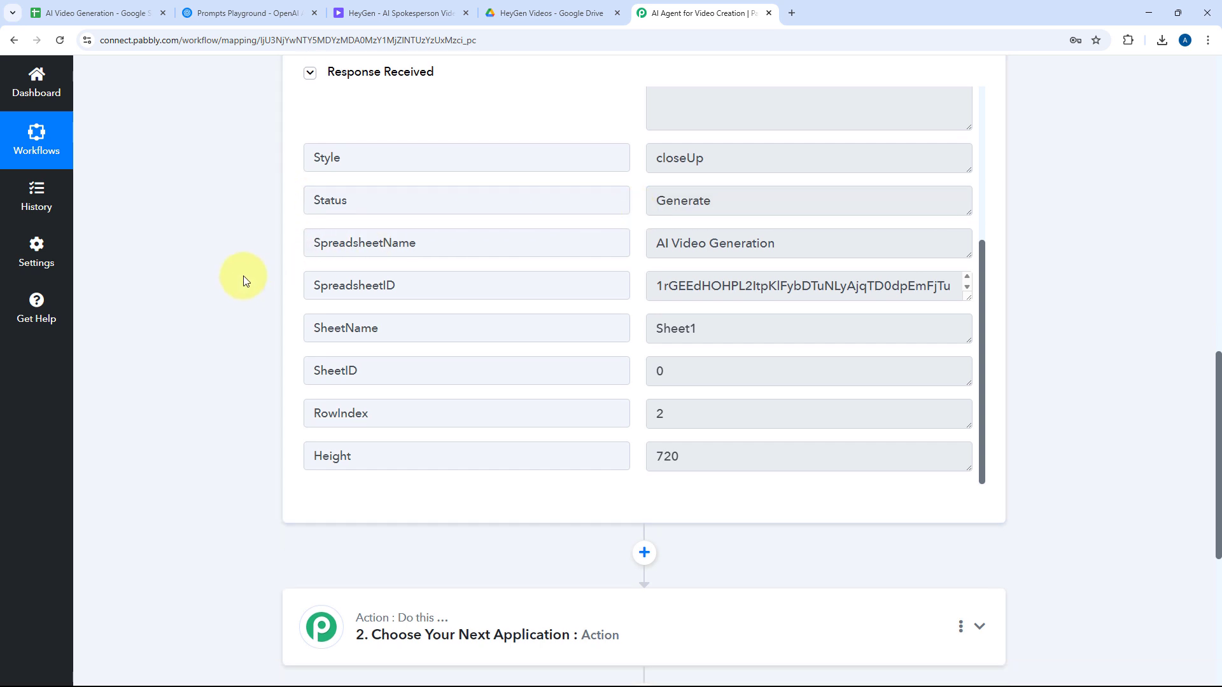
click(603, 384)
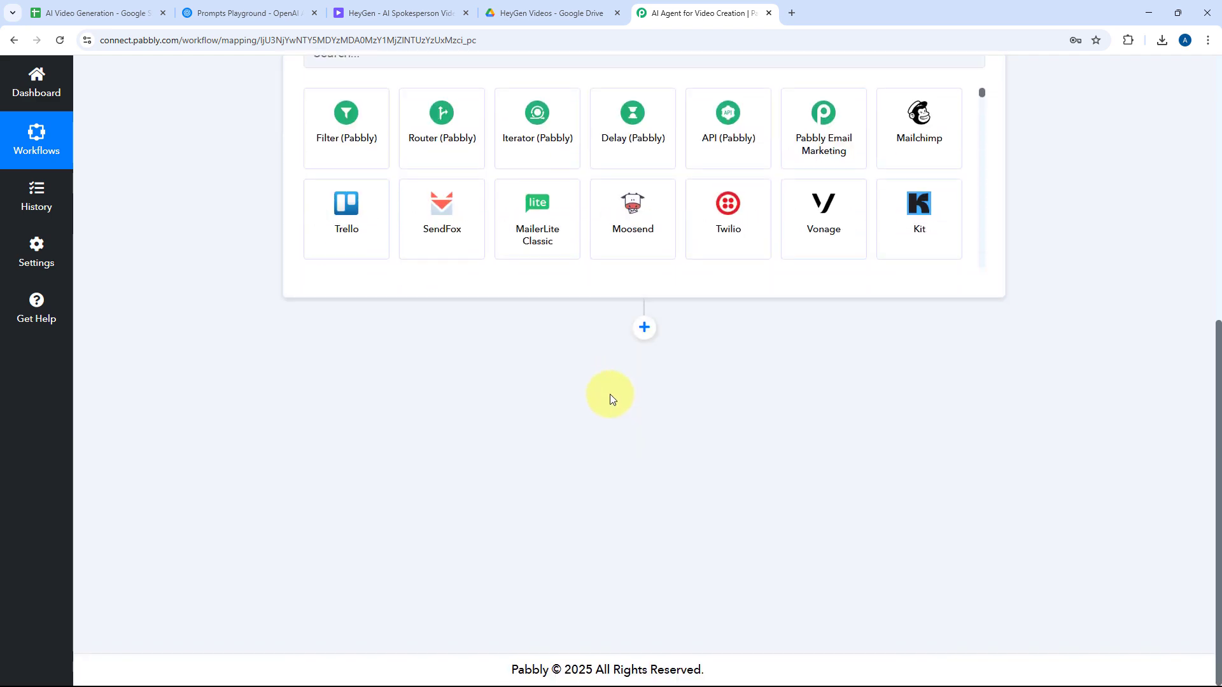
click(364, 403)
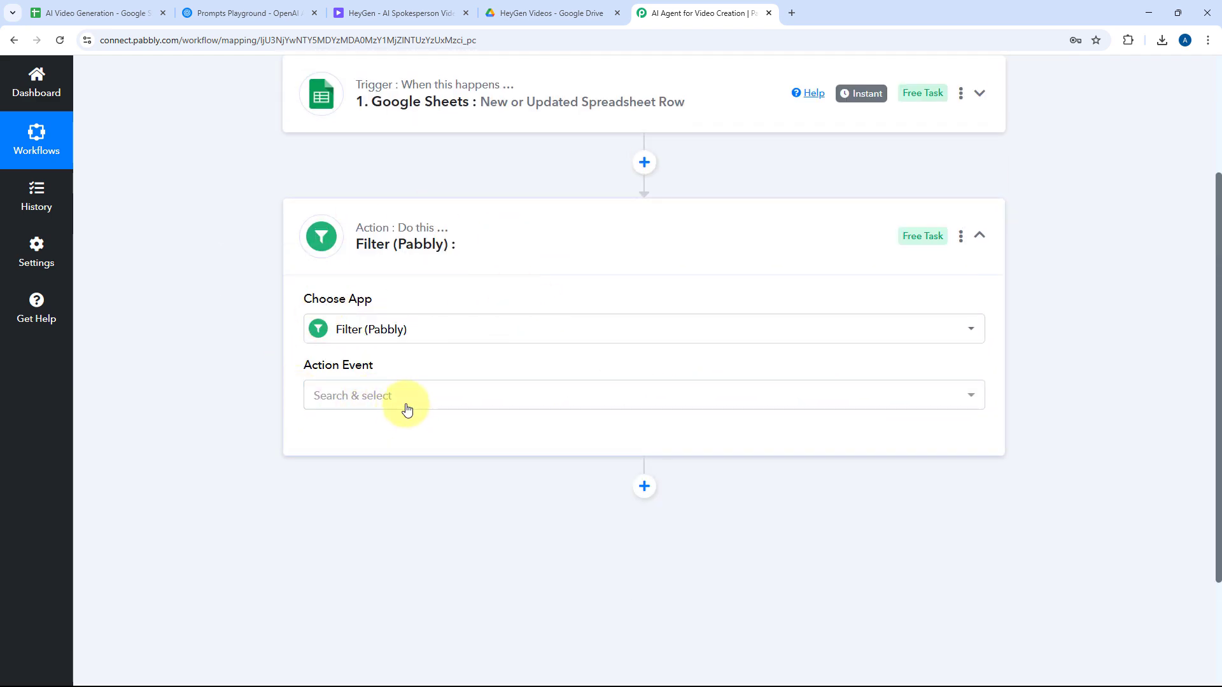
click(407, 409)
scroll(319, 385, down, 1)
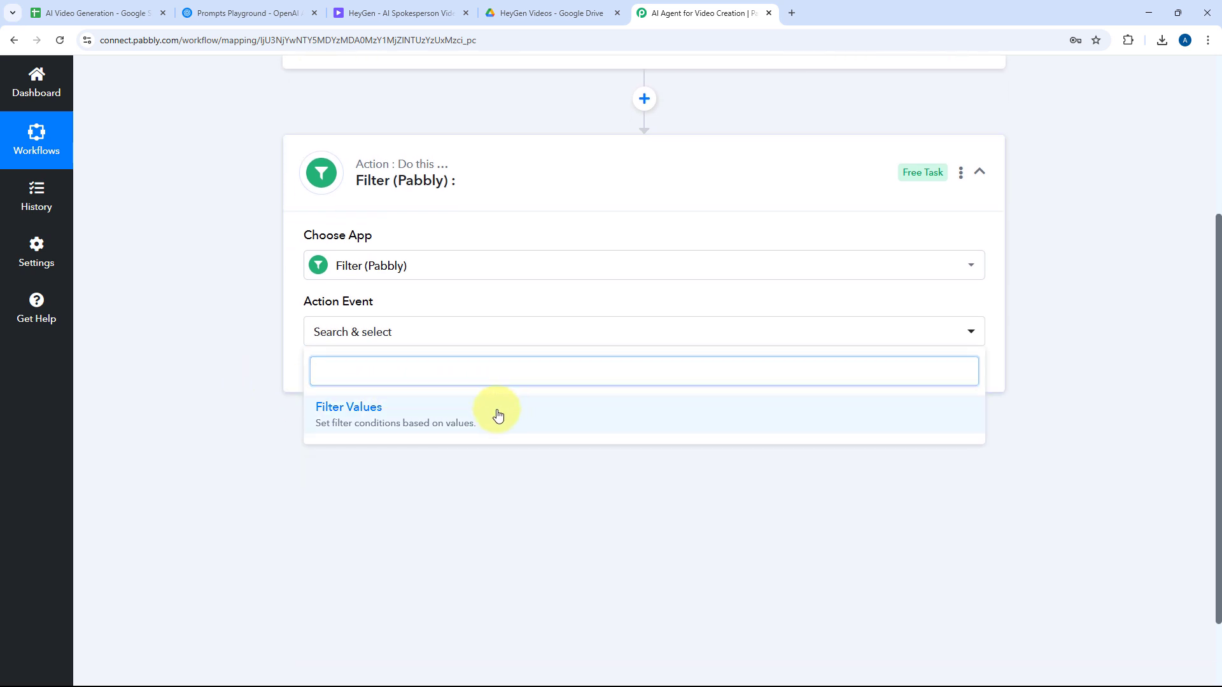
click(498, 415)
click(340, 374)
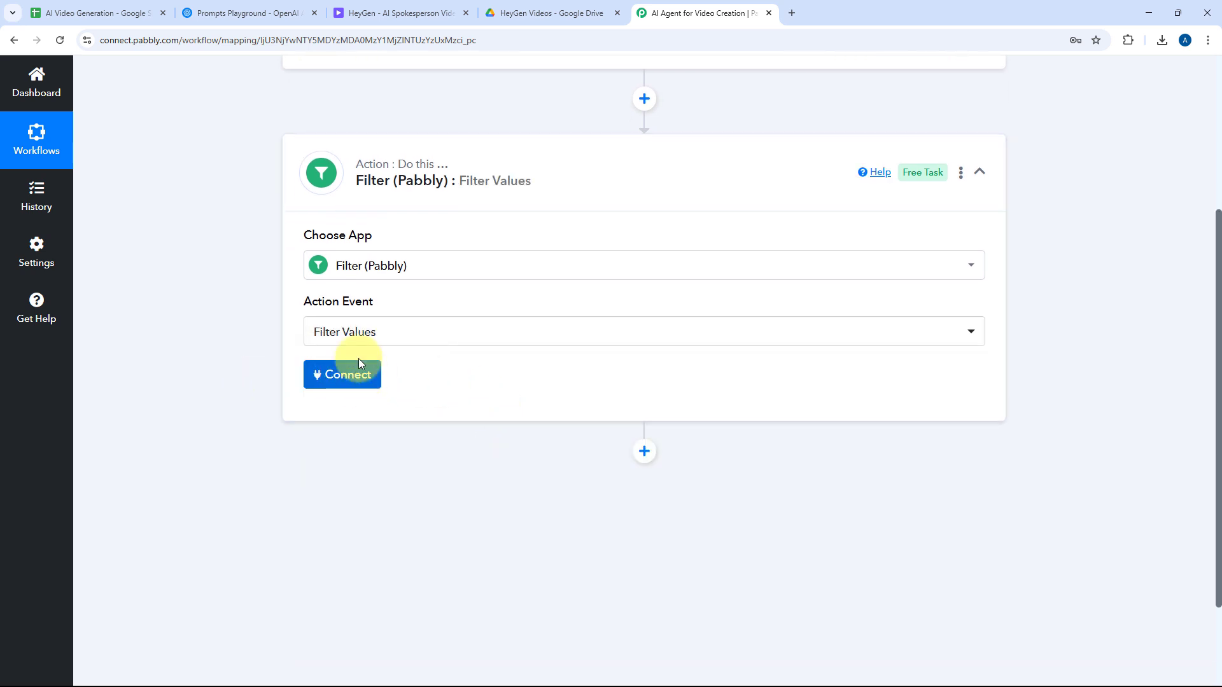
Define the filter condition so that the trigger's Status is equal to Generate.
scroll(295, 361, down, 2)
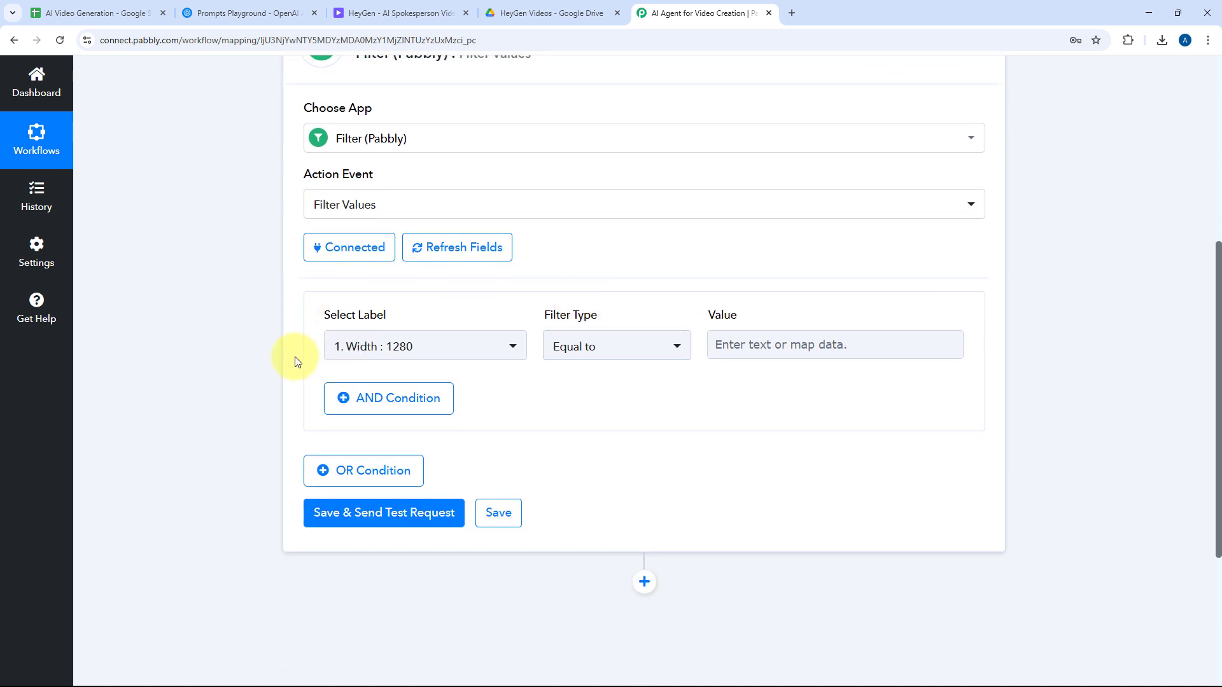
click(512, 346)
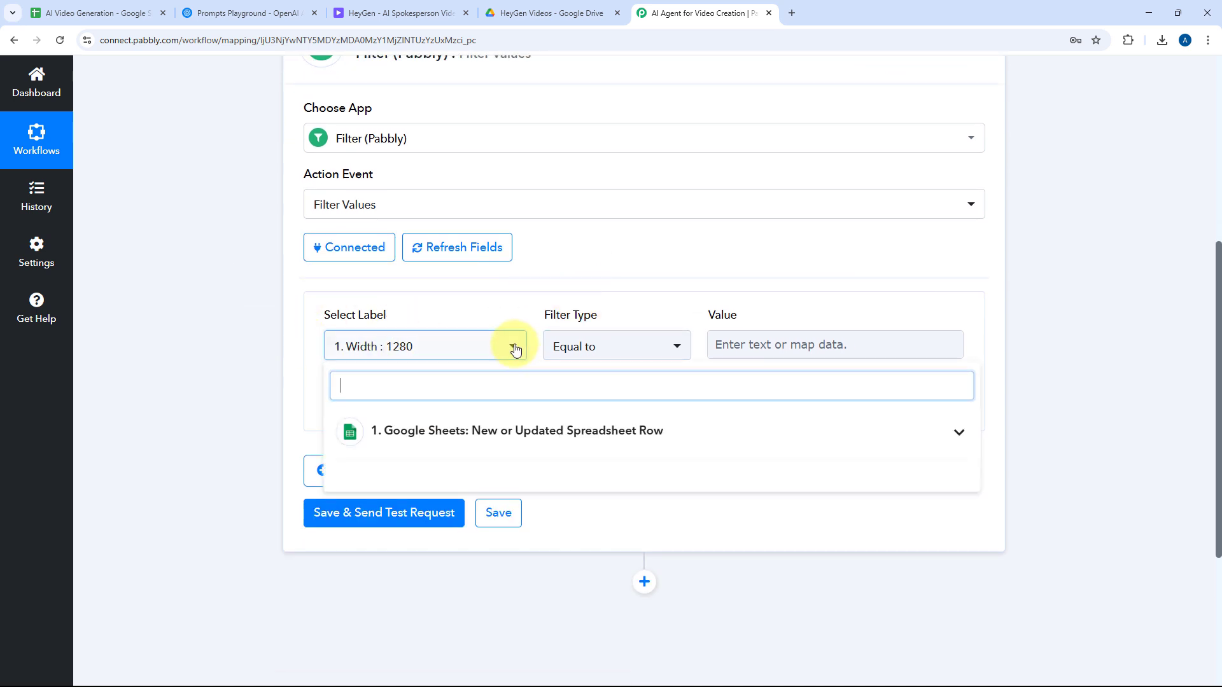
click(474, 430)
scroll(229, 409, down, 2)
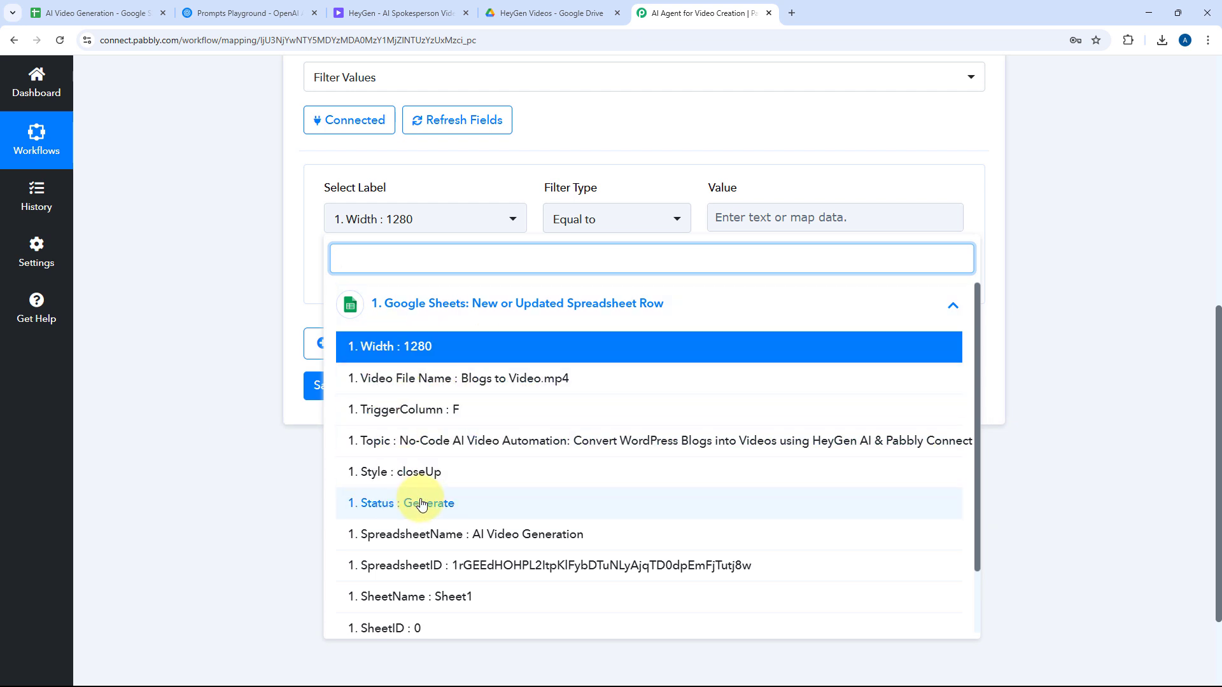
click(356, 504)
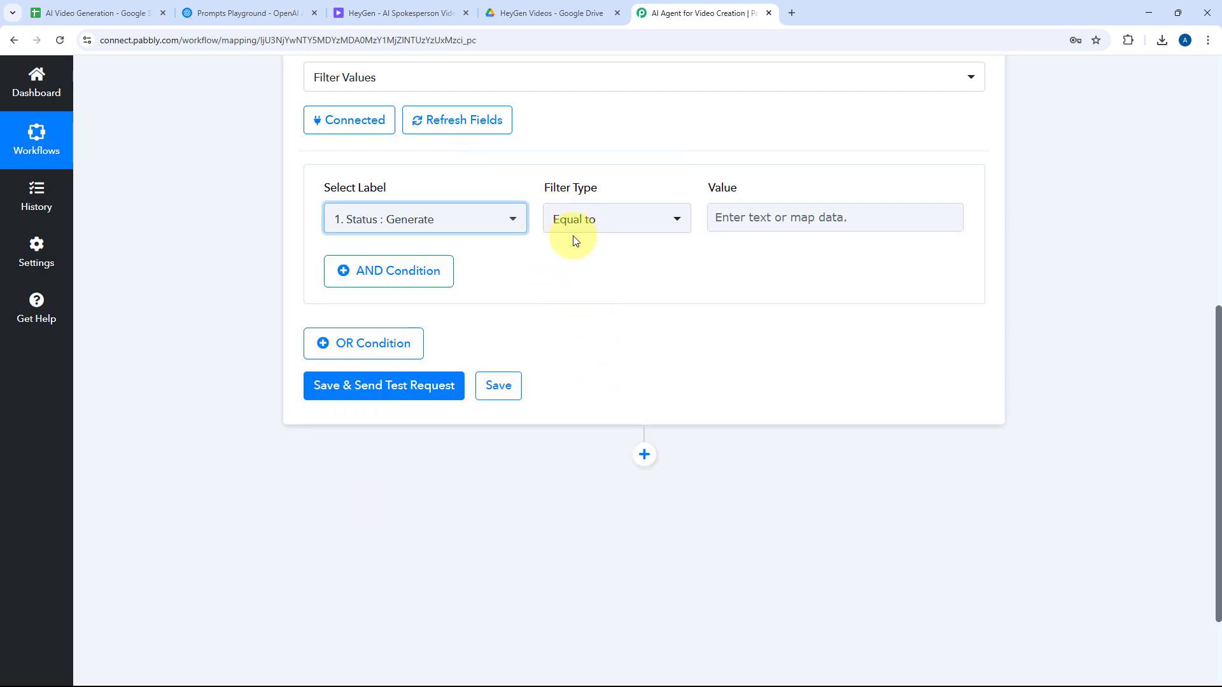
click(762, 213)
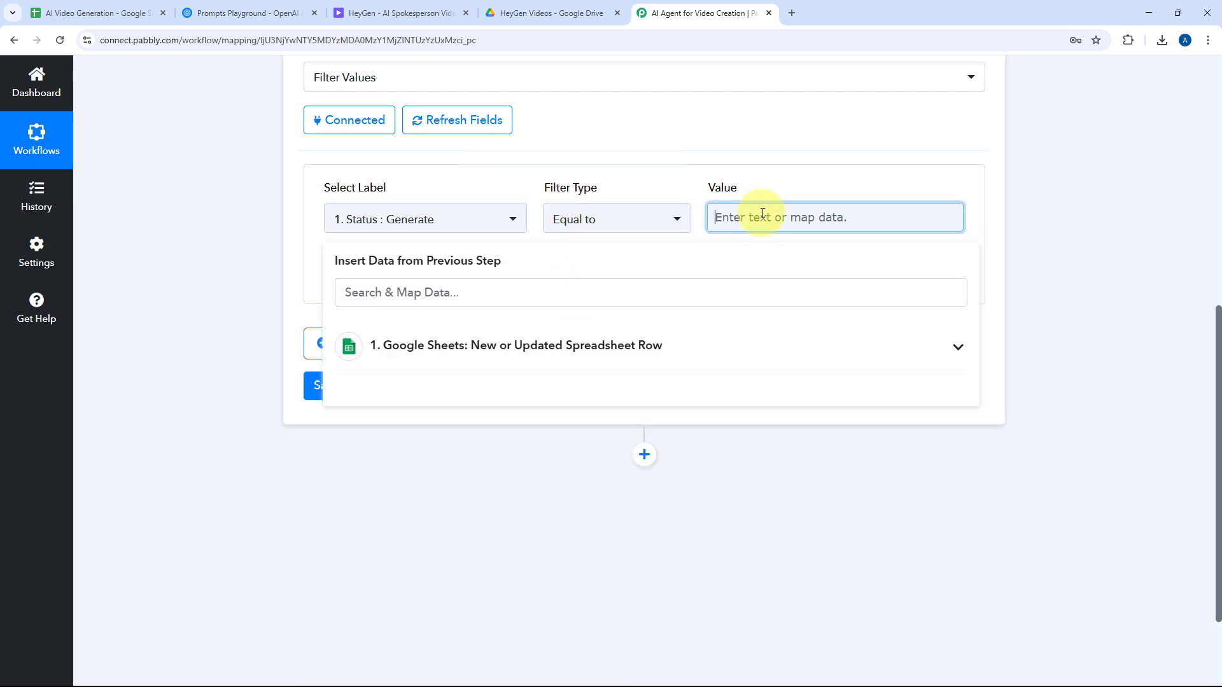
text(Generate)
click(654, 158)
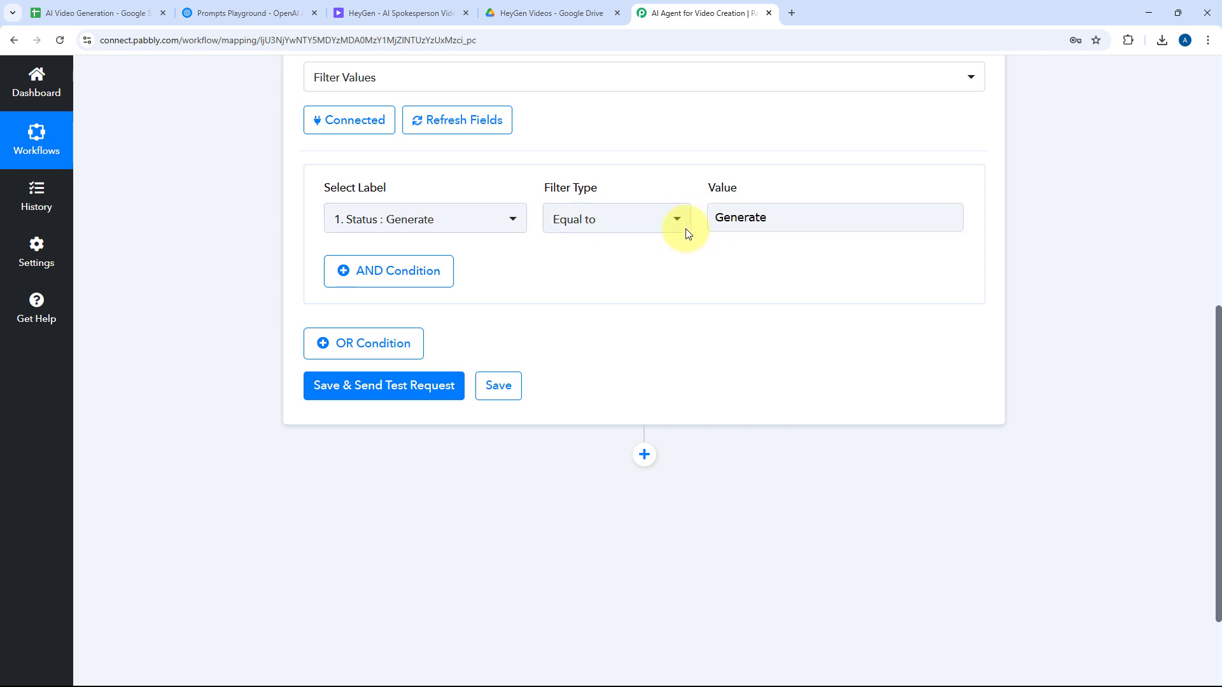
Save the filter, send its test request, and check the message in the received response.
click(424, 381)
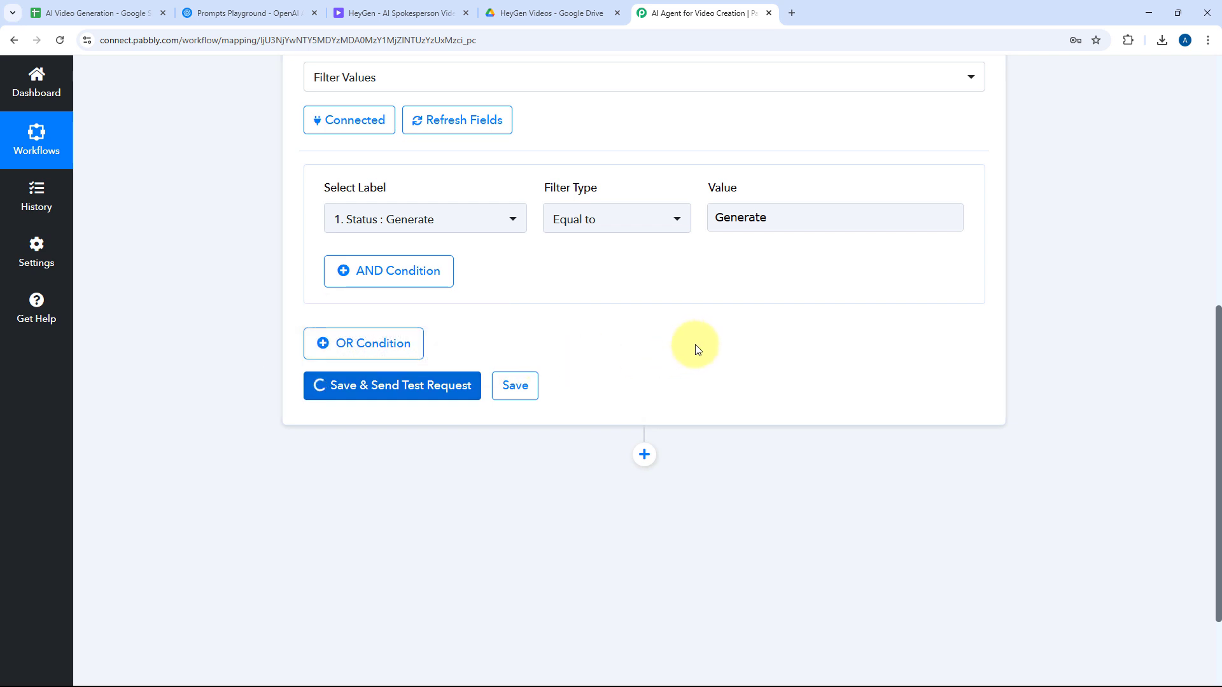
click(143, 13)
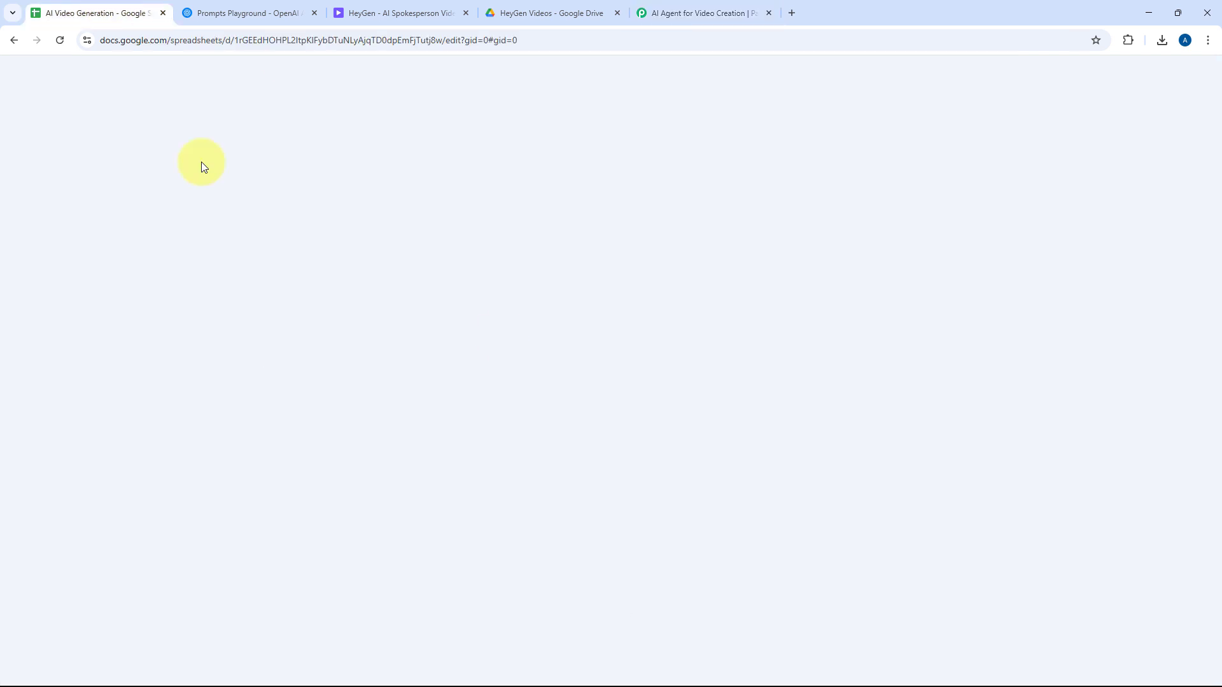
click(678, 5)
scroll(628, 355, down, 2)
drag(770, 361, 647, 372)
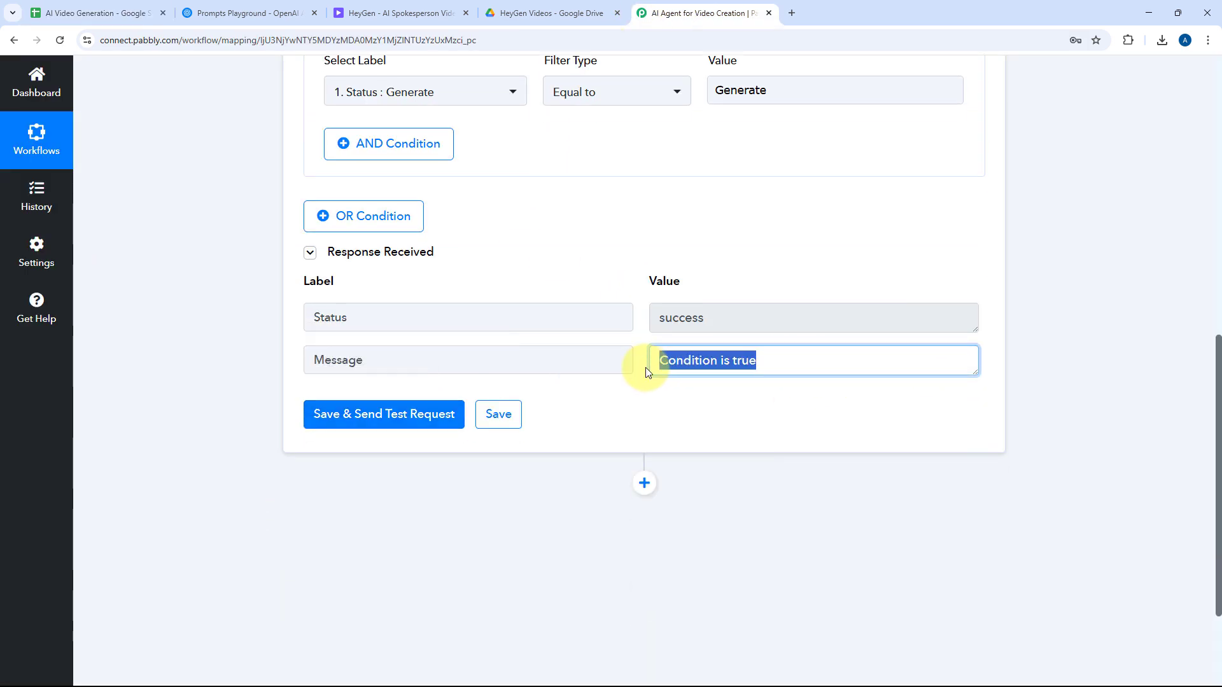
click(644, 372)
scroll(642, 371, down, 2)
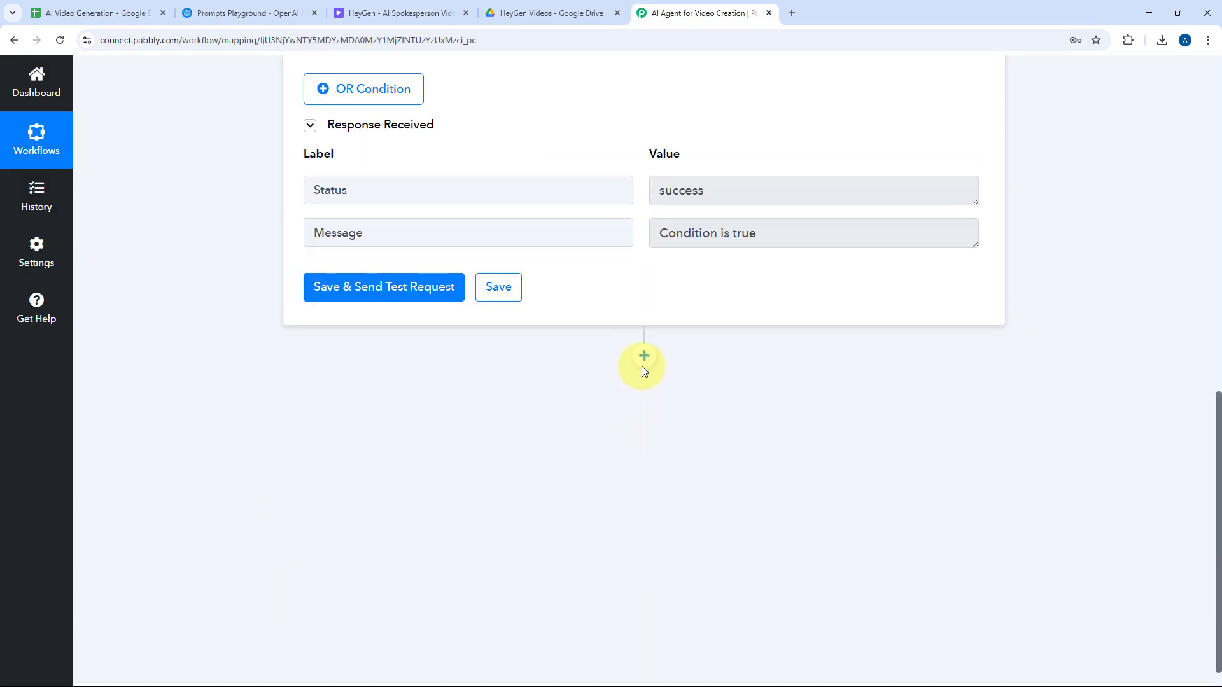
click(94, 8)
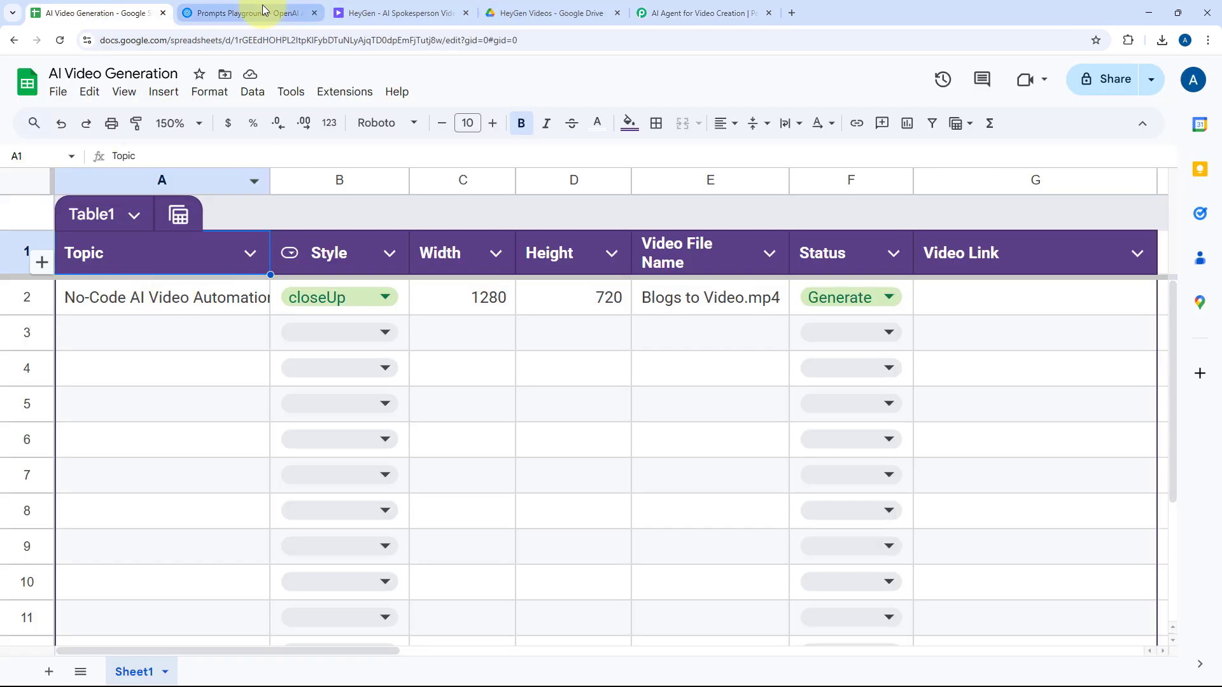
click(236, 13)
click(686, 8)
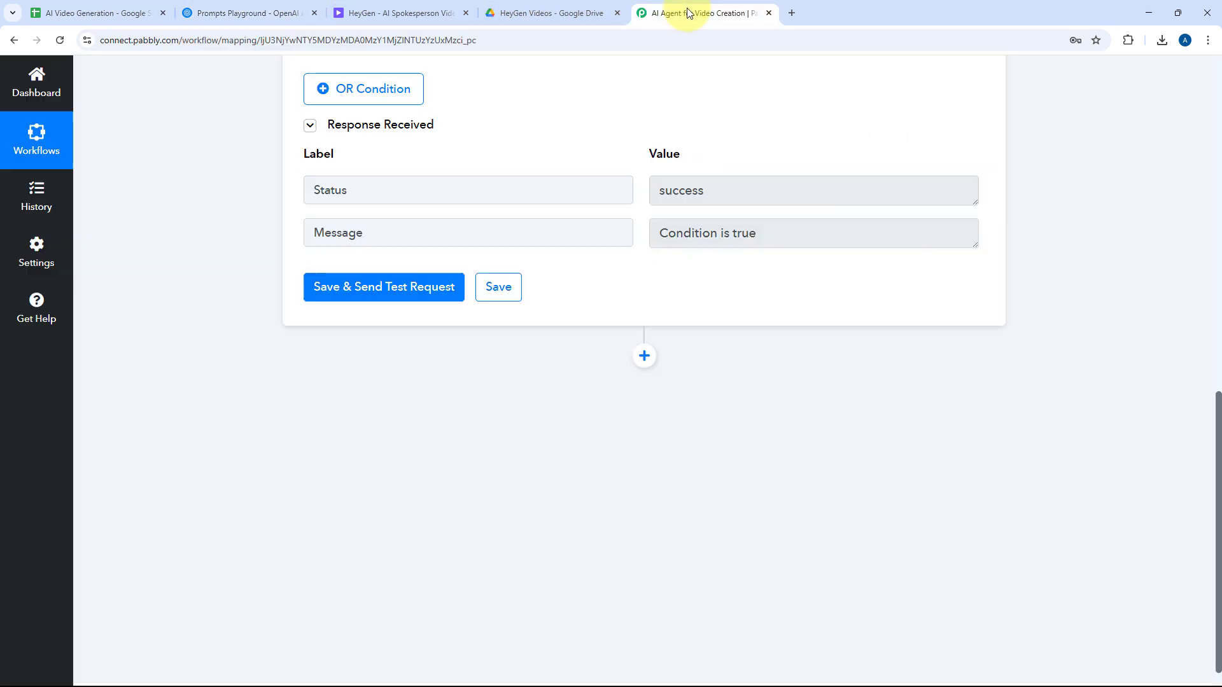
Add an OpenAI (ChatGPT, DALL-E, Whisper) action after the filter with the ChatGPT event, and open its account connection setup.
click(645, 355)
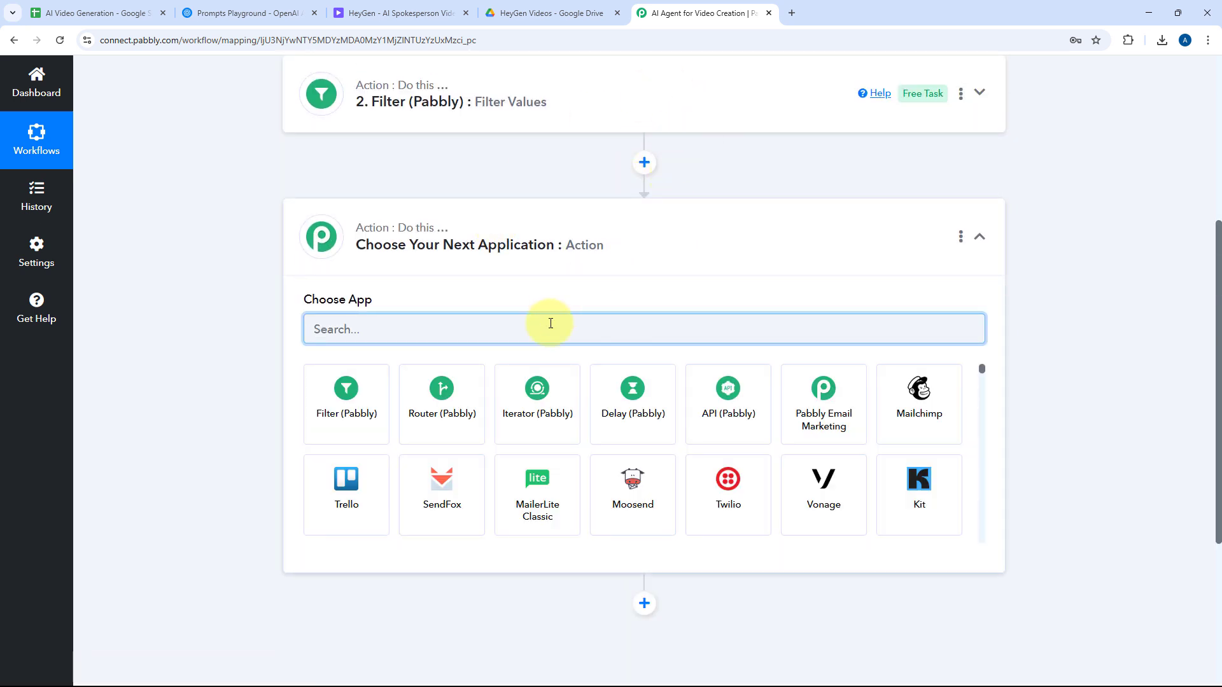
text(OpenAI)
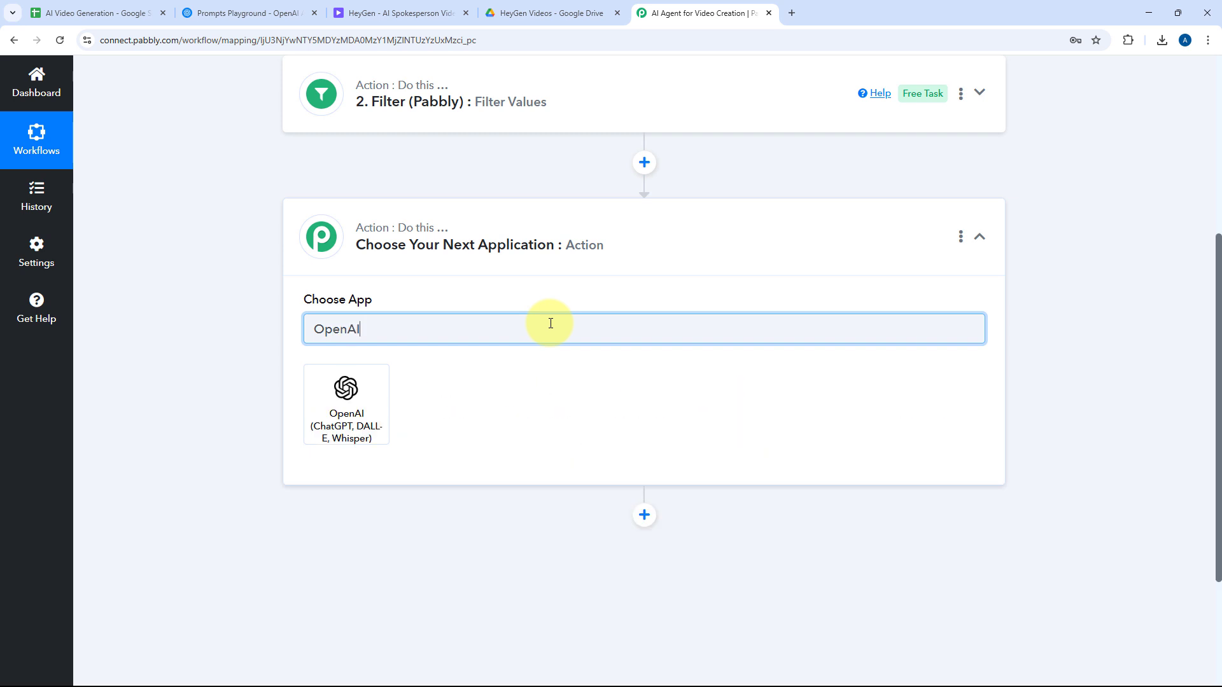
click(375, 405)
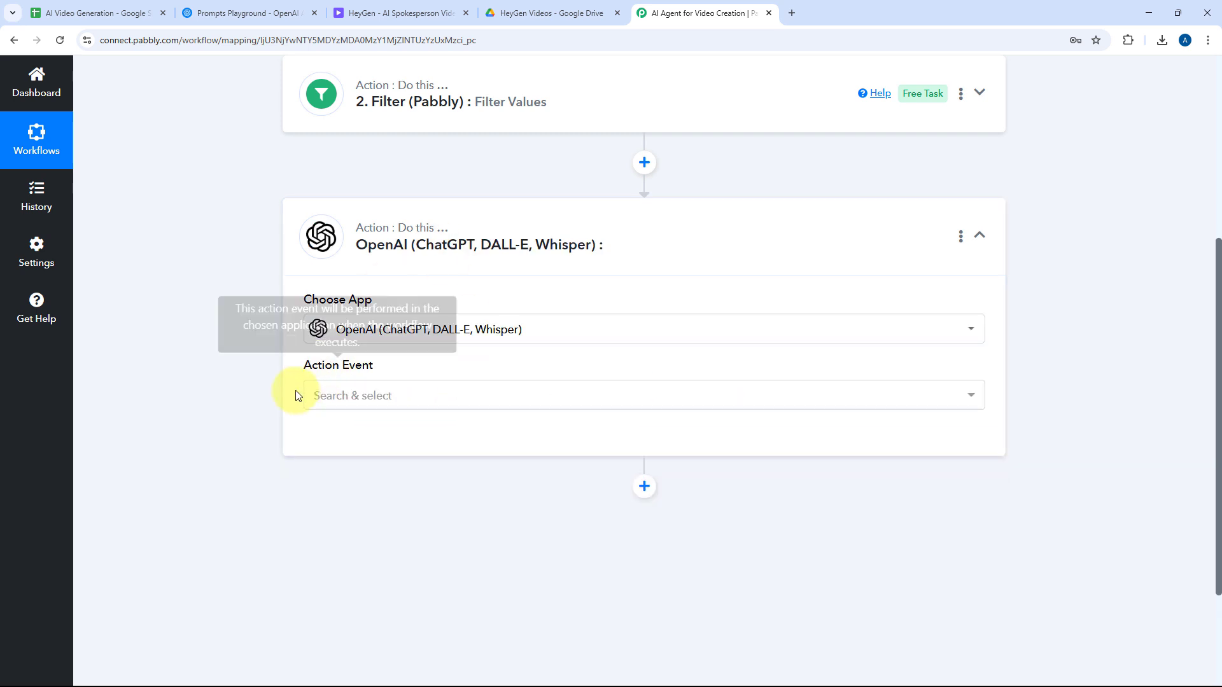
scroll(483, 331, down, 2)
click(430, 264)
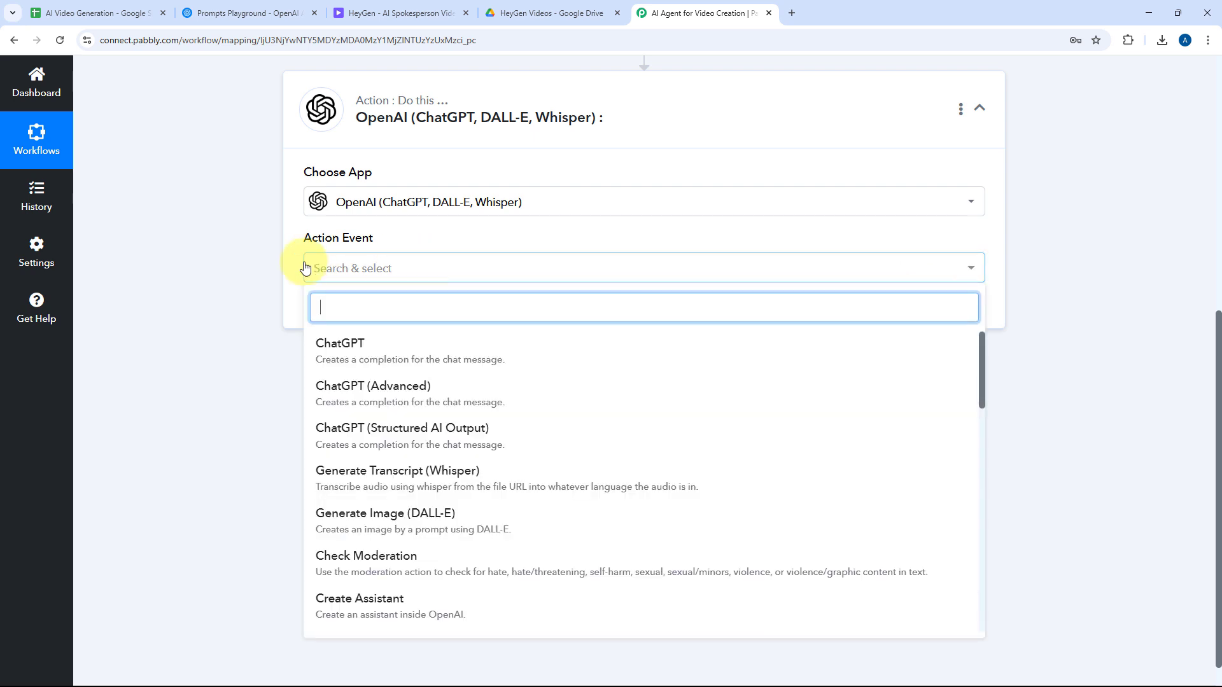
click(459, 342)
click(345, 321)
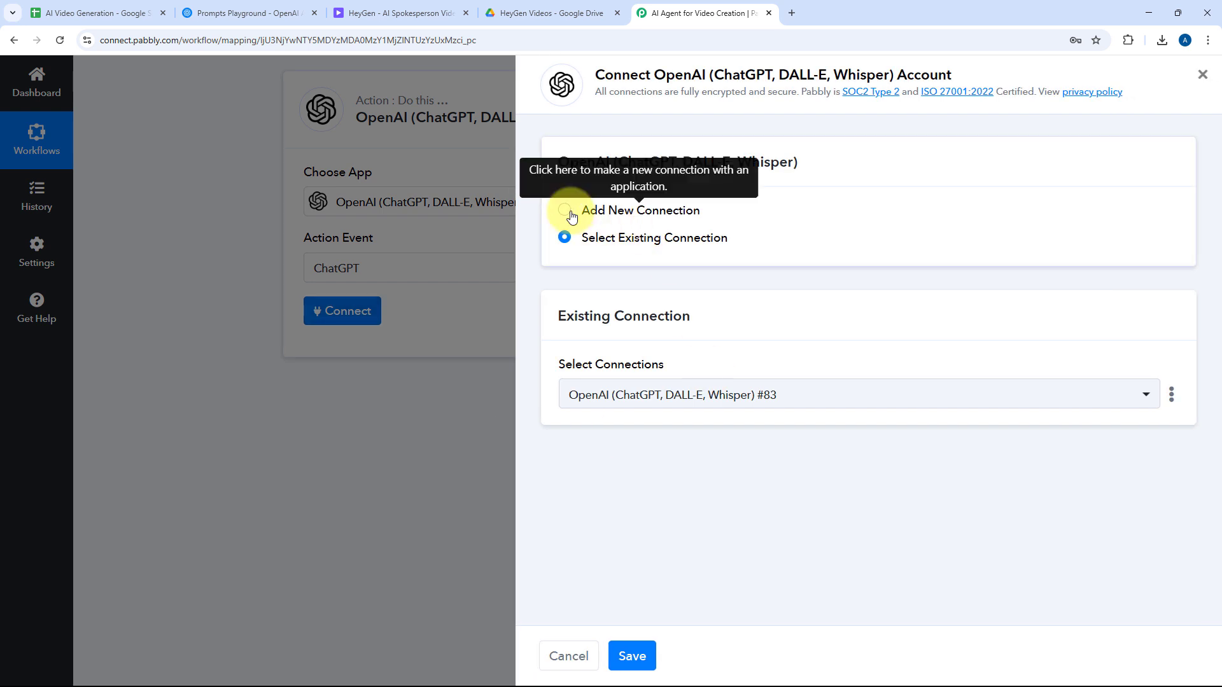
Start a new OpenAI connection, and create and copy a secret key named AI Agent for Video Creation on the OpenAI platform.
click(566, 211)
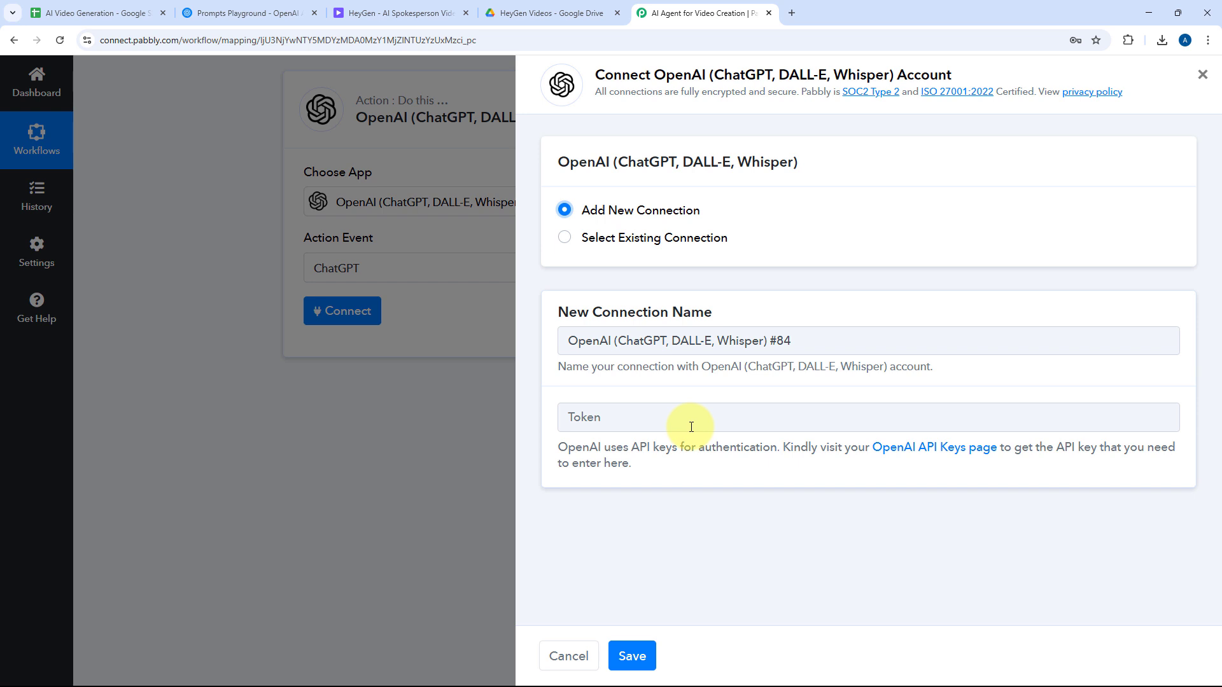
click(245, 12)
click(973, 77)
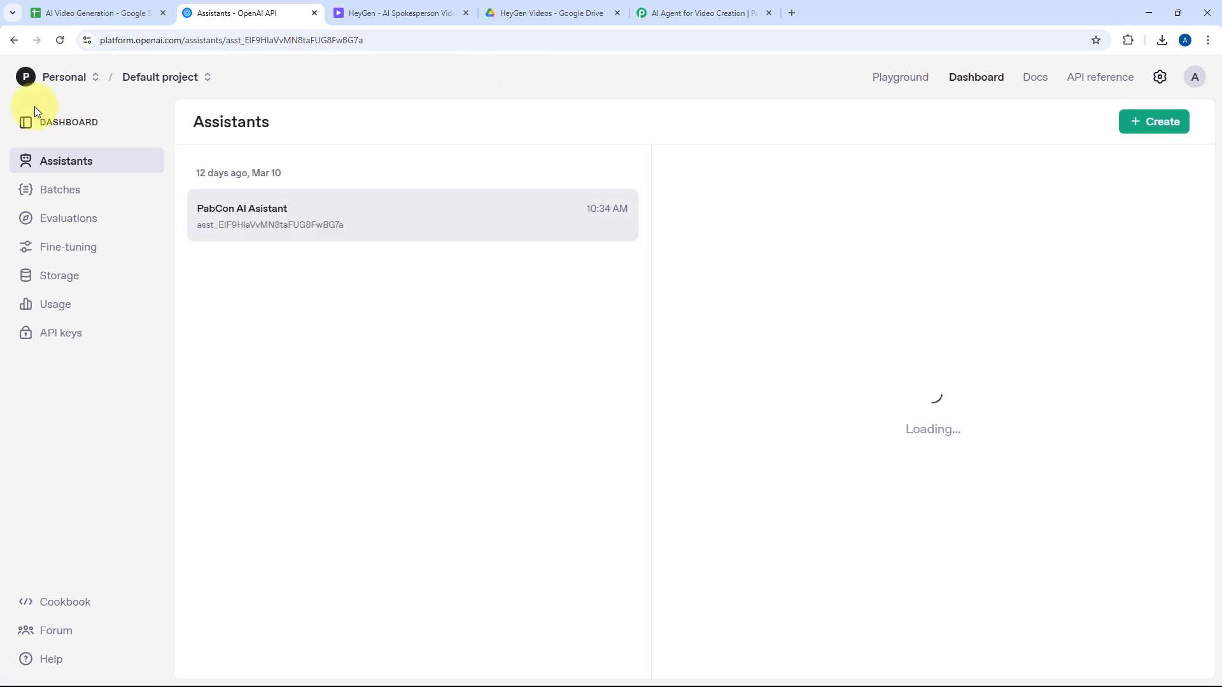
click(72, 341)
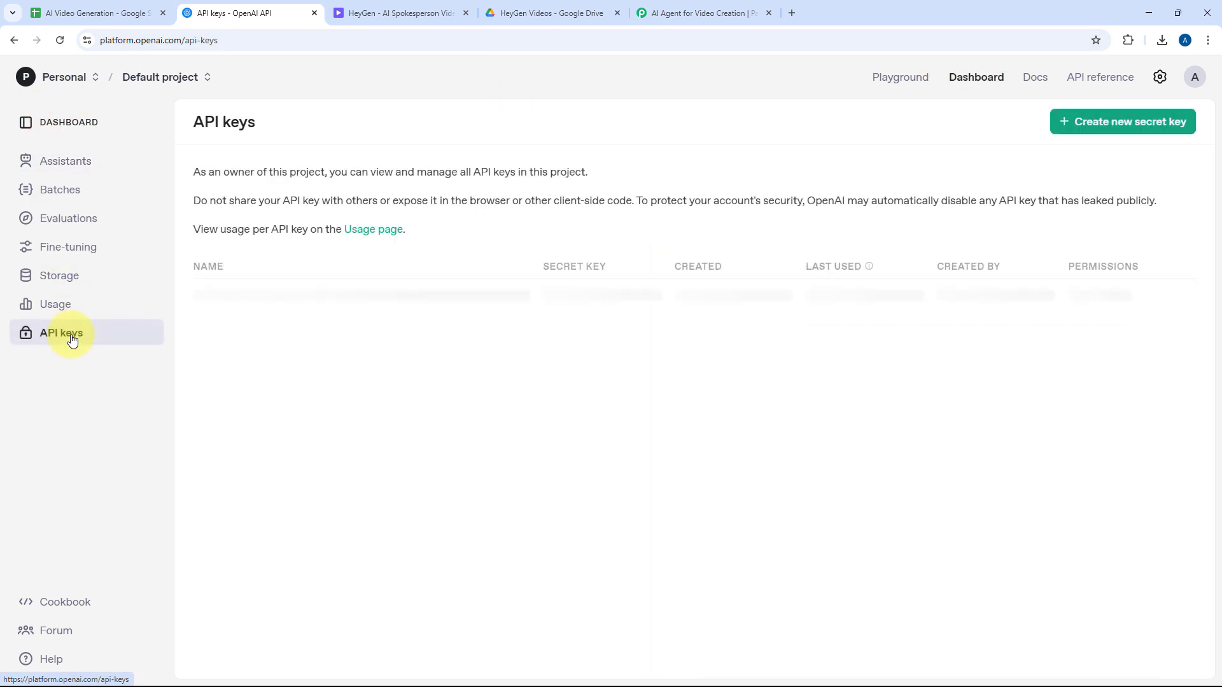
click(1144, 124)
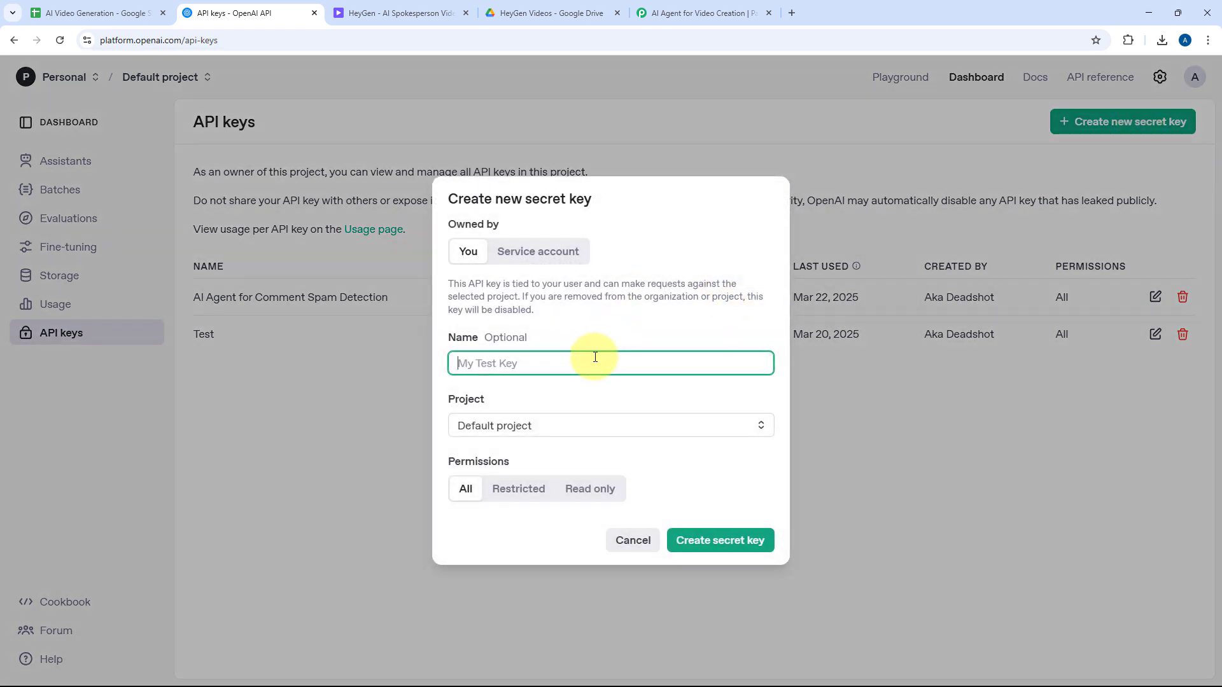
text(AI Agent for Video Creation)
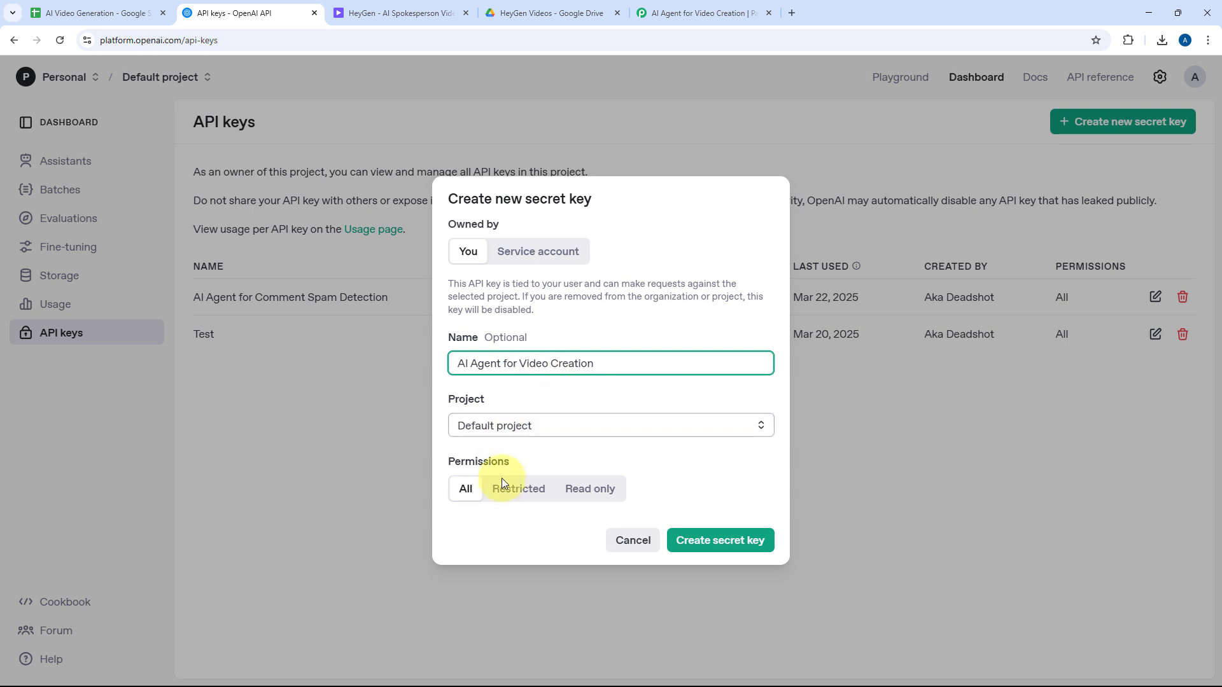
click(724, 541)
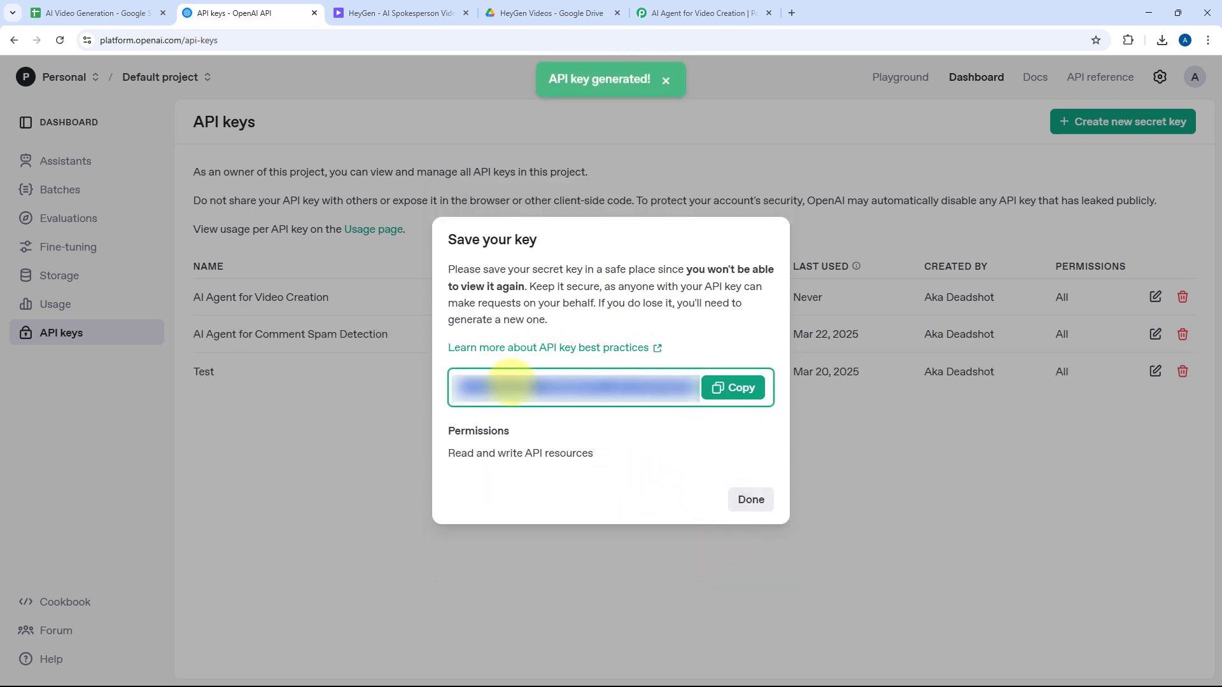
click(759, 392)
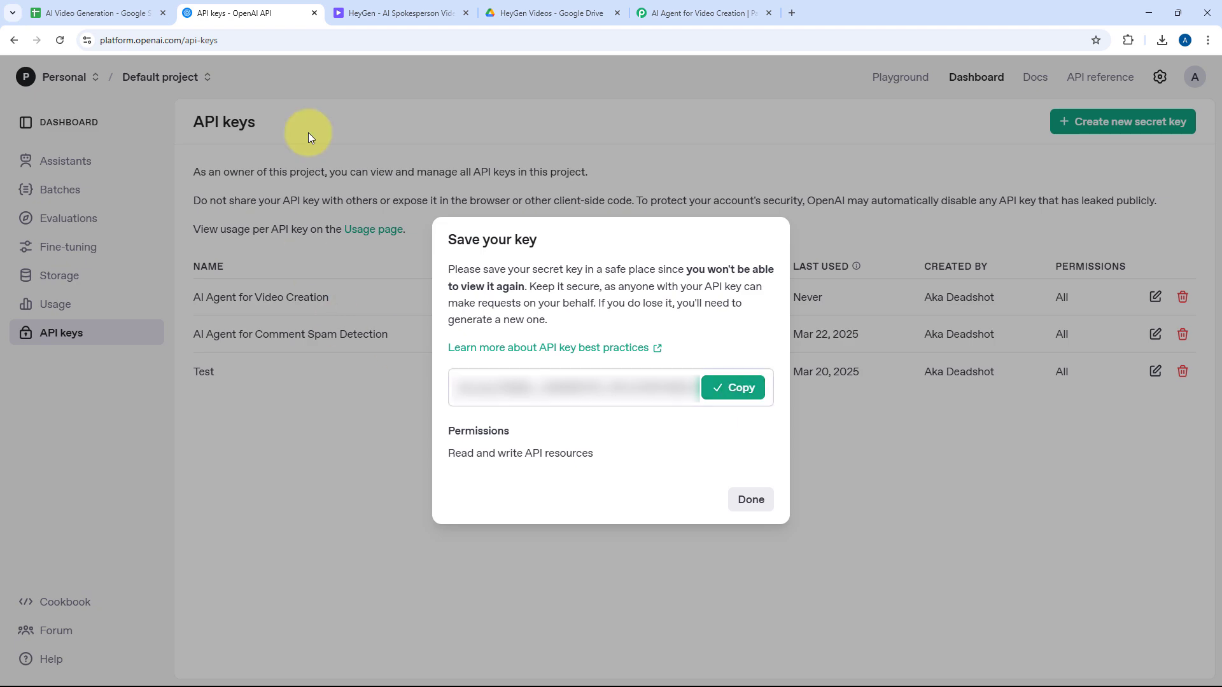
Return to Pabbly Connect, paste the OpenAI API key as the connection's token, and save the new connection.
click(668, 13)
click(608, 417)
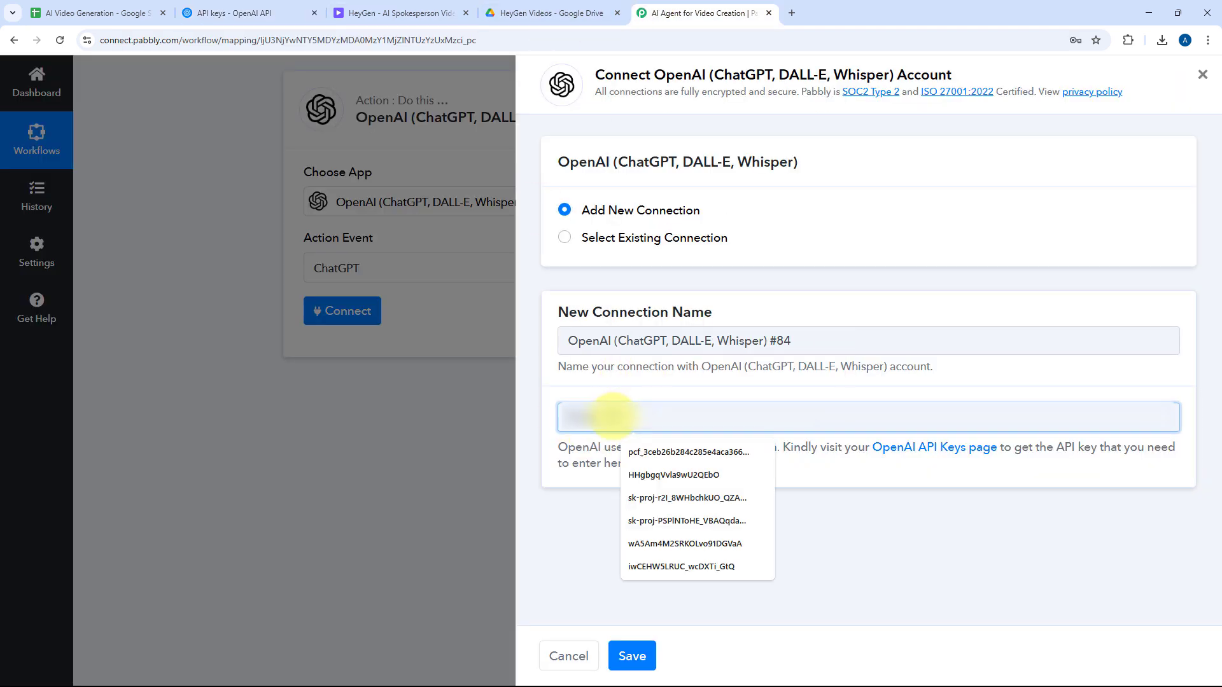
right_click(612, 415)
click(642, 244)
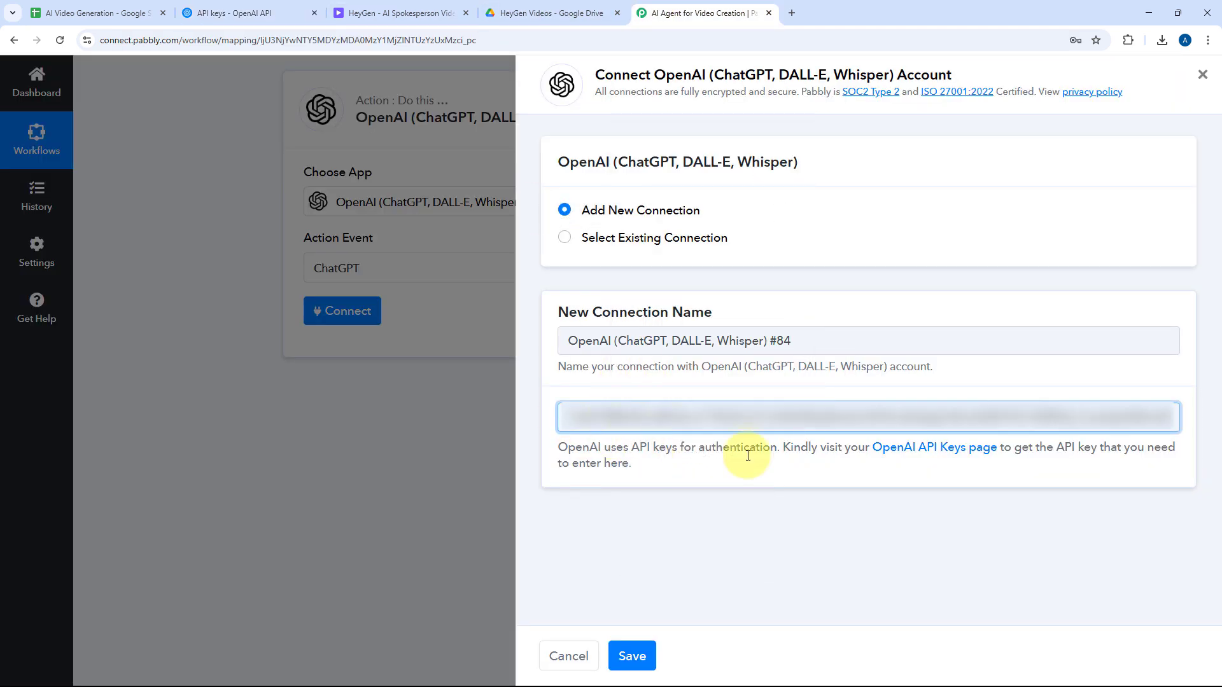
click(636, 656)
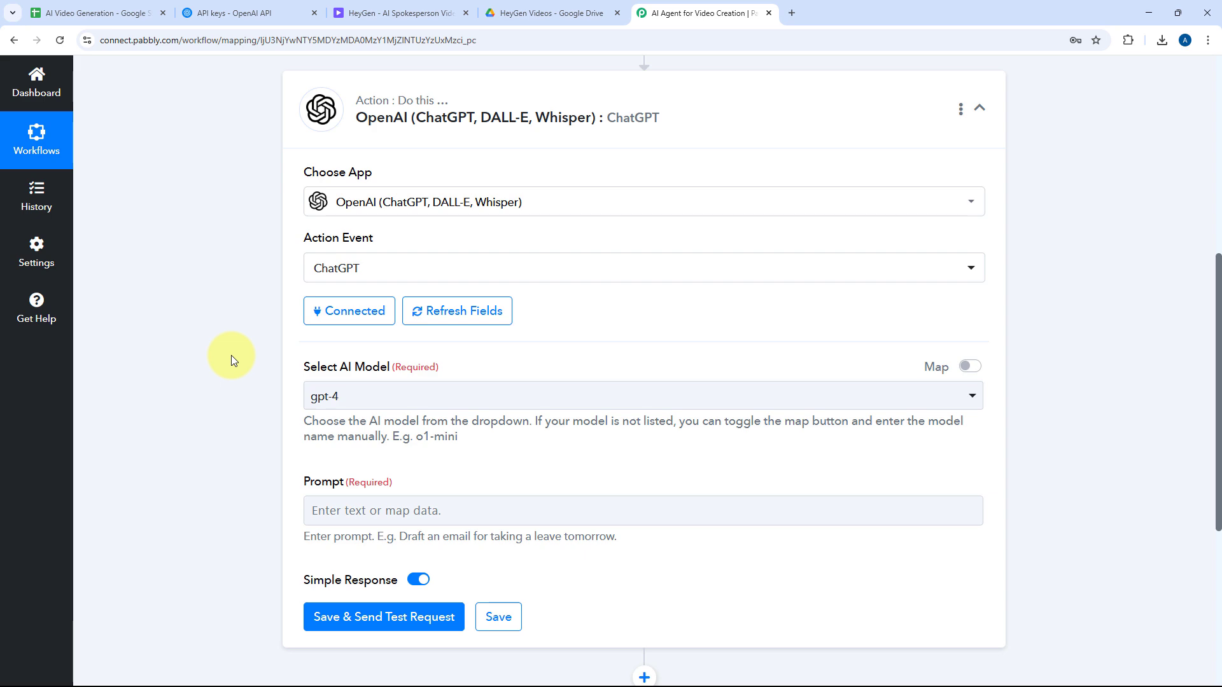
Set the ChatGPT action's AI model to gpt-4o-mini.
scroll(306, 356, down, 3)
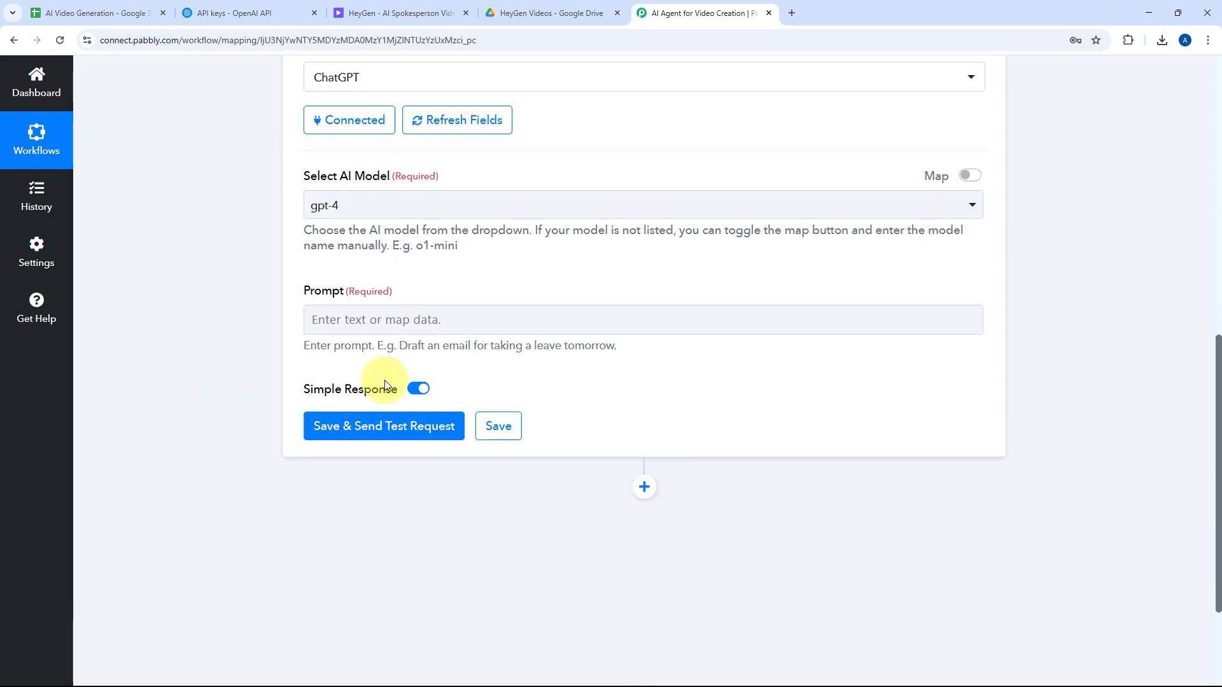
click(532, 204)
scroll(442, 231, down, 3)
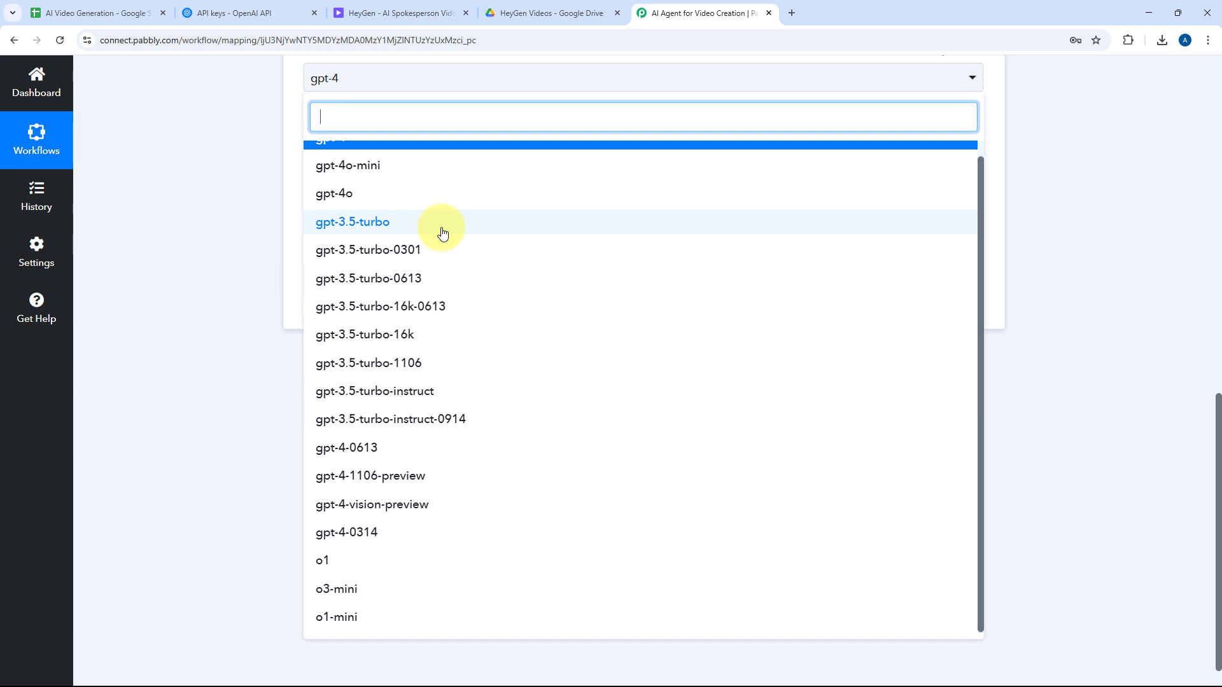
scroll(420, 239, up, 1)
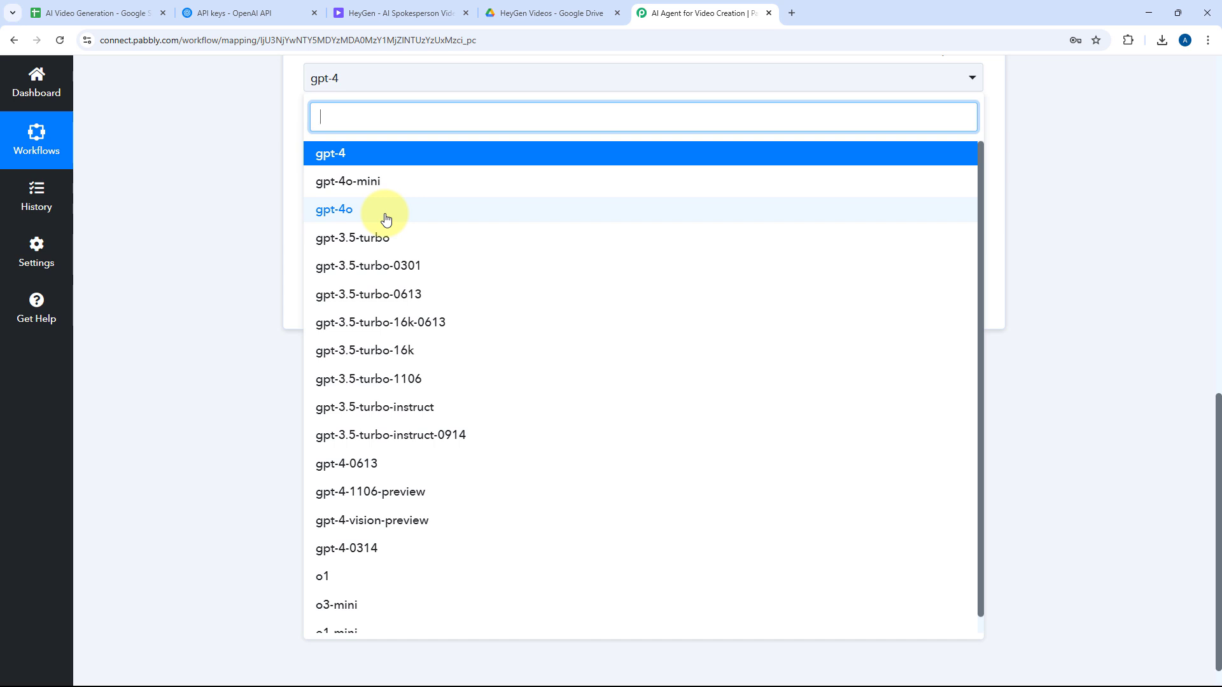
click(388, 182)
scroll(295, 341, up, 3)
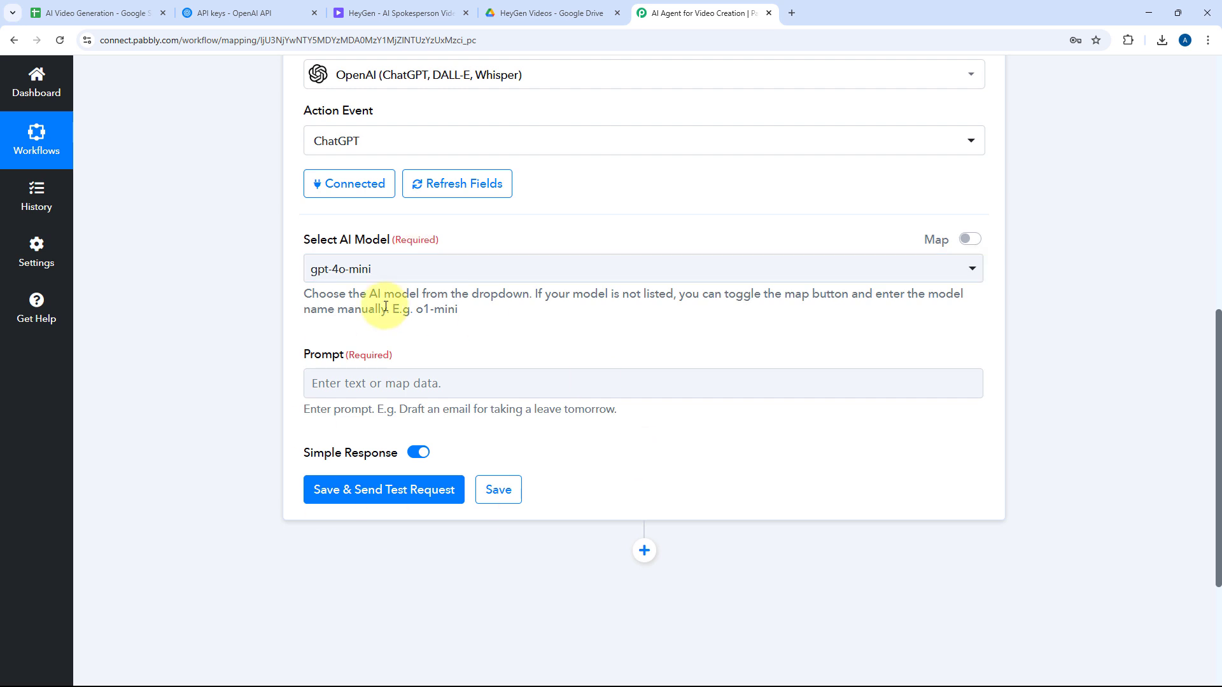
Enter a prompt requesting only catchy, engaging HeyGen input text for a 15-20 second video, with "Topic:" on its own line after a blank line.
click(369, 383)
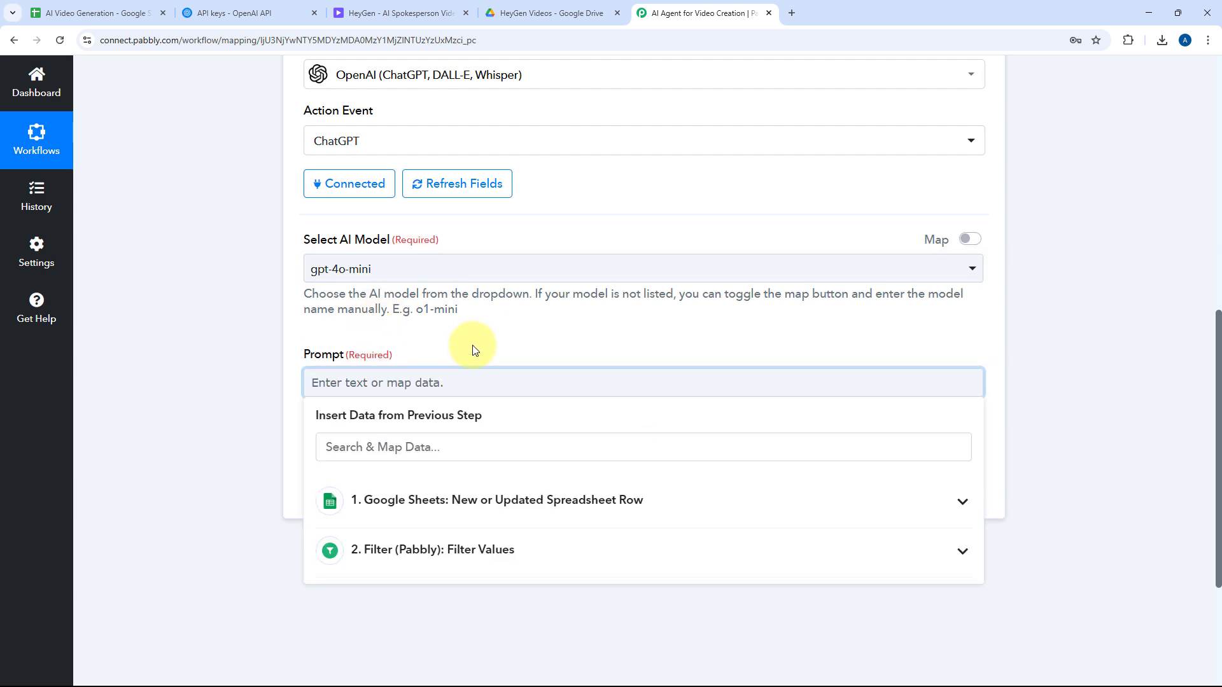
scroll(494, 277, down, 1)
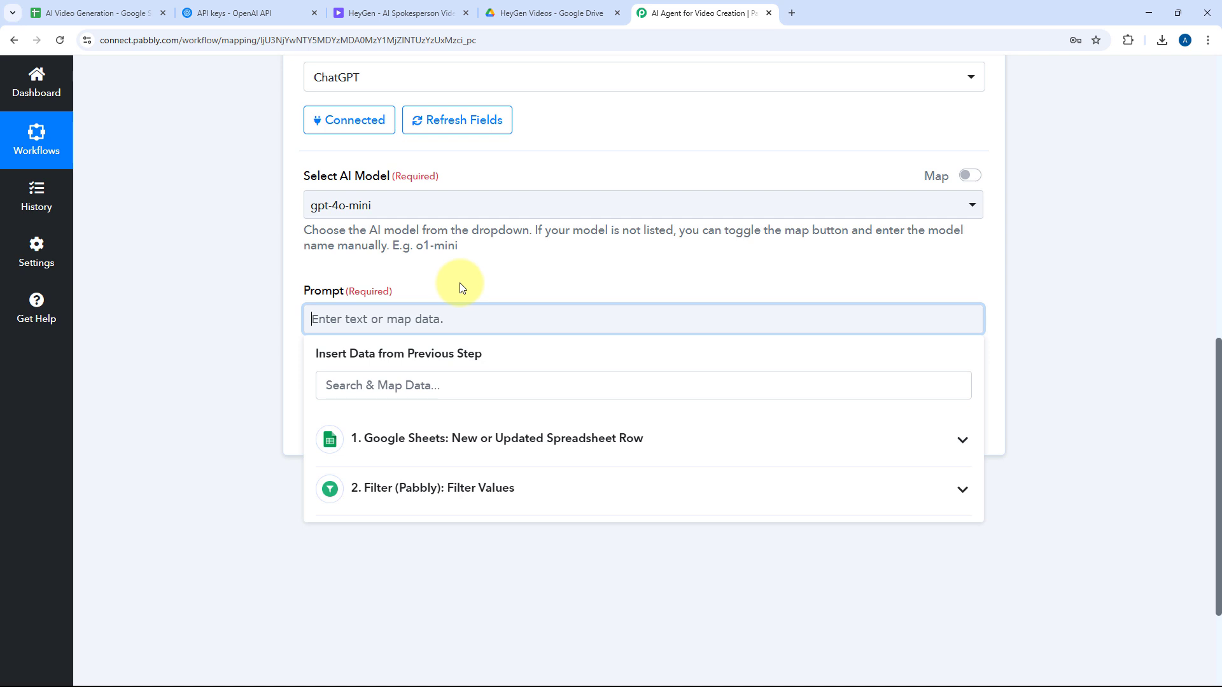
key(ctrl+v)
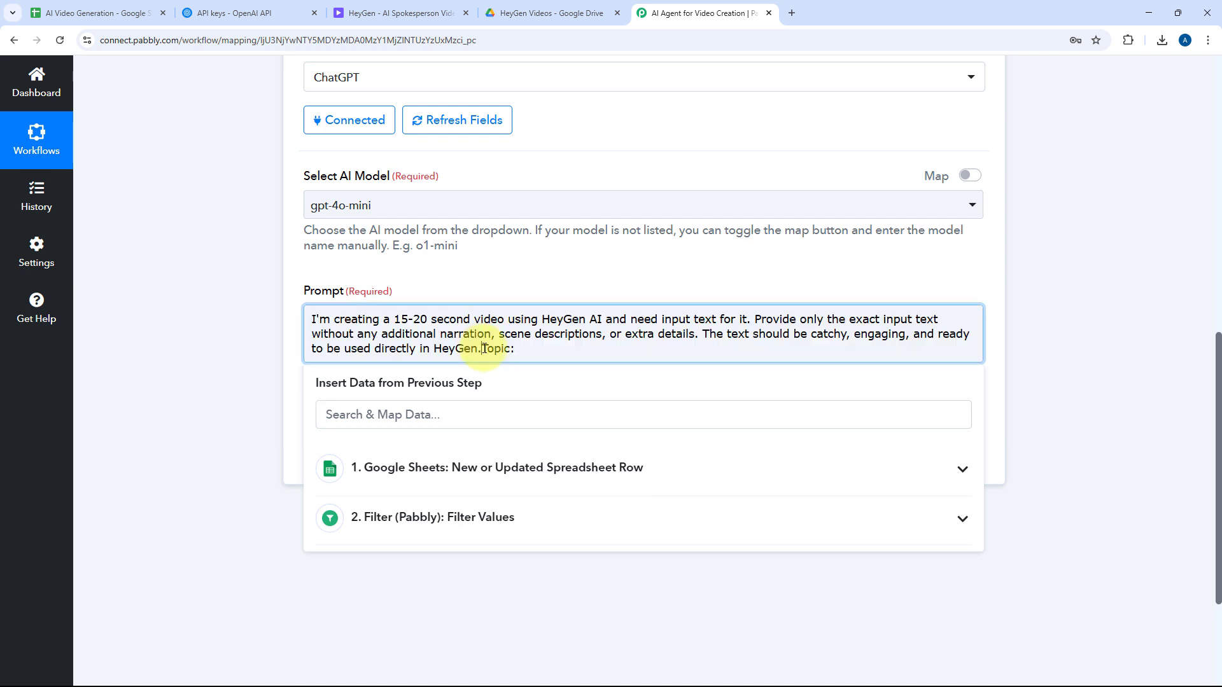
click(484, 348)
key(Return)
key(Return)
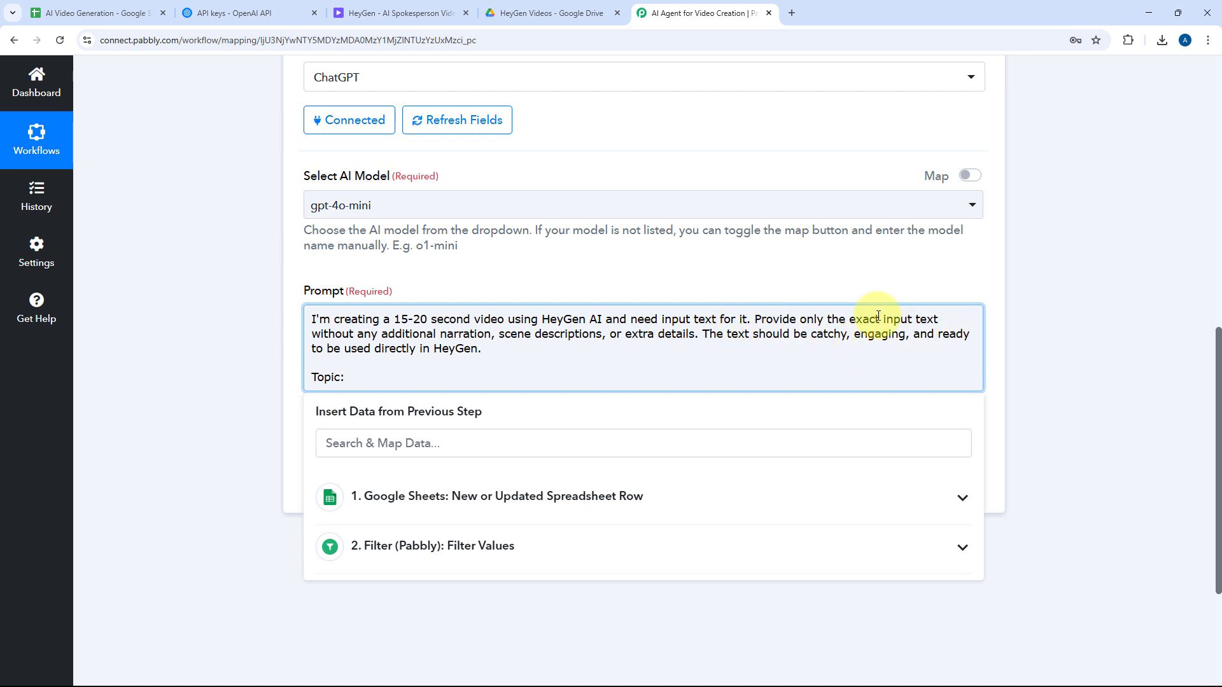
click(402, 378)
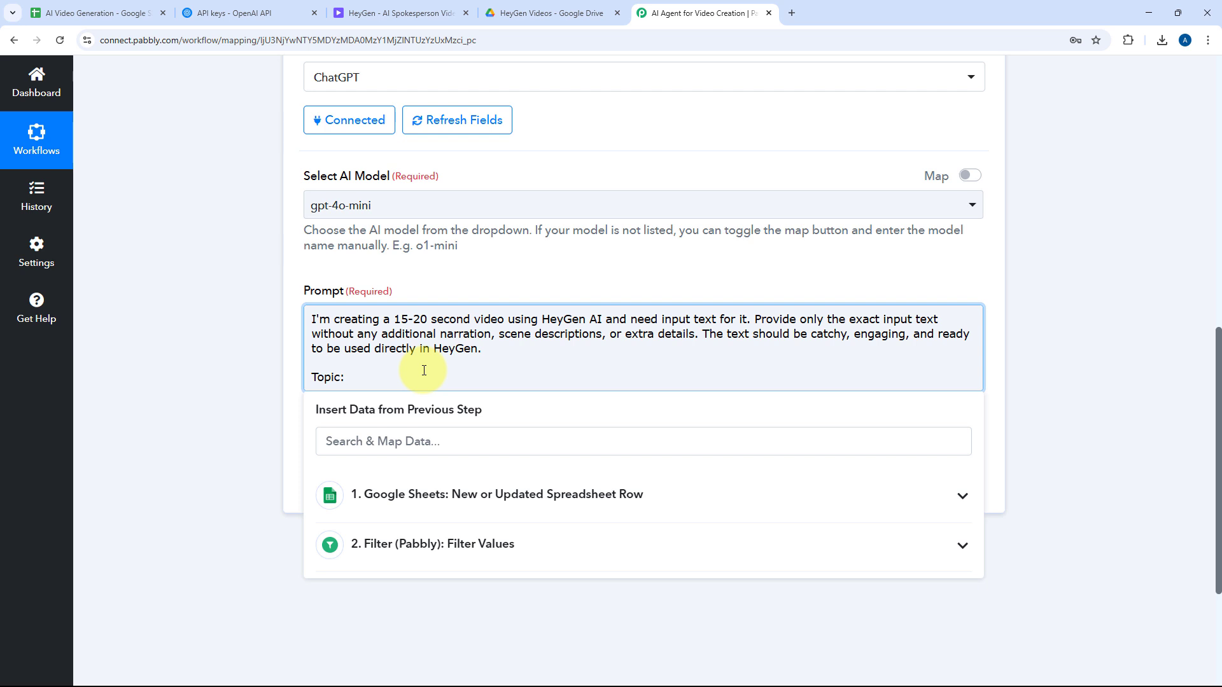
Switch to the AI Video Generation spreadsheet in Google Sheets and read the full topic in cell A2.
click(125, 5)
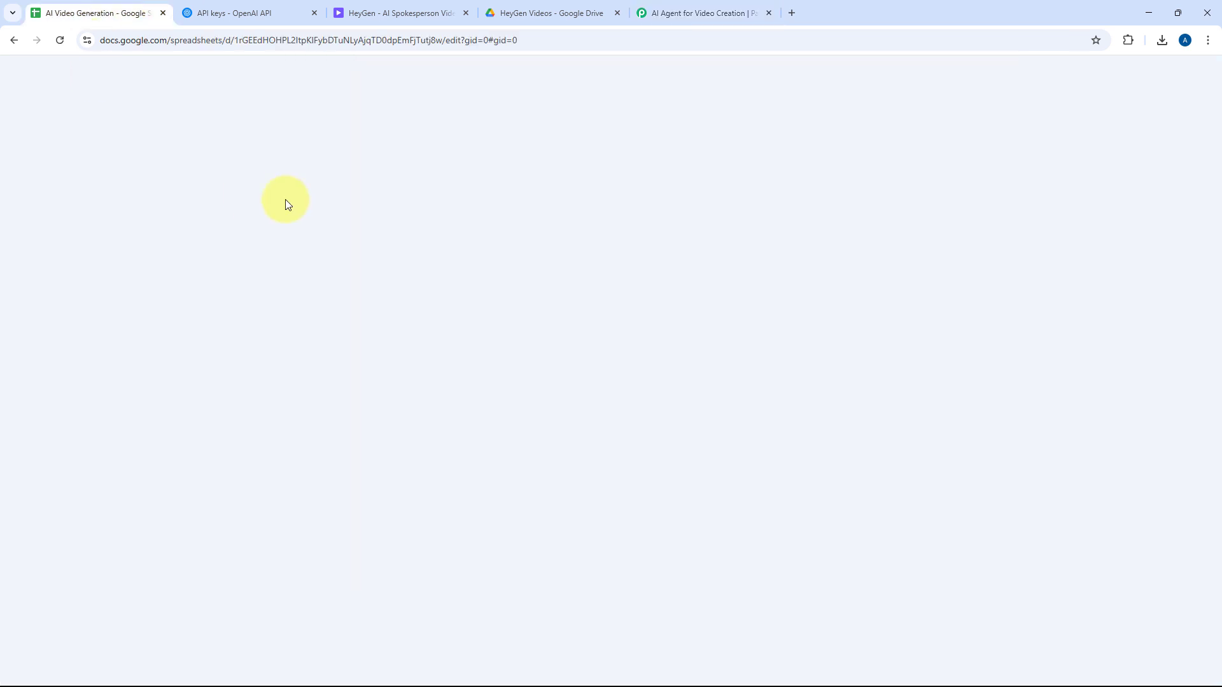
click(216, 306)
double_click(210, 306)
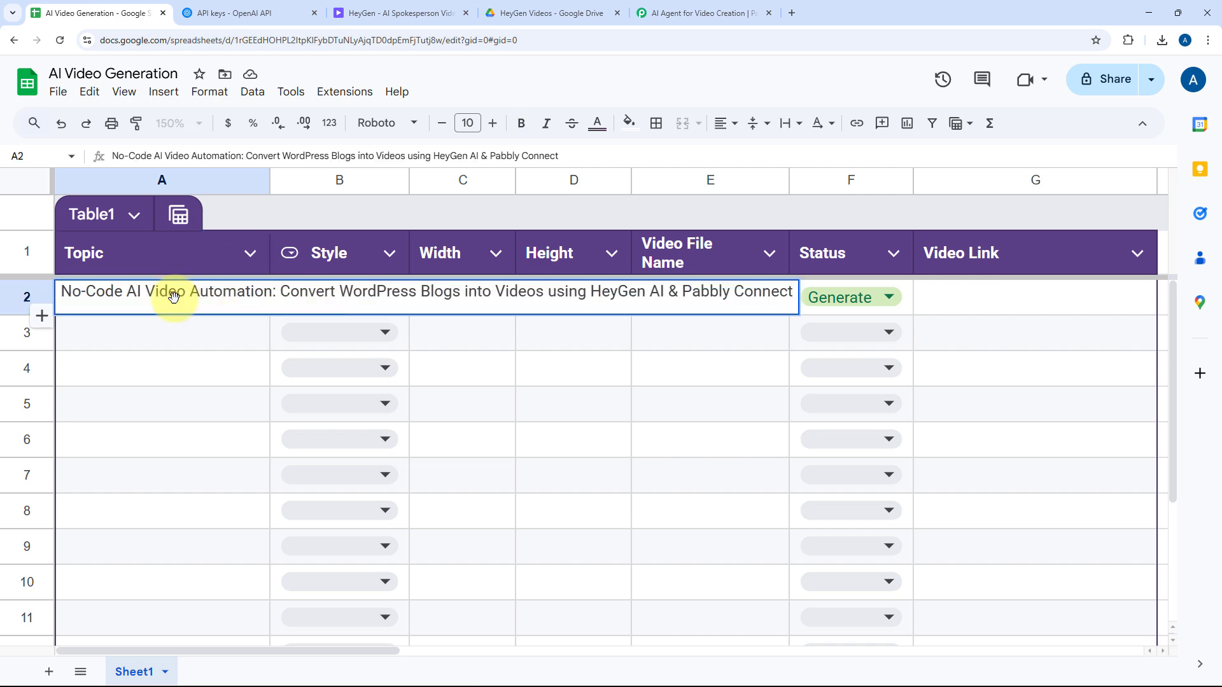
click(198, 330)
Return to Pabbly Connect, examine the Topic value in the Google Sheets trigger's received response, and collapse the trigger step.
click(642, 10)
scroll(518, 198, up, 10)
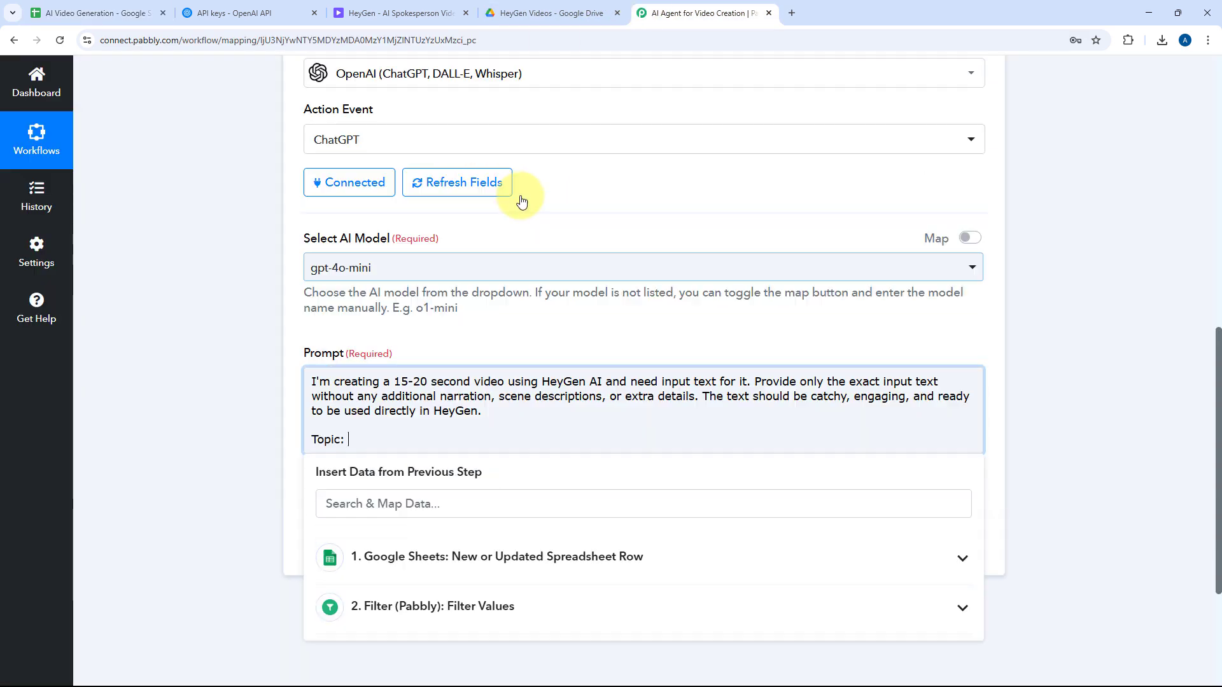
click(573, 185)
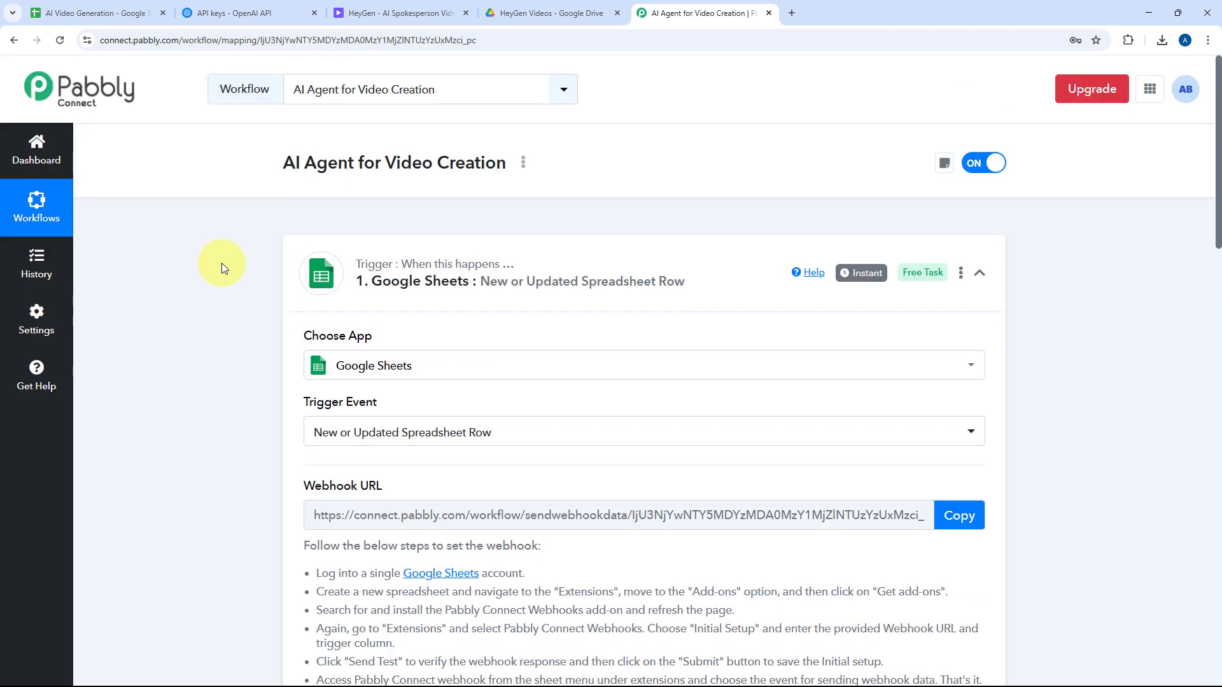
scroll(223, 264, down, 10)
scroll(658, 301, down, 3)
scroll(627, 327, up, 2)
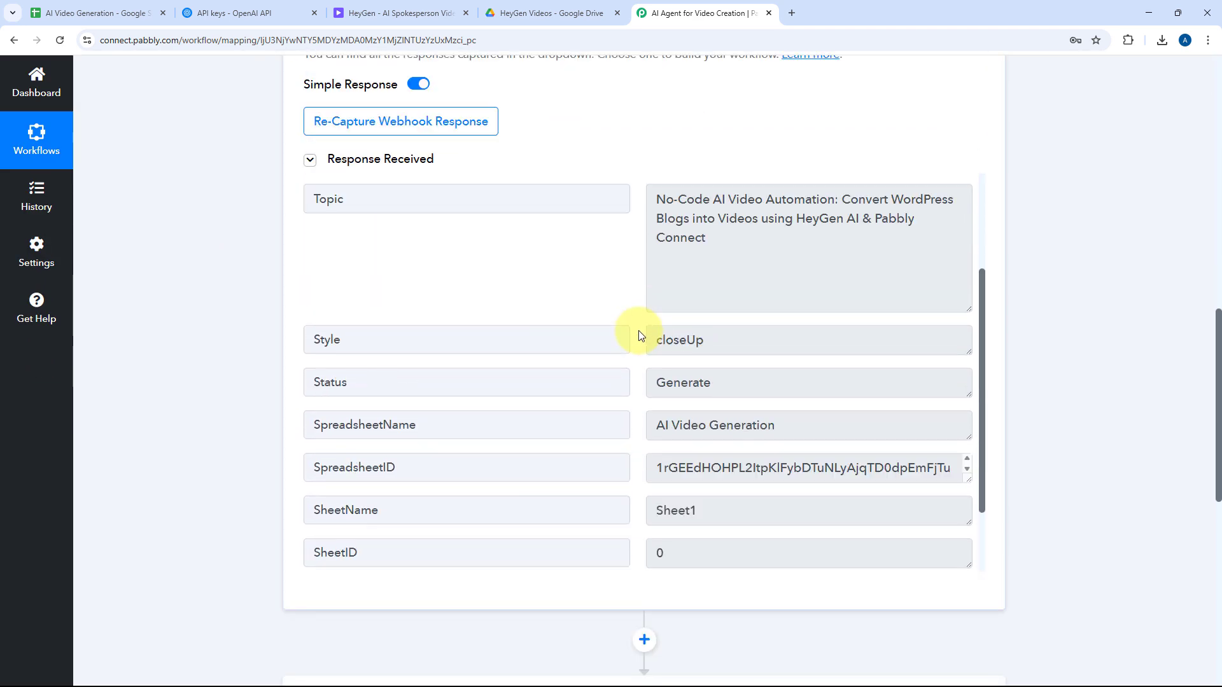
drag(972, 344, 968, 311)
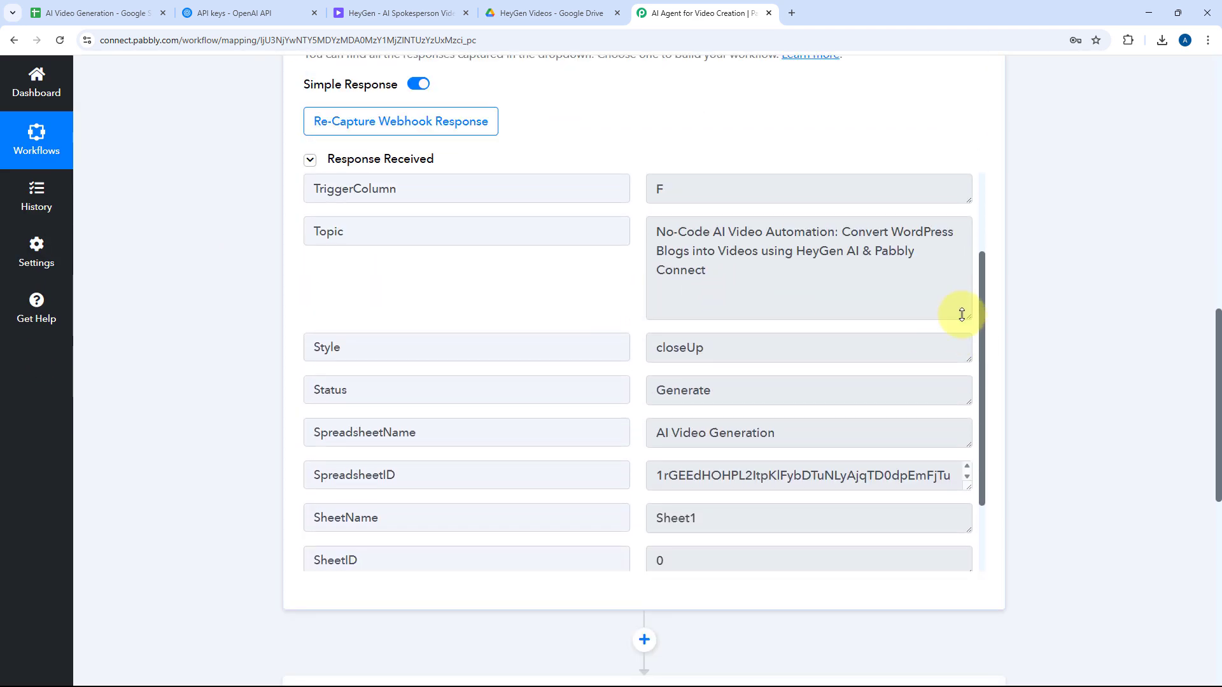
drag(766, 273, 572, 216)
click(640, 209)
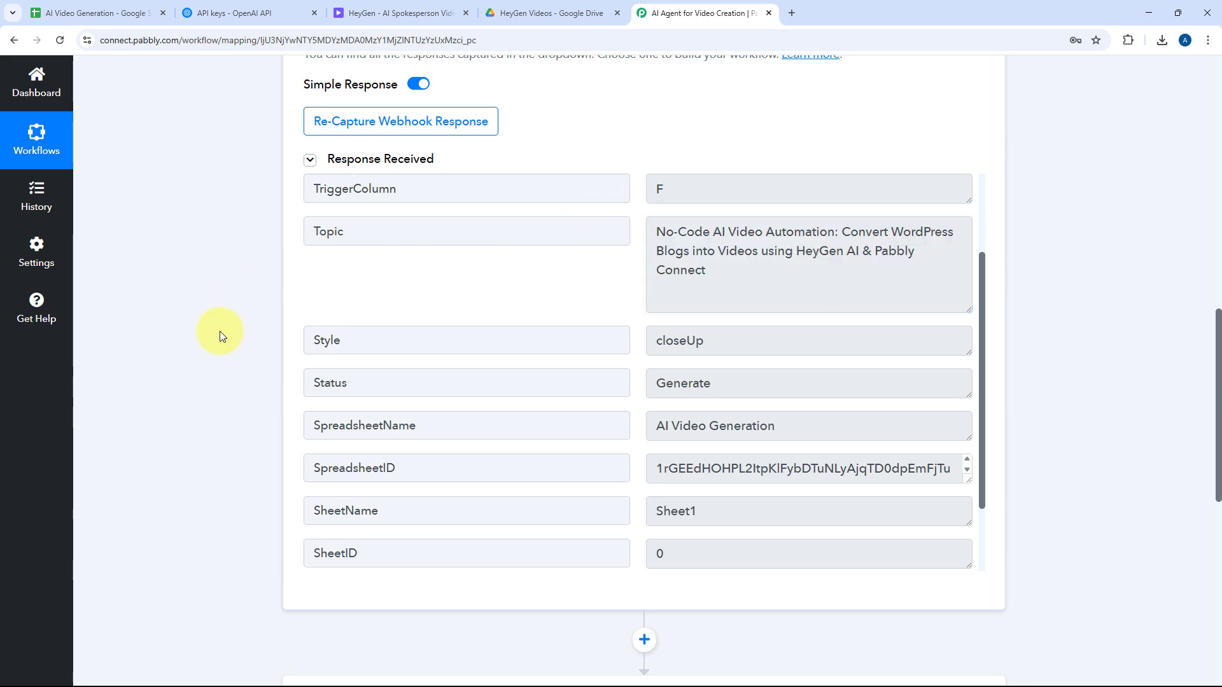
scroll(218, 332, down, 8)
click(616, 284)
Map the Google Sheets trigger's Topic value after "Topic:" in the ChatGPT prompt.
scroll(619, 281, down, 7)
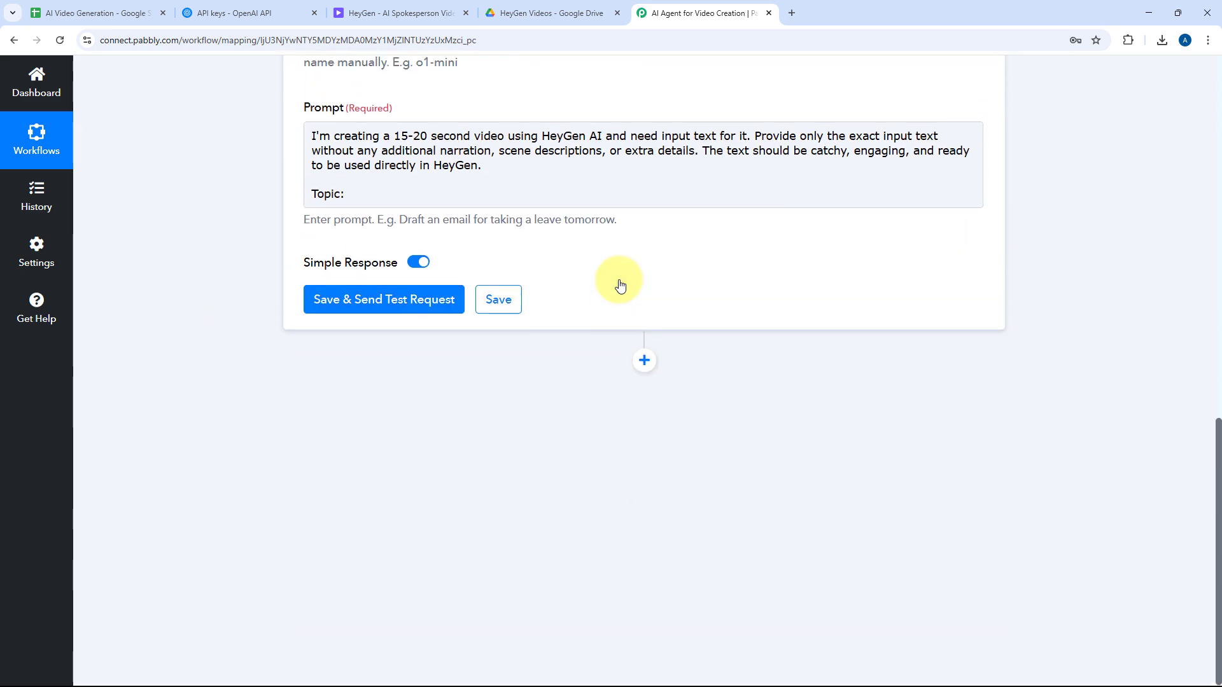
scroll(598, 305, up, 8)
scroll(508, 396, down, 2)
scroll(636, 286, up, 7)
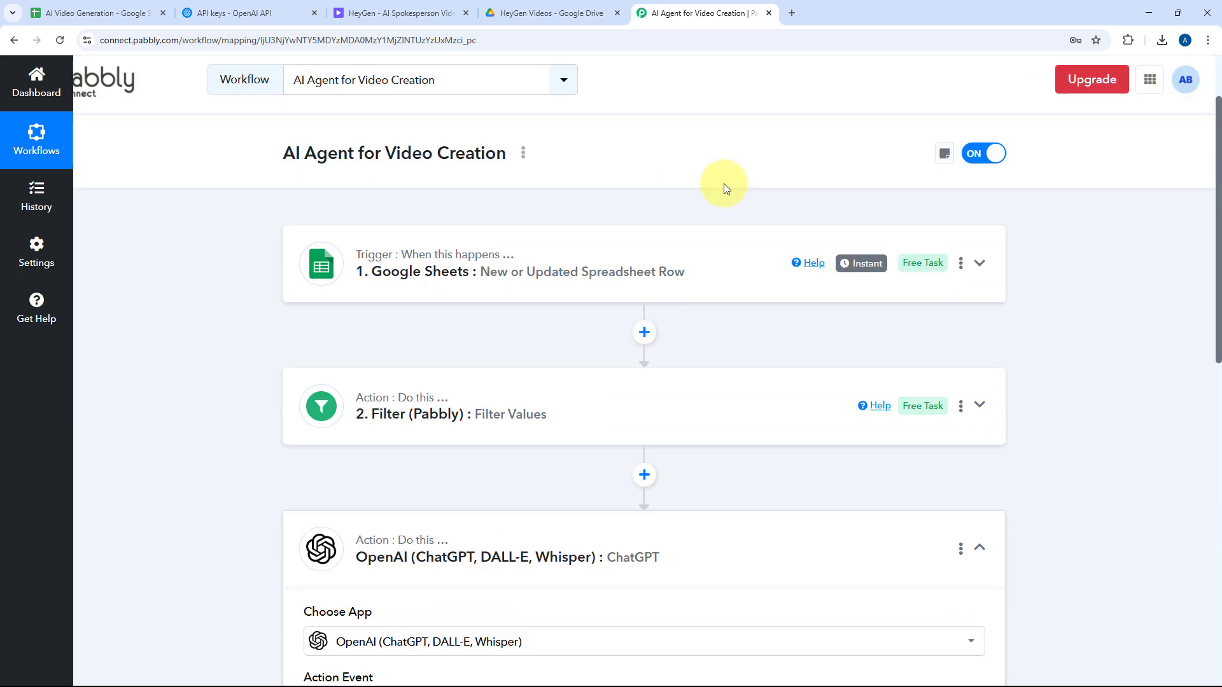
scroll(690, 292, down, 7)
scroll(568, 343, down, 5)
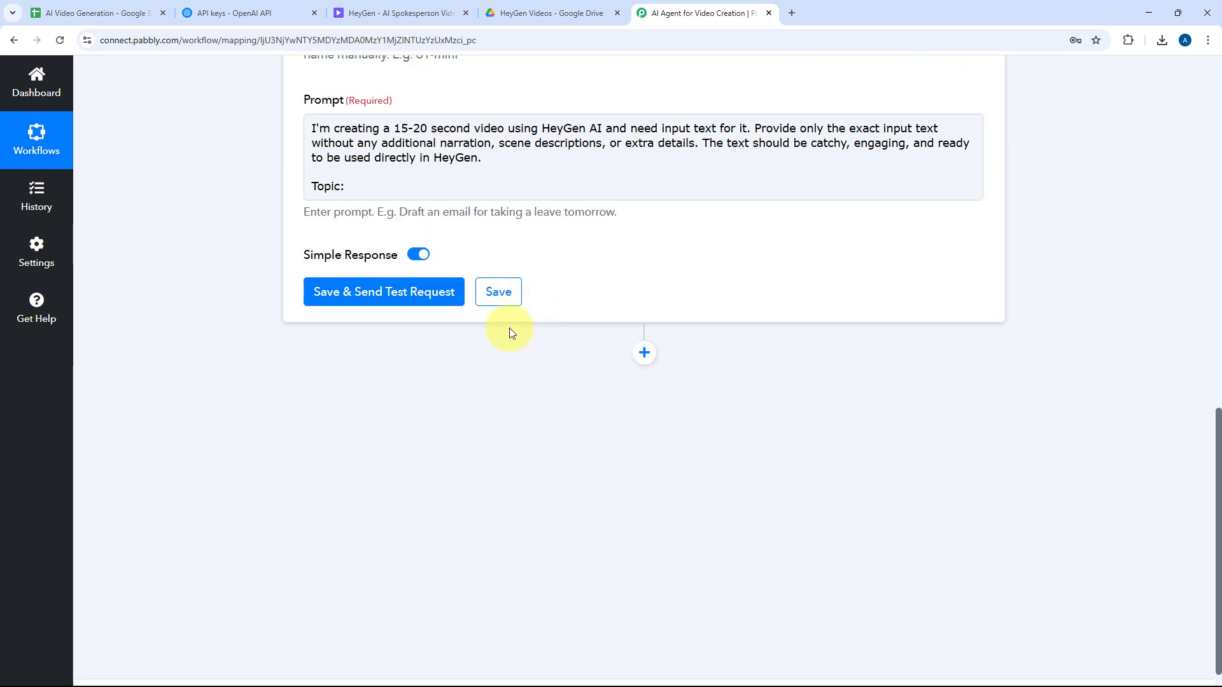
scroll(573, 319, up, 2)
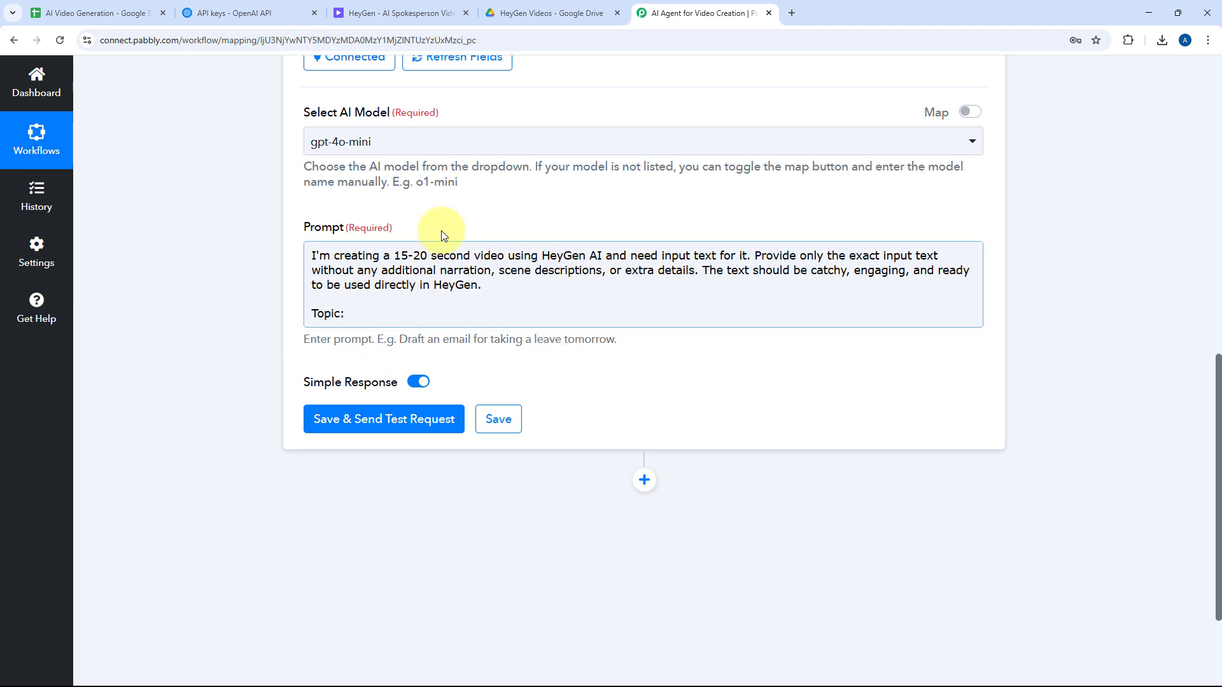
click(408, 312)
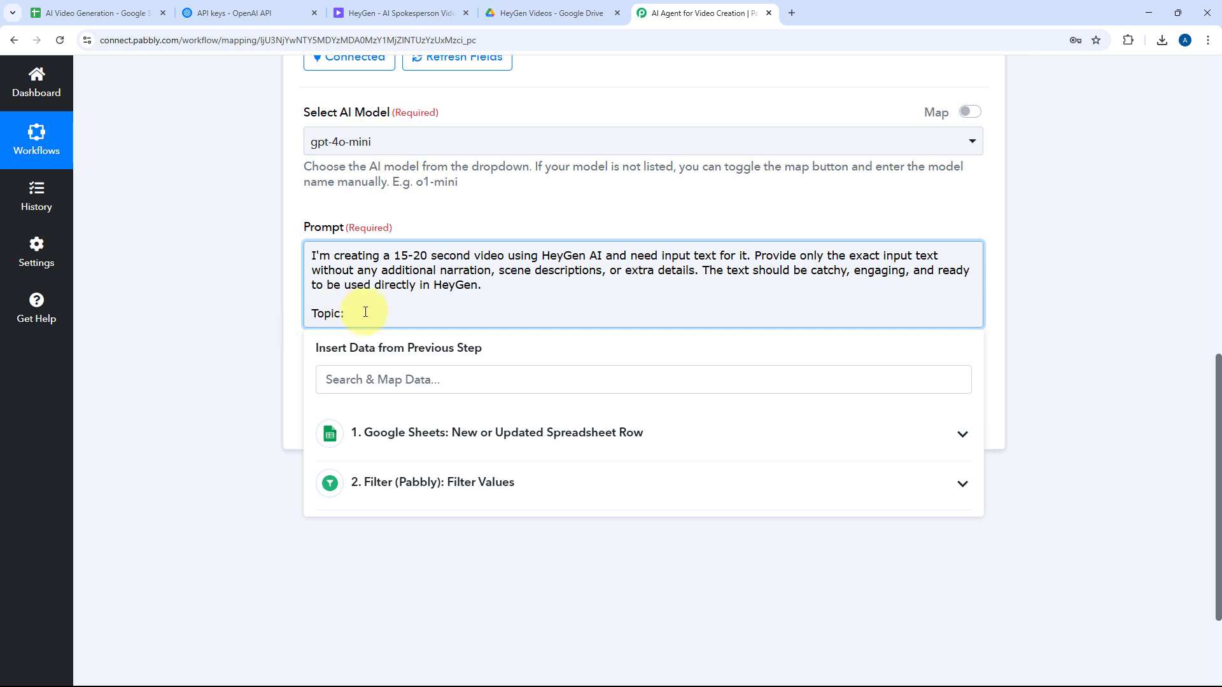
click(479, 440)
scroll(204, 414, down, 2)
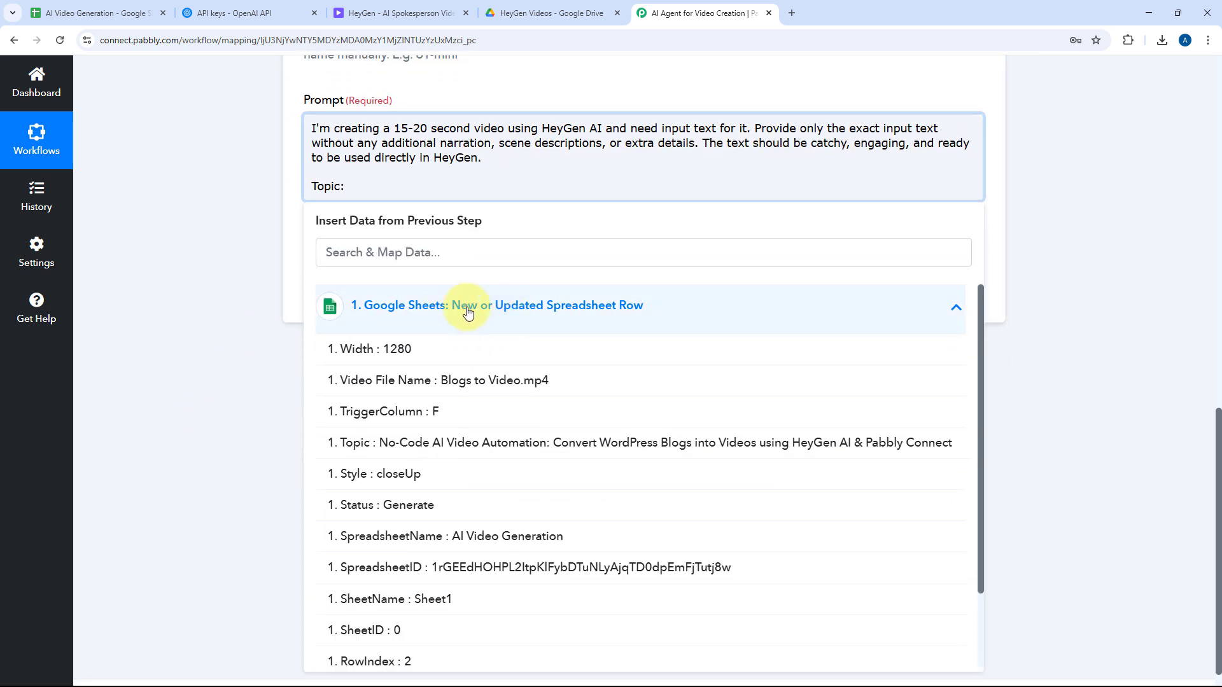
click(398, 452)
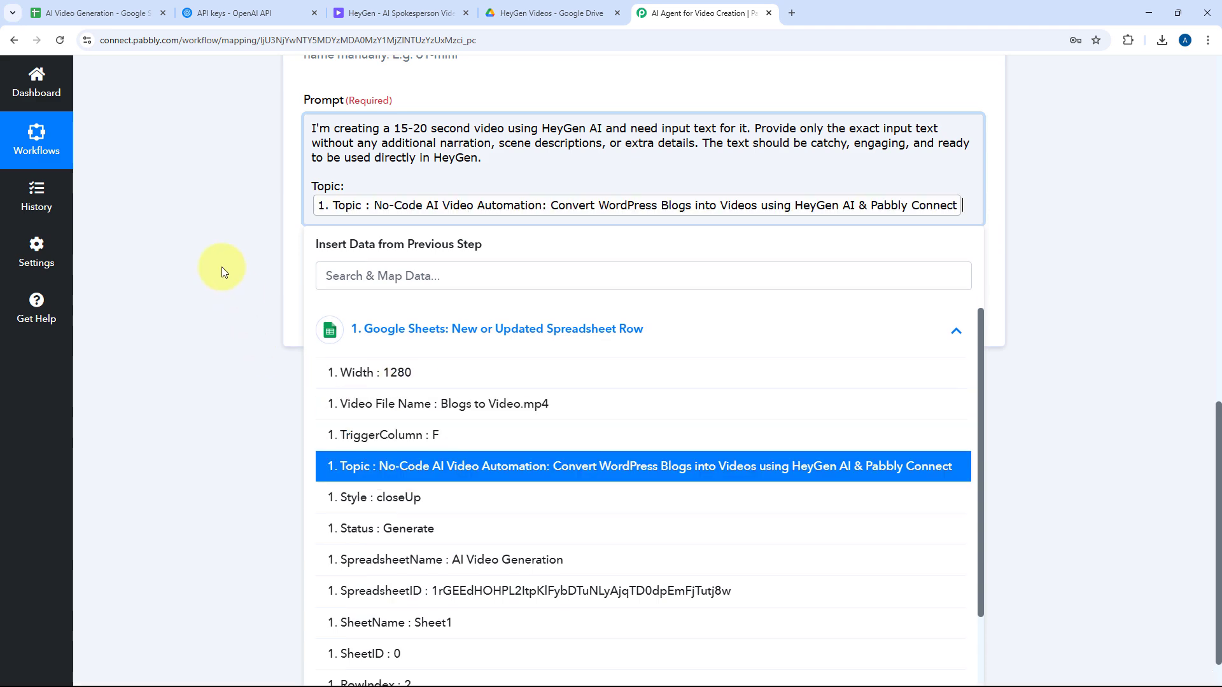
scroll(222, 266, up, 2)
click(229, 305)
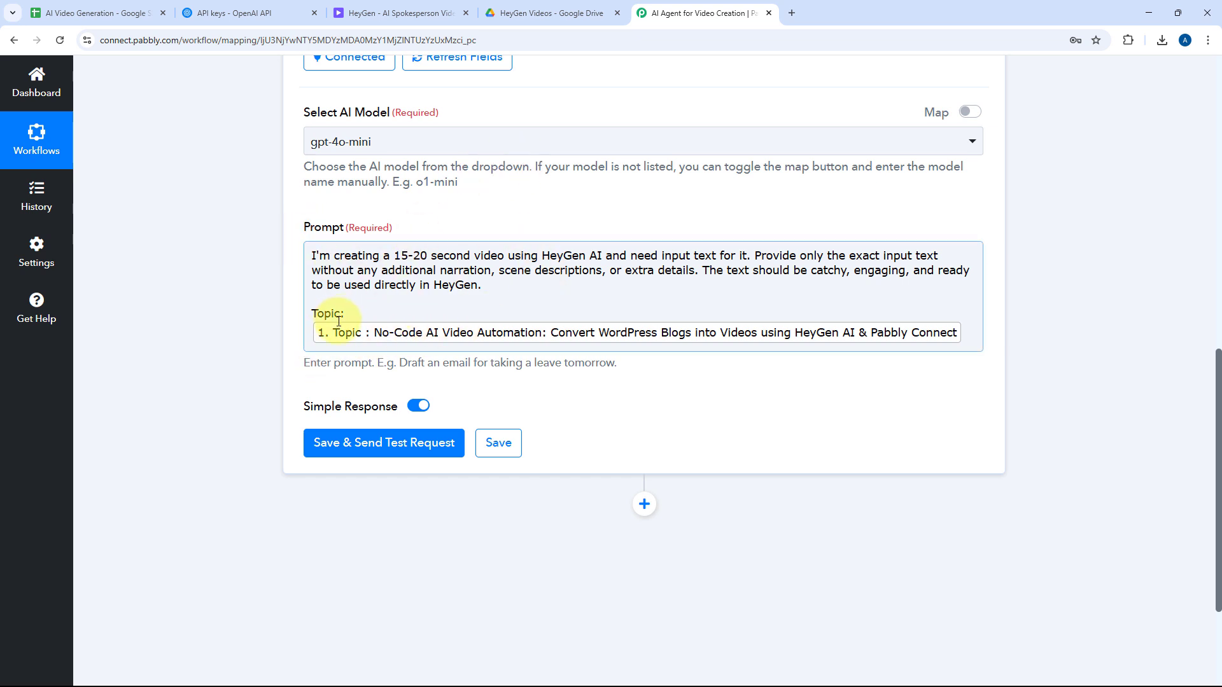
Save the OpenAI action and send its test request.
scroll(318, 356, down, 3)
click(430, 266)
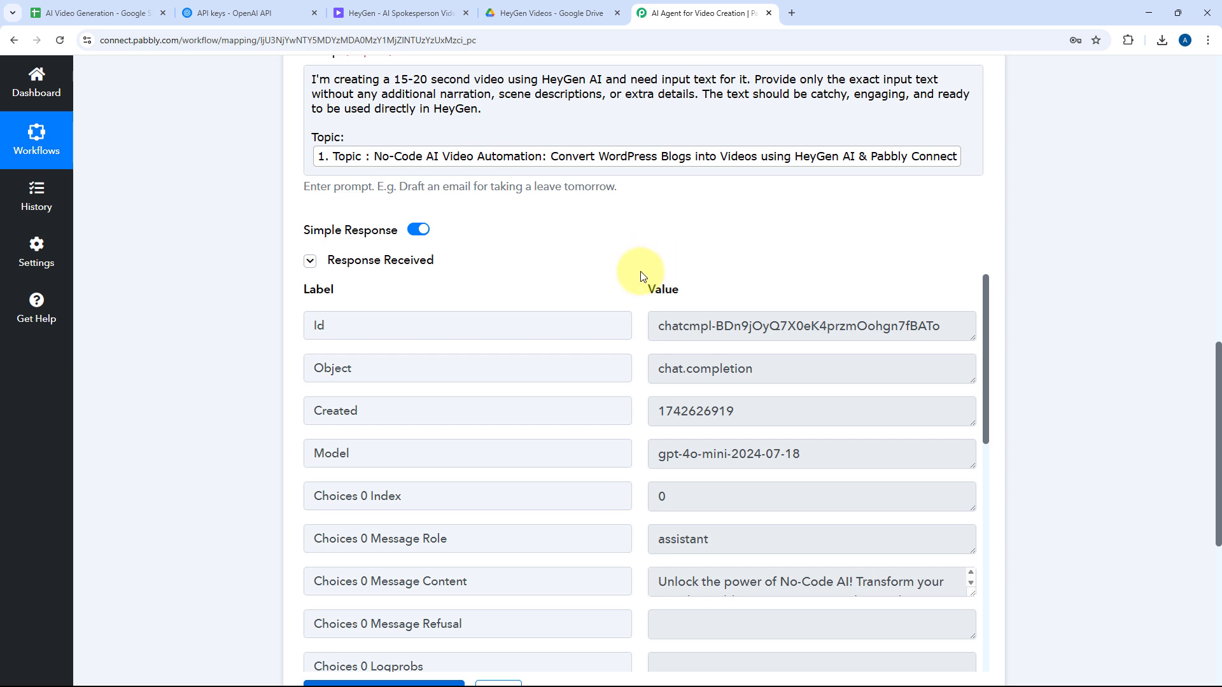
Examine the full Choices 0 Message Content value in the ChatGPT action's received response.
scroll(639, 280, down, 3)
scroll(621, 251, down, 1)
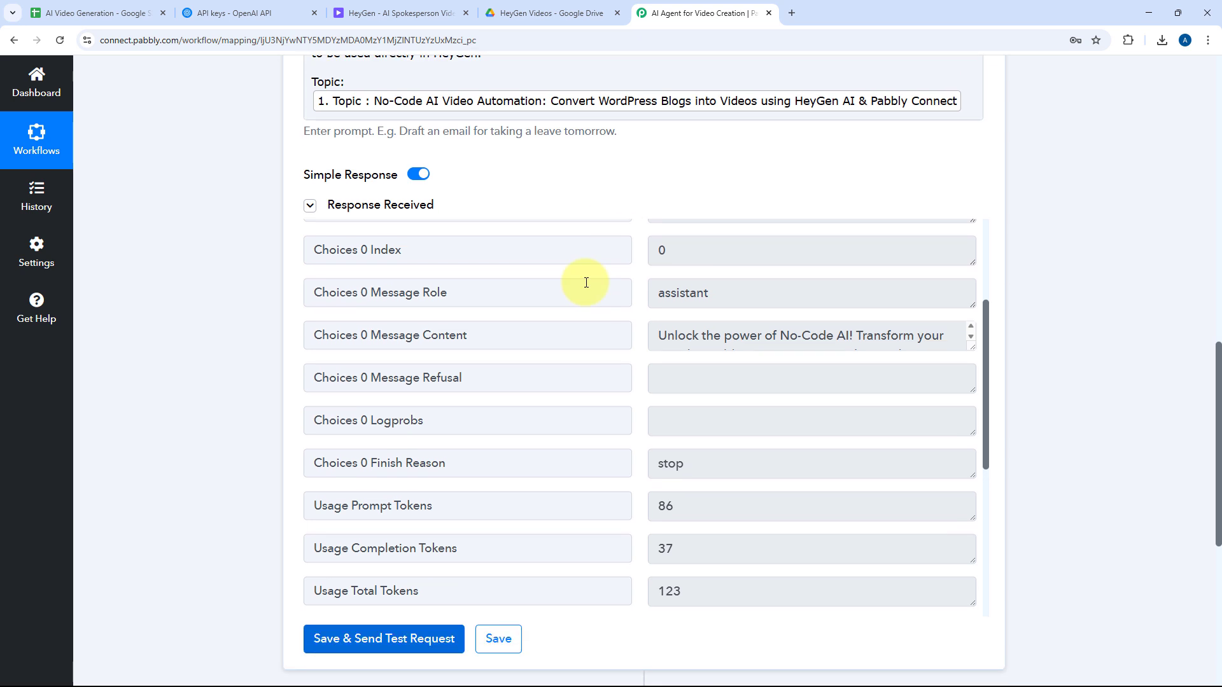
drag(370, 327, 484, 327)
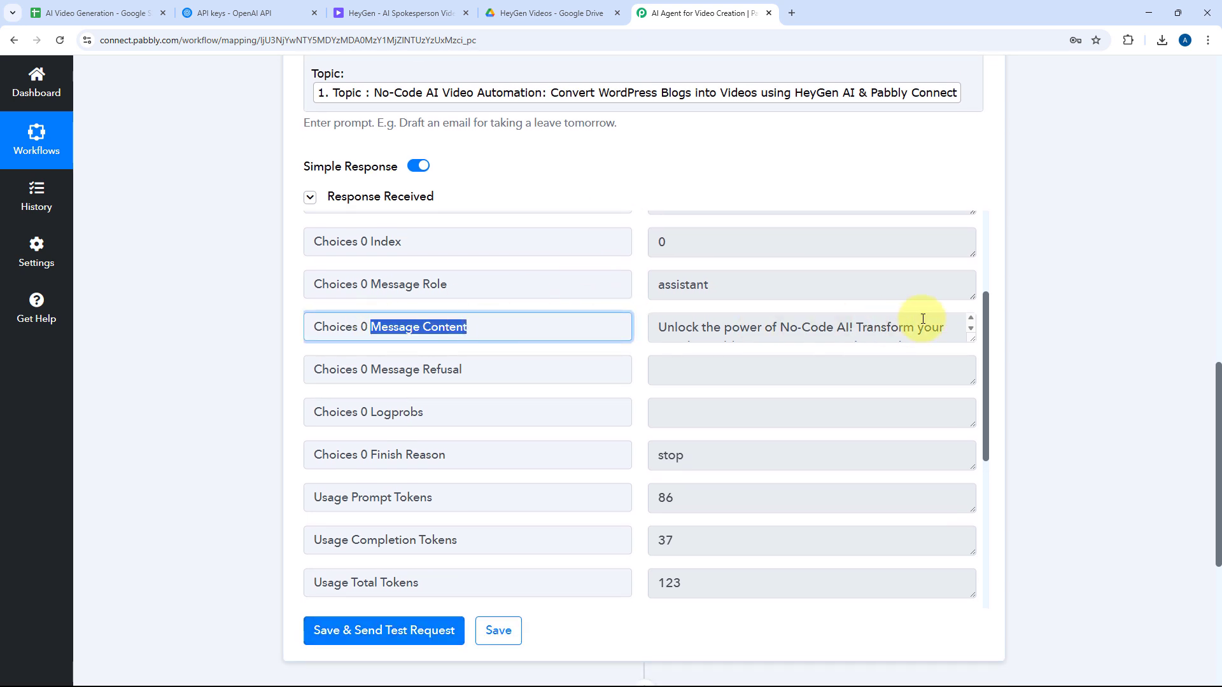
drag(967, 339, 973, 559)
drag(897, 417, 840, 401)
click(655, 329)
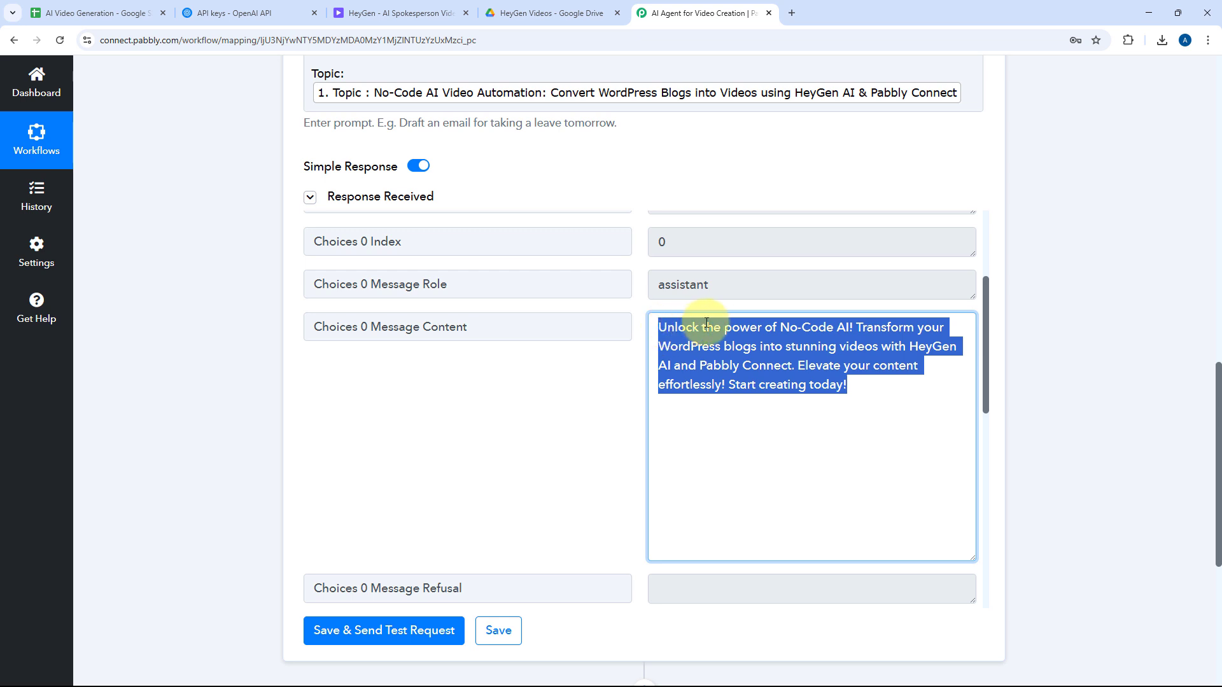
click(846, 328)
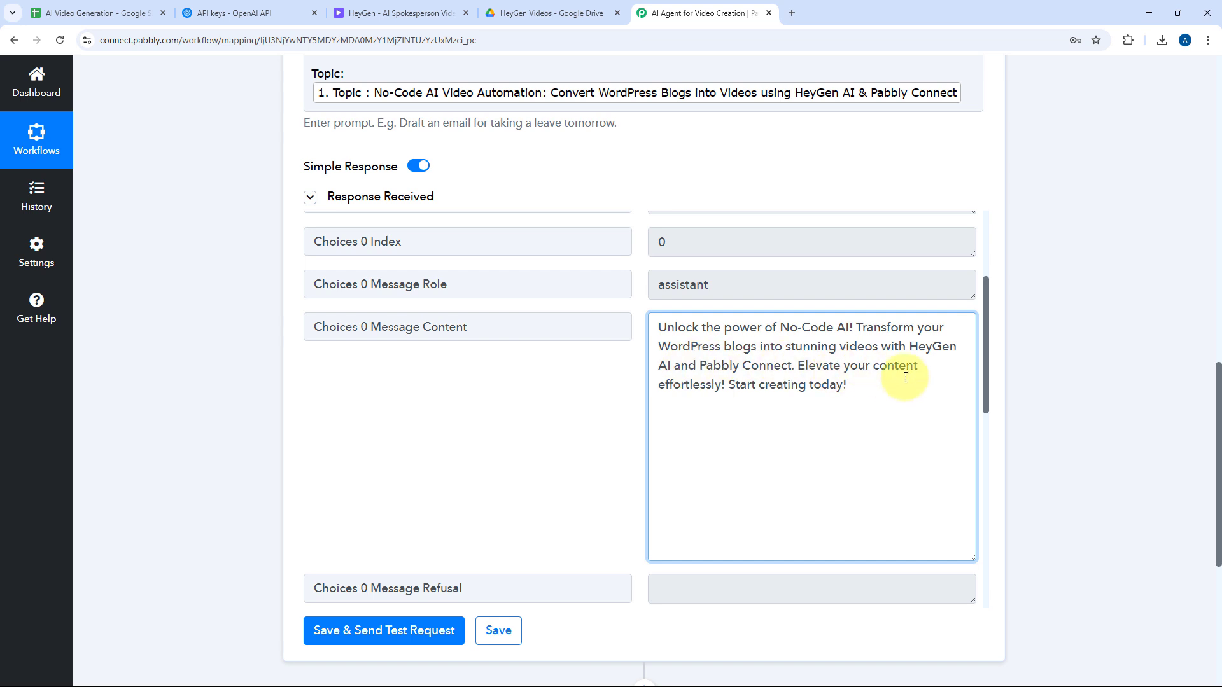
drag(859, 392, 633, 324)
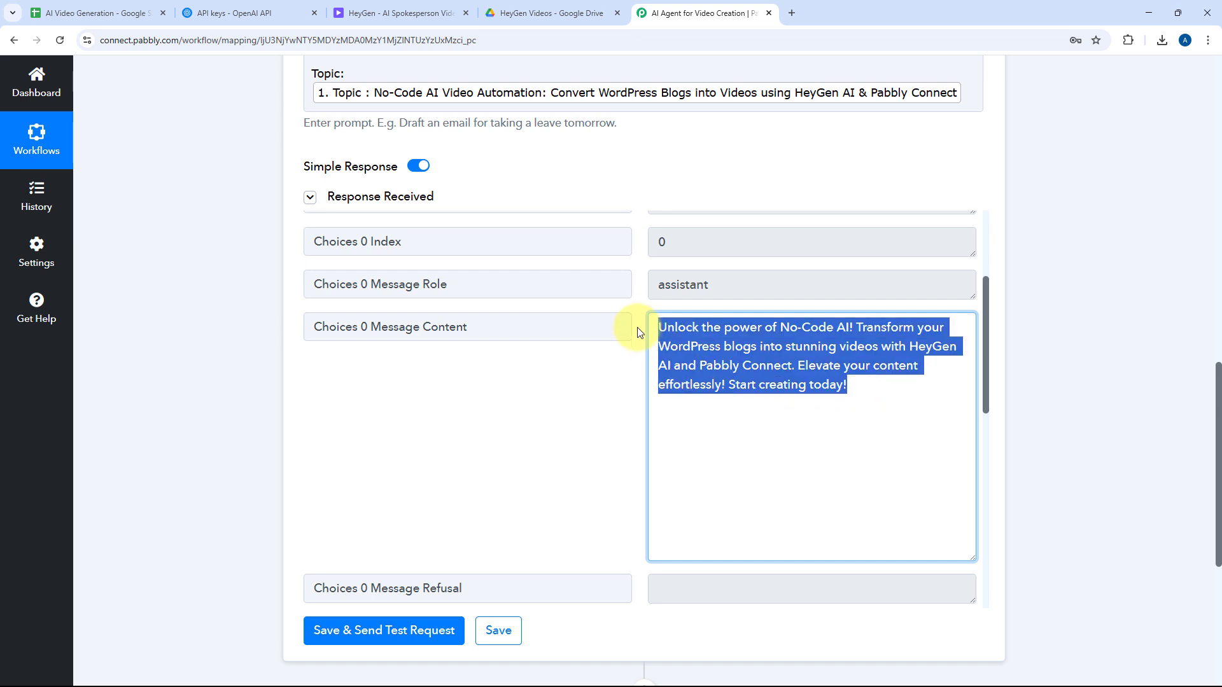
click(697, 326)
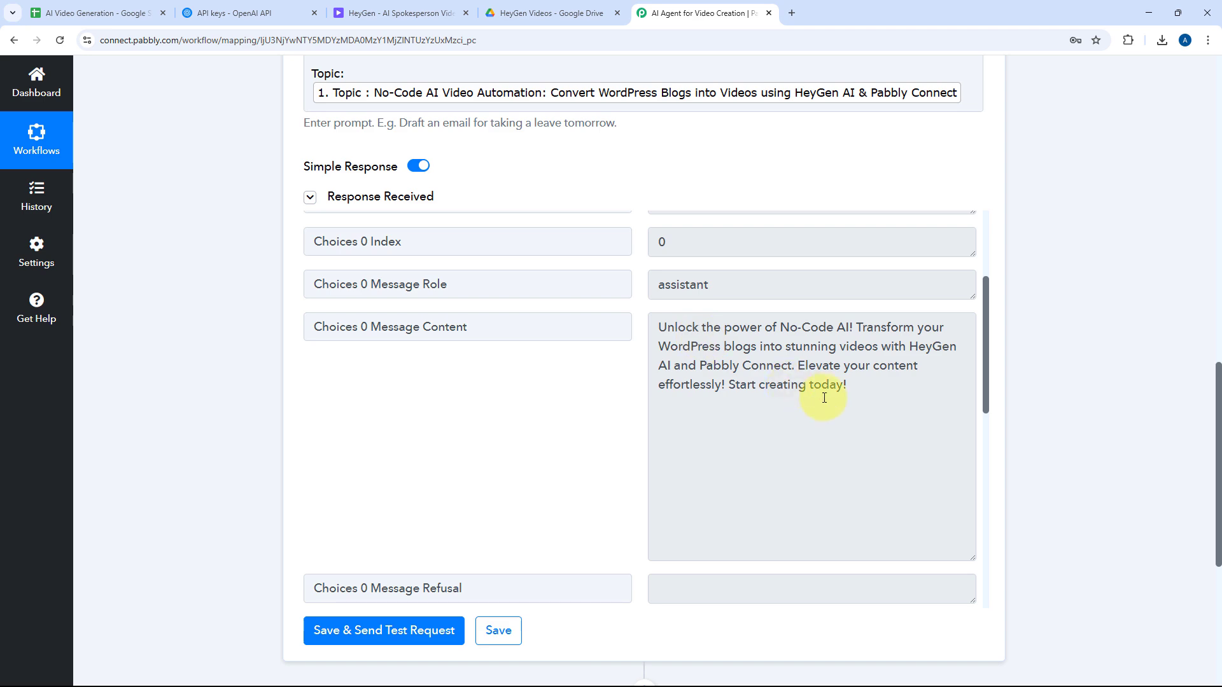
Set the video length in the ChatGPT prompt to 30 seconds, collapse the old response, and save and resend the test request.
scroll(592, 223, up, 4)
scroll(578, 266, up, 2)
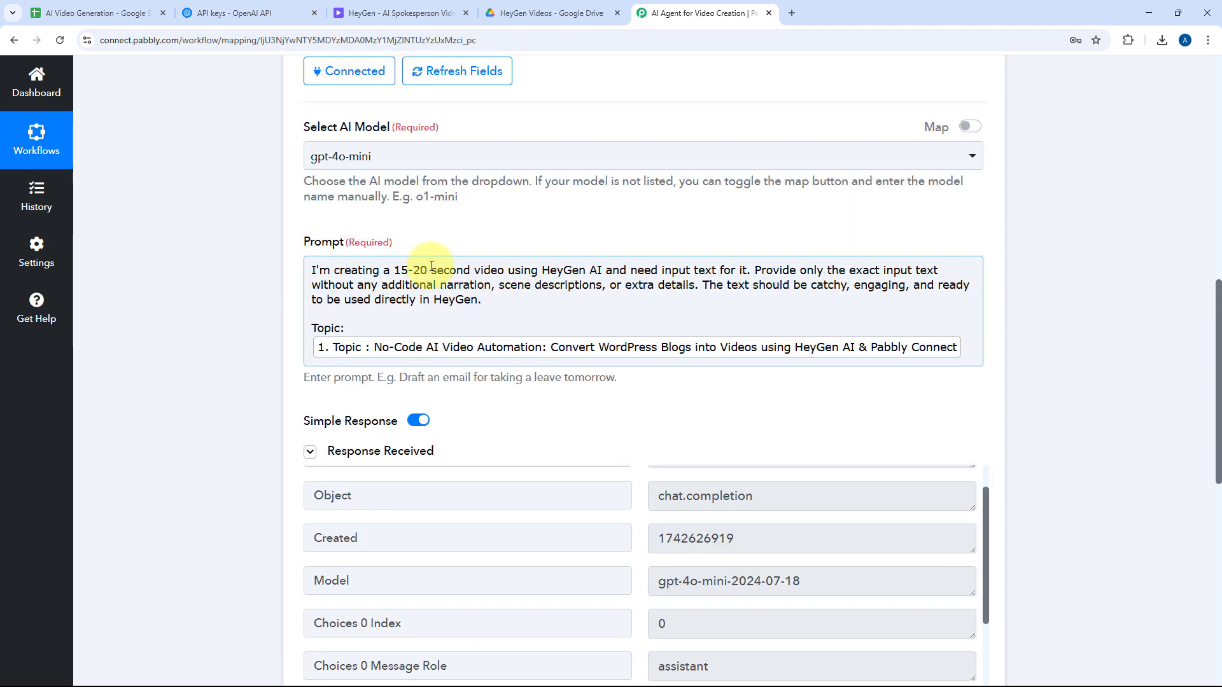
drag(430, 270, 395, 268)
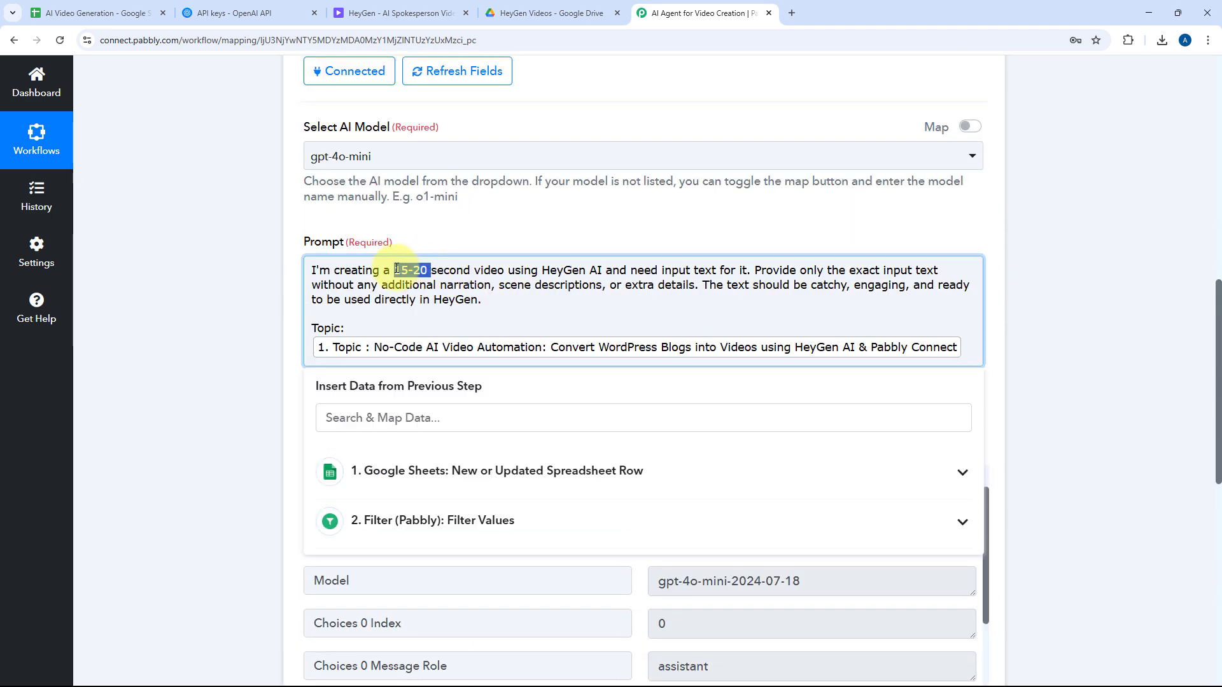
text(30)
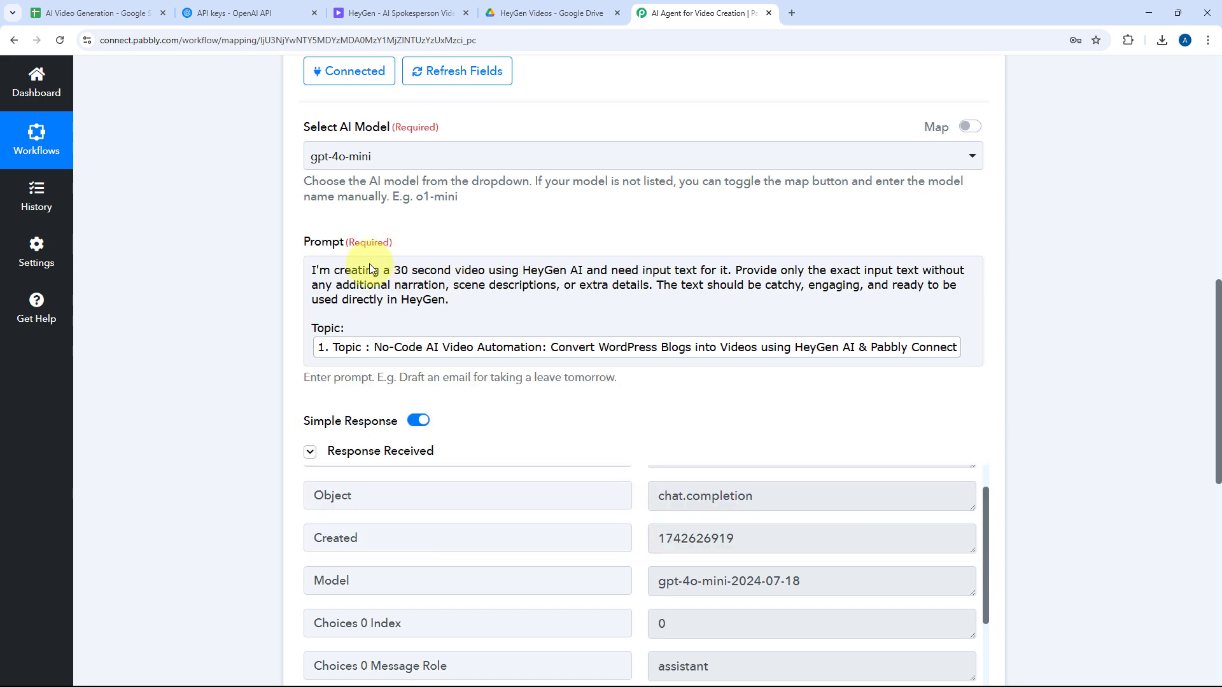
scroll(256, 312, down, 2)
click(360, 322)
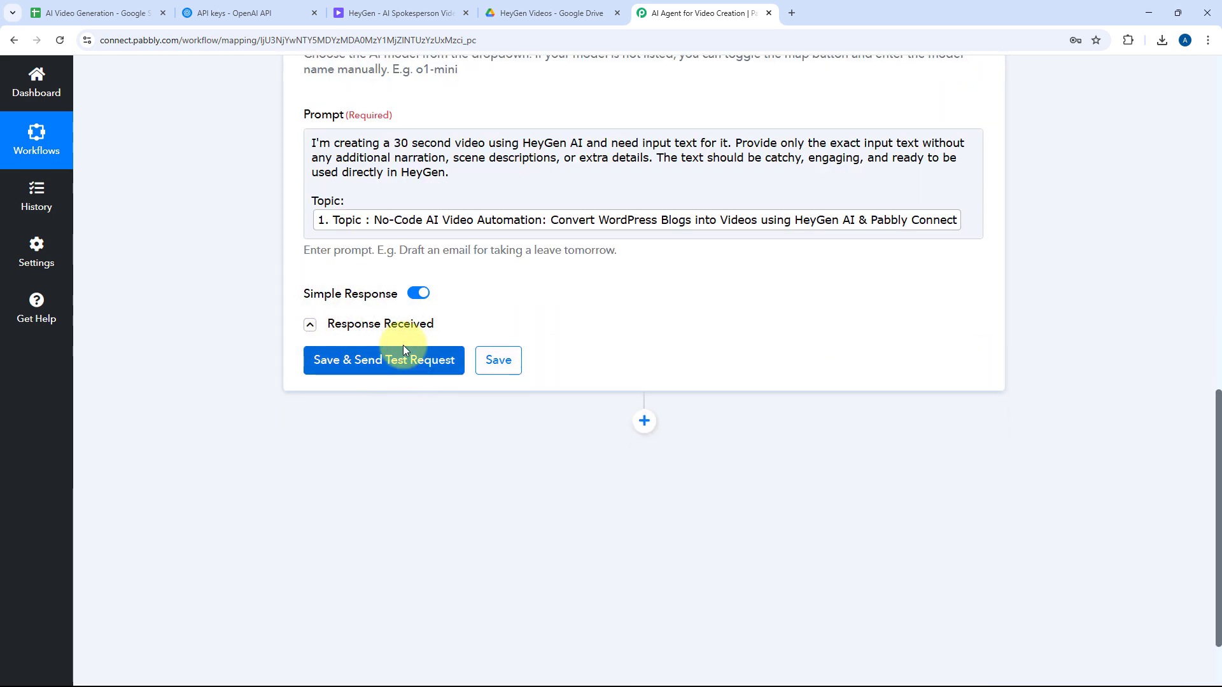
click(407, 357)
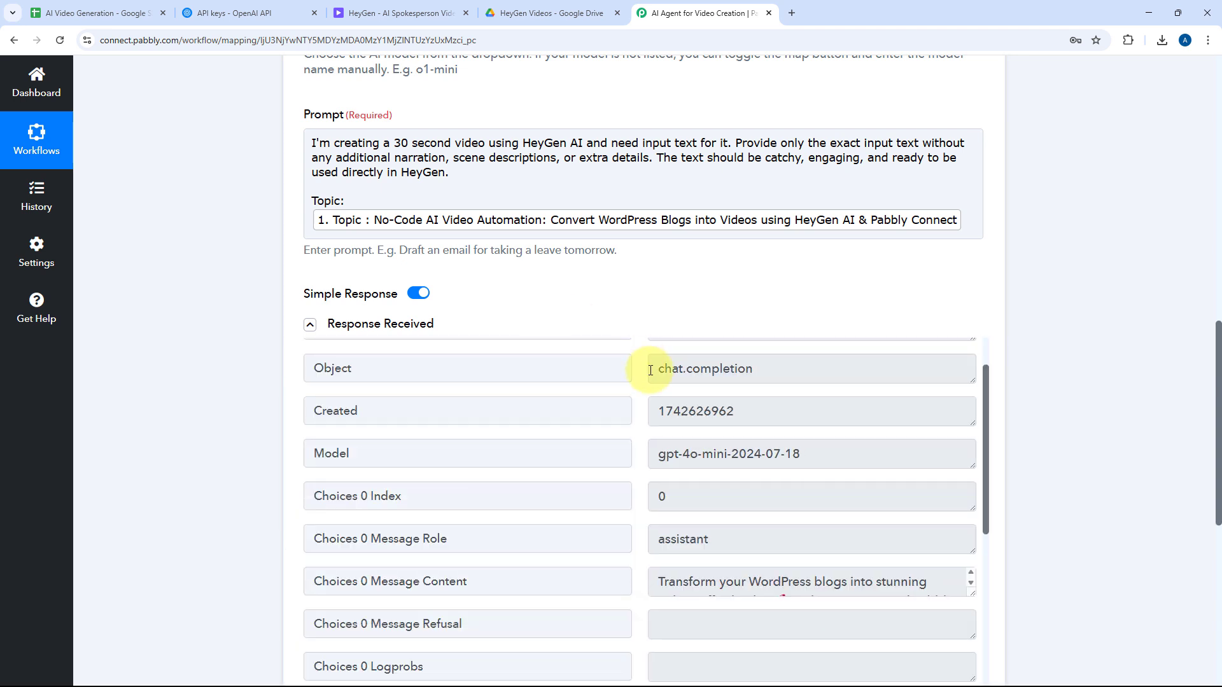
Read the new Message Content response in full and check it against the topic in cell A2 of the AI Video Generation spreadsheet.
drag(985, 375, 980, 456)
click(967, 397)
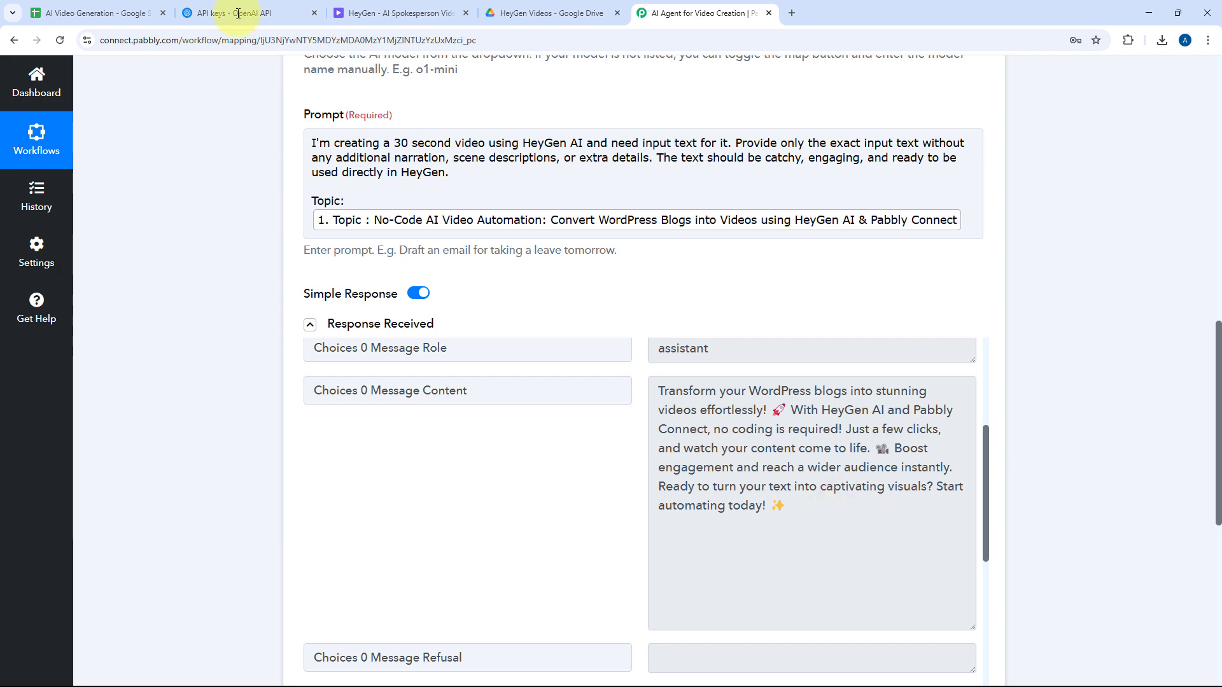
click(102, 13)
click(173, 302)
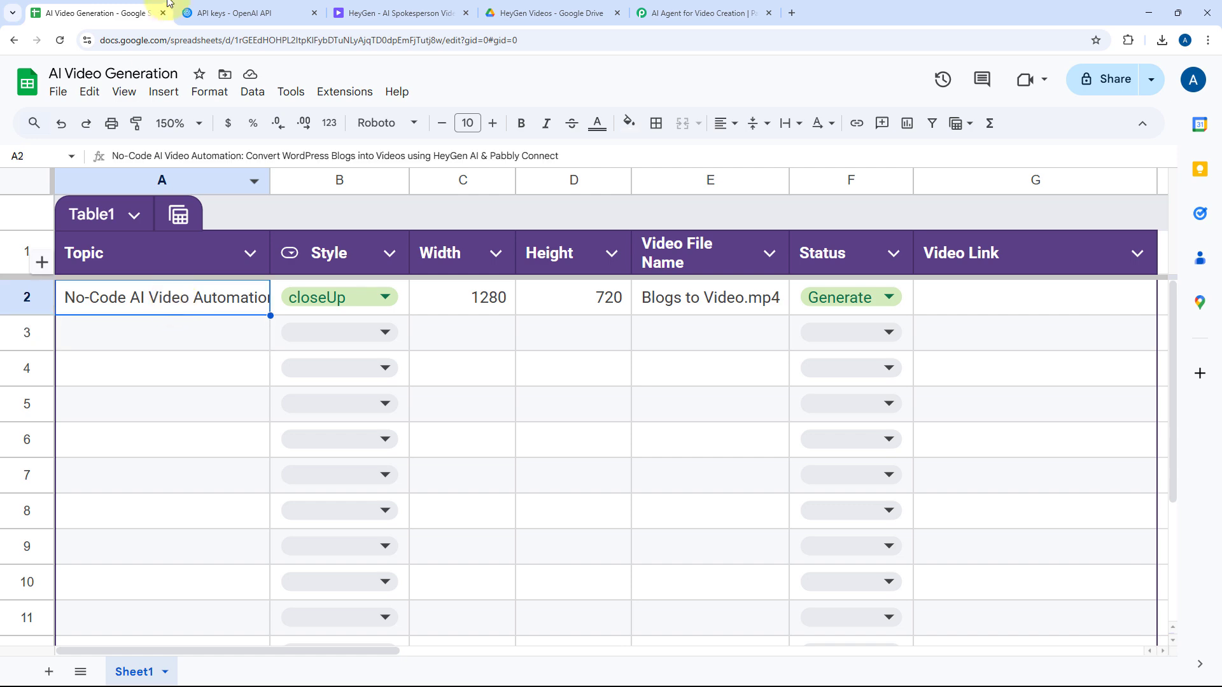
click(700, 12)
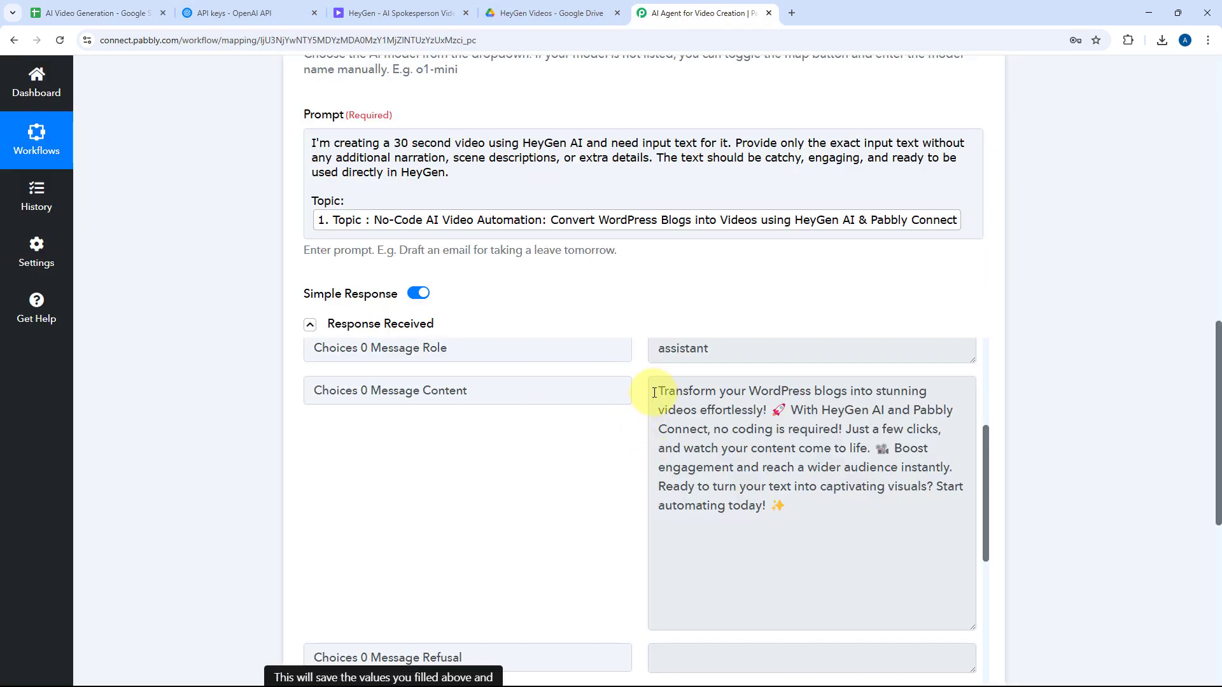
drag(654, 393, 785, 511)
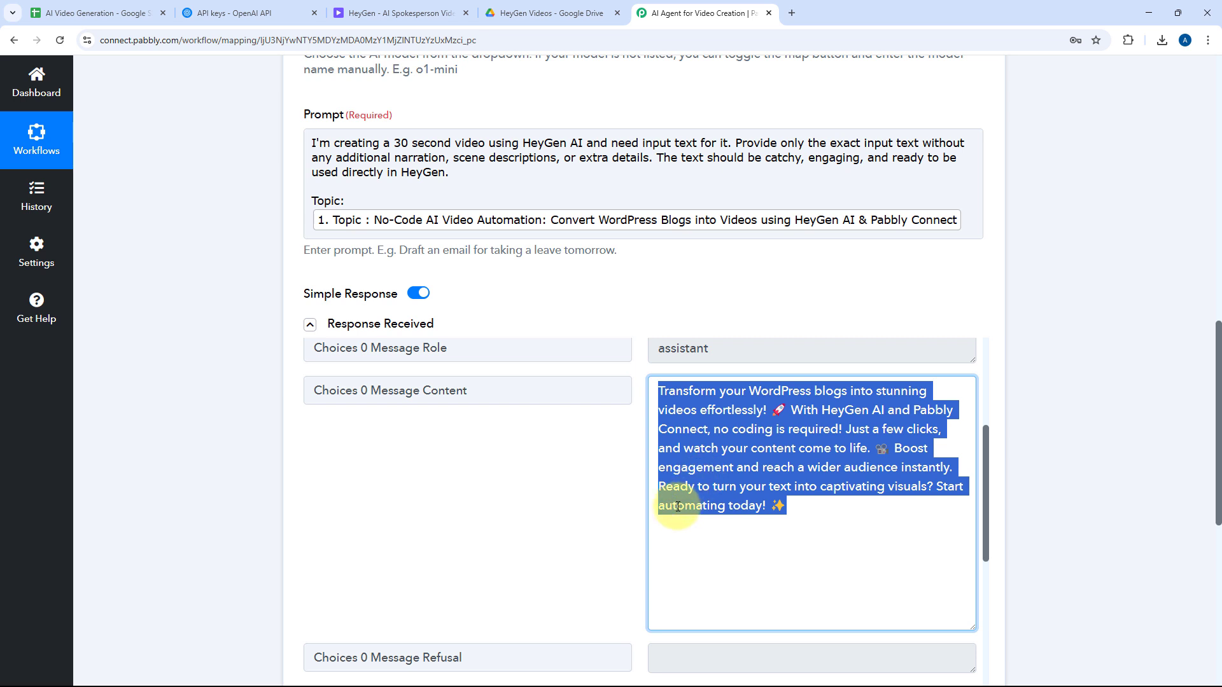
click(785, 505)
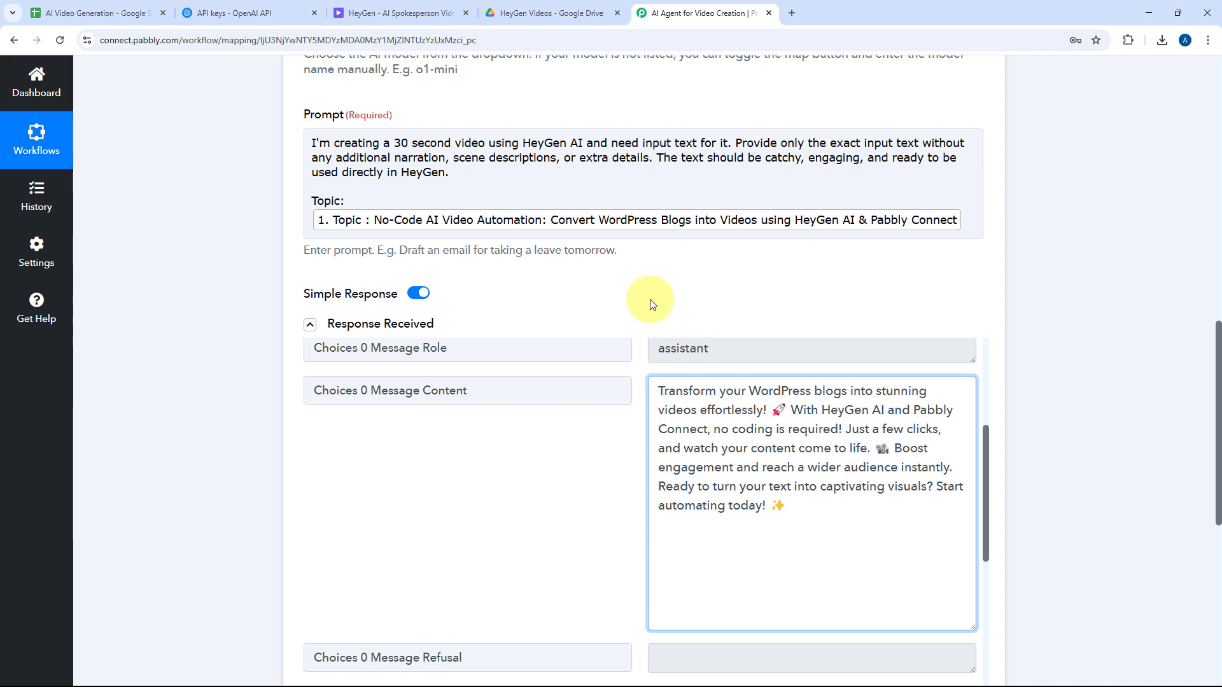
Add a HeyGen action after the ChatGPT step with Create an Avatar Video as its event.
scroll(300, 327, down, 7)
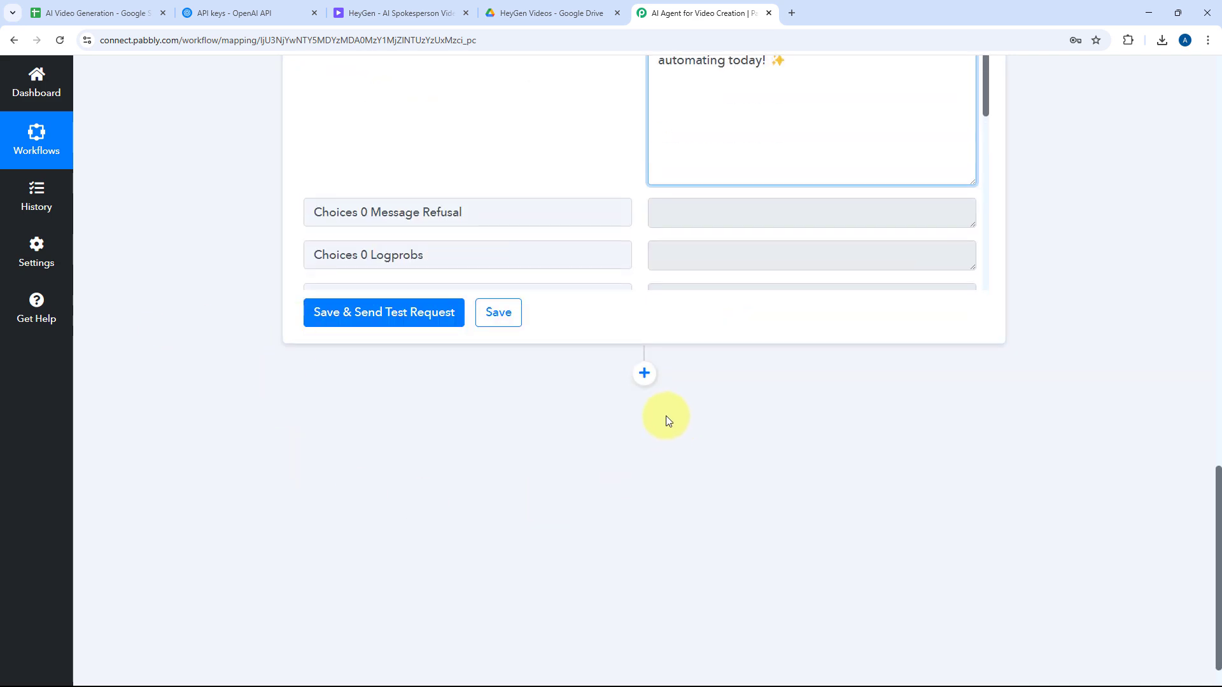
click(643, 376)
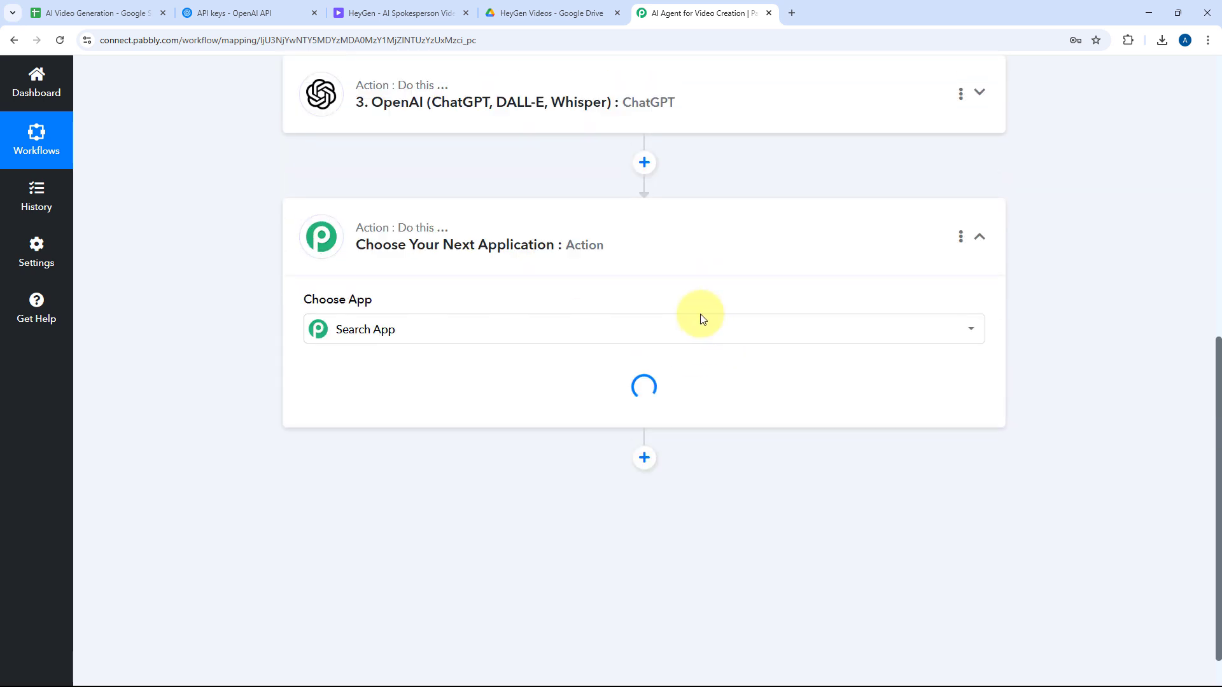
text(Hey)
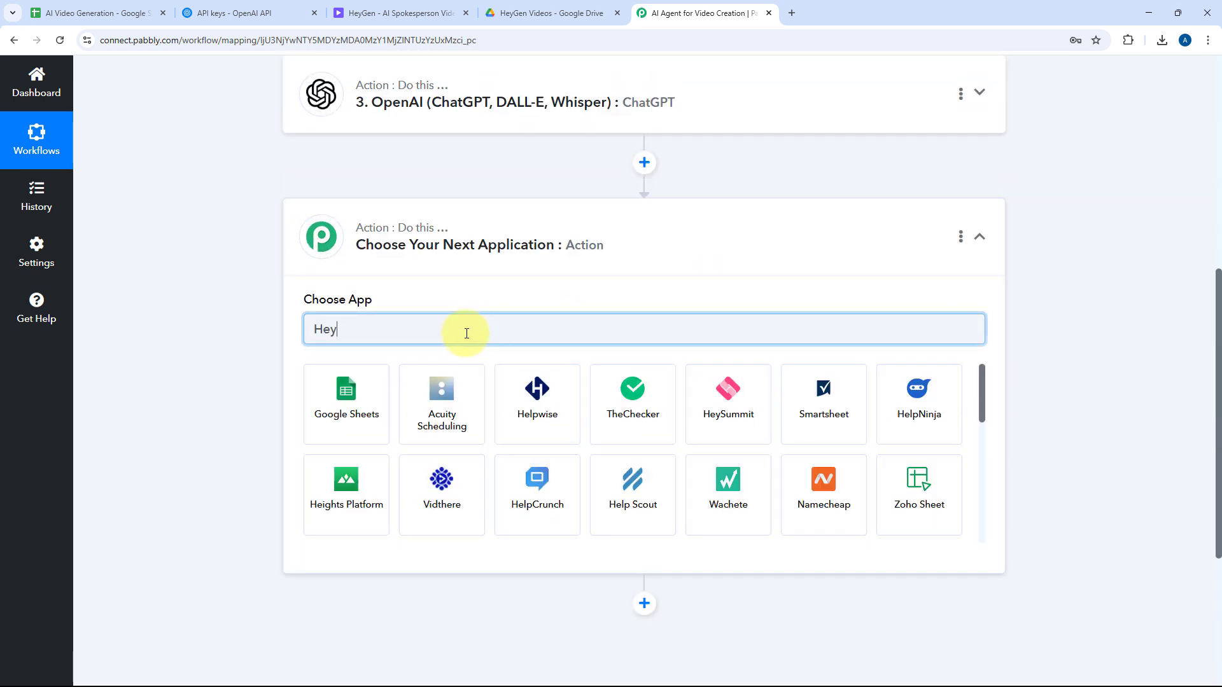
text(Gen)
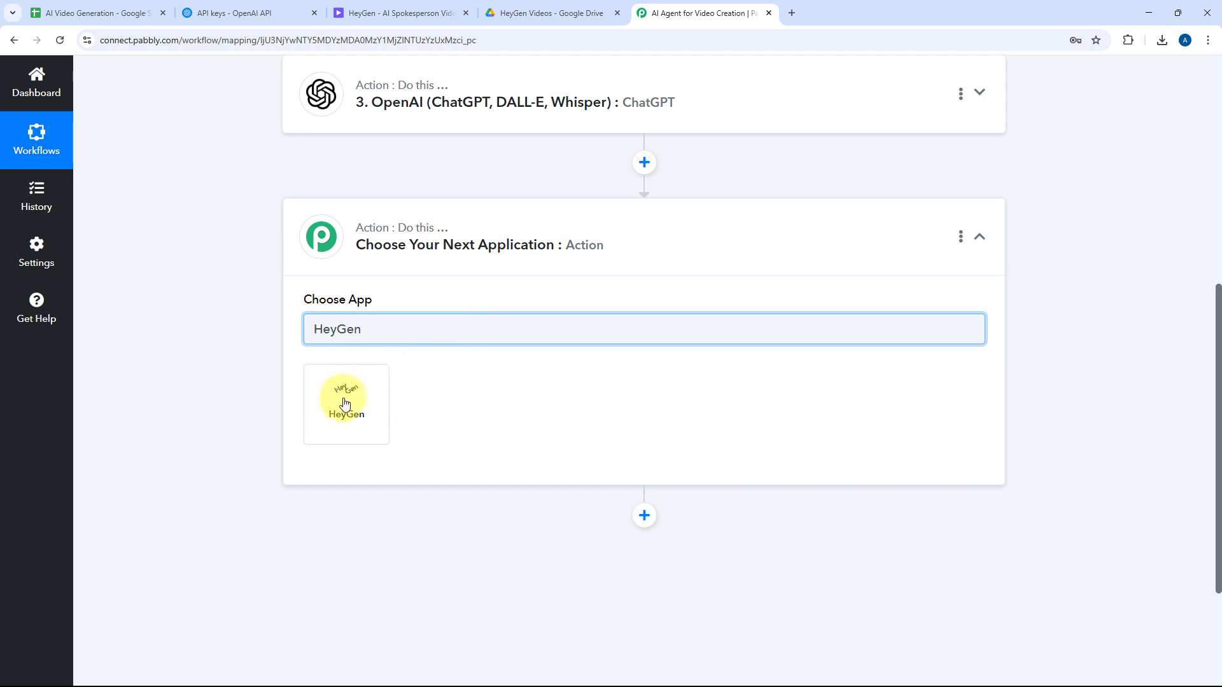
click(343, 401)
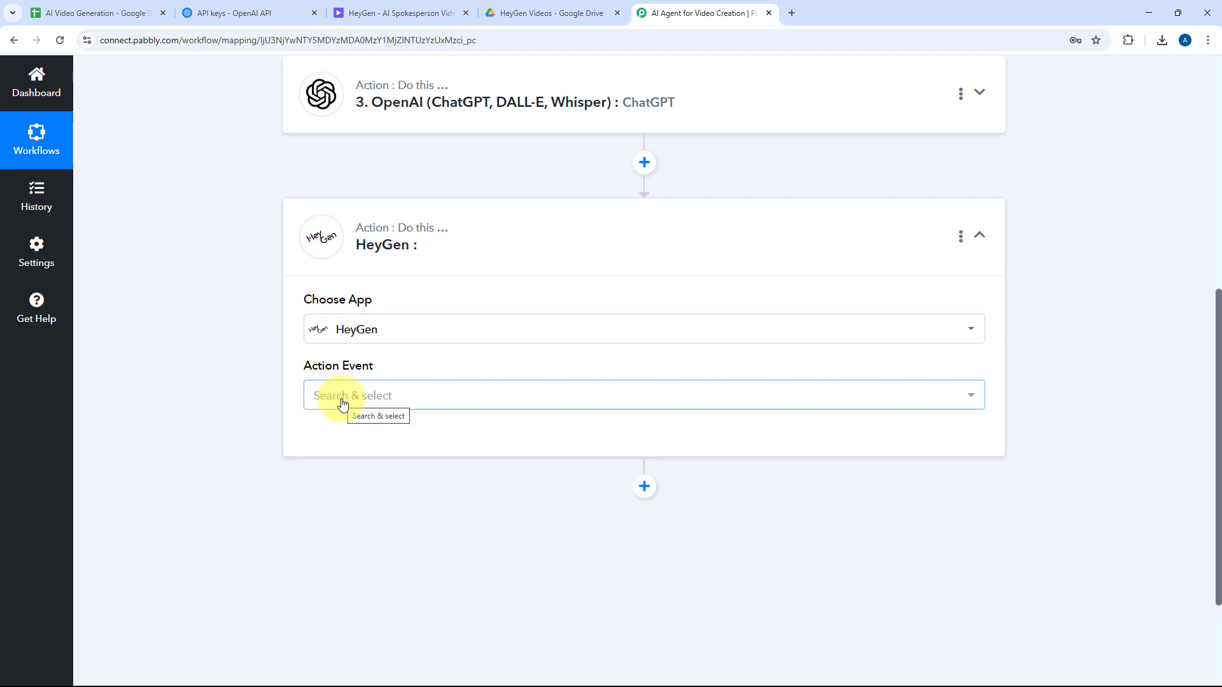
click(444, 395)
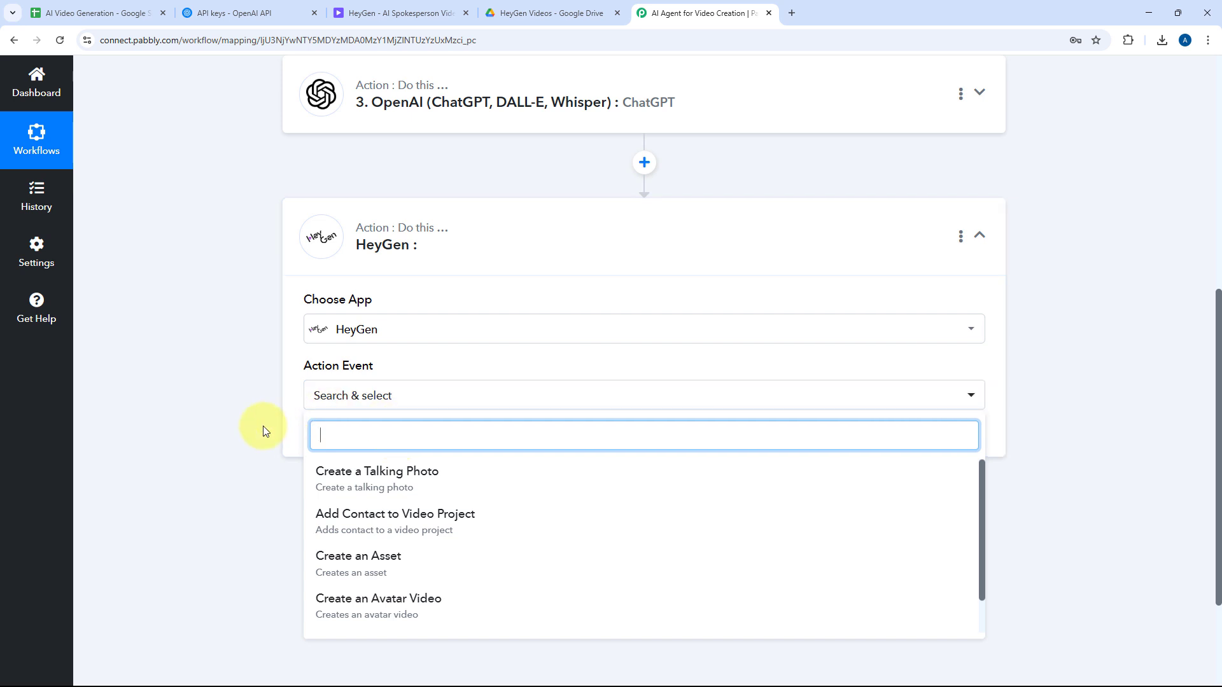
scroll(261, 469, down, 2)
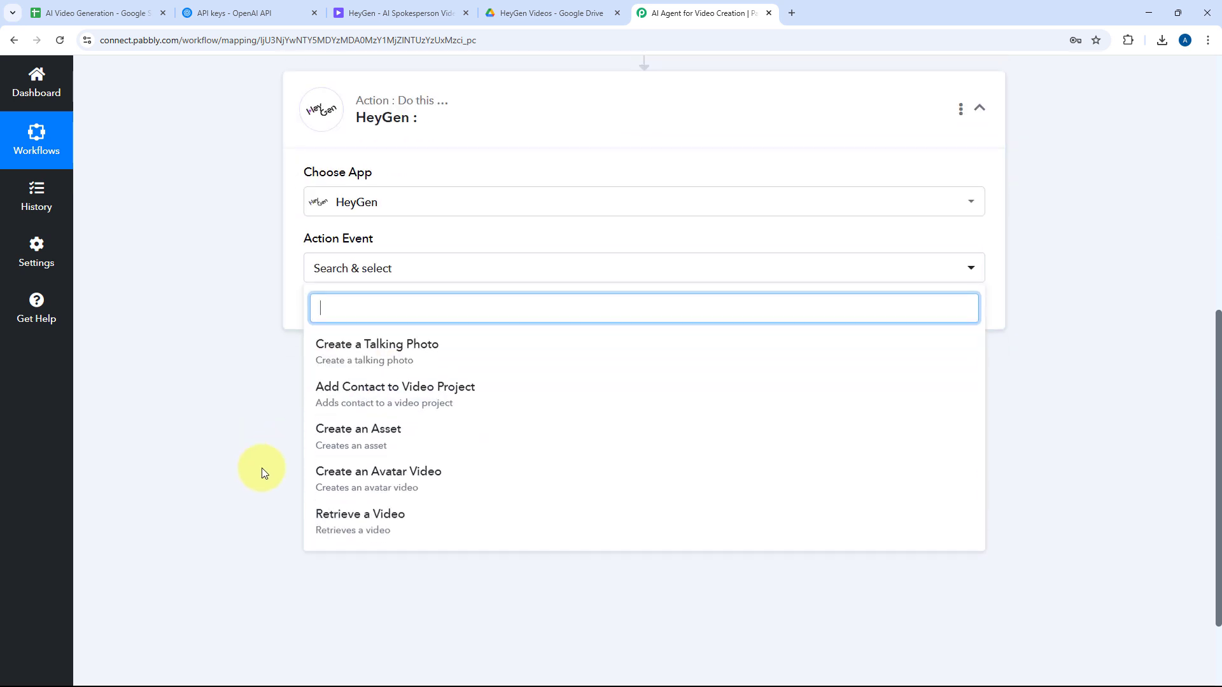
click(363, 474)
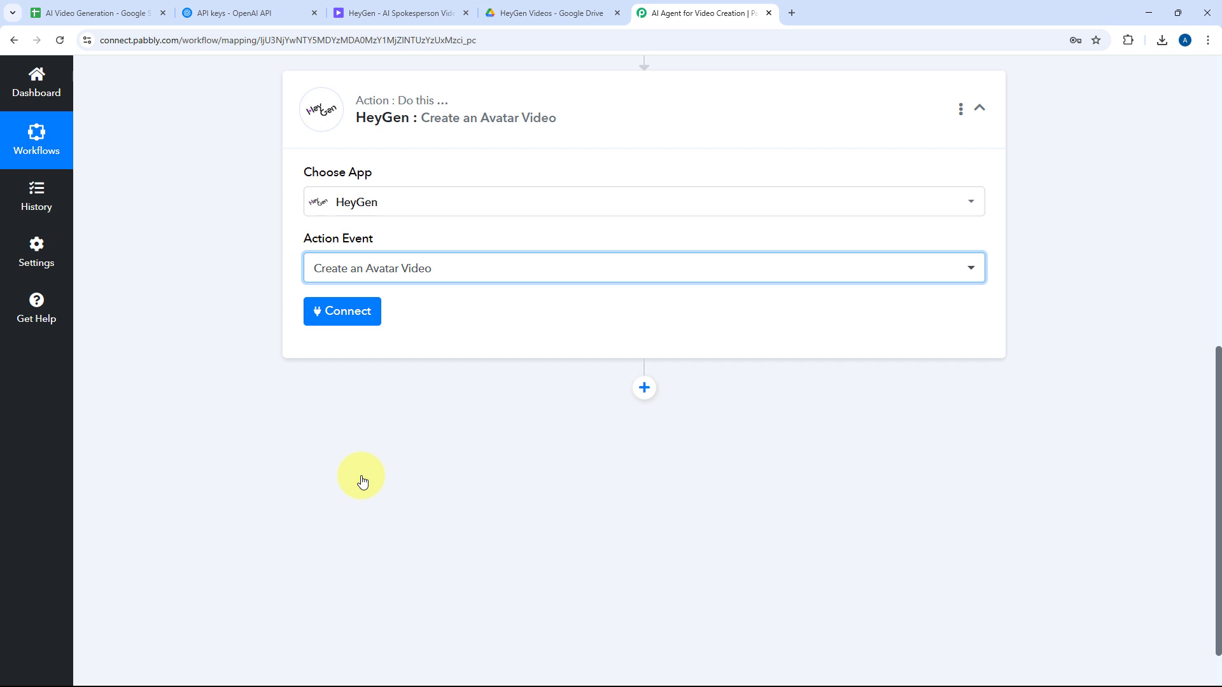
Begin a new connection for the HeyGen action, switch to the HeyGen site and copy the API token from its API settings.
click(360, 319)
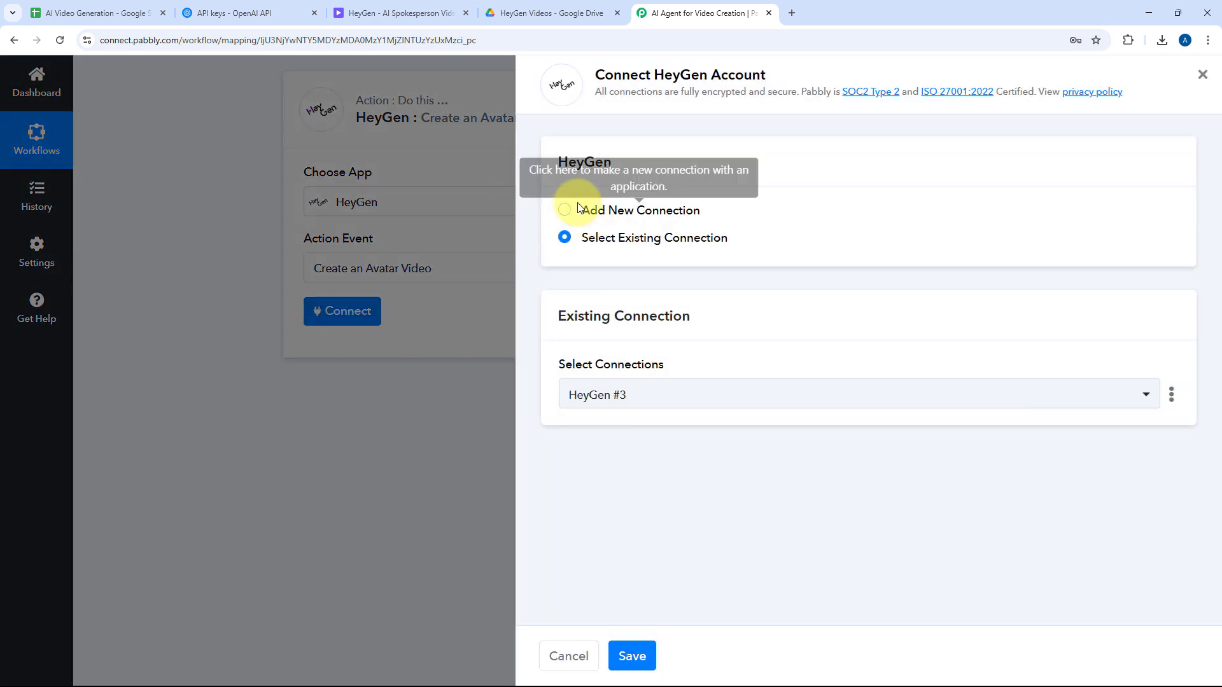
click(565, 210)
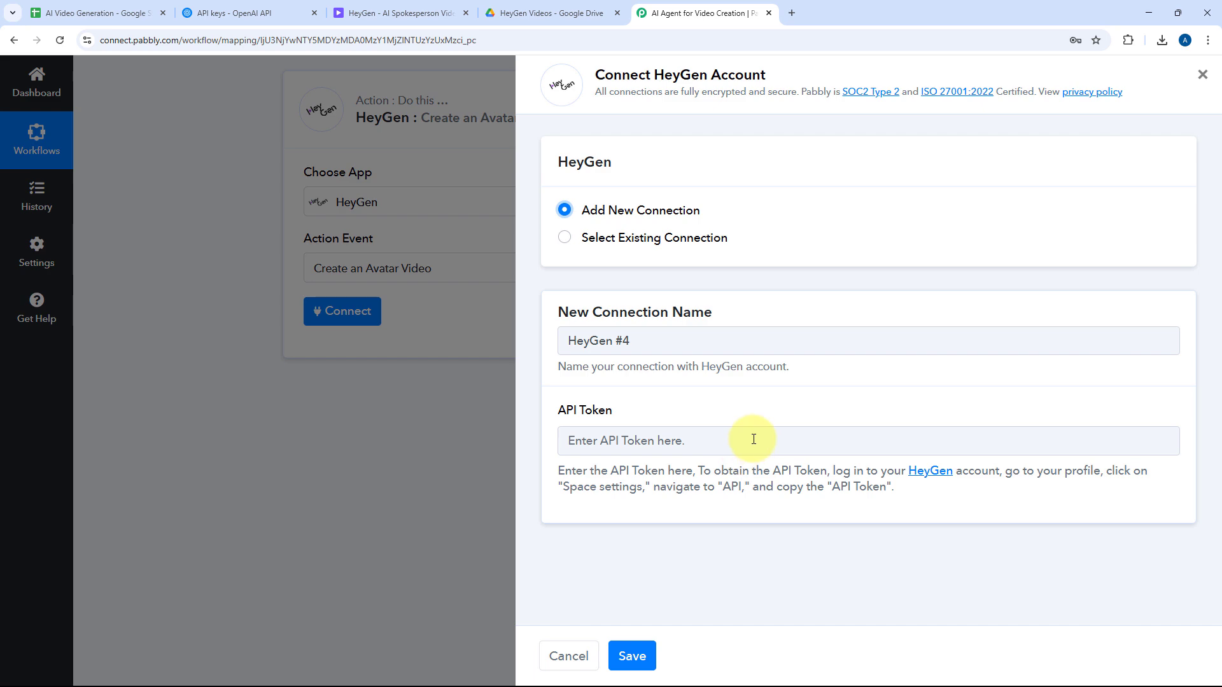
click(407, 14)
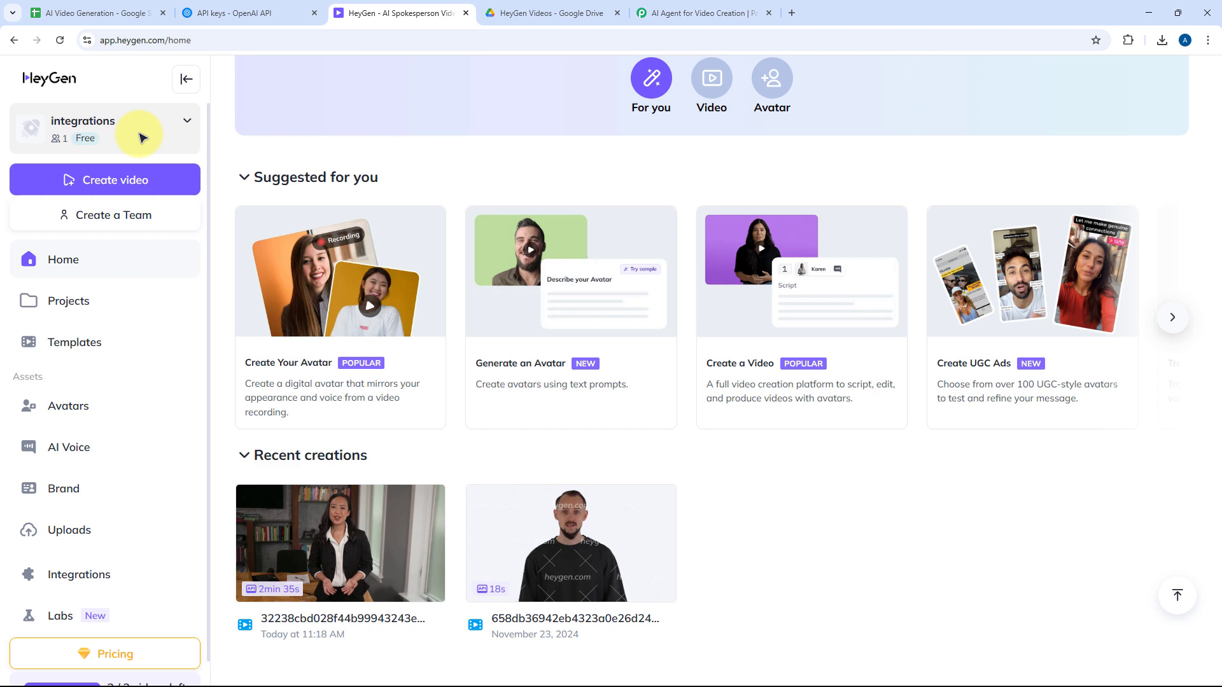
click(142, 137)
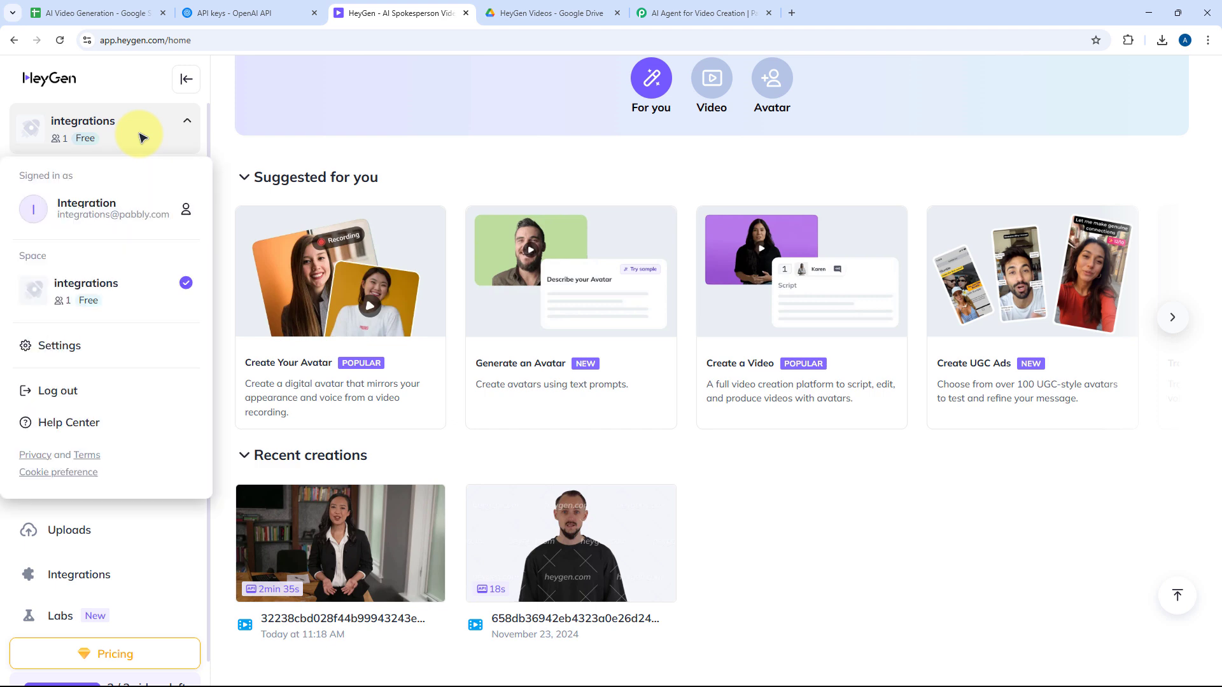
click(126, 348)
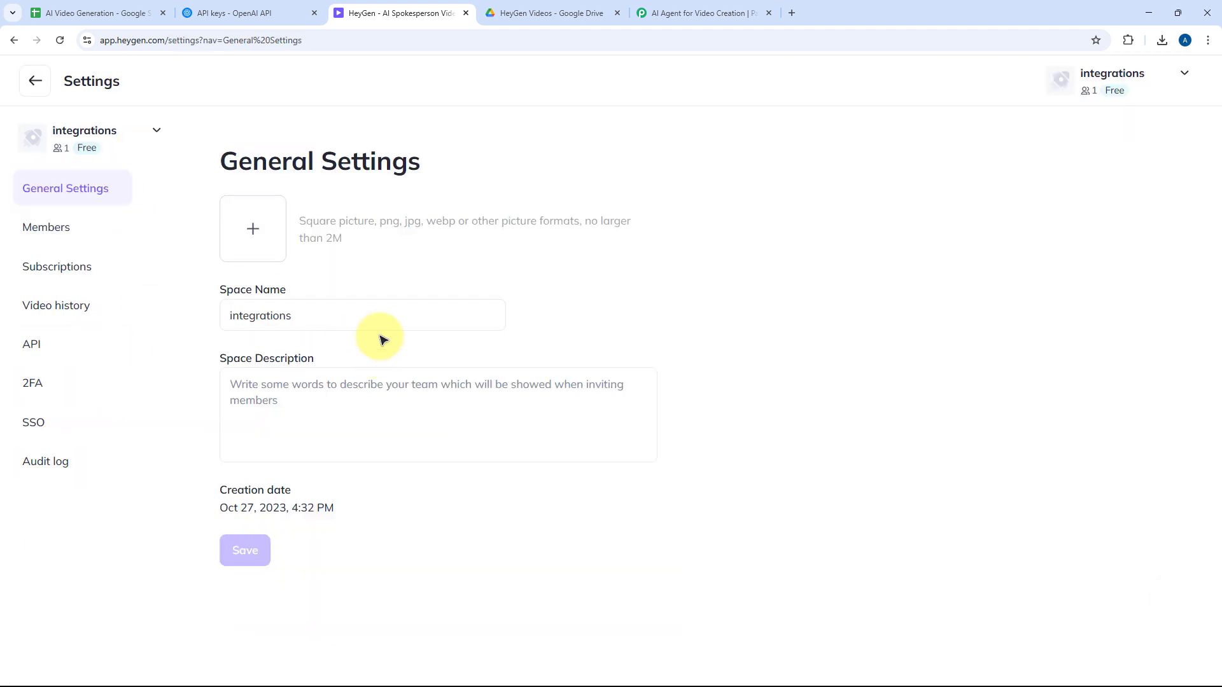
click(72, 351)
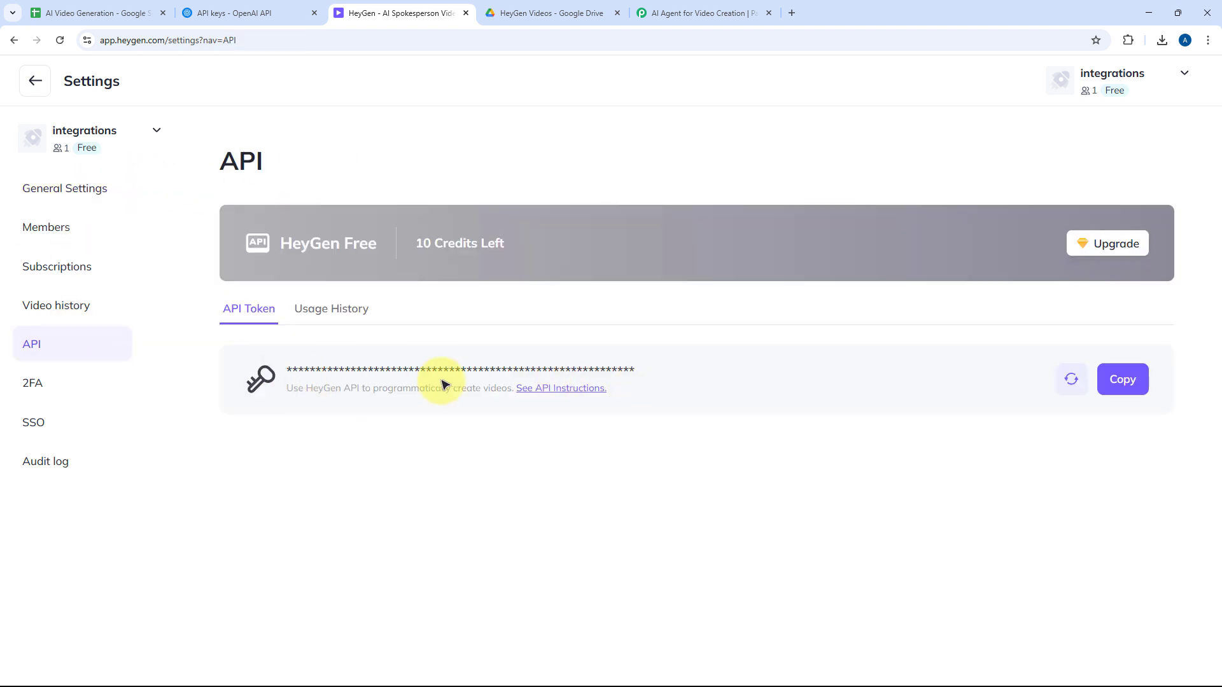
click(1122, 380)
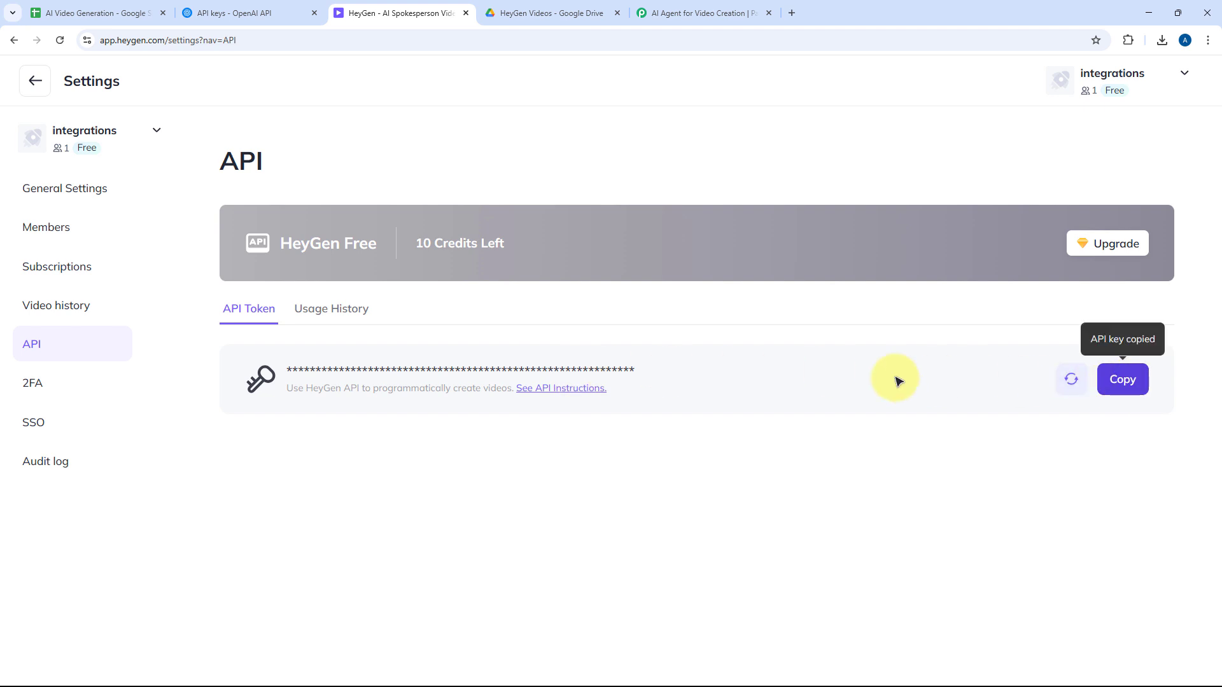
Return to Pabbly Connect, paste the API token into the new HeyGen connection and save it.
click(659, 12)
right_click(615, 437)
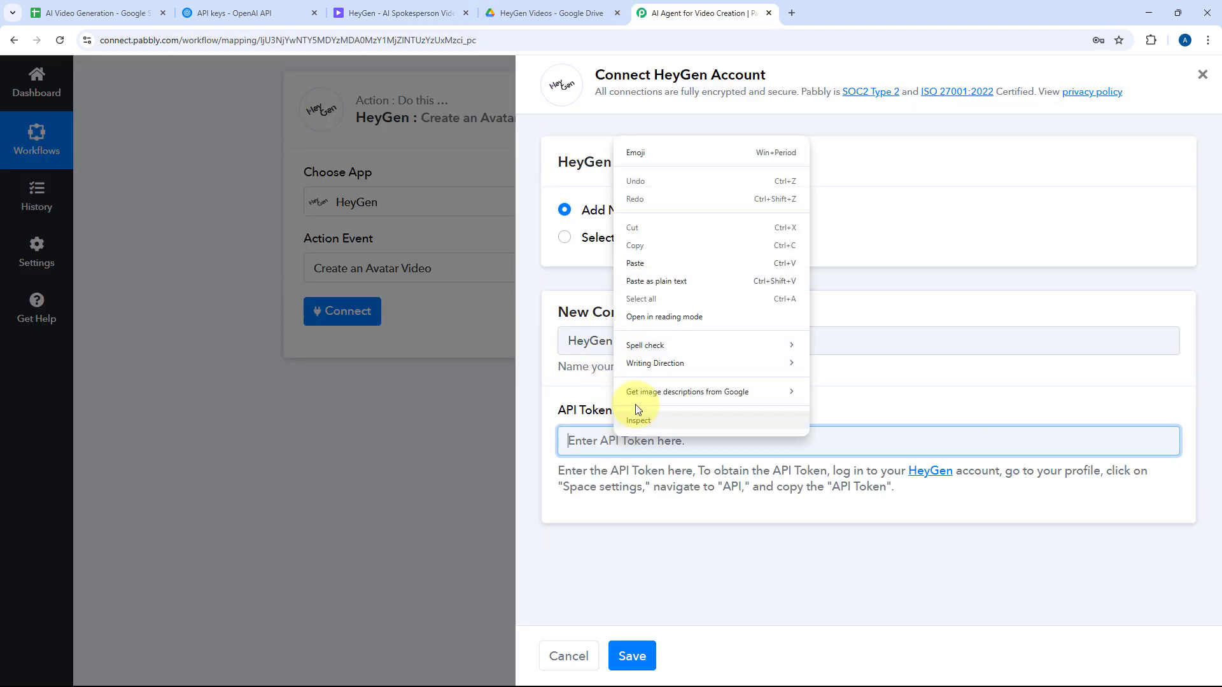
click(636, 267)
click(633, 656)
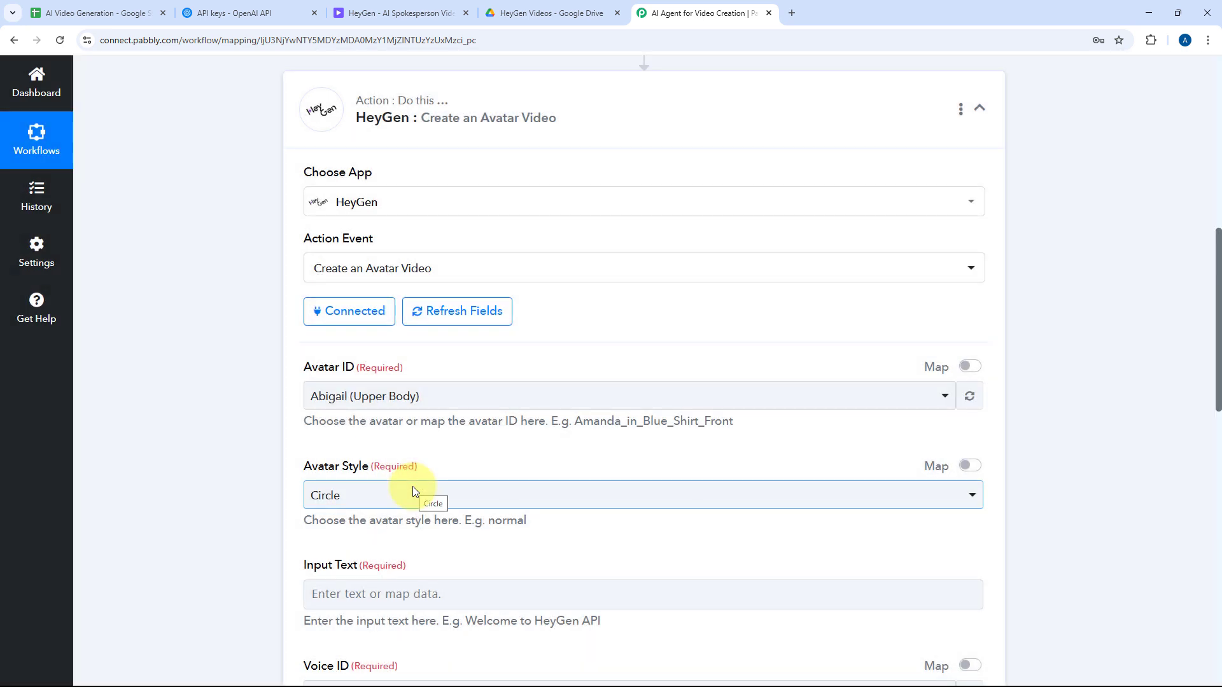
Set the Avatar ID of the HeyGen action to Amanda in Blue Shirt (Front).
click(423, 394)
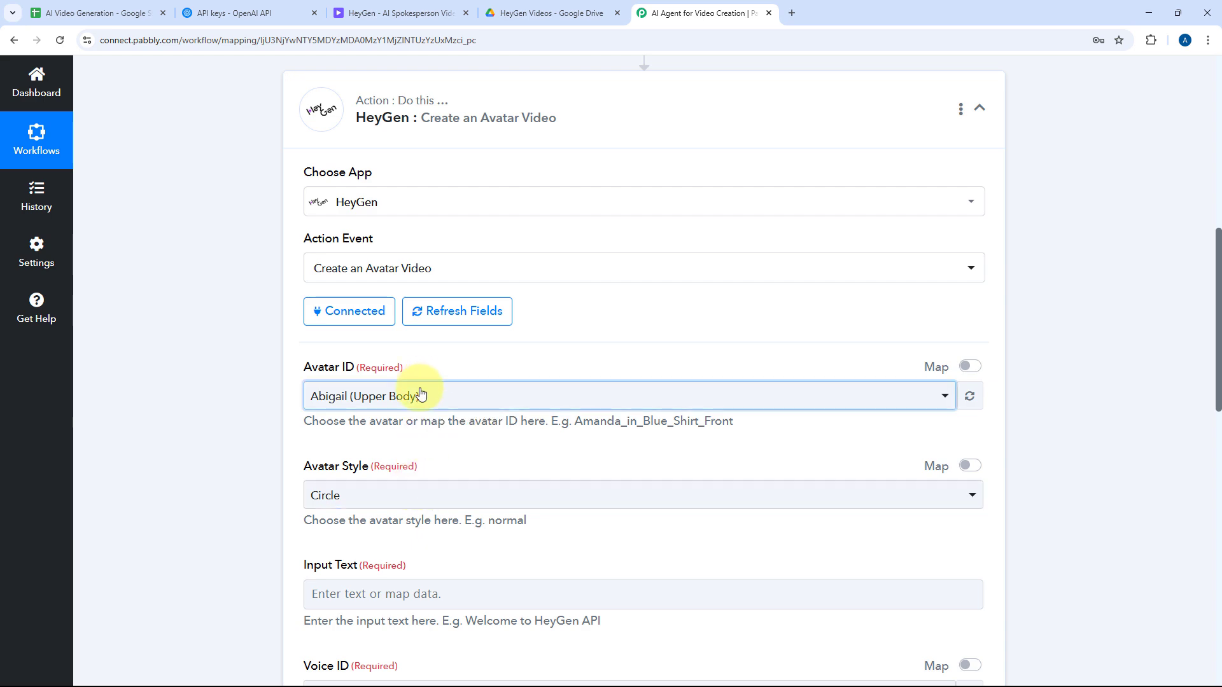
scroll(249, 311, down, 5)
scroll(548, 286, down, 20)
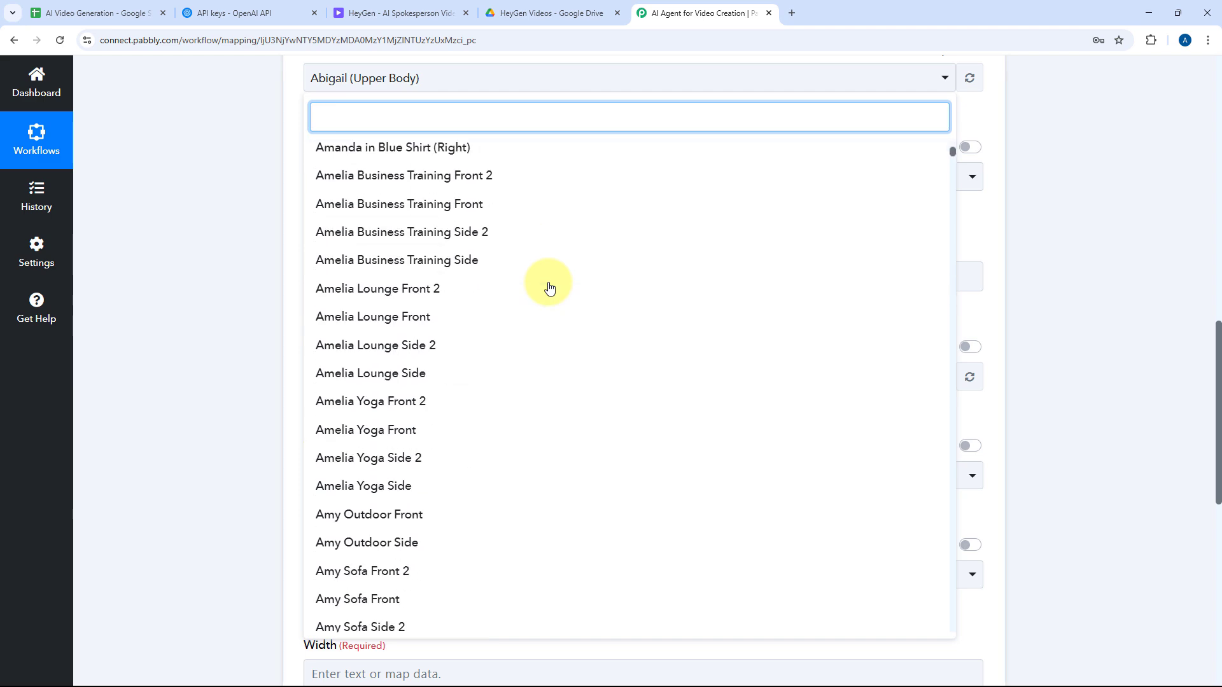
scroll(549, 289, down, 20)
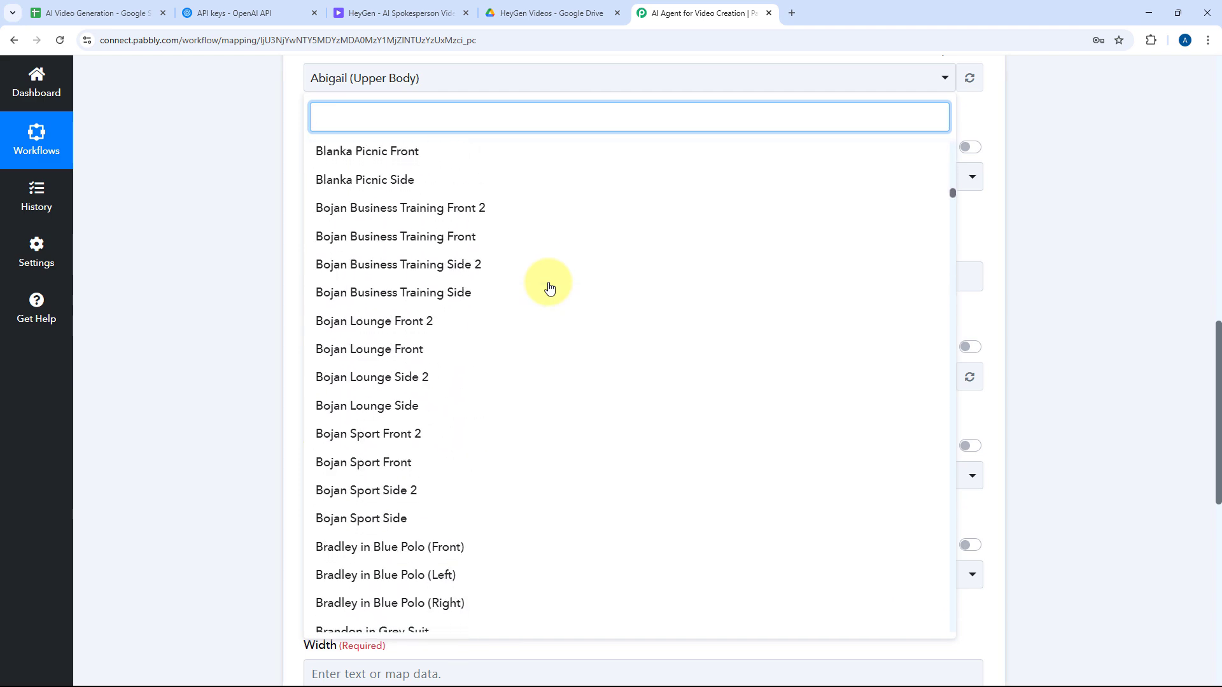
scroll(550, 289, up, 20)
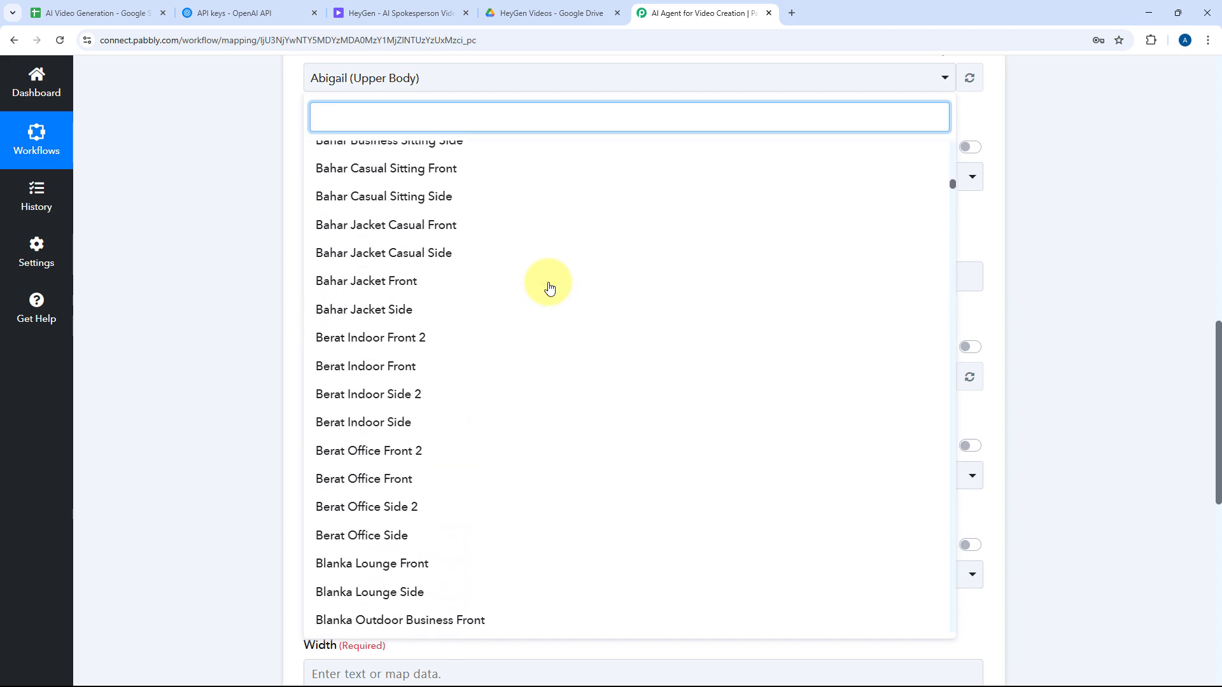
scroll(549, 288, up, 20)
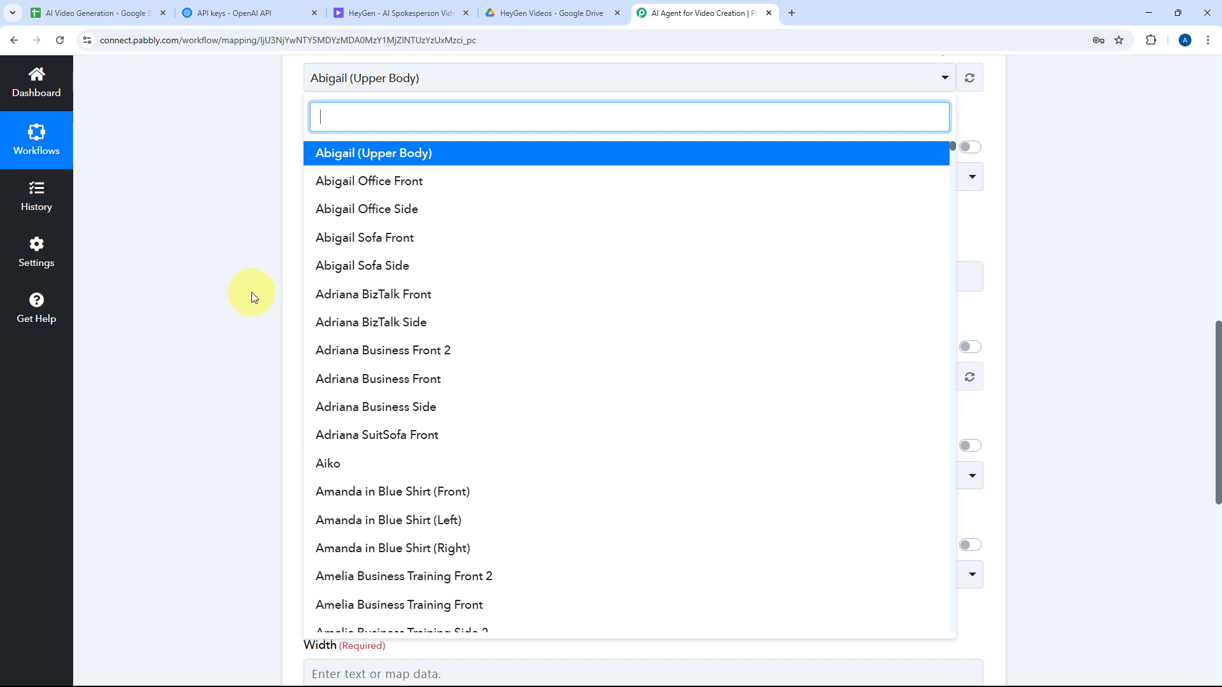
scroll(458, 322, down, 2)
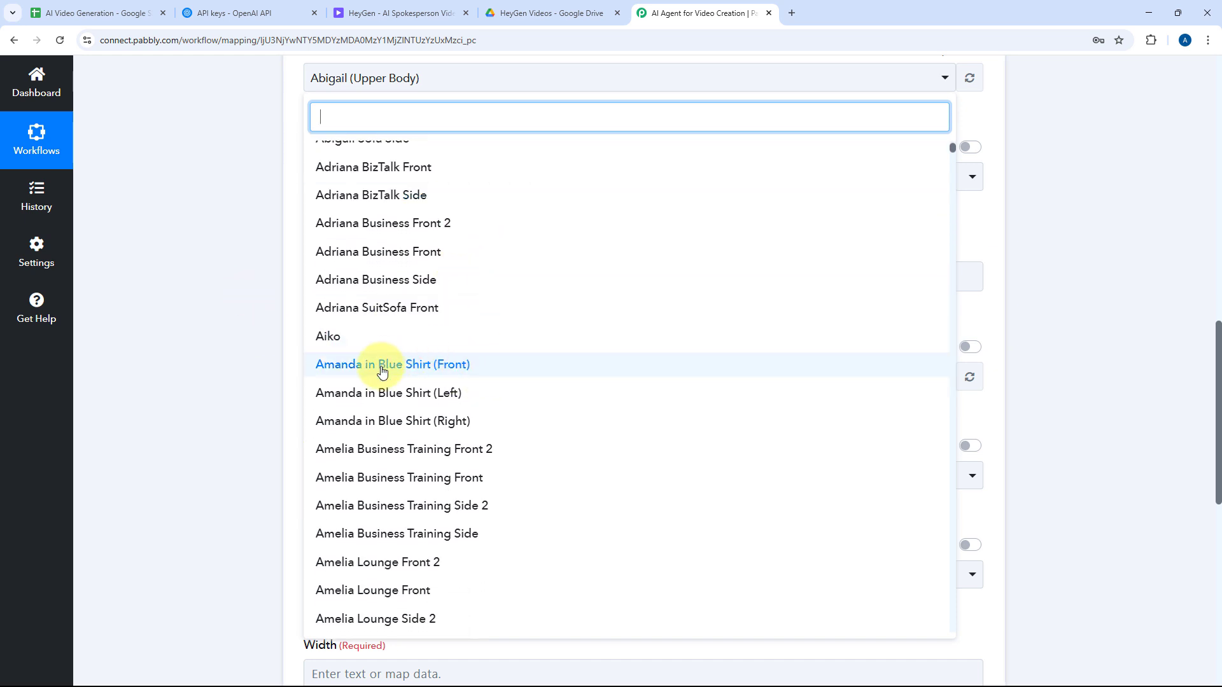
scroll(407, 316, down, 1)
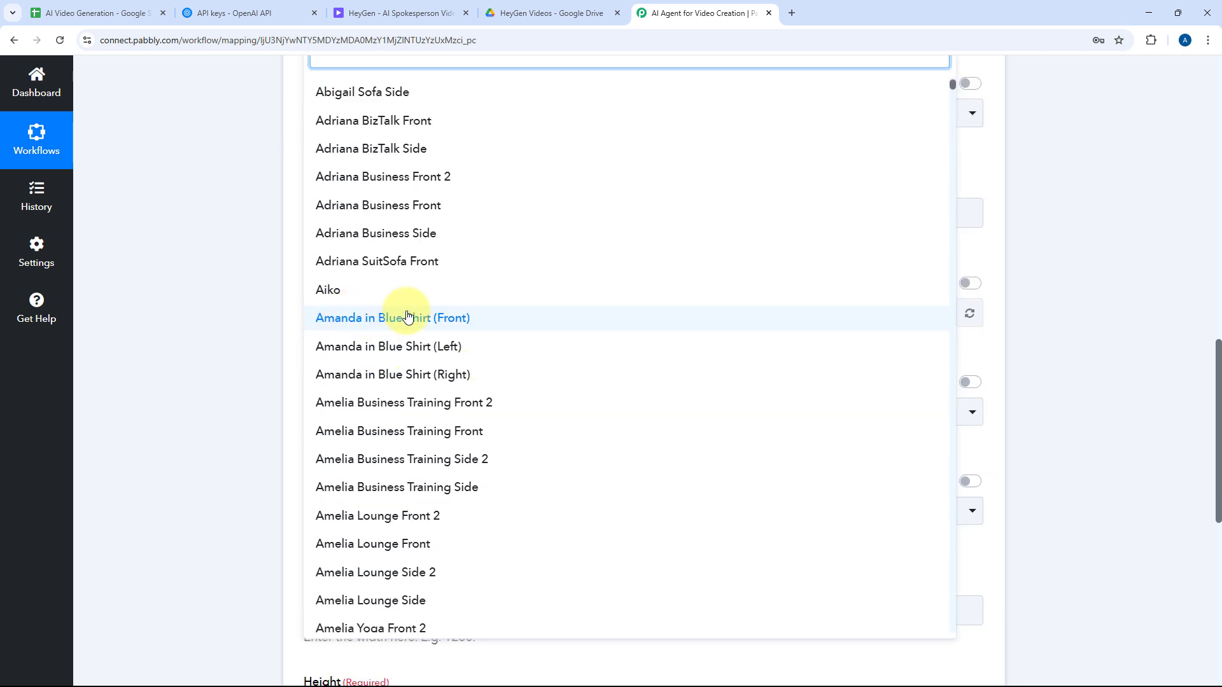
click(406, 318)
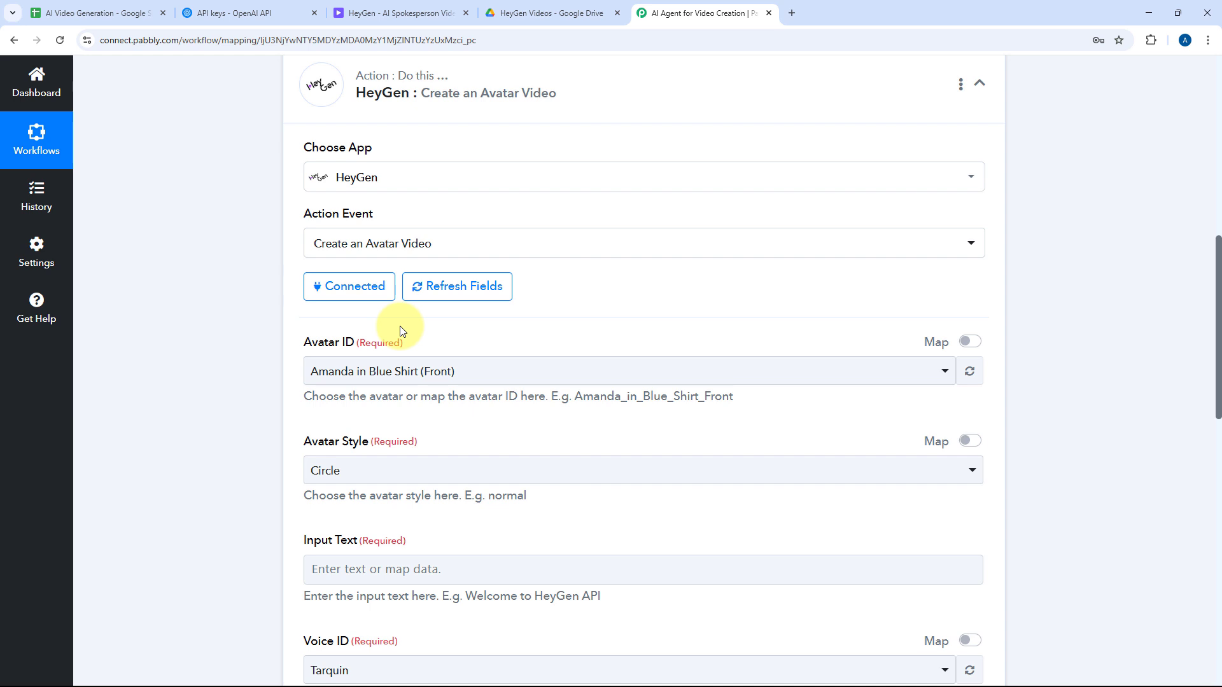
Preview the mapping option for Avatar ID, restore the fixed selection, and check the columns of the AI Video Generation spreadsheet.
click(969, 342)
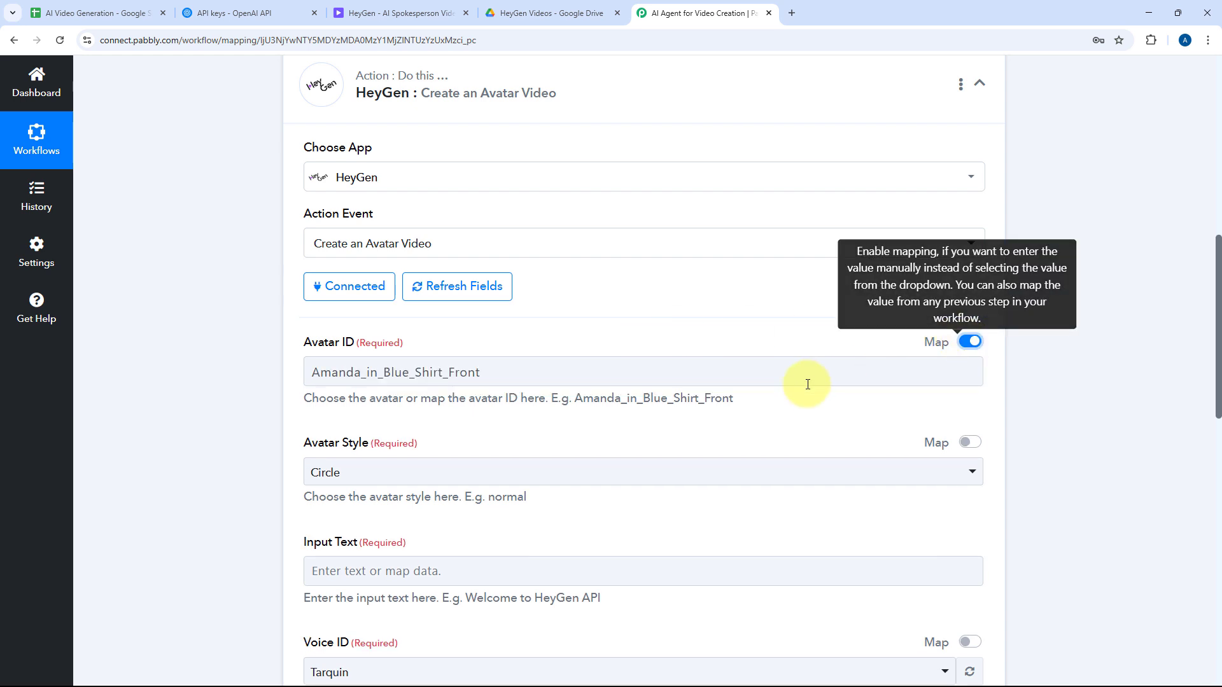
click(969, 344)
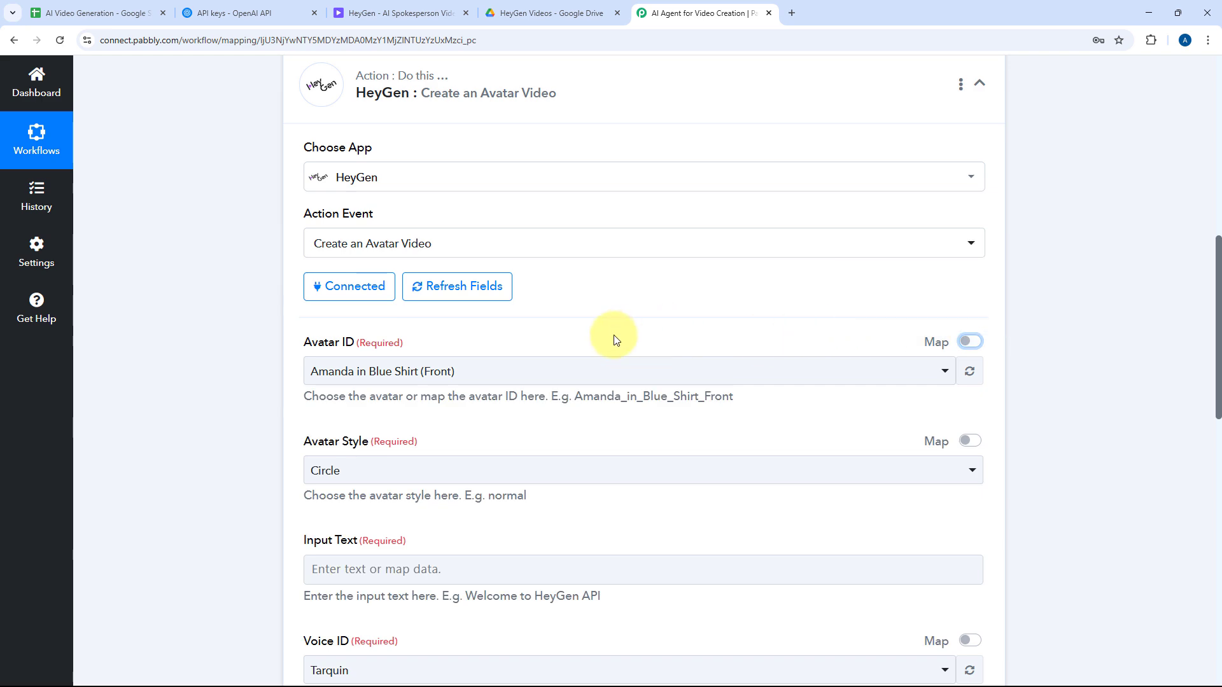
click(99, 13)
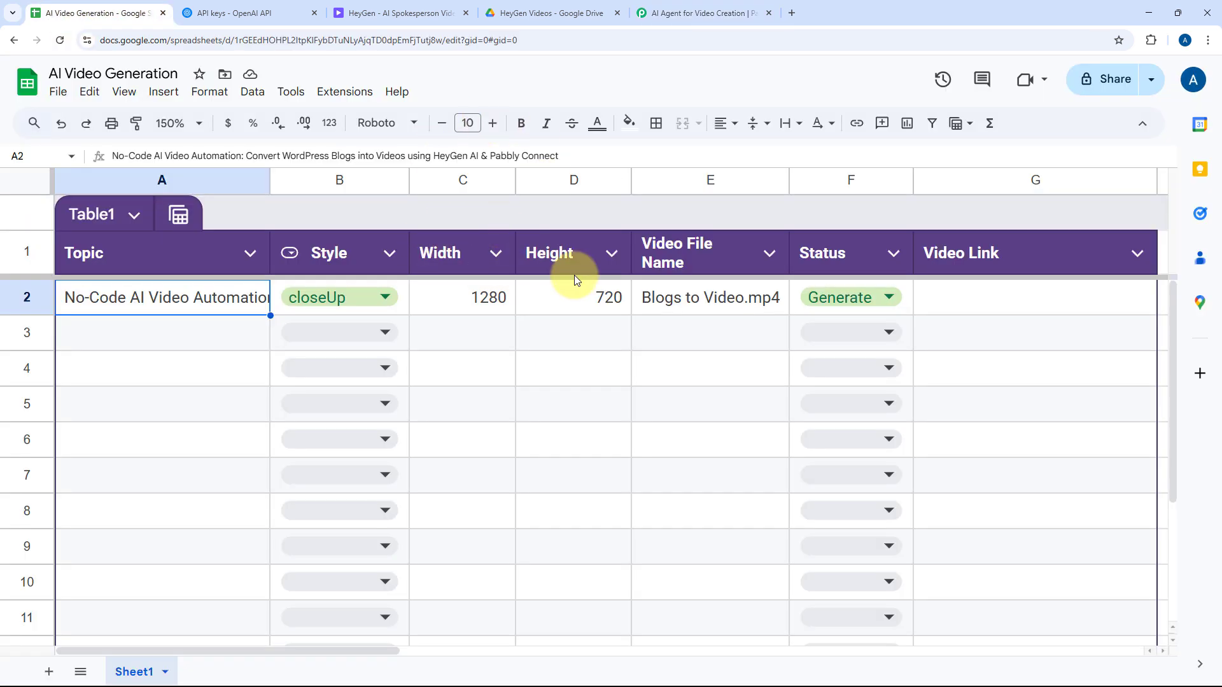
click(645, 12)
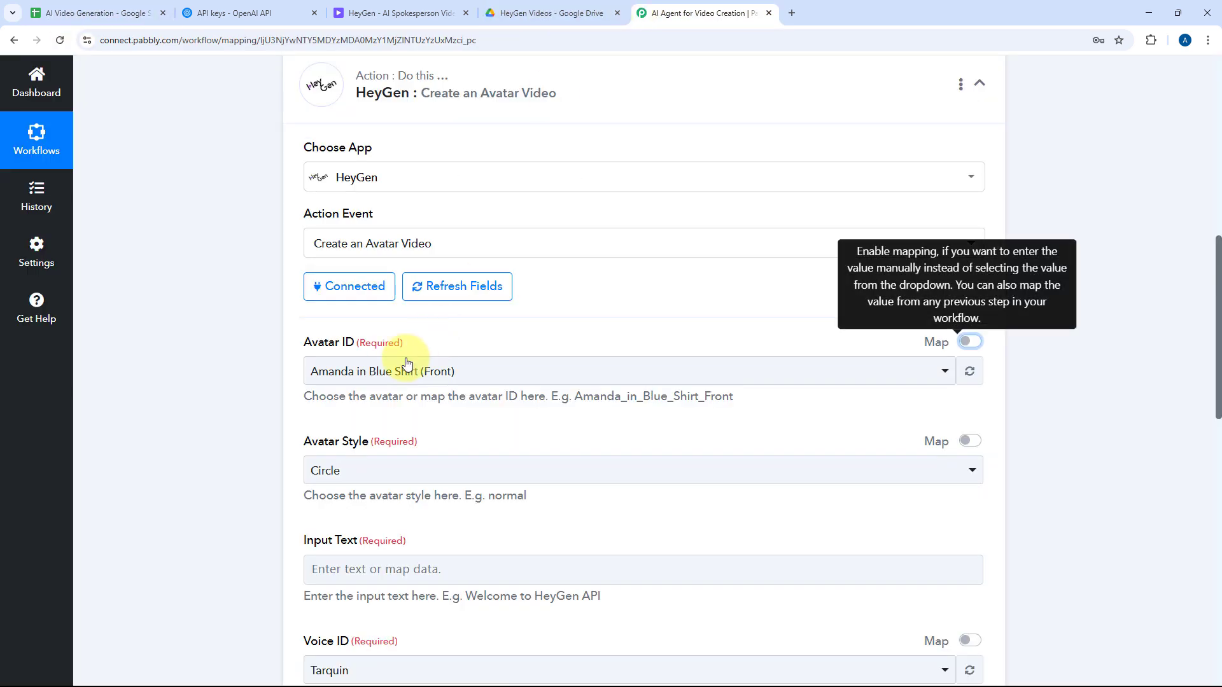
Compare the available Avatar Style options with the Style column in the AI Video Generation spreadsheet.
scroll(386, 334, down, 2)
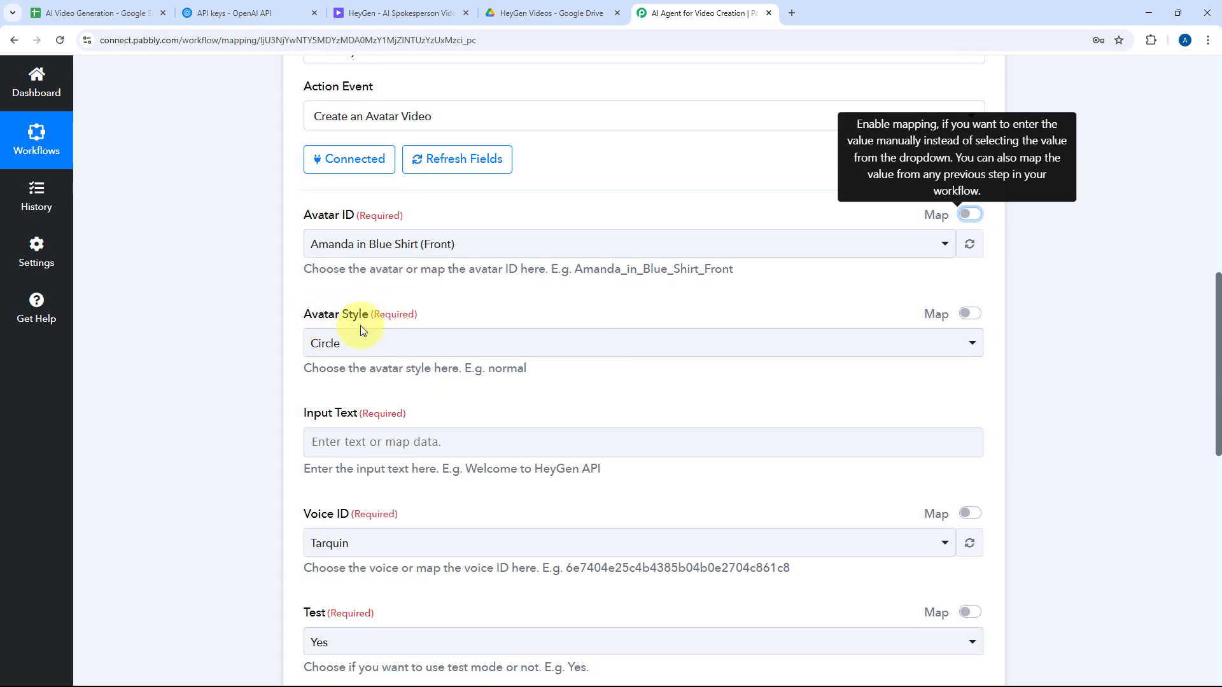
click(388, 344)
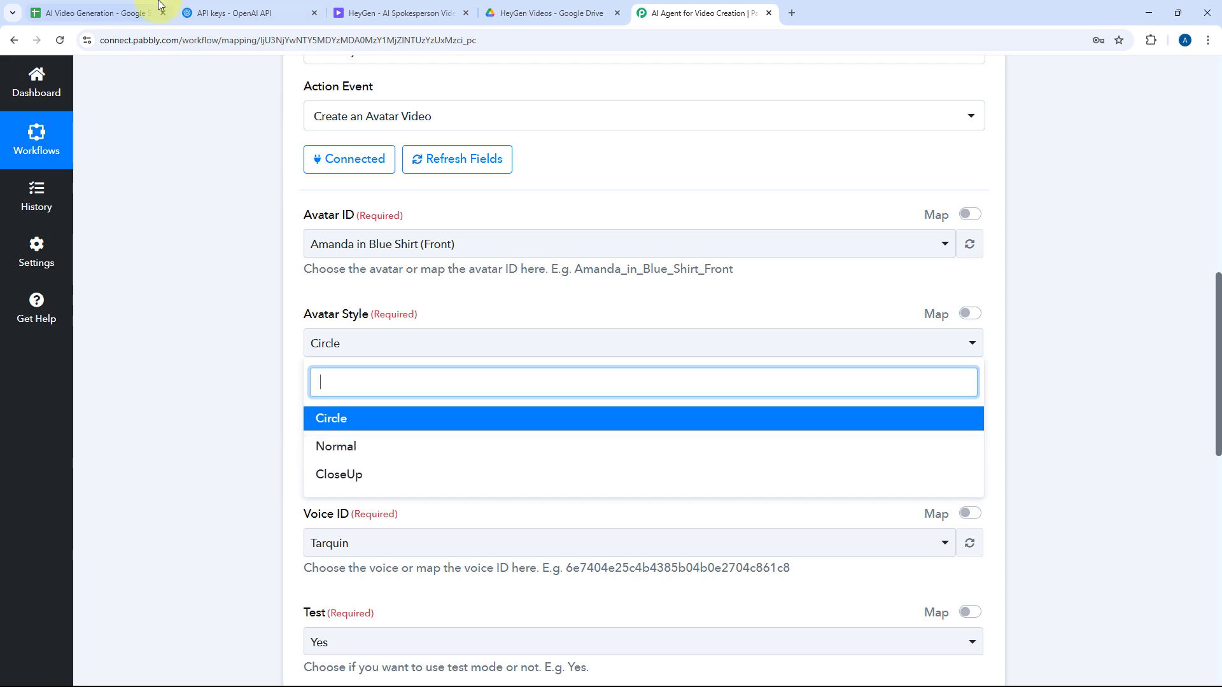
click(96, 13)
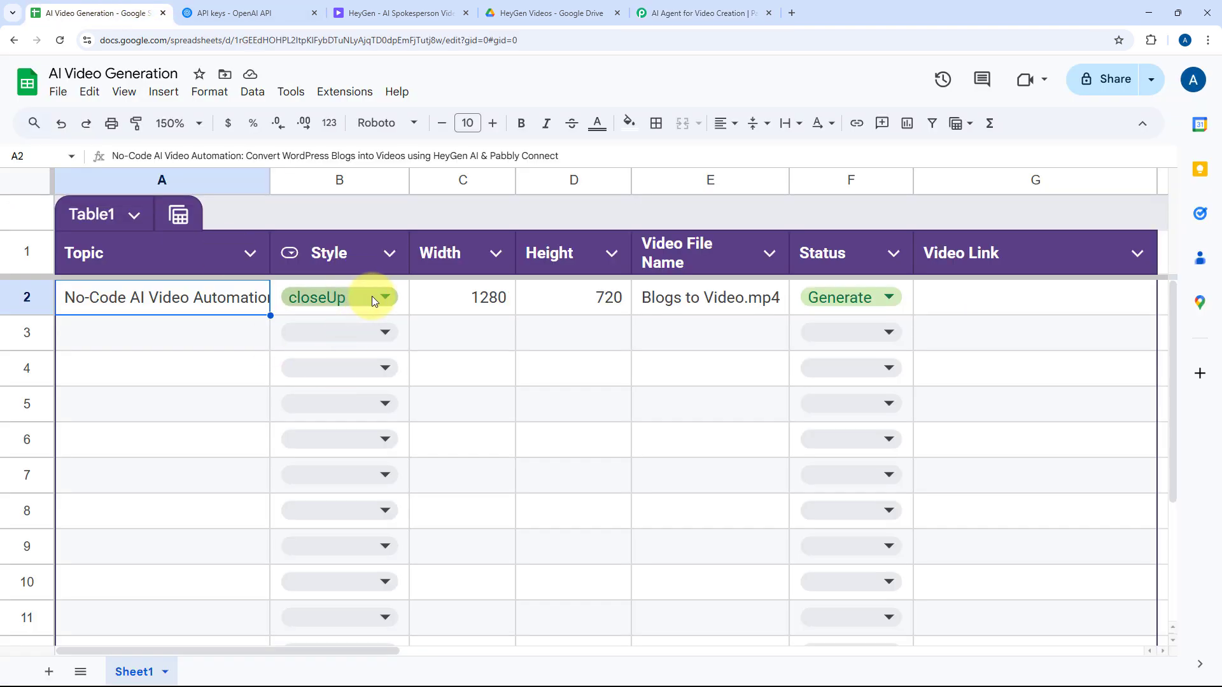
click(666, 9)
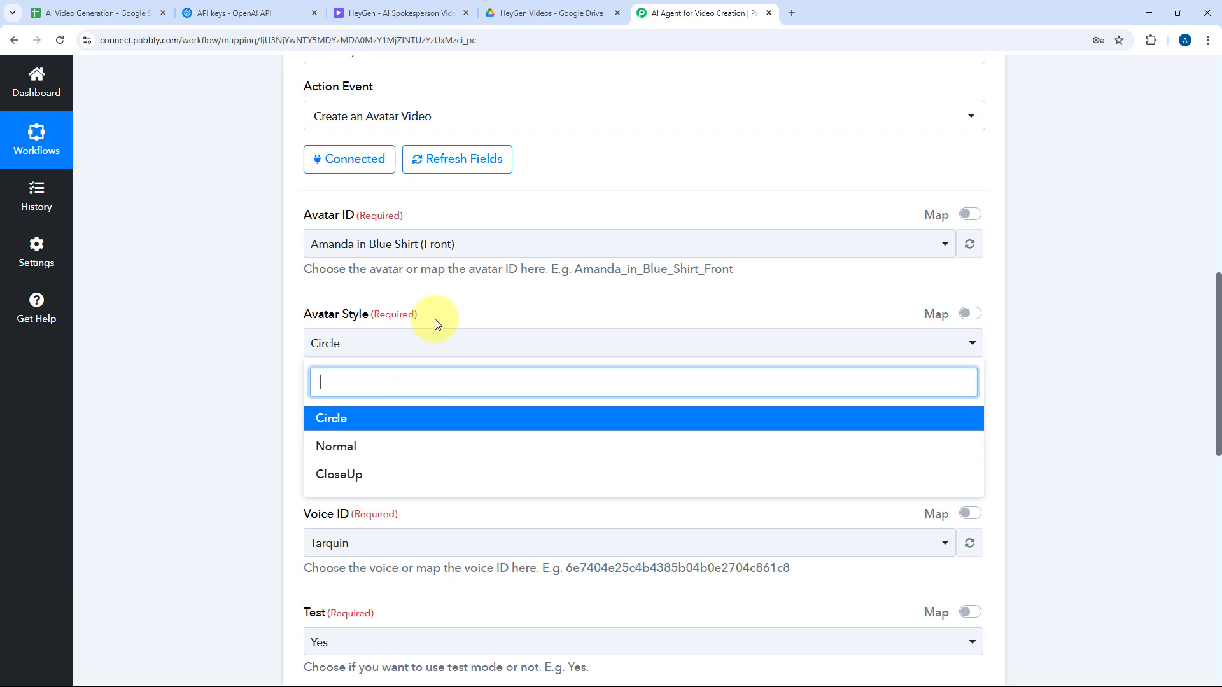
click(566, 316)
Enable mapping for Avatar Style and replace its value with the Style field from the Google Sheets trigger.
click(968, 313)
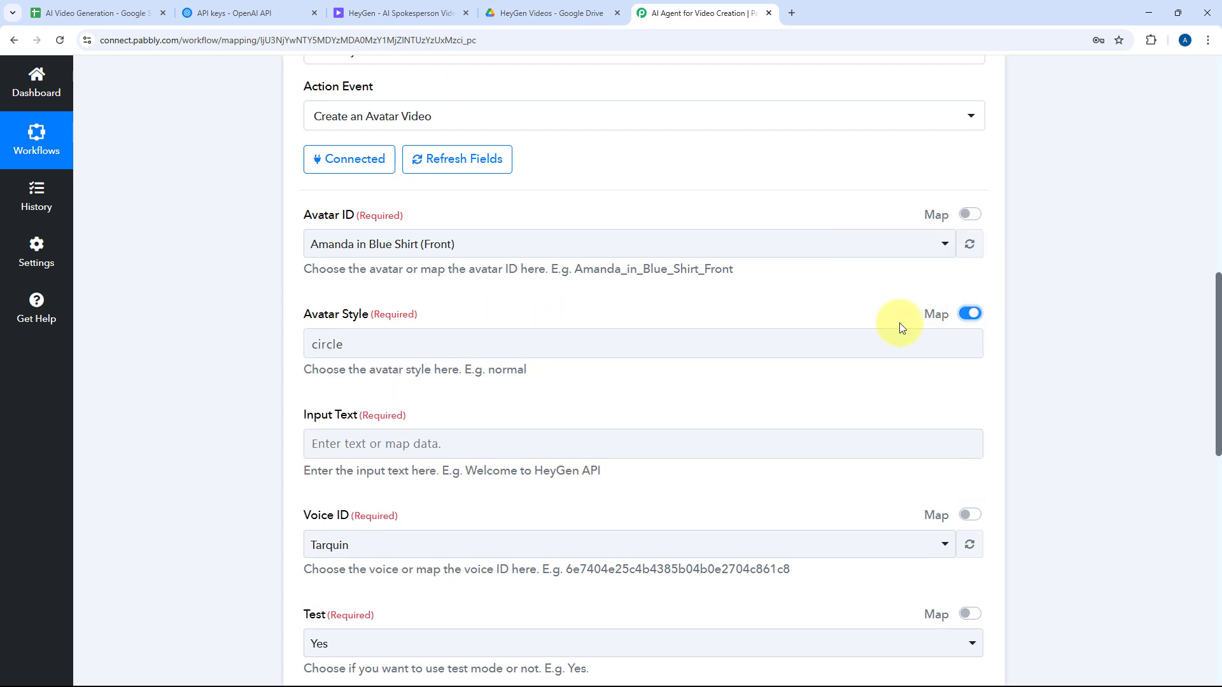
click(507, 331)
drag(507, 338, 274, 355)
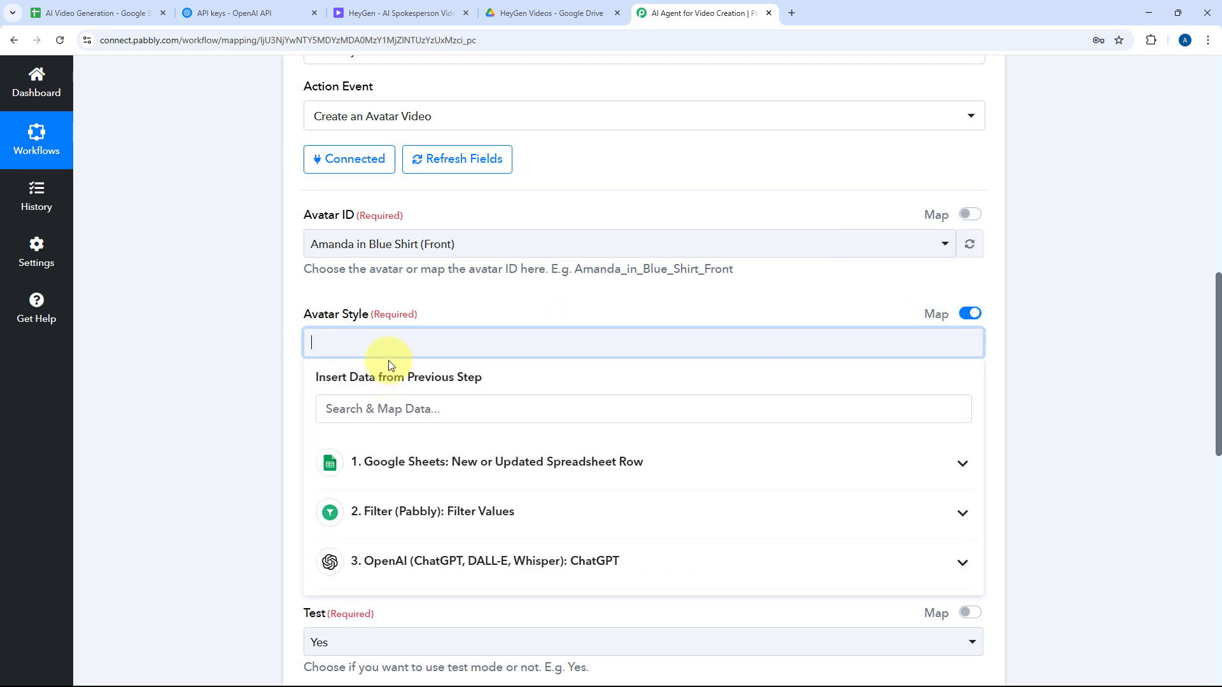
scroll(270, 379, down, 2)
click(354, 337)
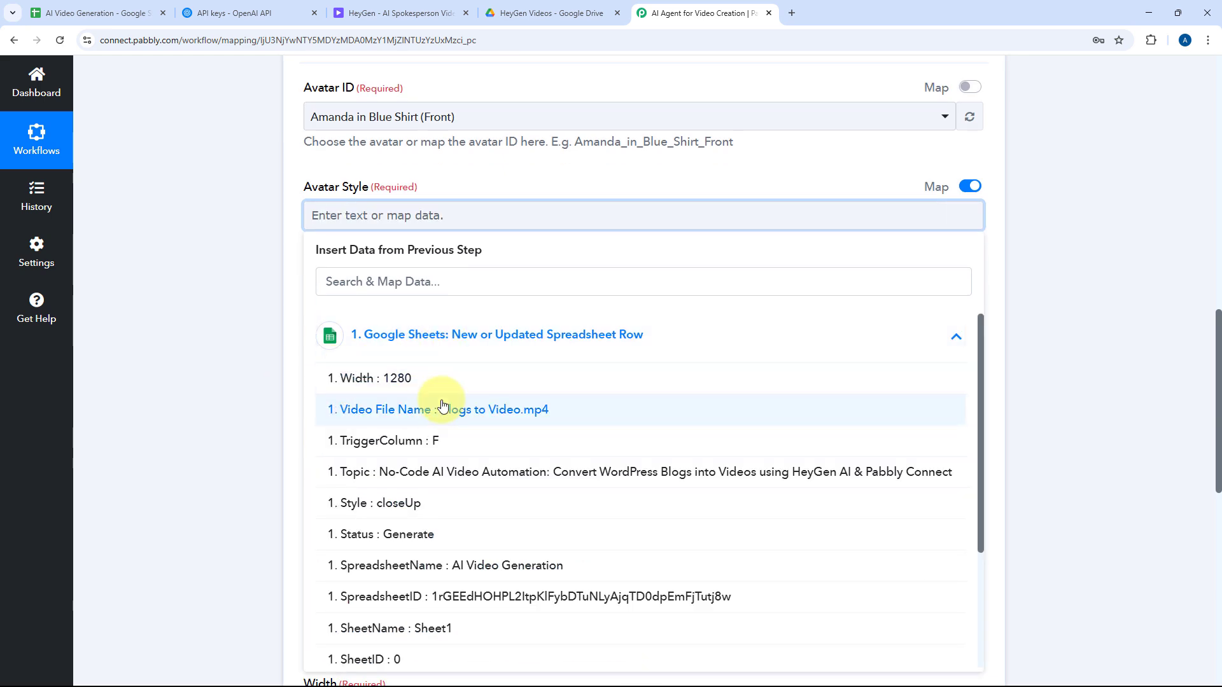
scroll(444, 405, down, 2)
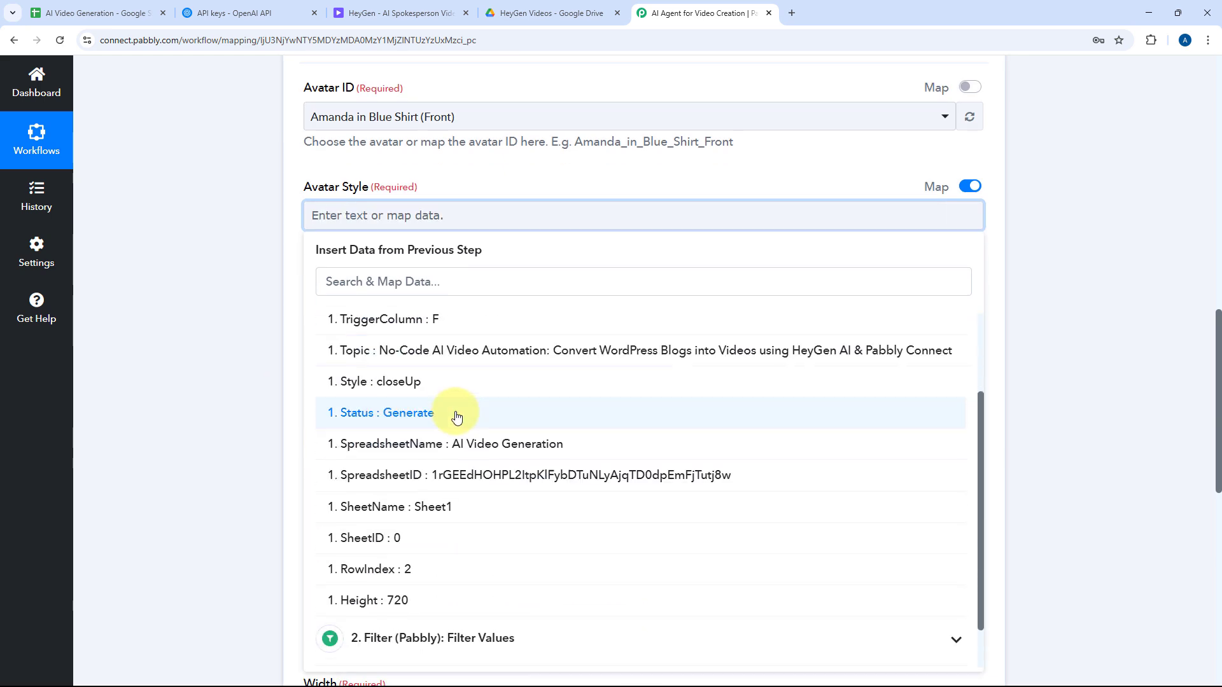
click(415, 377)
click(282, 271)
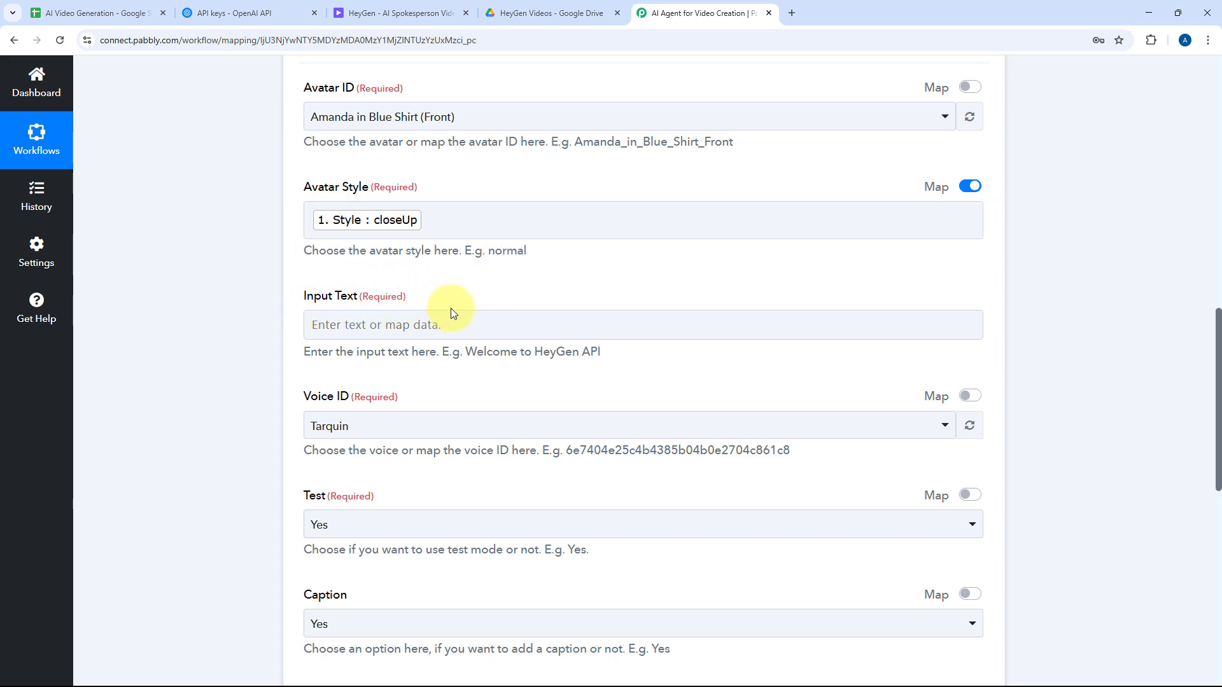
Map Input Text to the Choices 0 Message Content field from the ChatGPT step's response.
scroll(542, 306, up, 8)
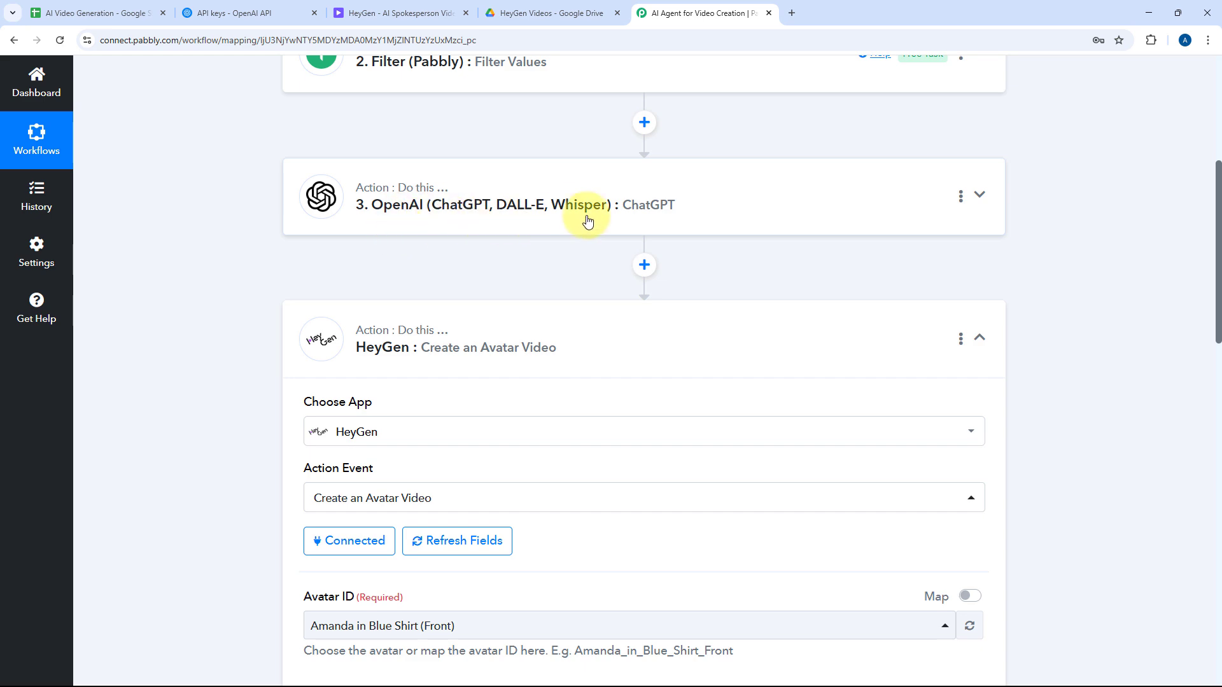
scroll(272, 261, down, 8)
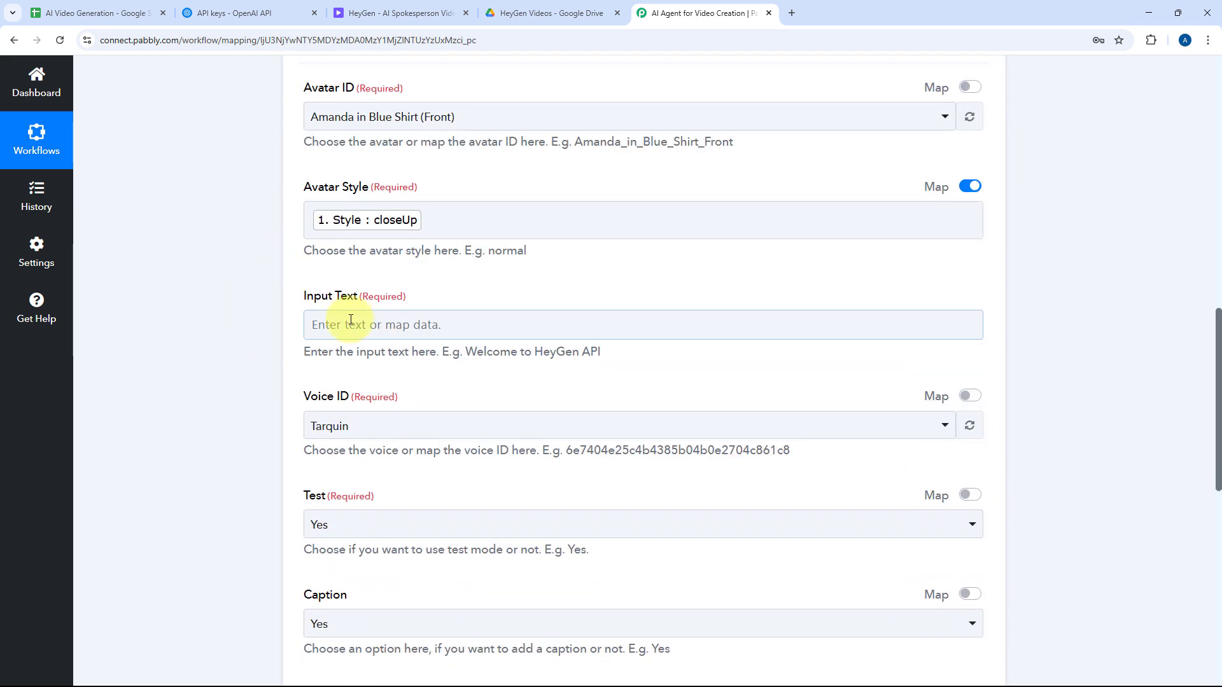
click(344, 327)
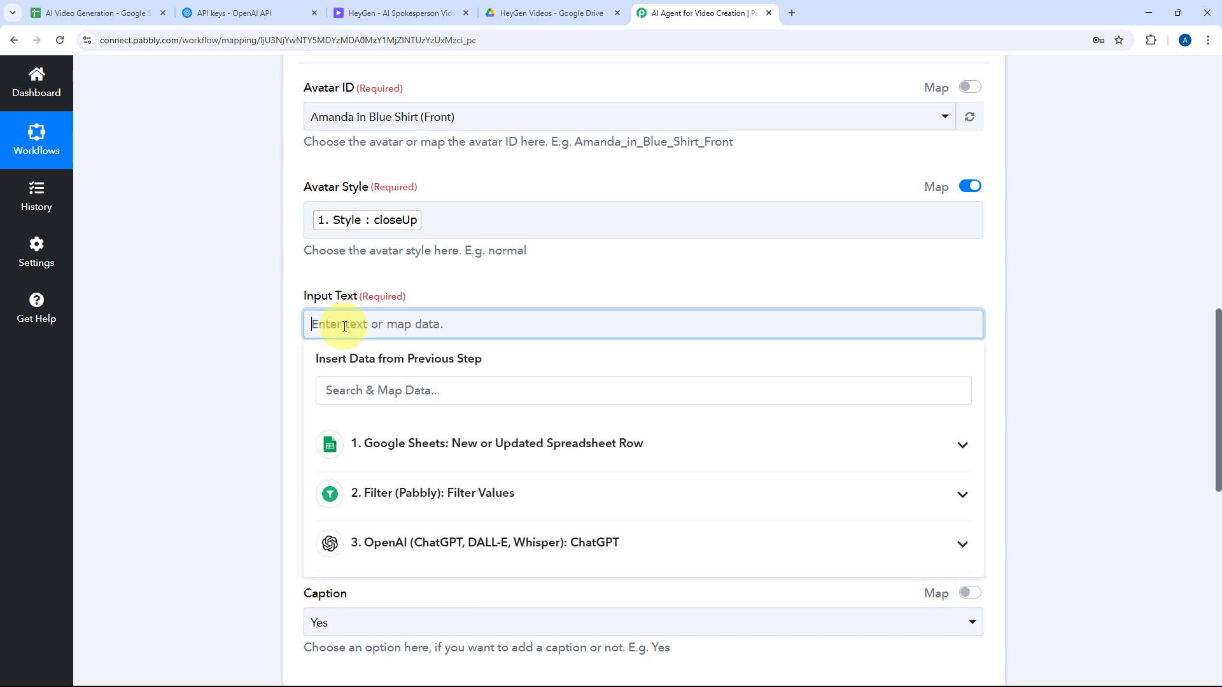
scroll(265, 300, down, 2)
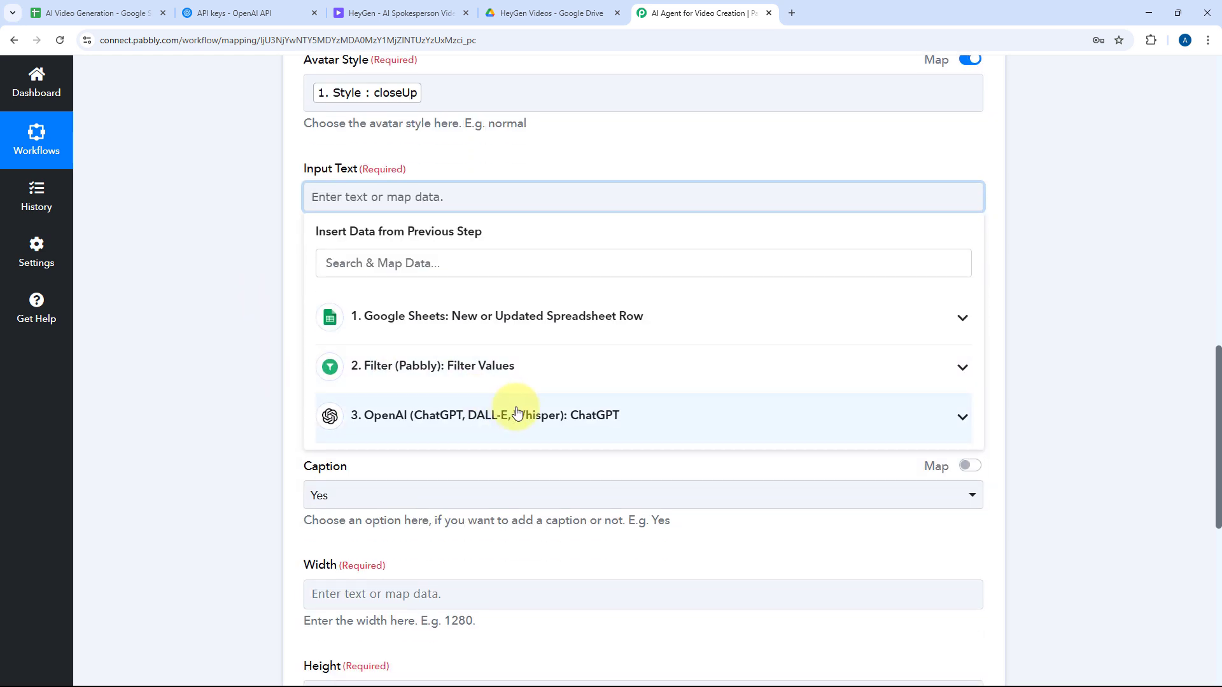
click(495, 435)
scroll(486, 484, down, 2)
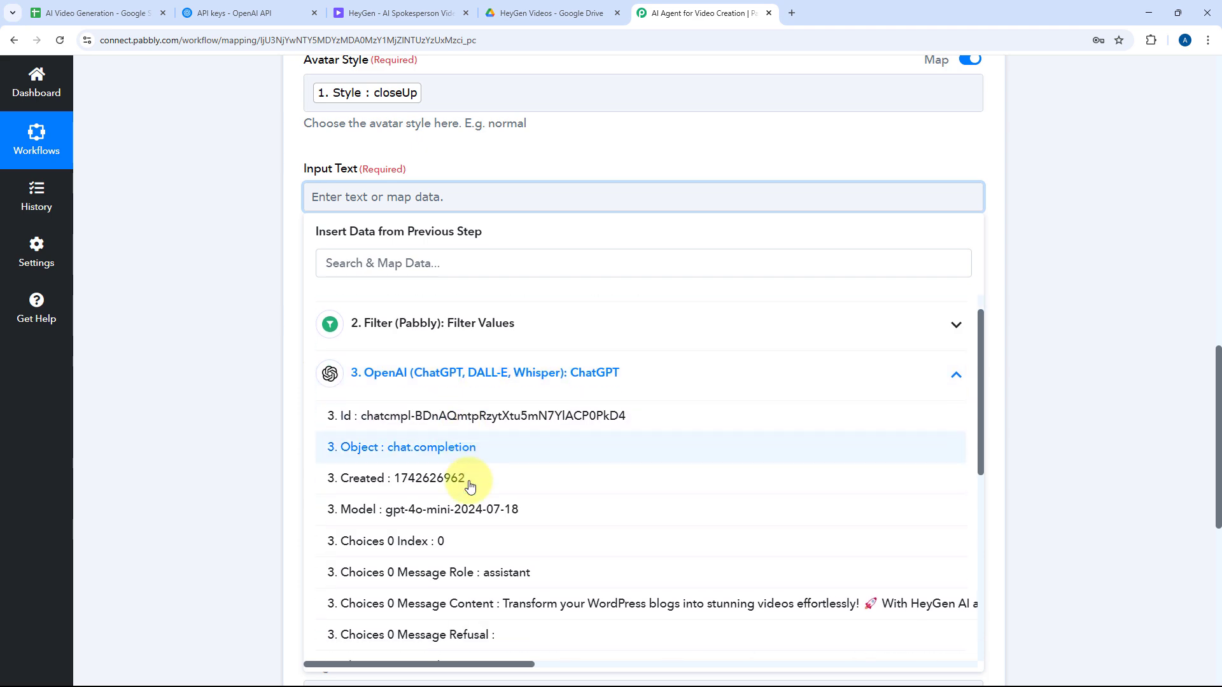
click(502, 530)
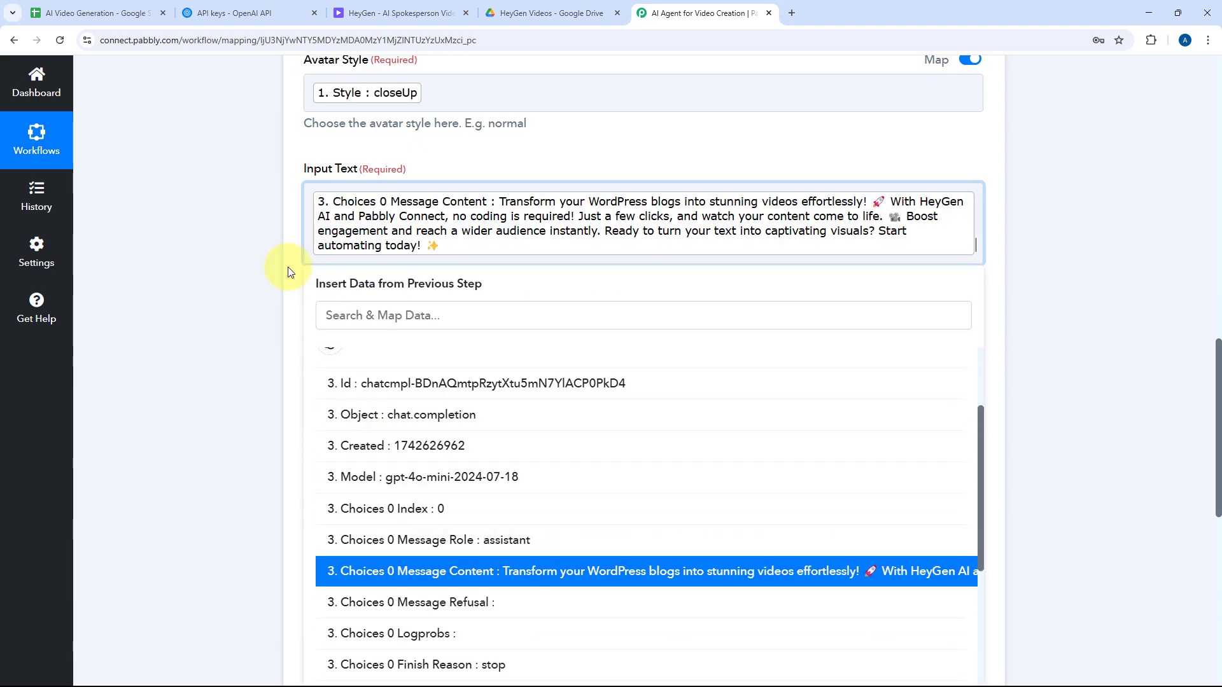
click(284, 267)
Set the Voice ID of the avatar video to Aalia - Natural.
scroll(299, 255, down, 2)
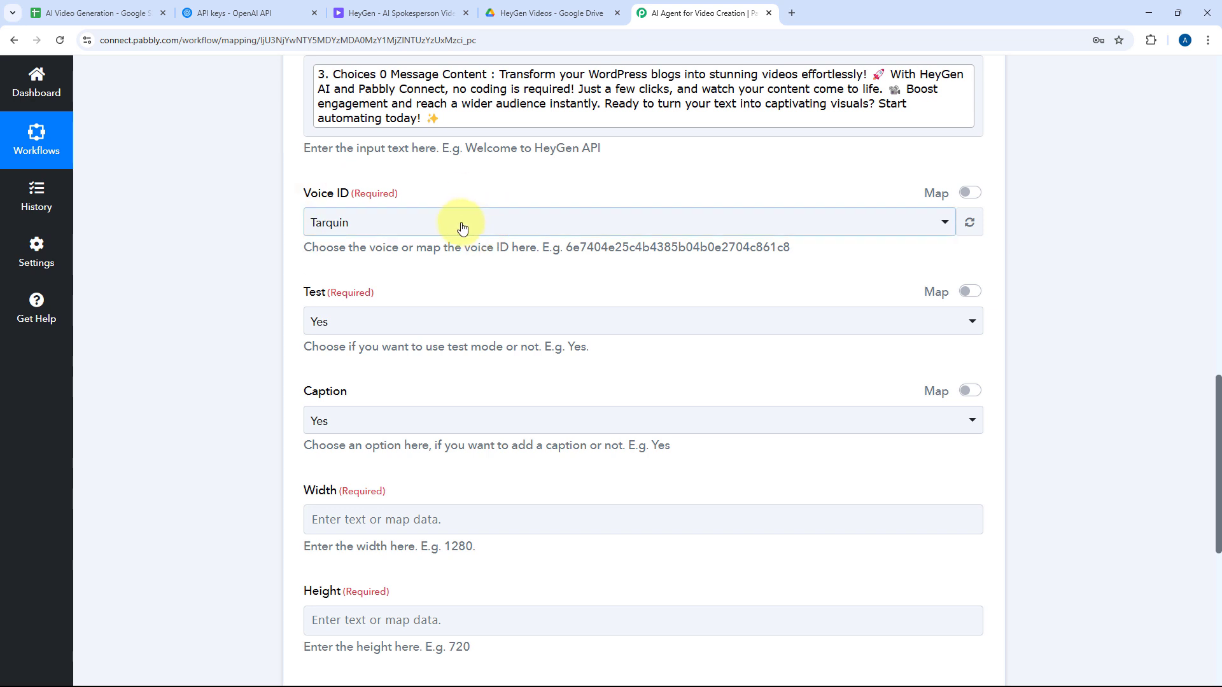
click(433, 226)
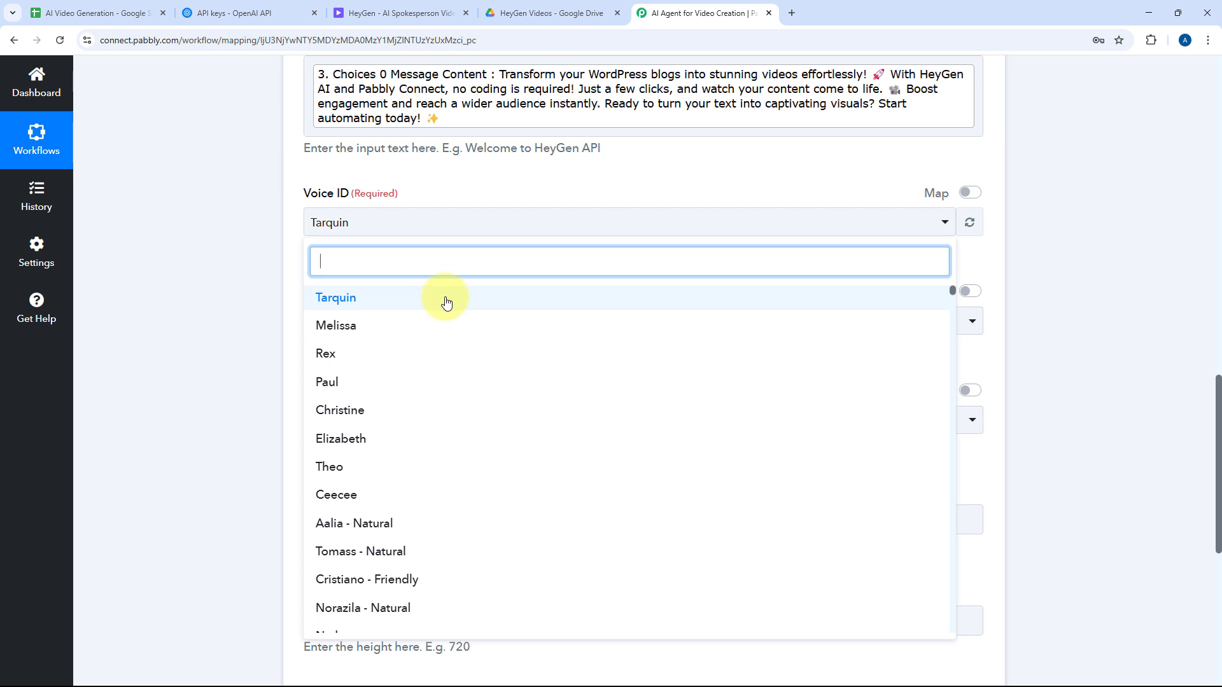
scroll(439, 331, down, 2)
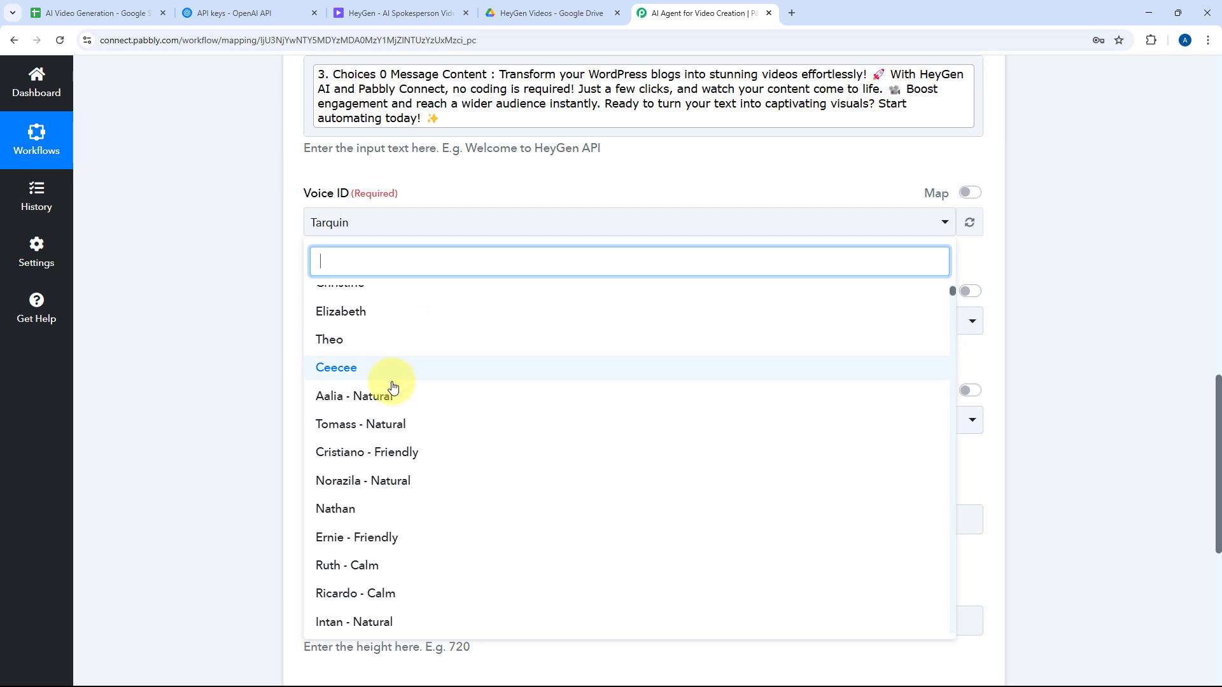
click(344, 401)
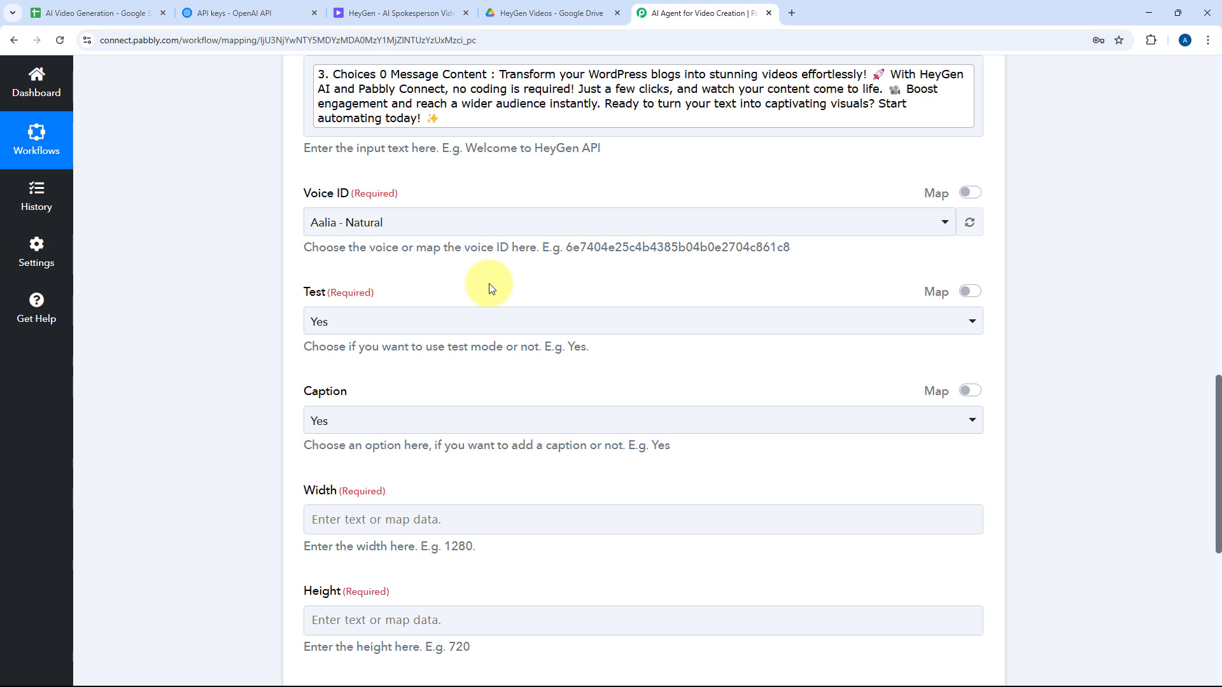
Choose Yes for both the Test and Caption options of the avatar video.
click(471, 318)
click(354, 386)
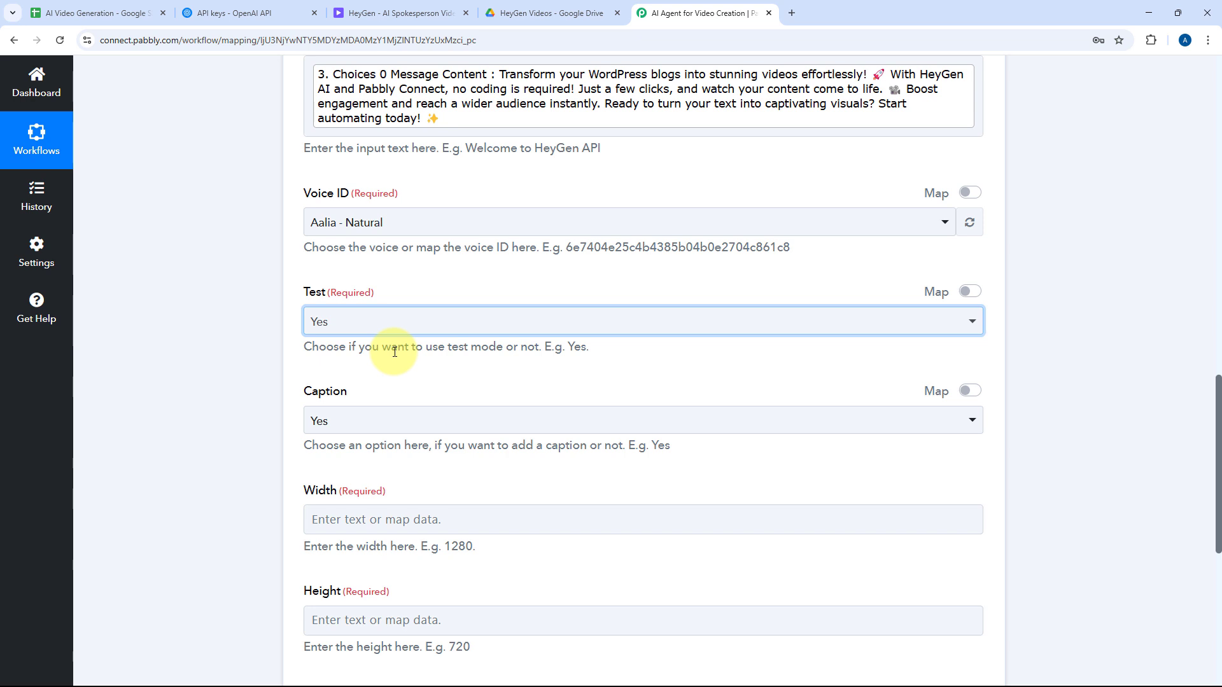
scroll(394, 351, down, 2)
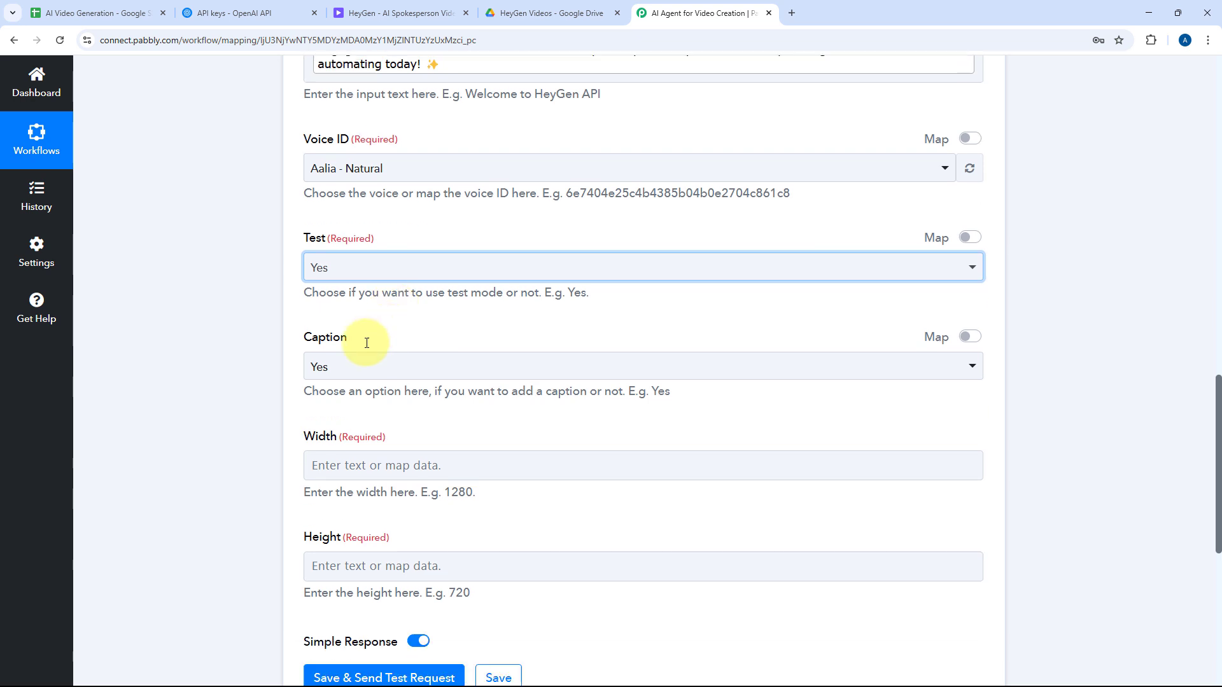
click(369, 337)
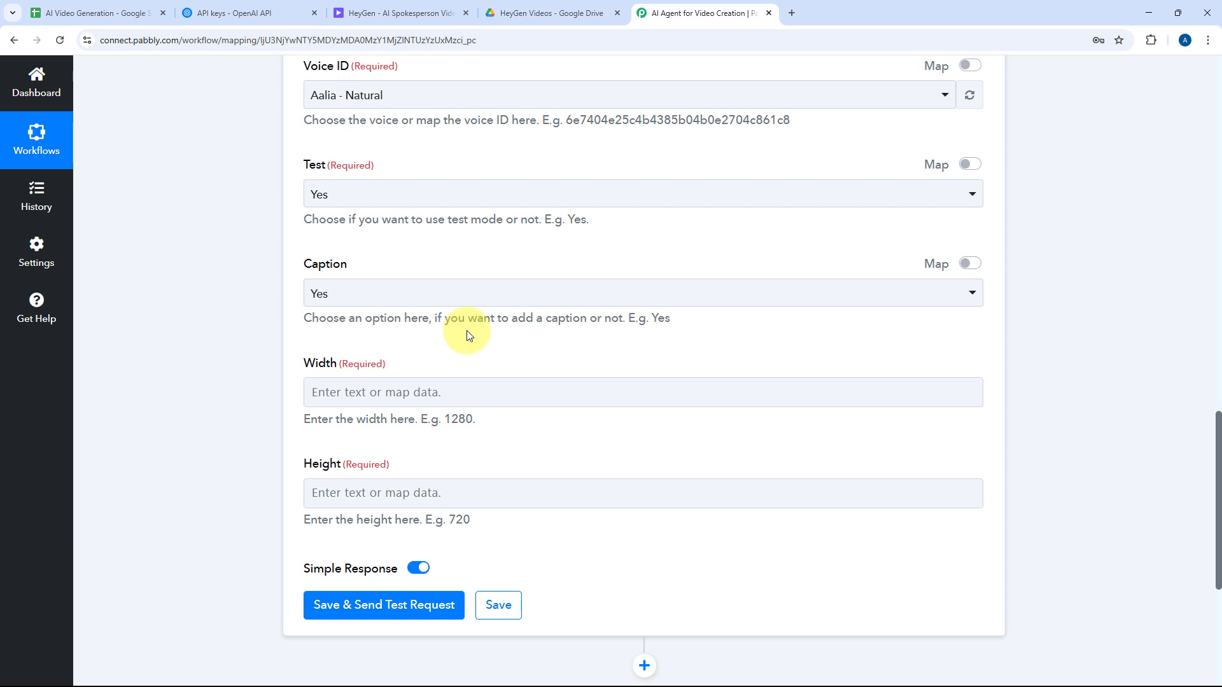
click(354, 293)
click(316, 356)
scroll(308, 350, down, 2)
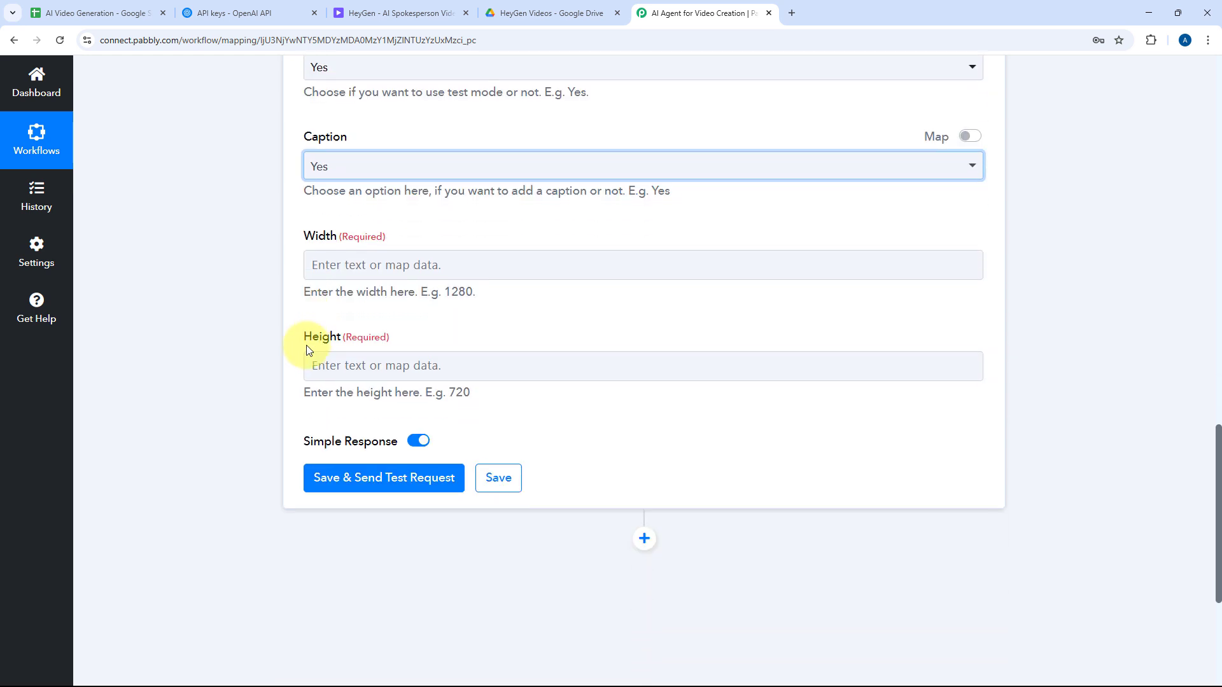
Map the avatar video's Width to the Width field from the Google Sheets trigger.
click(320, 272)
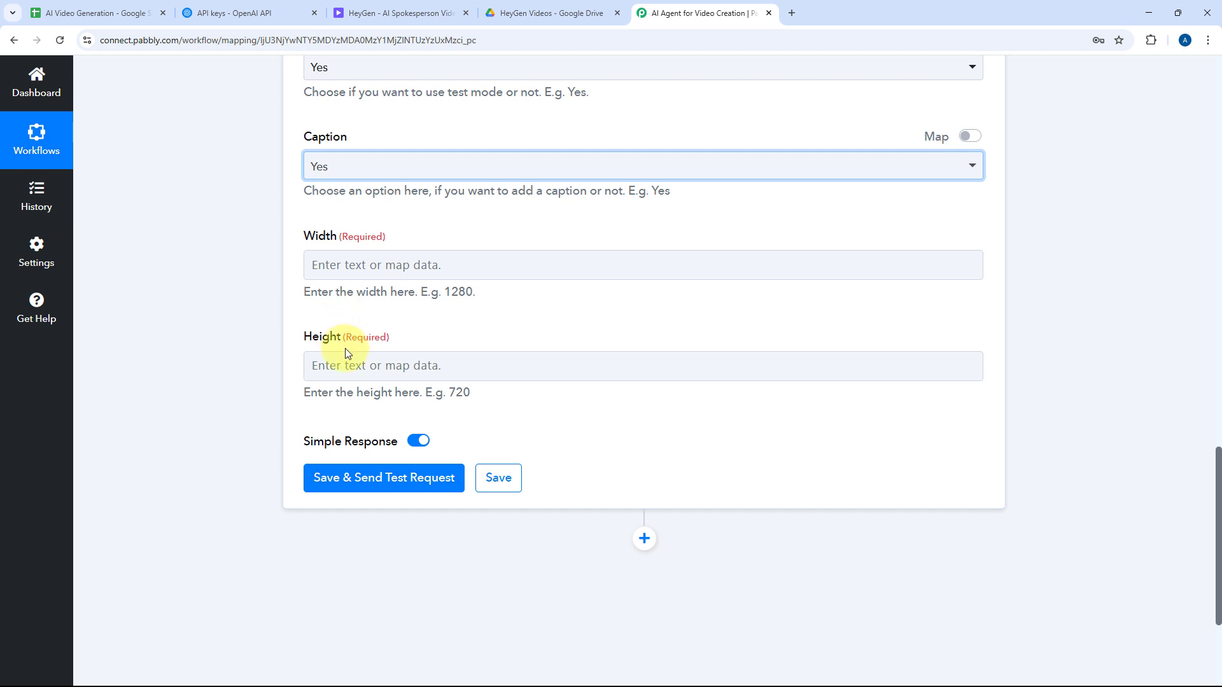
click(324, 265)
click(147, 4)
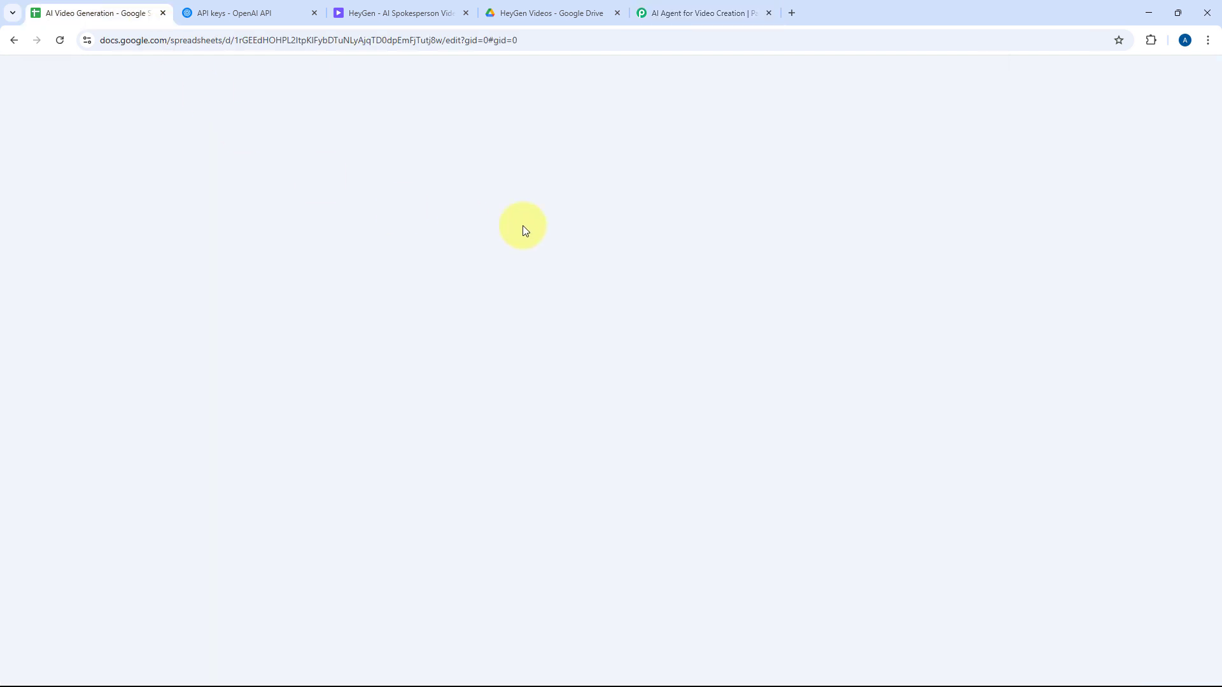
click(666, 12)
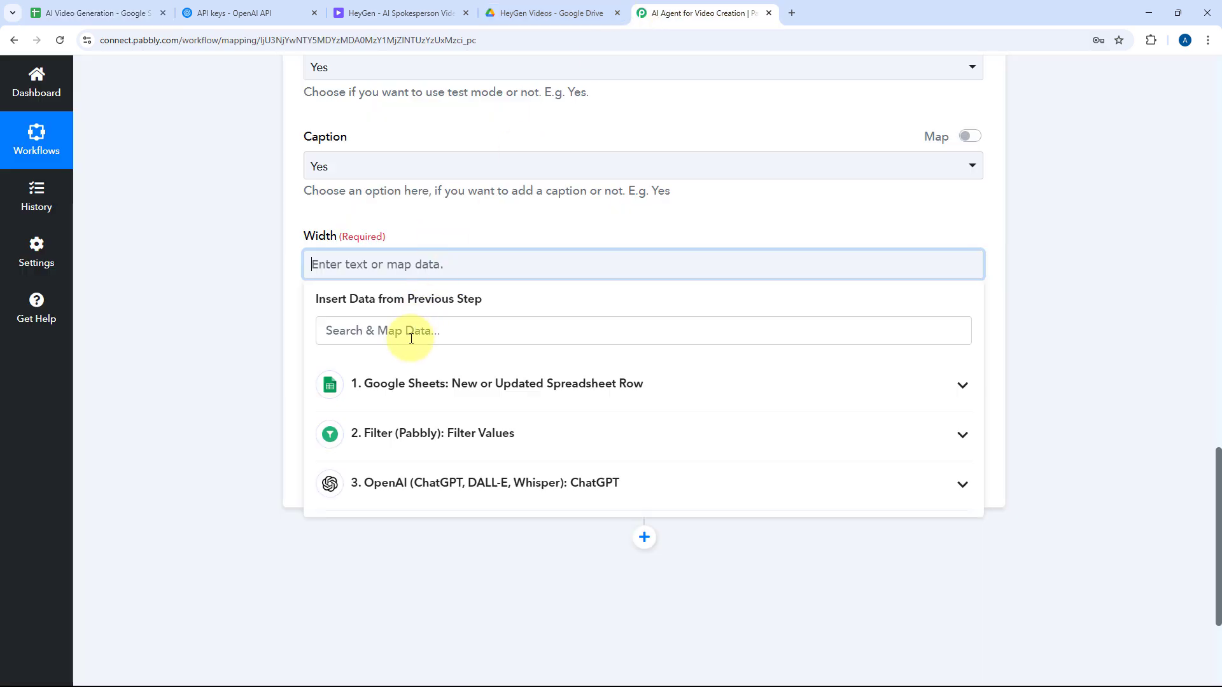
click(369, 386)
scroll(437, 479, down, 4)
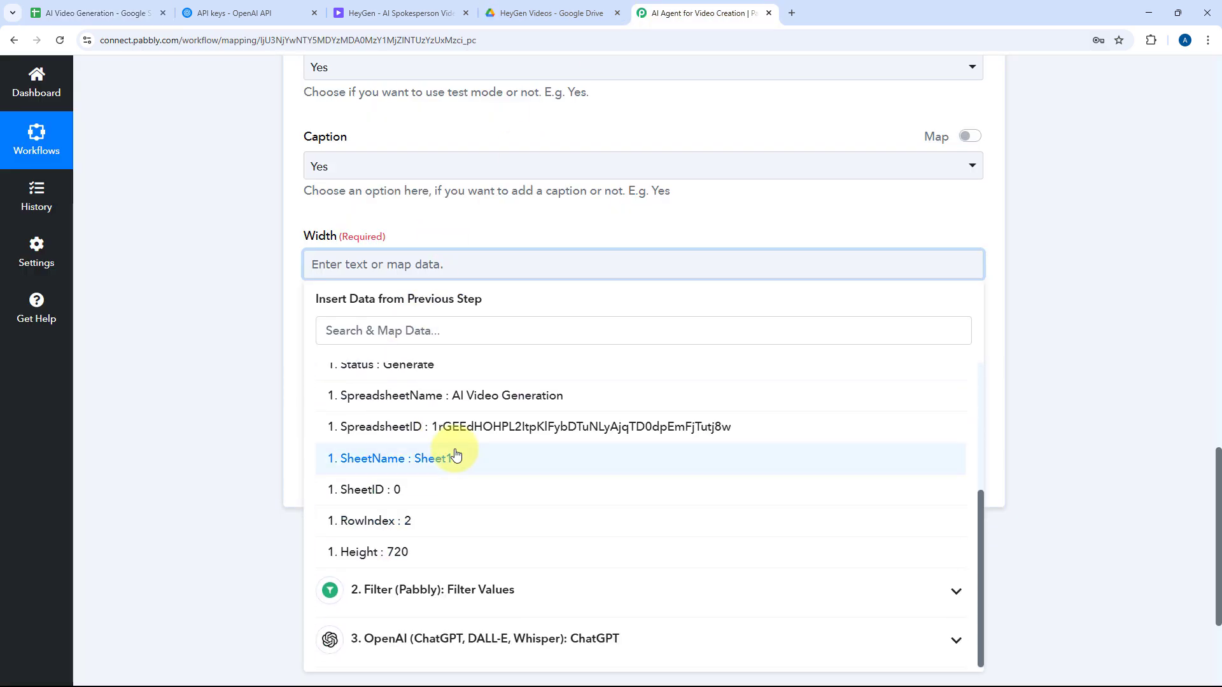
scroll(439, 458, up, 4)
click(439, 429)
click(288, 313)
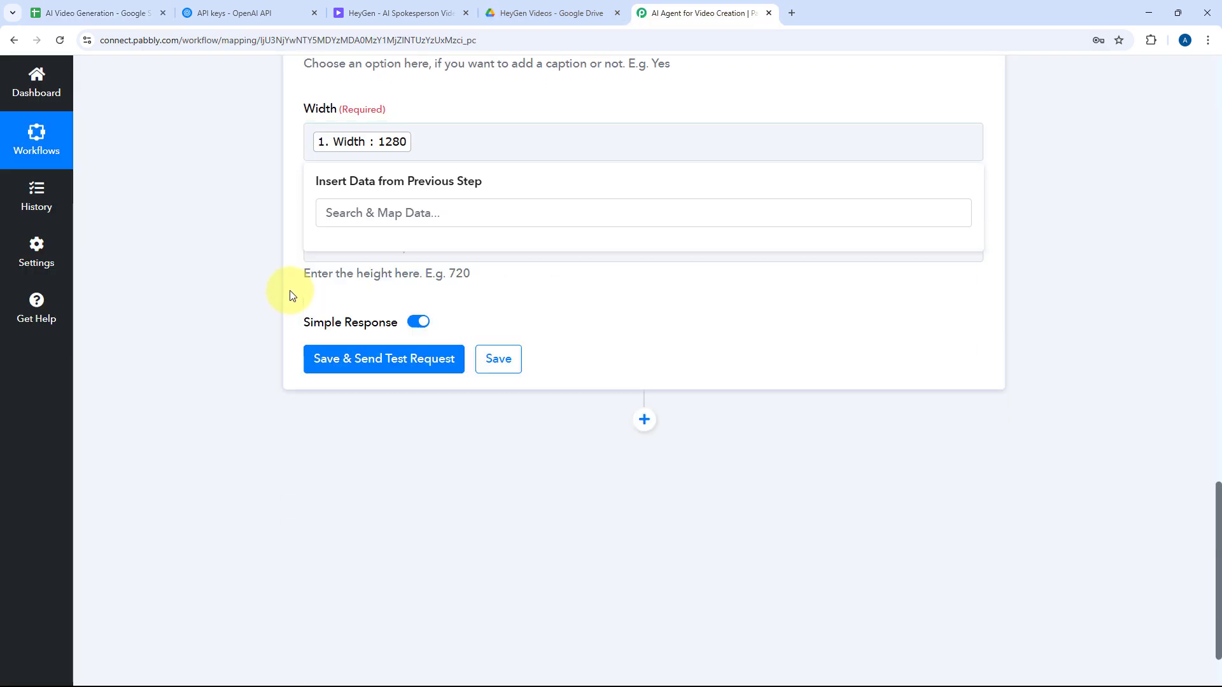
Map the avatar video's Height to the Height field from the Google Sheets trigger.
click(316, 246)
click(434, 381)
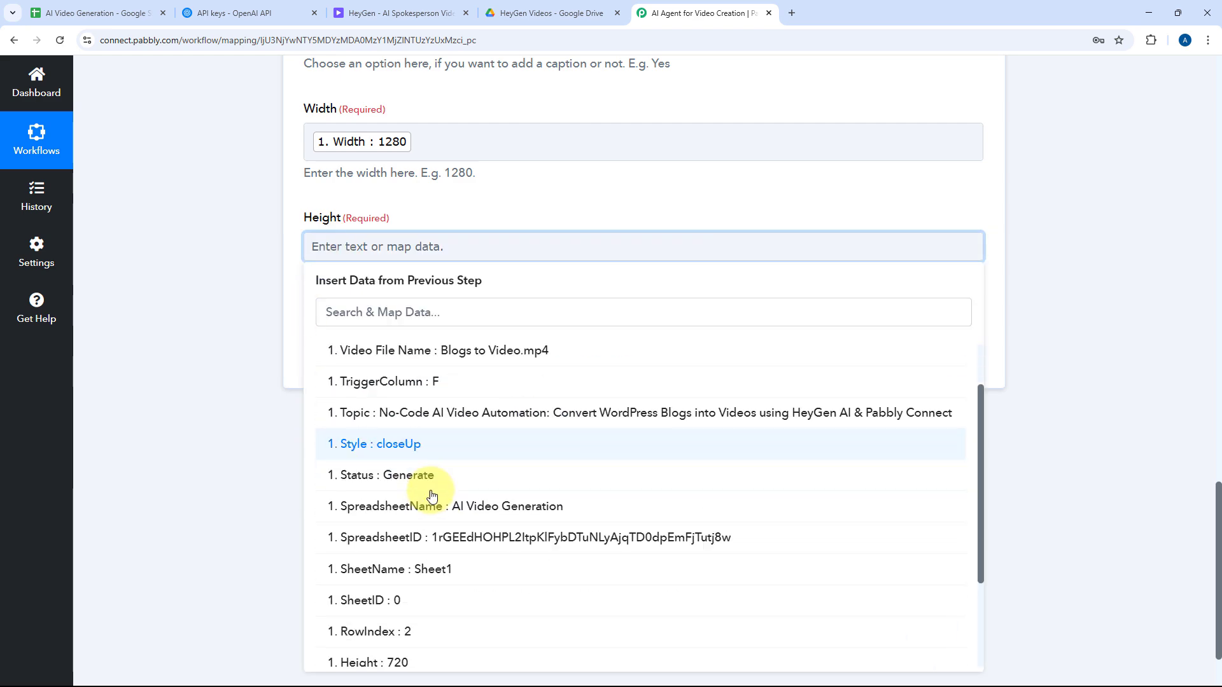
scroll(437, 502, down, 5)
click(404, 625)
click(265, 362)
Review the avatar video settings, then save the HeyGen step and send a test request.
scroll(328, 345, up, 8)
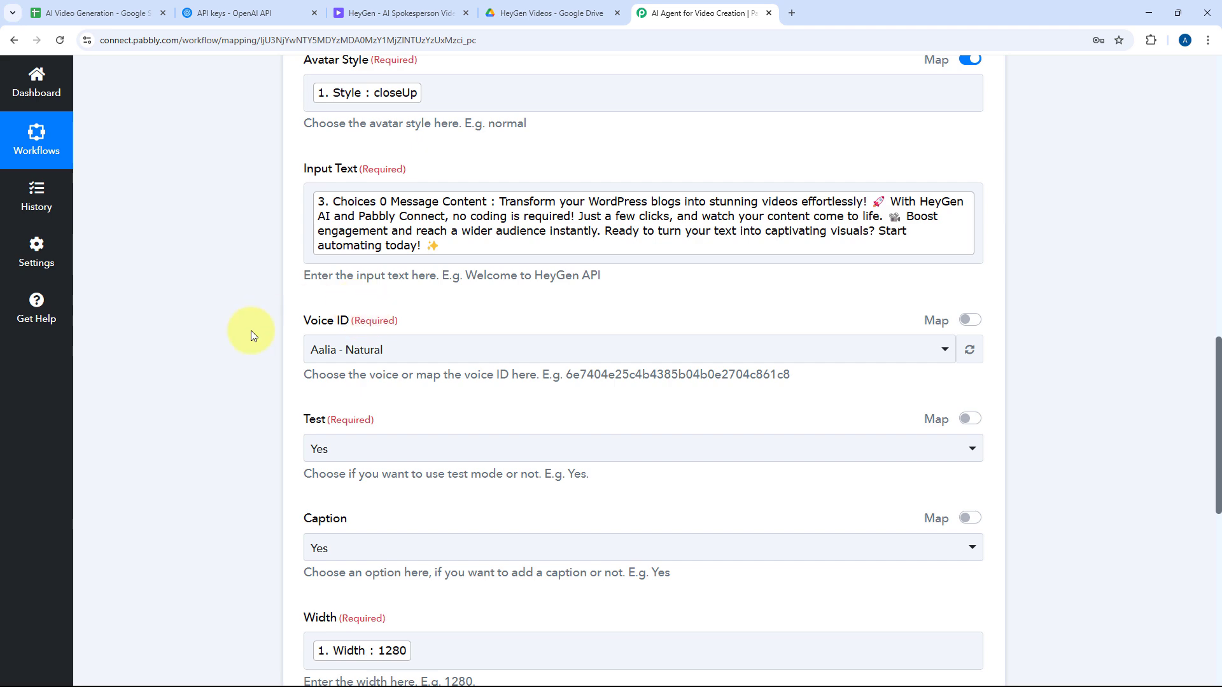
scroll(414, 322, up, 3)
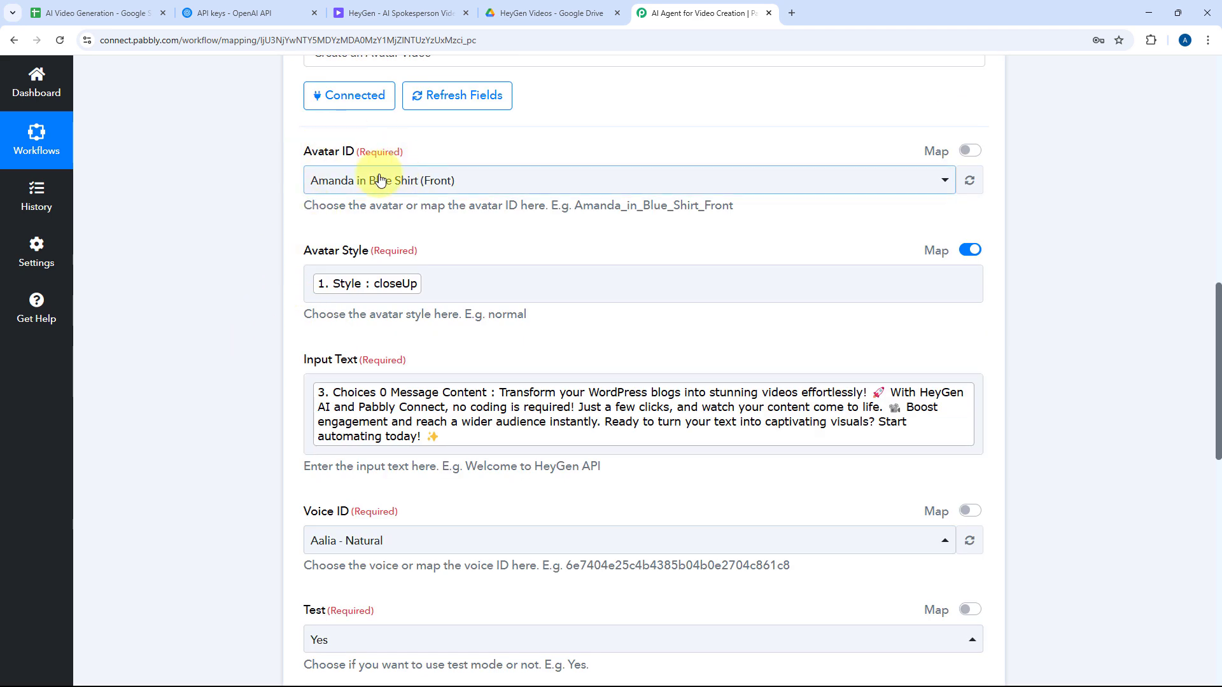
scroll(471, 347, down, 8)
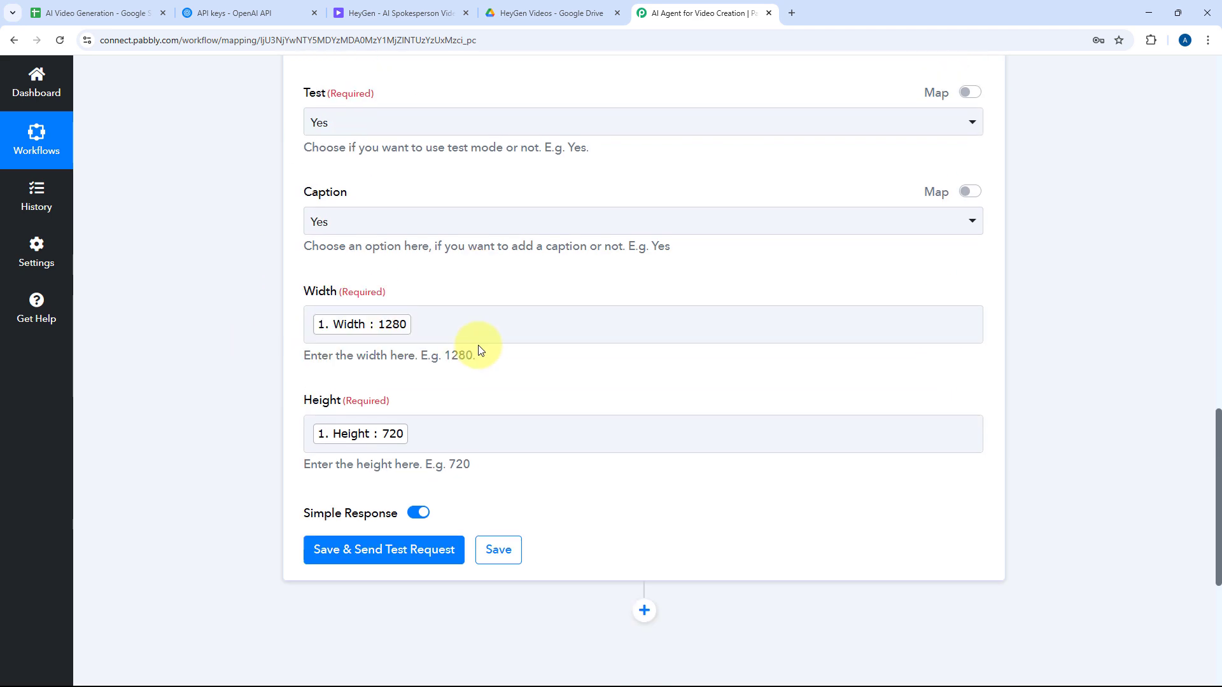
scroll(480, 349, down, 3)
click(415, 367)
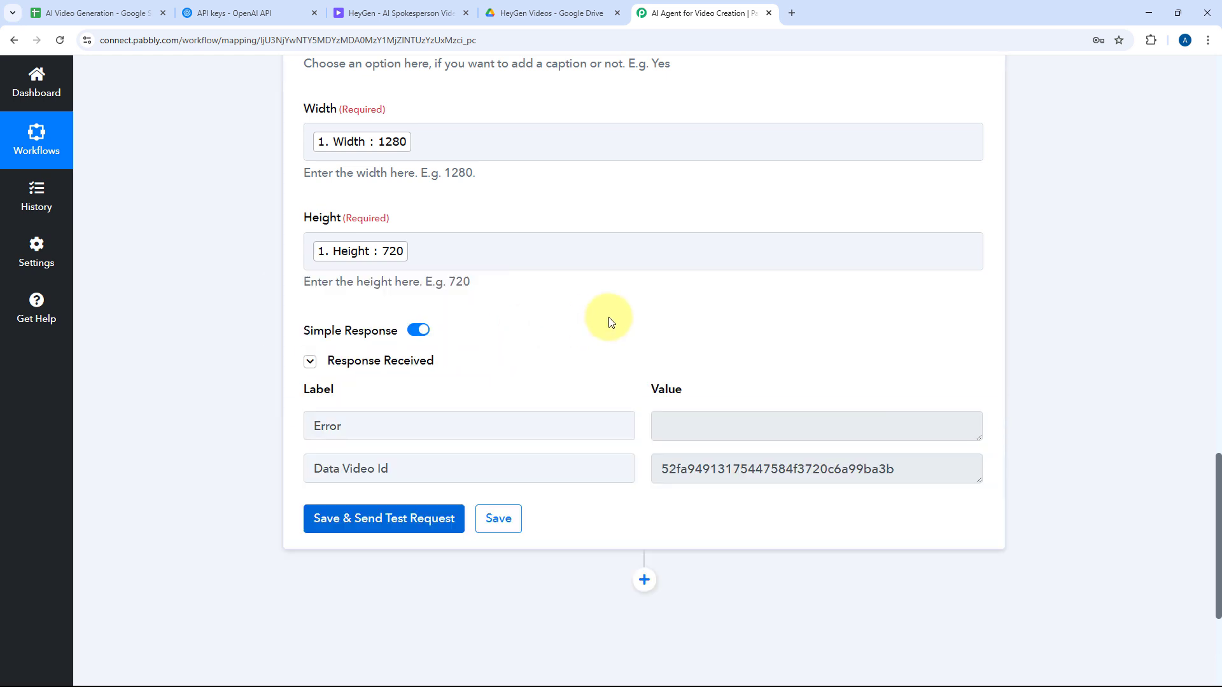
Examine the Data Video Id in the HeyGen step's response and look back over the submitted avatar settings.
scroll(609, 322, down, 1)
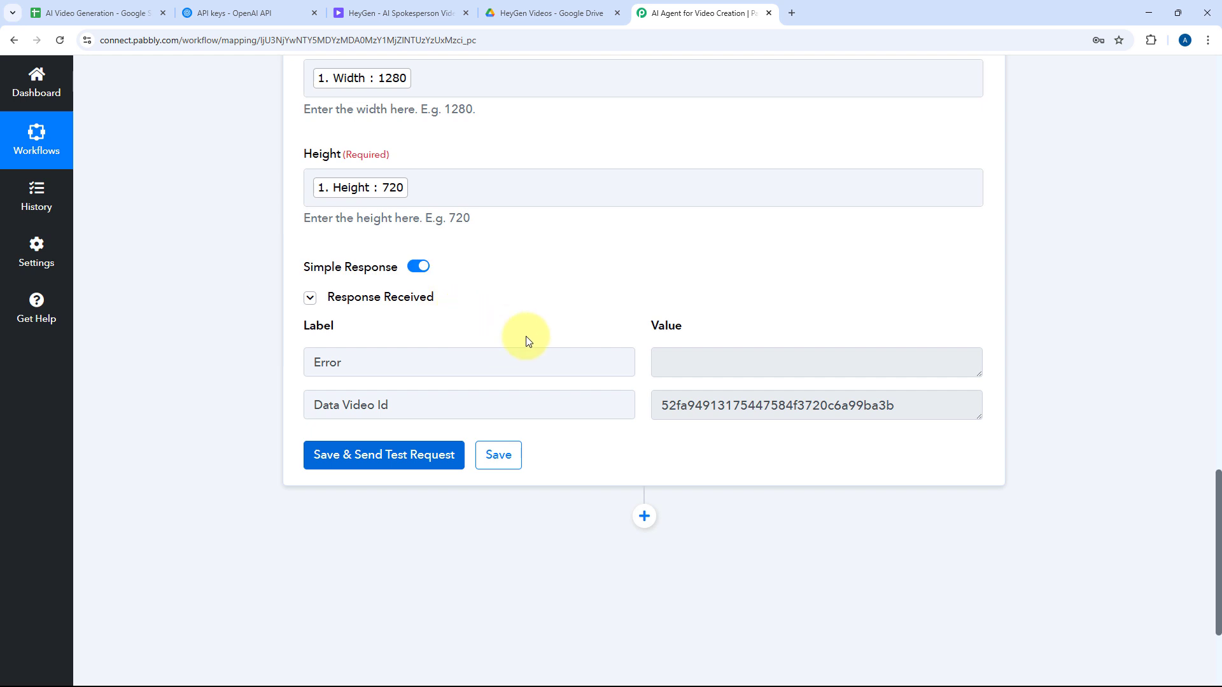
drag(315, 402, 393, 396)
drag(900, 404, 654, 388)
scroll(624, 300, up, 12)
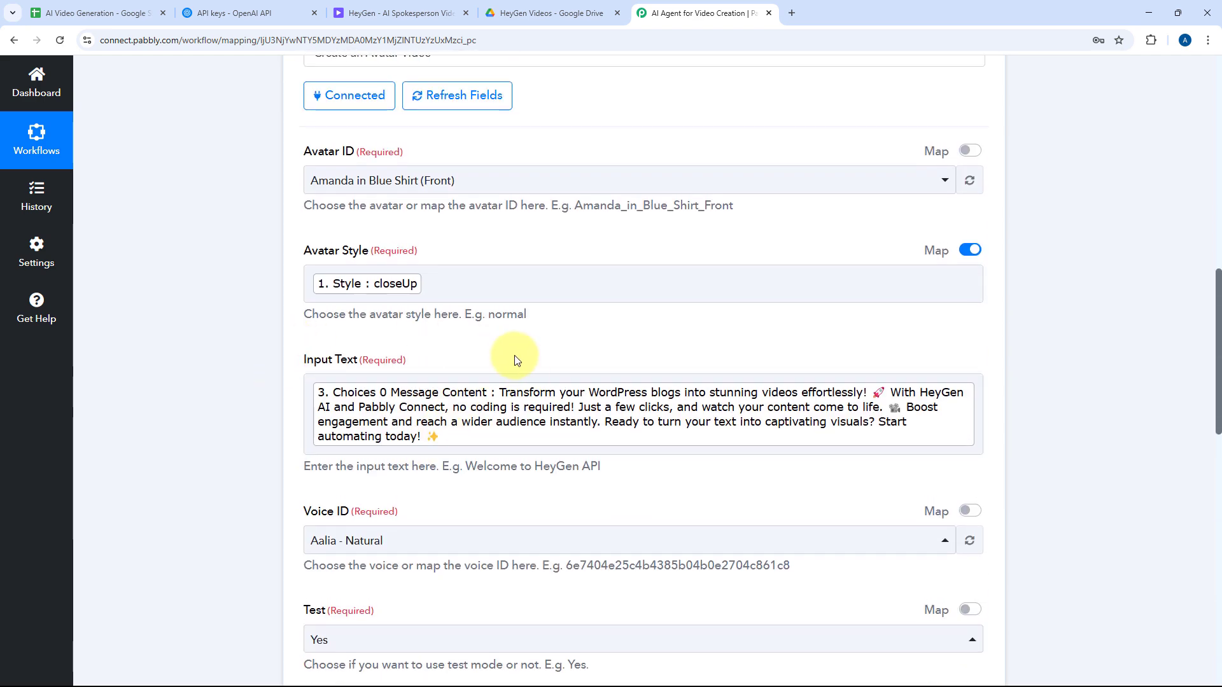
click(516, 379)
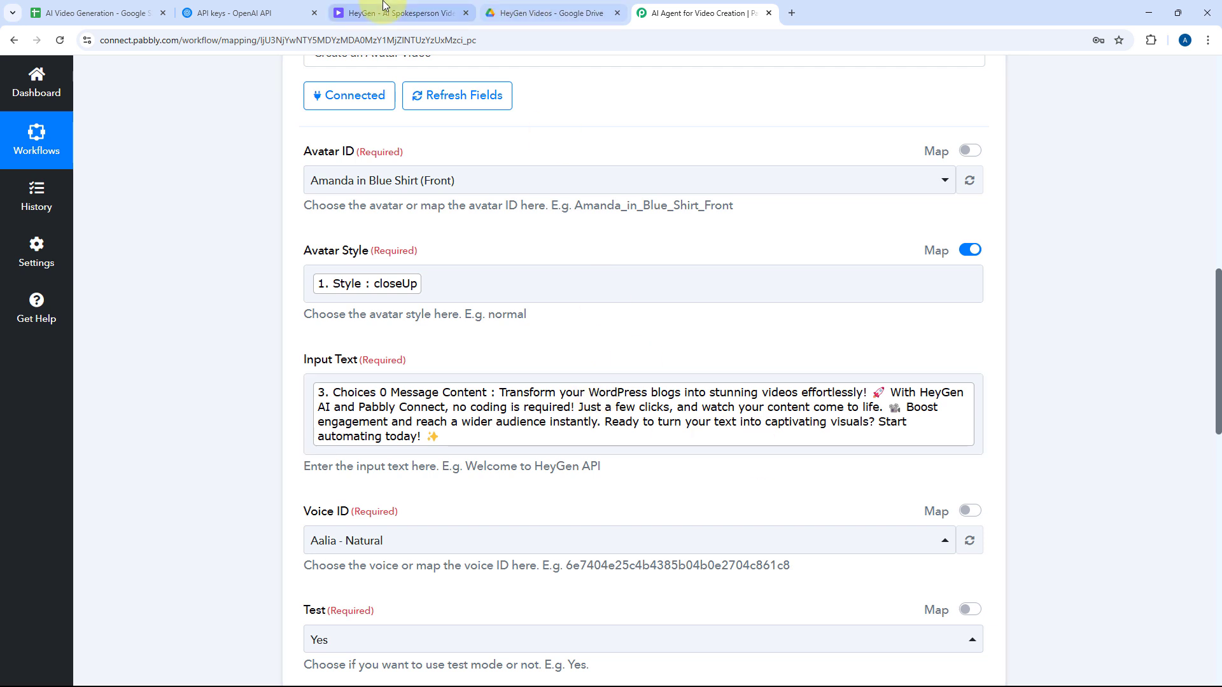
Switch to HeyGen and check the recent creations on its home page for the requested video.
click(356, 13)
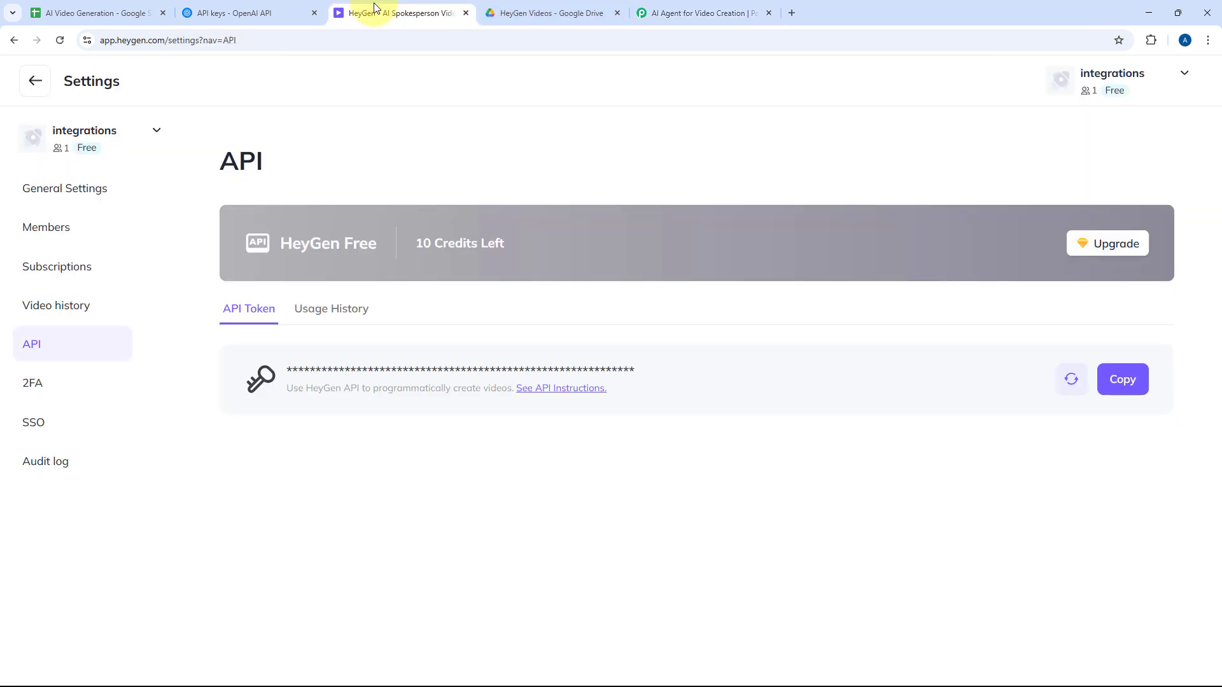
click(35, 81)
scroll(324, 116, down, 2)
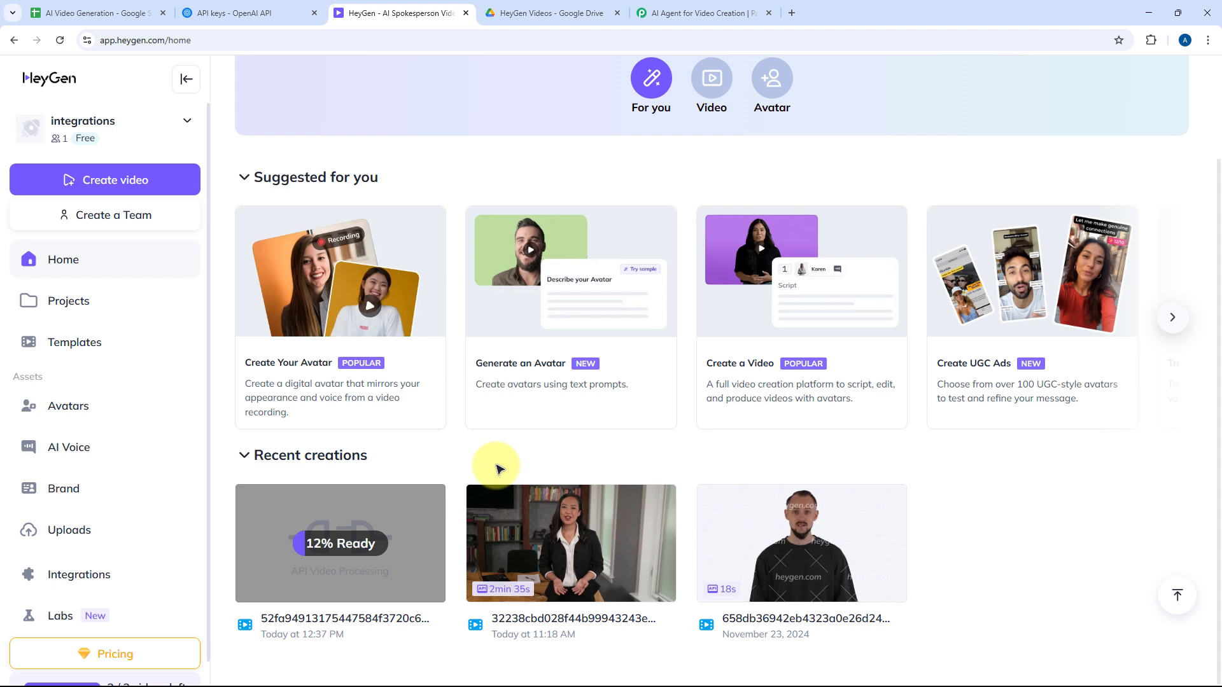
Return to Pabbly Connect and add a Delay (Pabbly) action step after the HeyGen step.
click(668, 13)
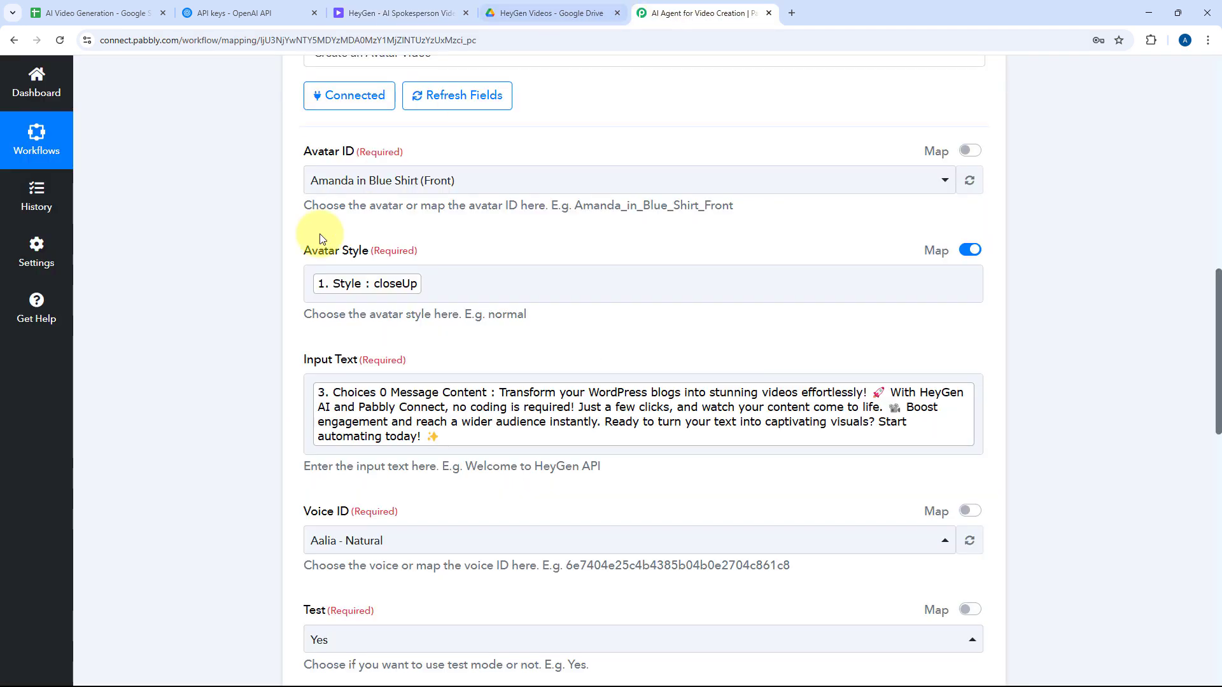
scroll(210, 268, down, 3)
scroll(210, 280, down, 10)
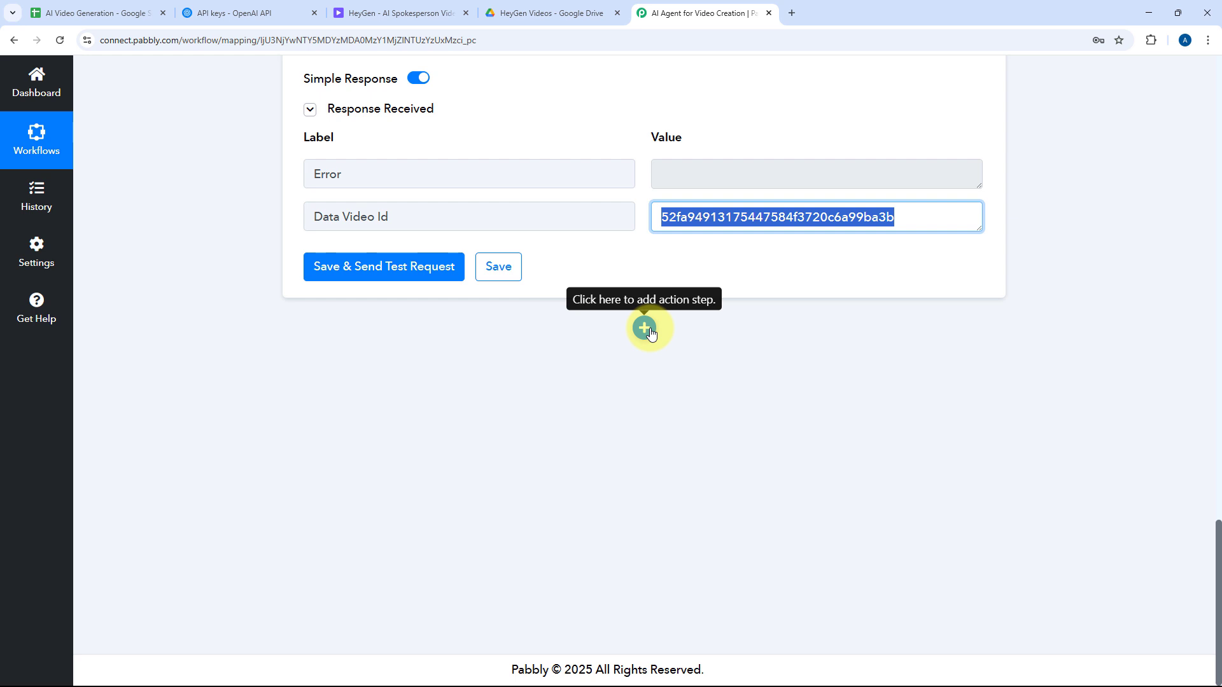
click(645, 328)
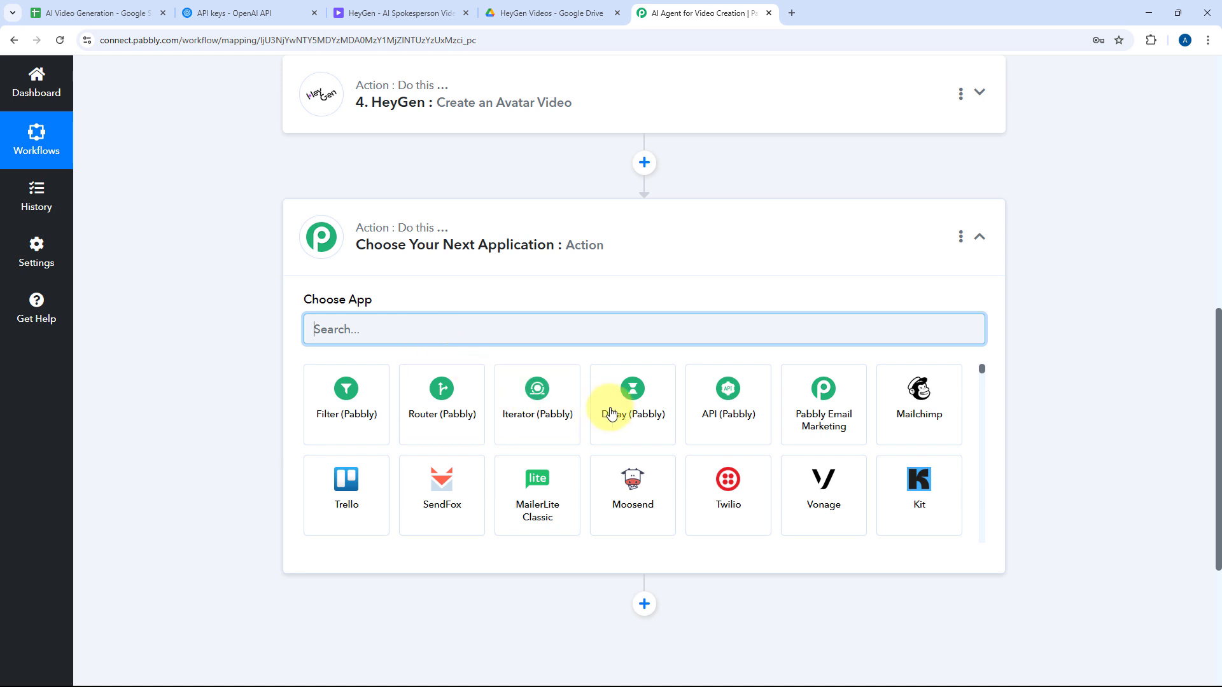
click(640, 414)
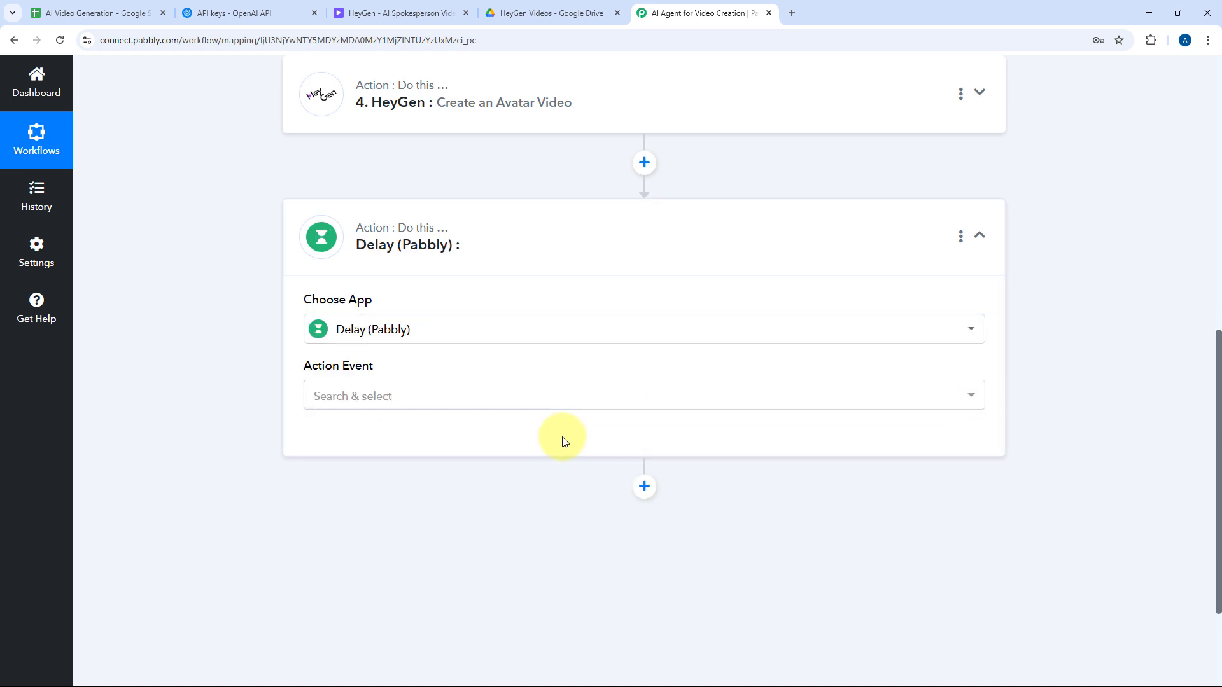
Choose Add Time Delay as the action event of the Delay (Pabbly) step and connect it.
click(354, 395)
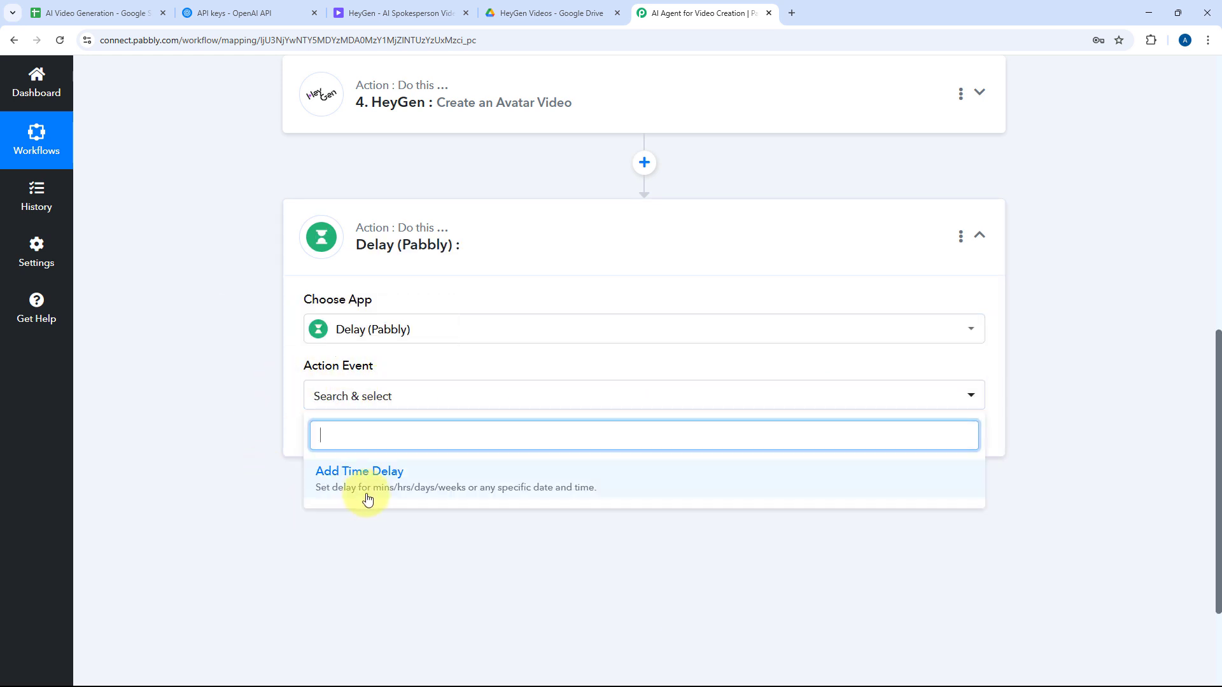
click(364, 479)
click(332, 438)
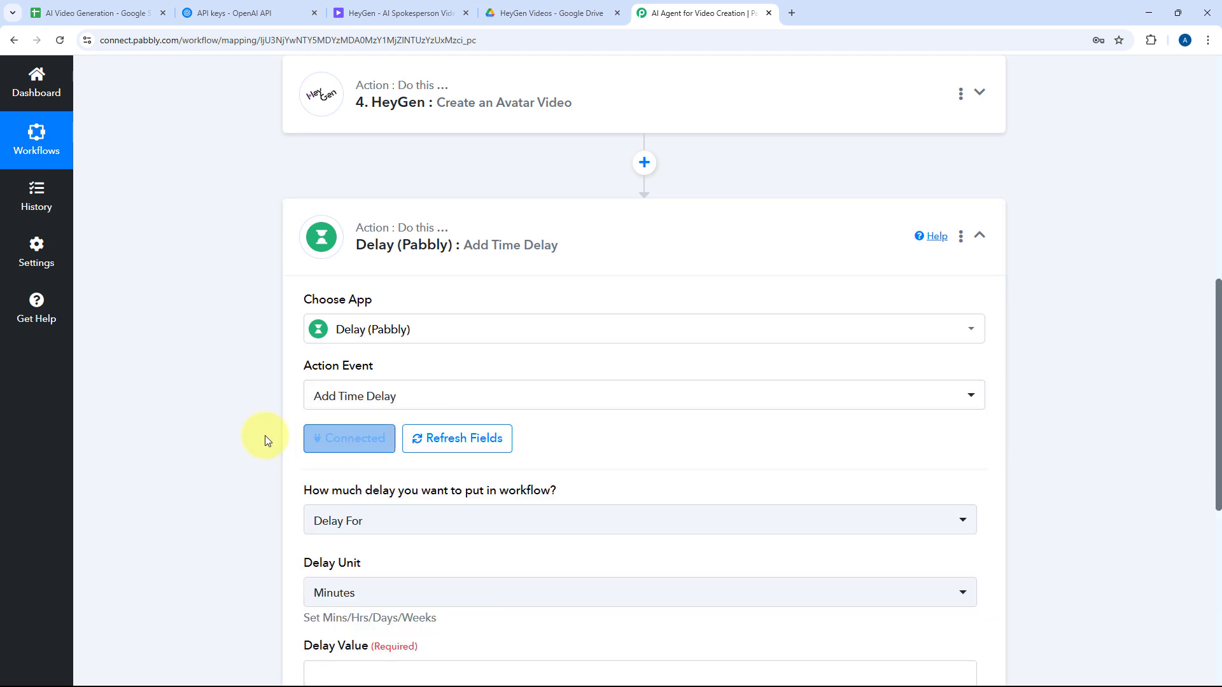
Set the time delay to Delay For, with Minutes as the delay unit and 10 as the delay value.
scroll(262, 434, down, 2)
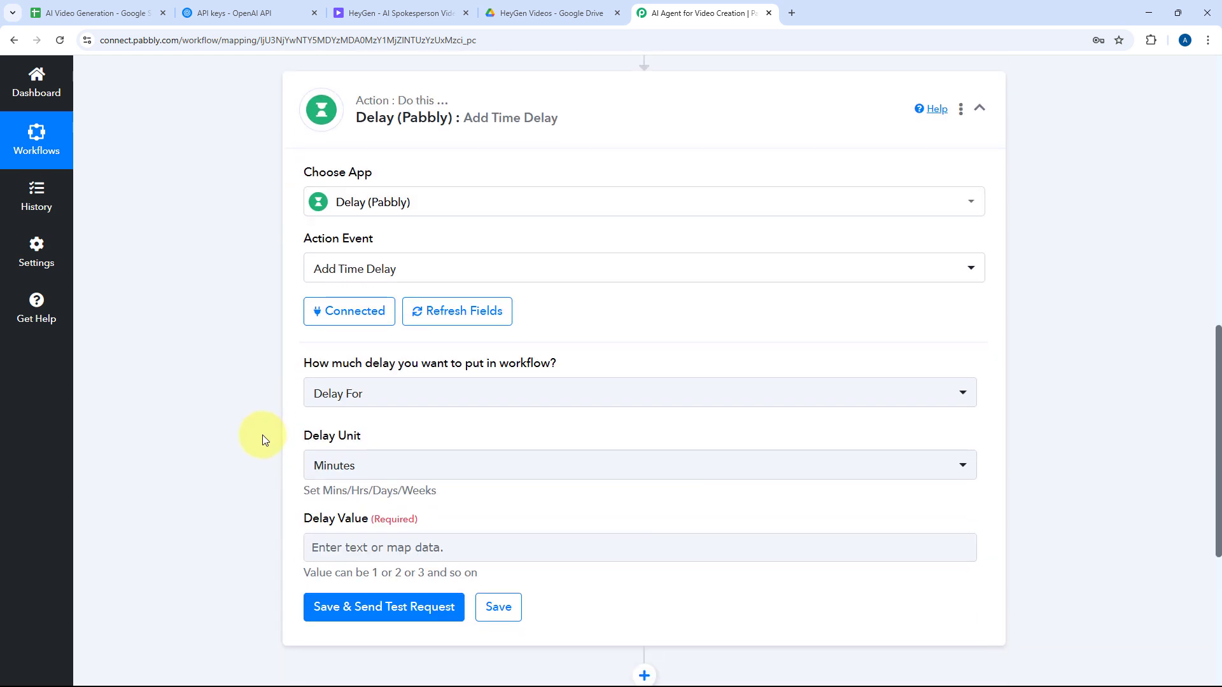
click(480, 397)
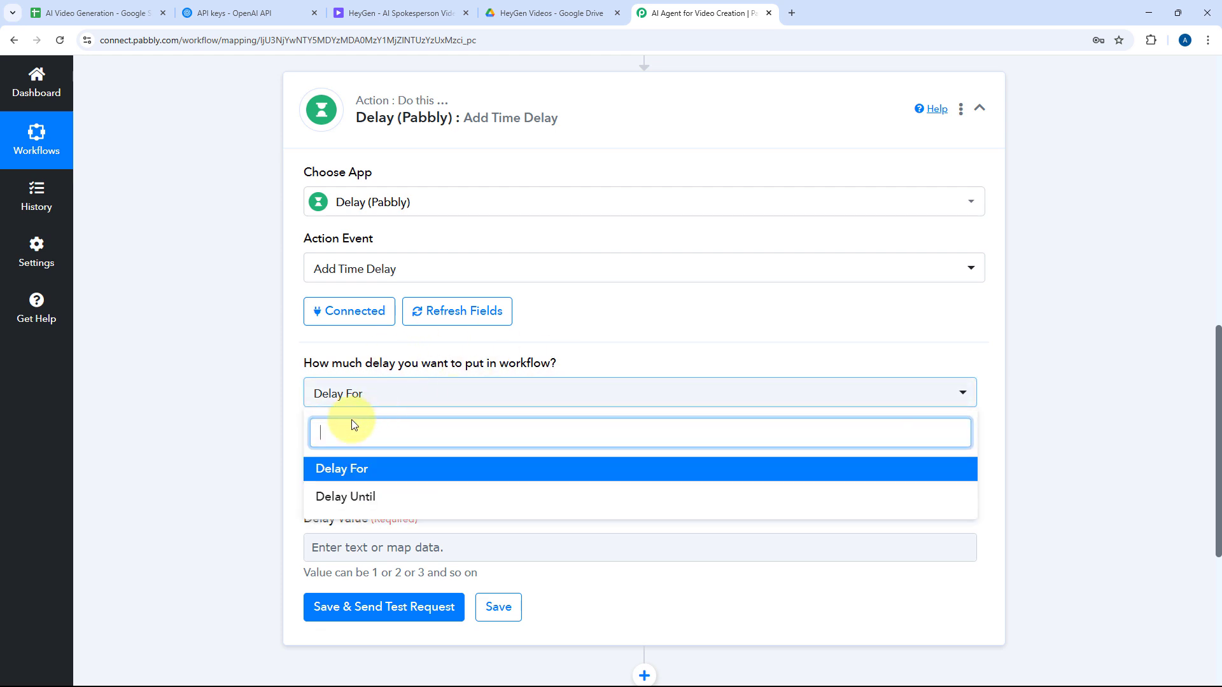
click(397, 470)
click(377, 468)
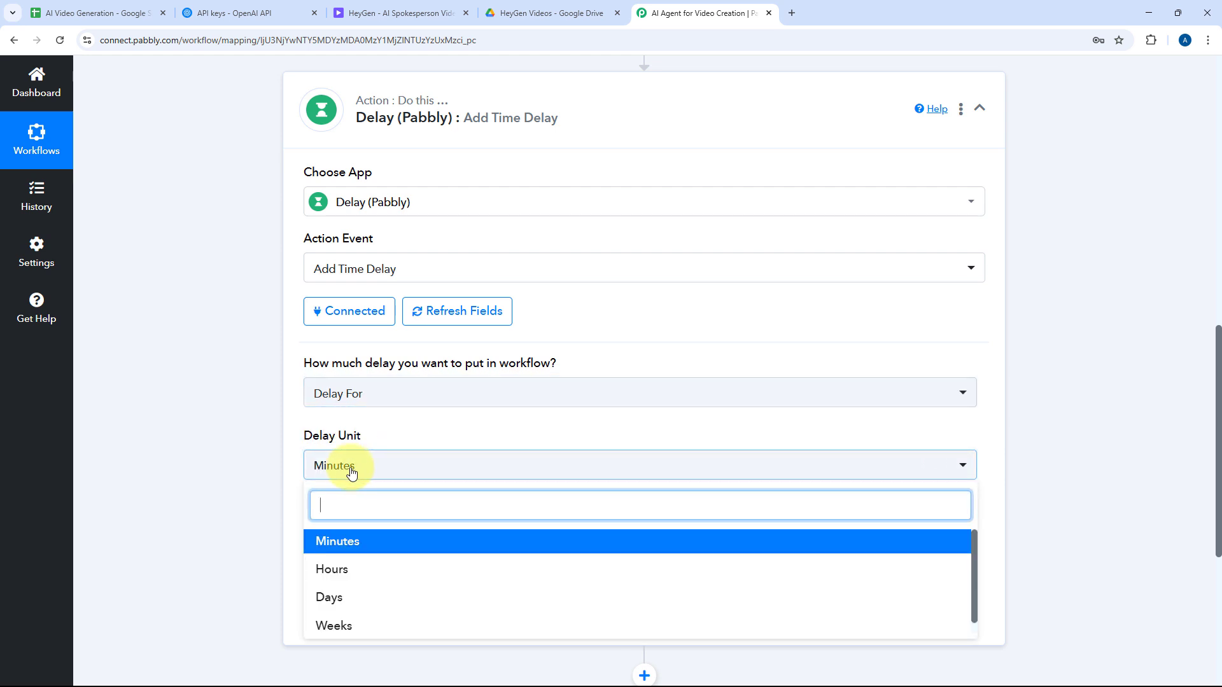
click(256, 489)
drag(329, 519, 332, 546)
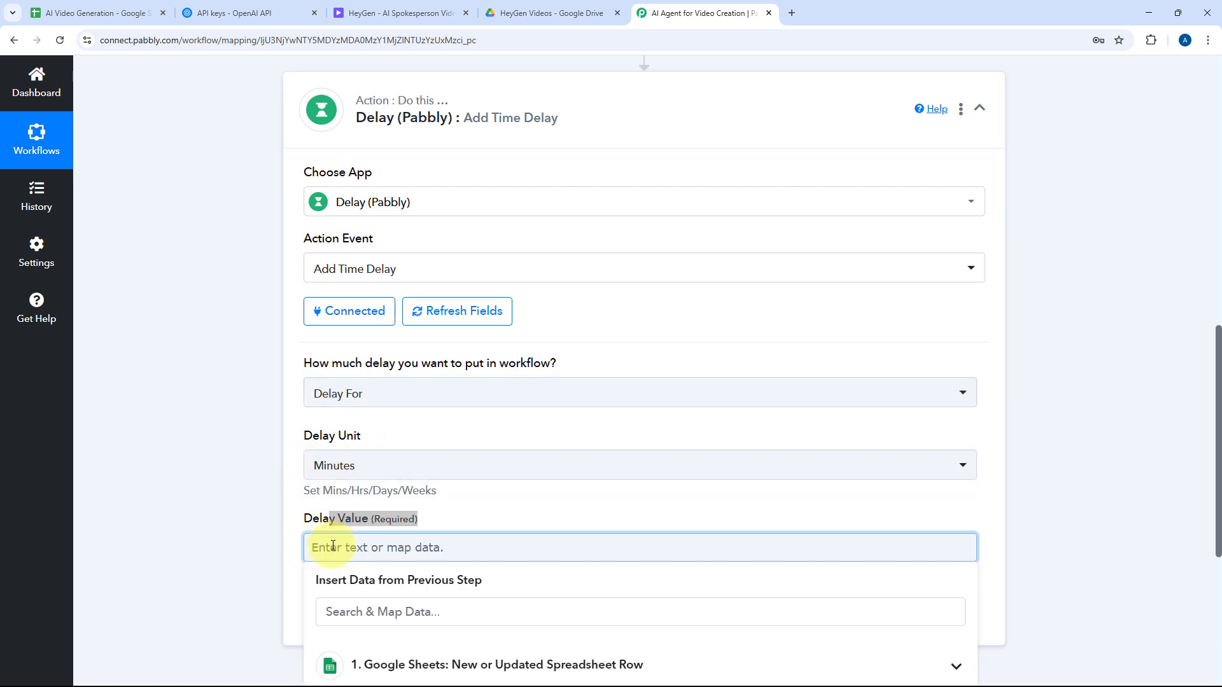
text(10)
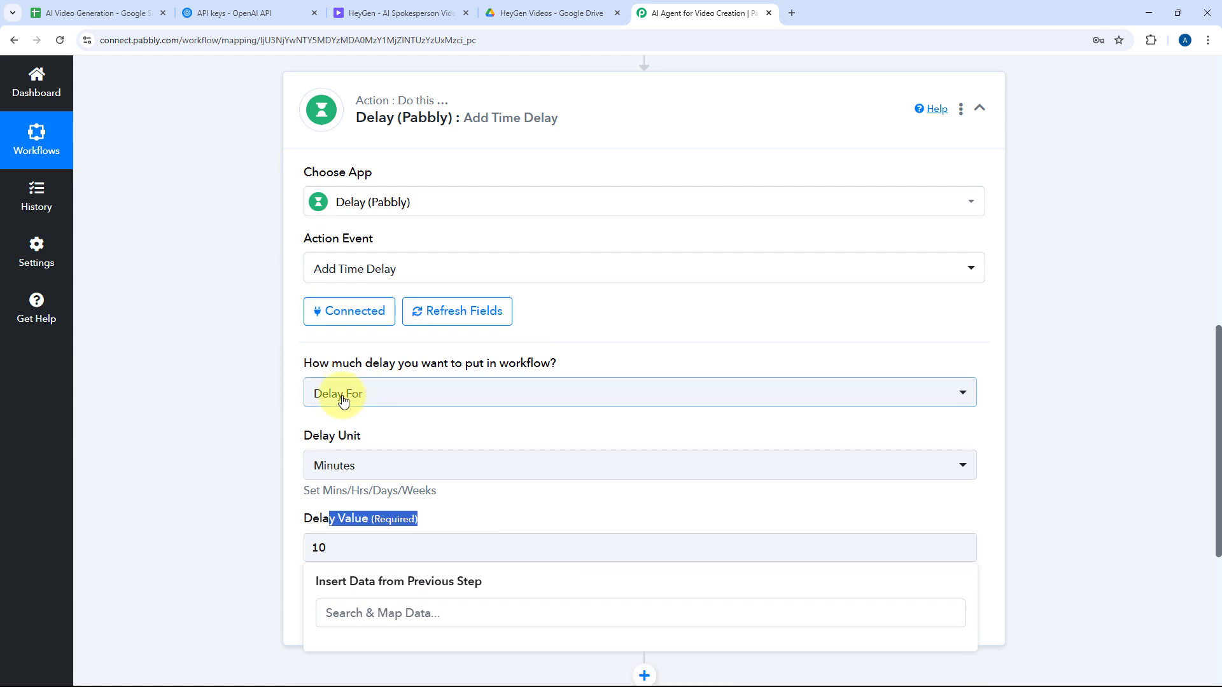
click(342, 399)
click(277, 414)
scroll(305, 381, down, 2)
click(336, 338)
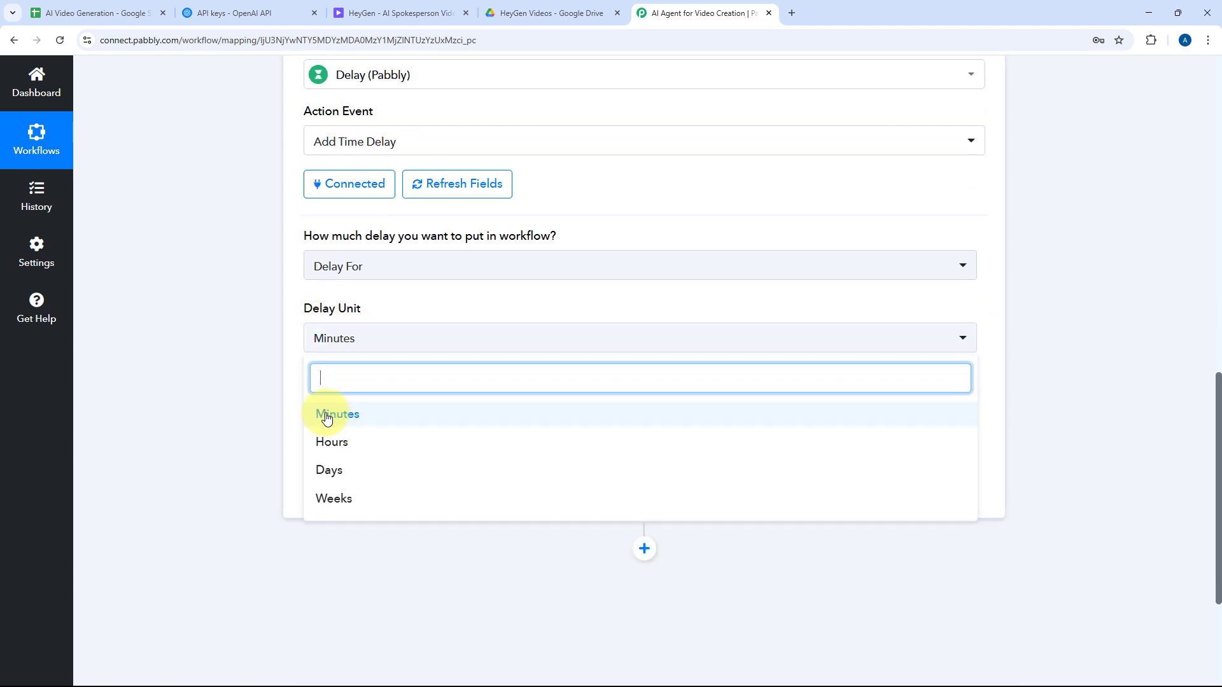
click(326, 418)
click(308, 418)
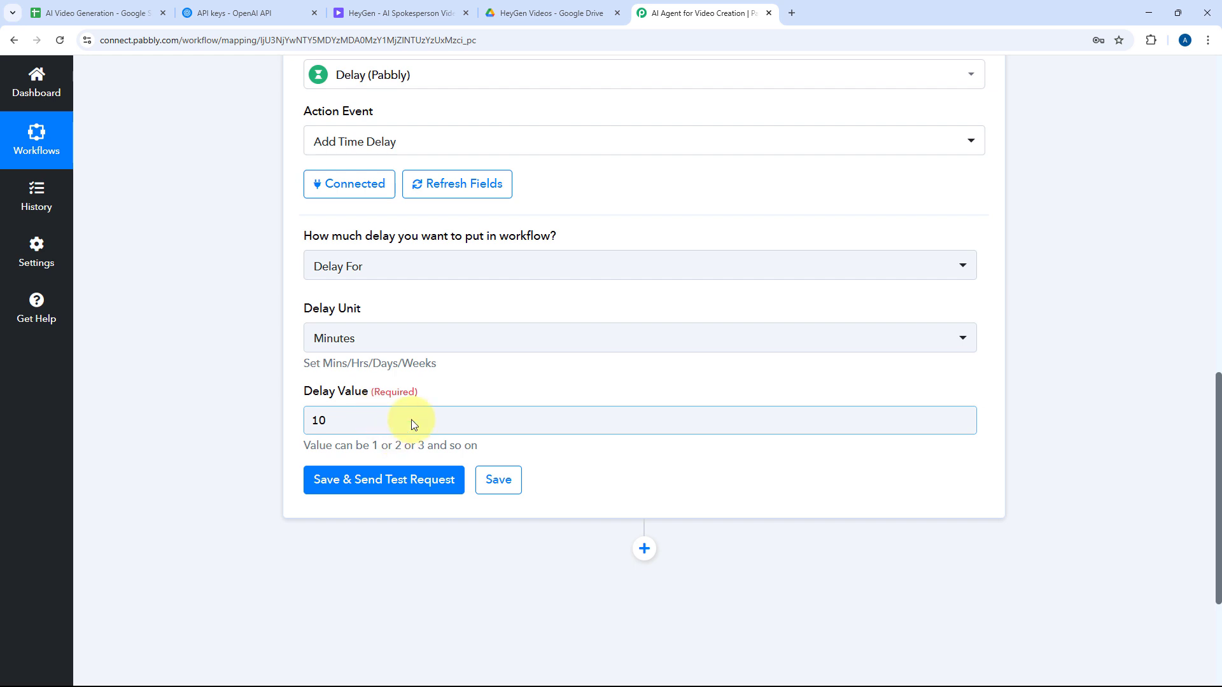
Save the Add Time Delay step, send its test request and collapse the step.
click(383, 479)
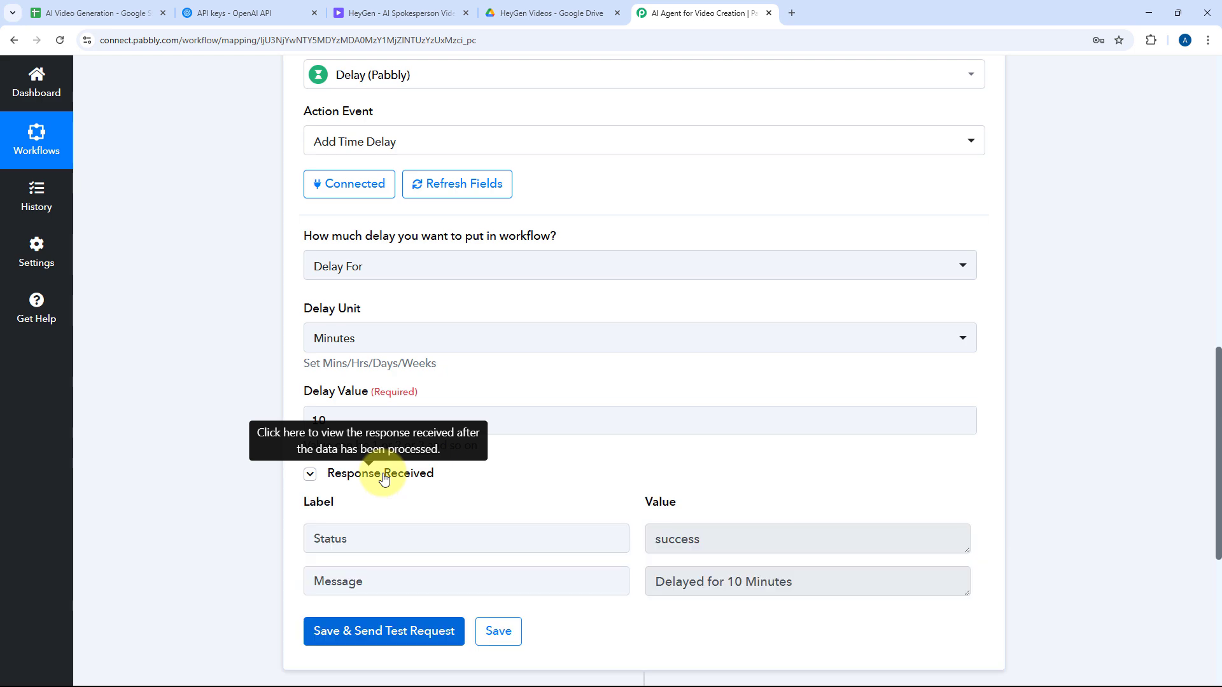
scroll(697, 136, up, 2)
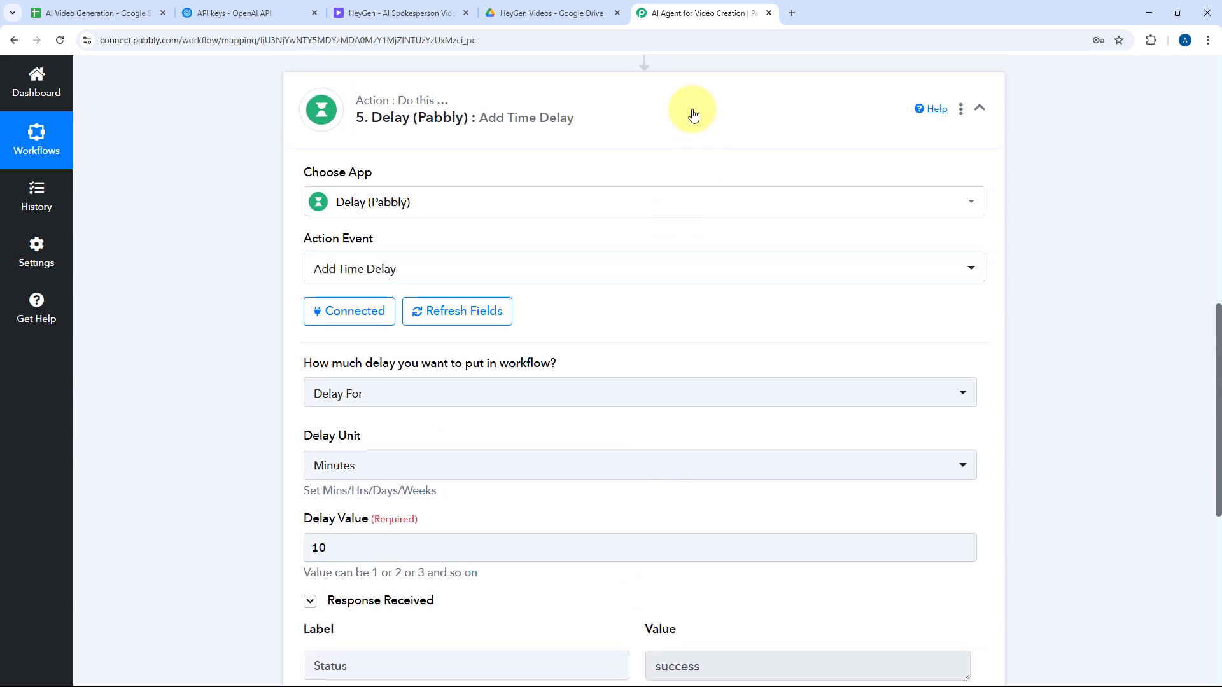
click(696, 116)
scroll(632, 294, up, 10)
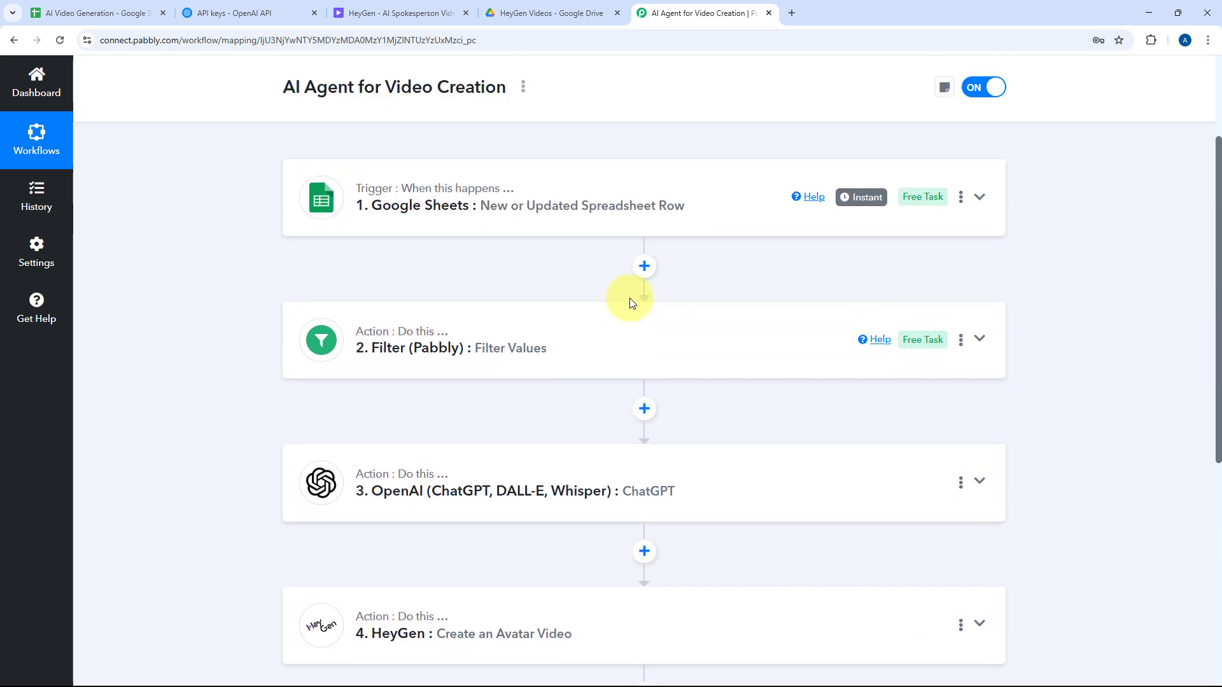
scroll(598, 307, down, 2)
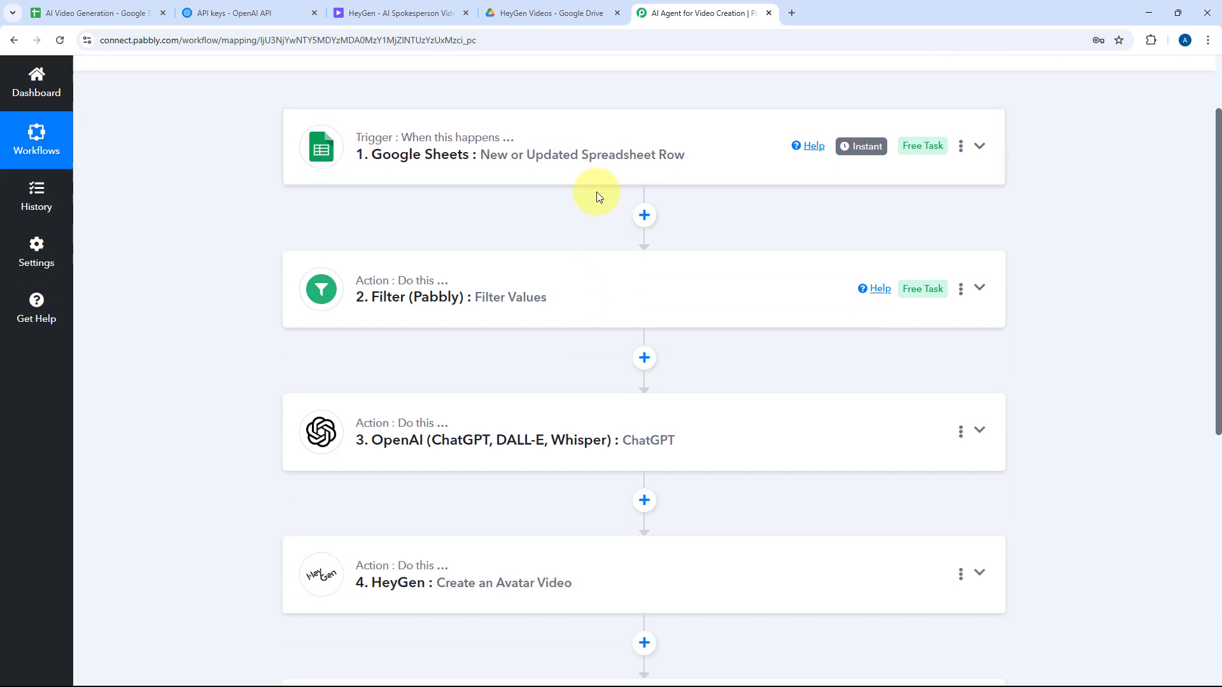
scroll(417, 422, down, 2)
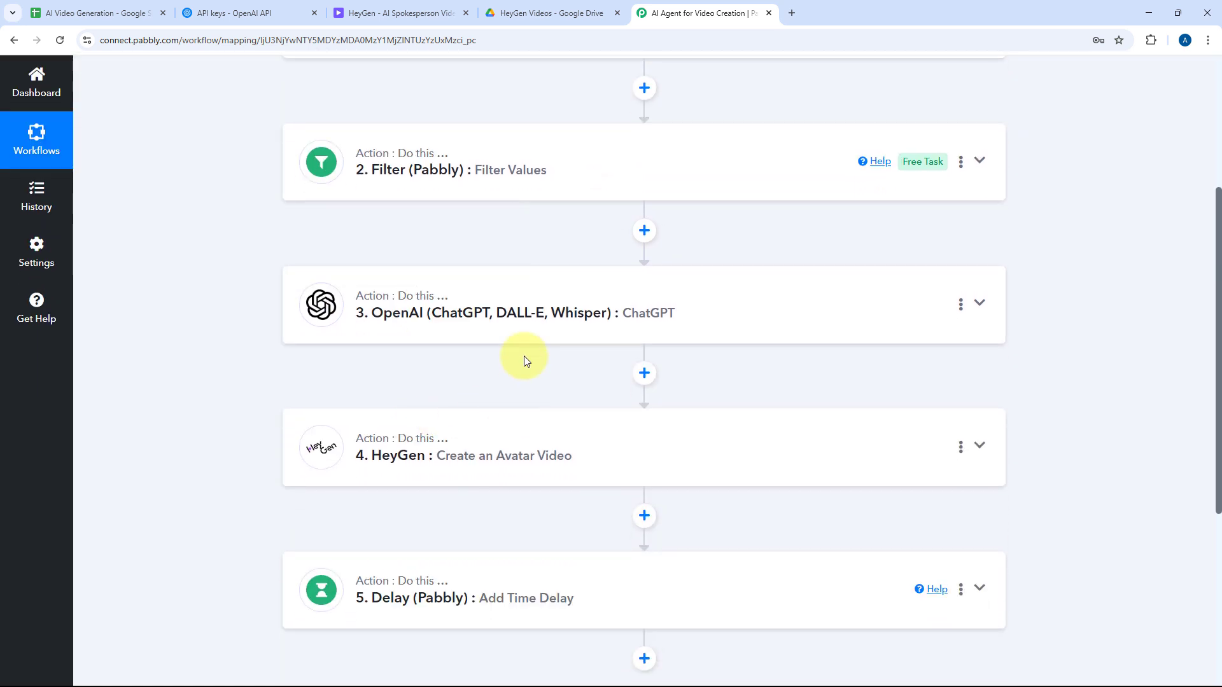
scroll(567, 358, down, 3)
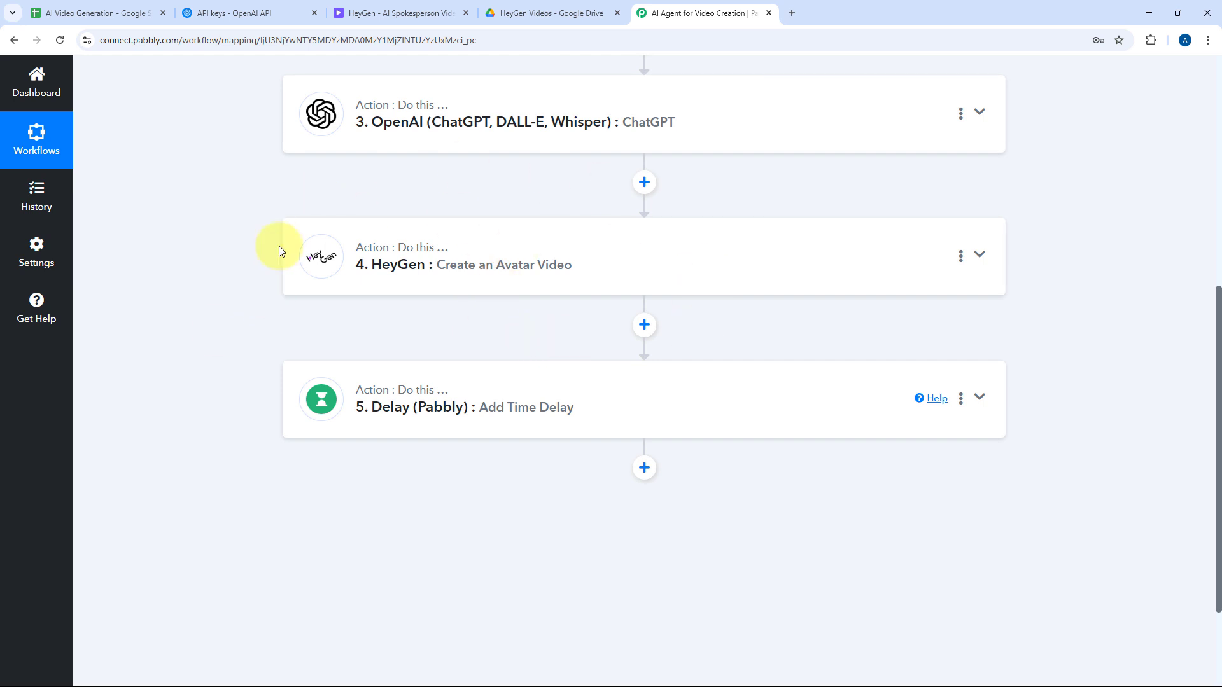
Switch to HeyGen and reload the home page to check the newest video's progress under Recent creations.
click(346, 13)
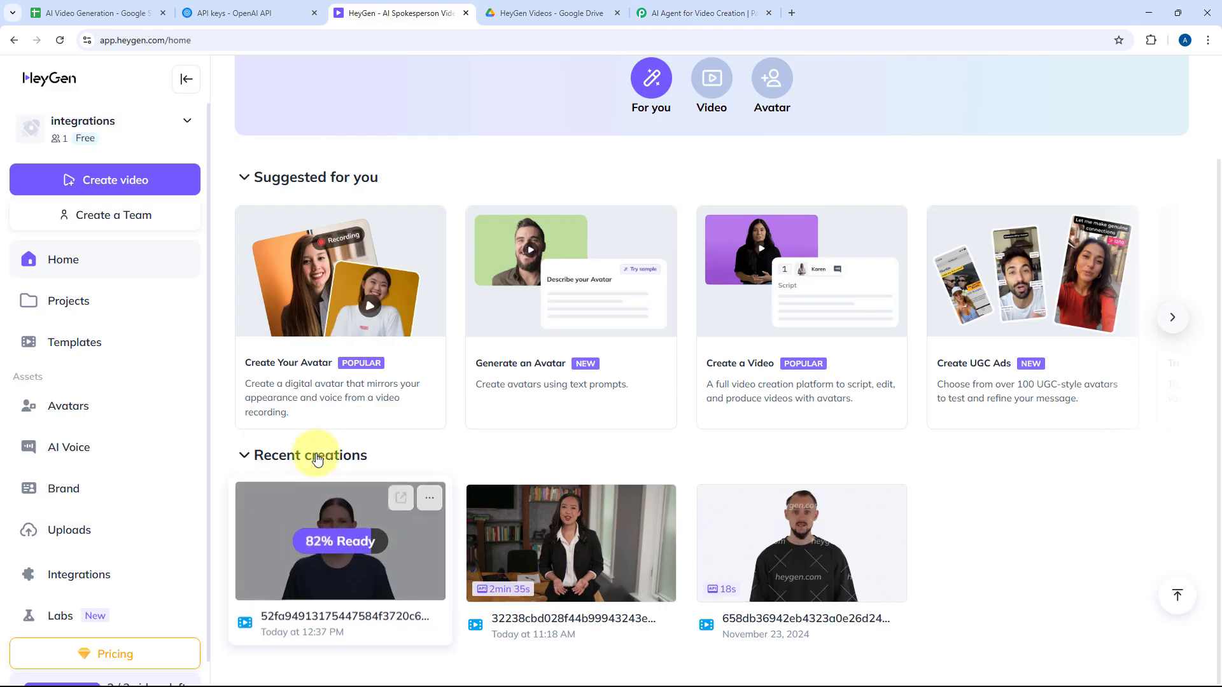
click(60, 41)
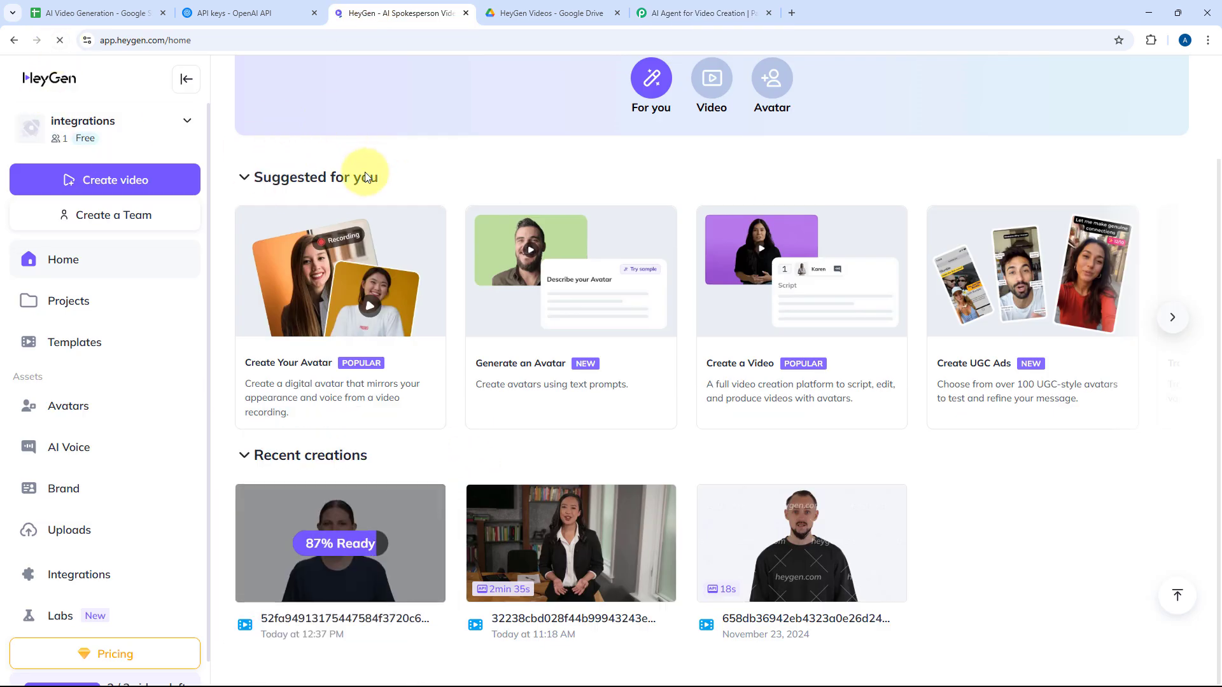
scroll(425, 287, down, 2)
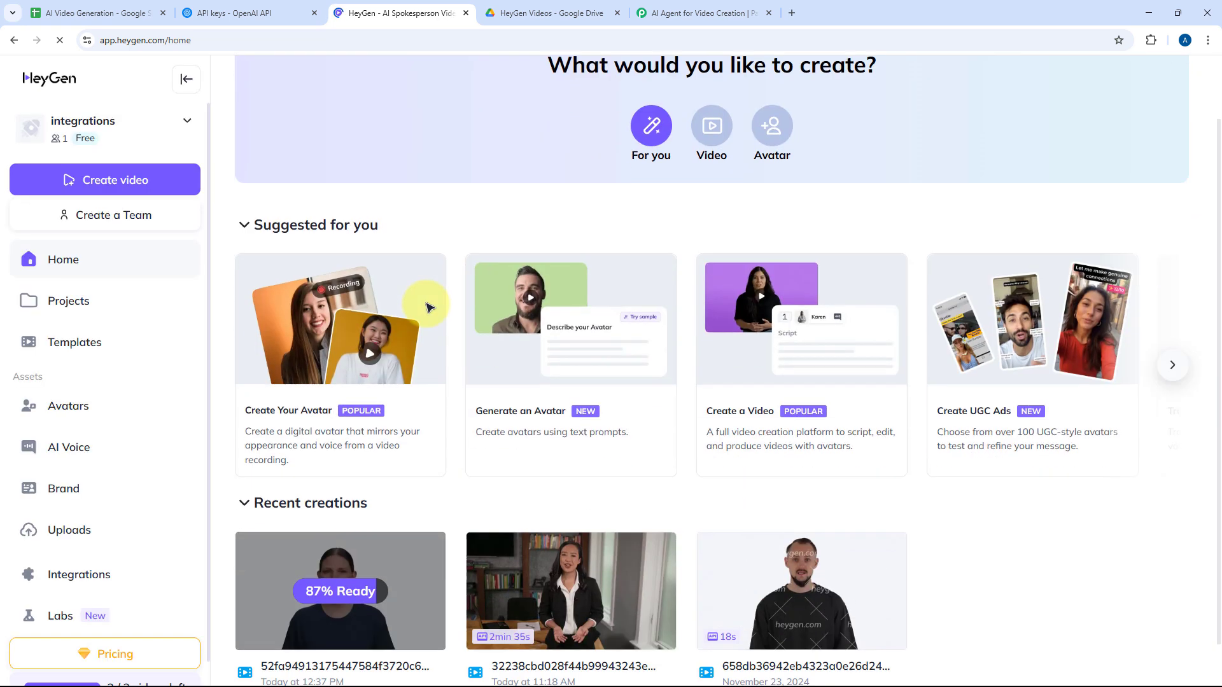
click(430, 497)
click(462, 458)
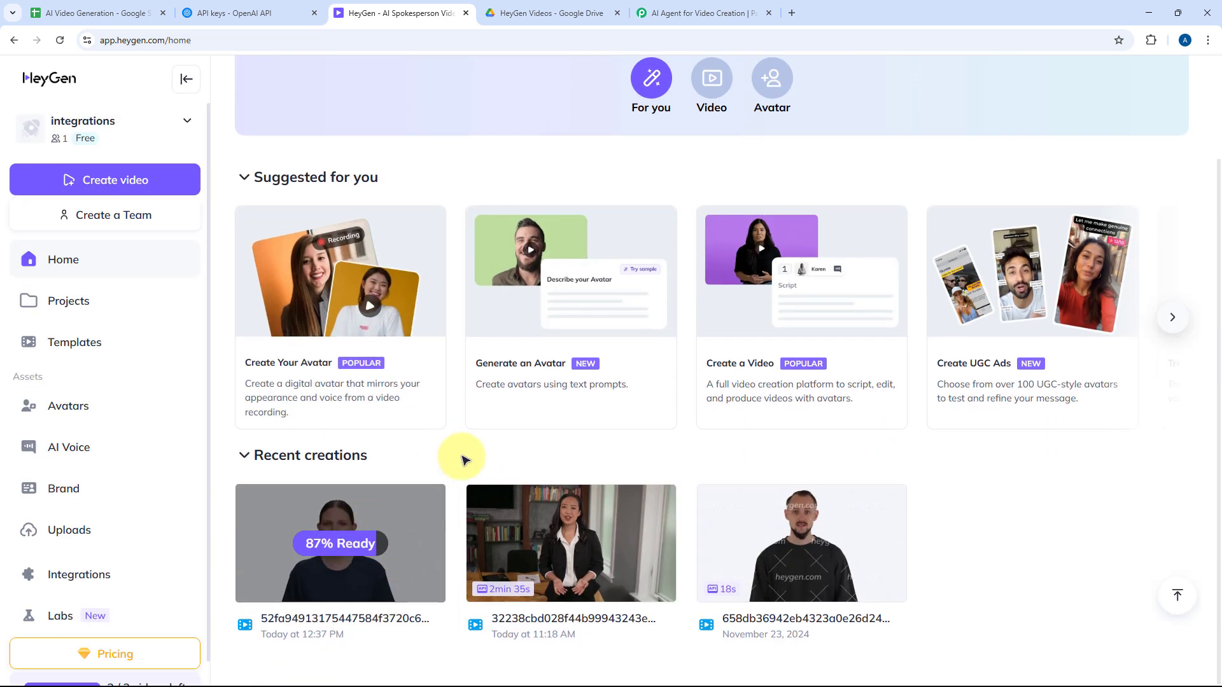
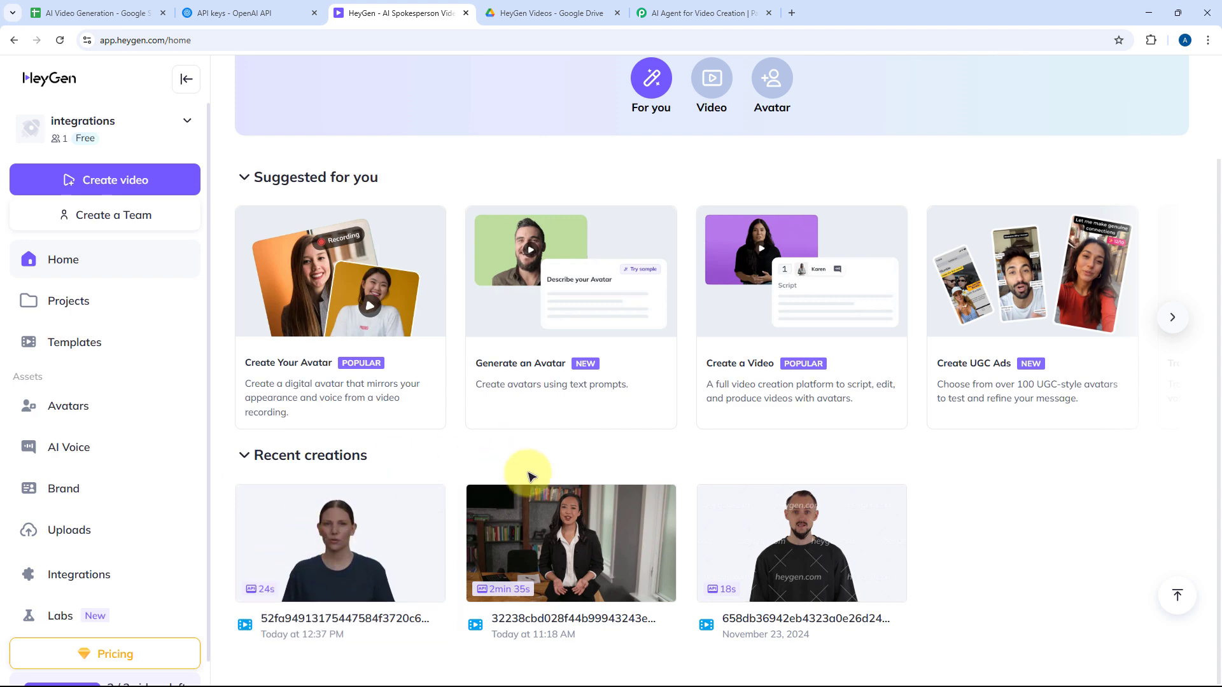
Return to the Pabbly workflow and add a HeyGen action step after the Delay step.
click(675, 8)
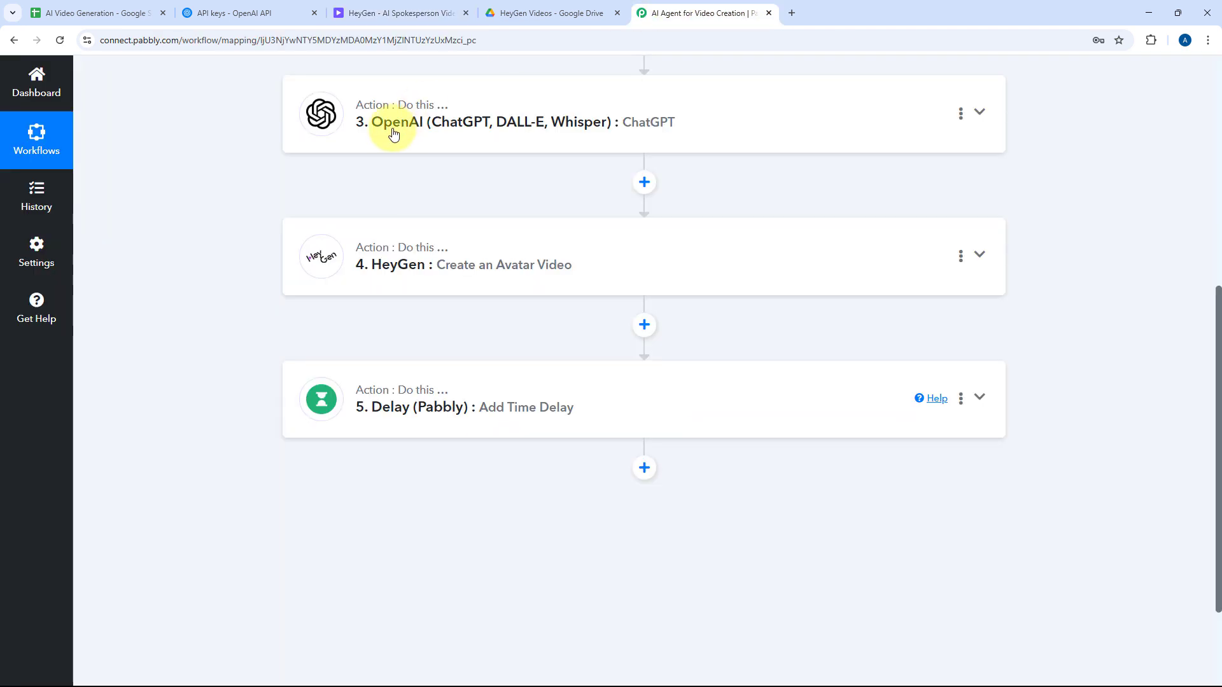
scroll(660, 230, down, 2)
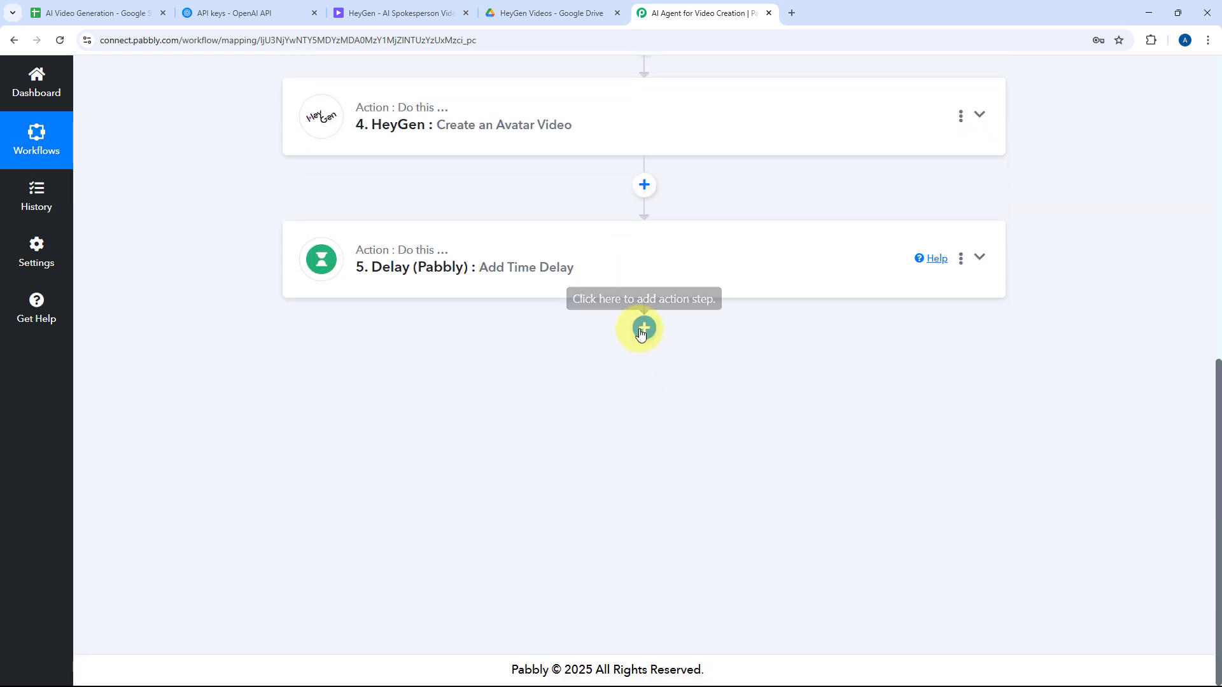
click(644, 329)
scroll(428, 414, down, 2)
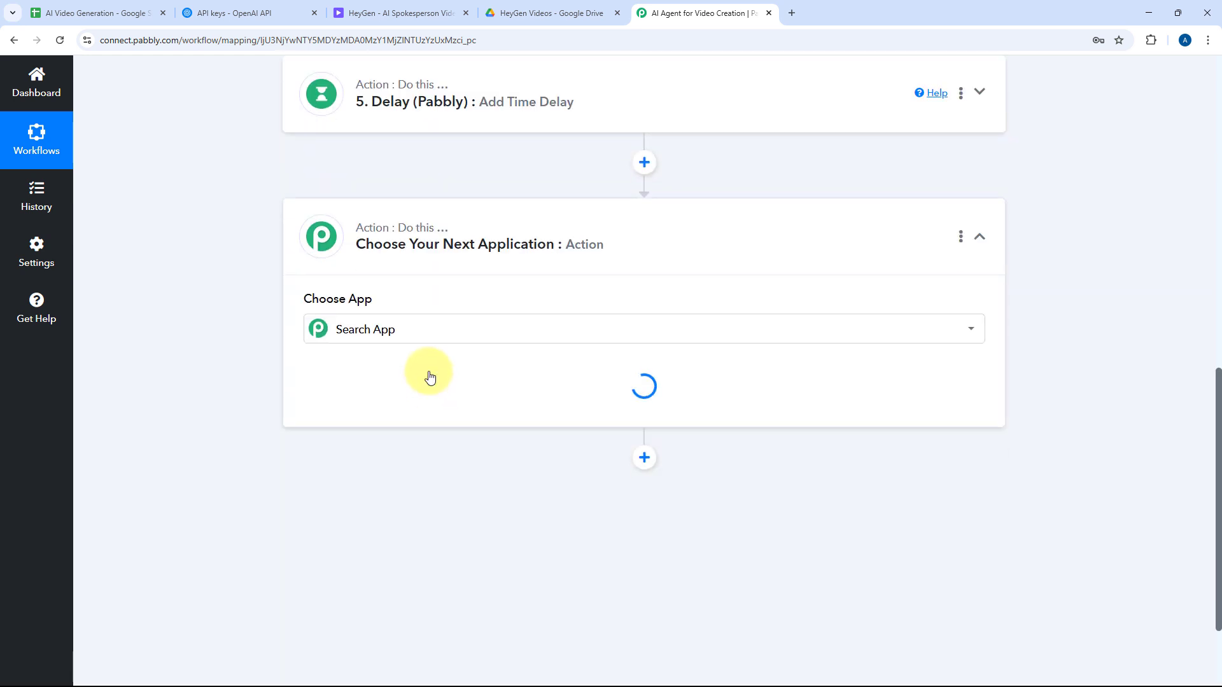
text(HeyGen)
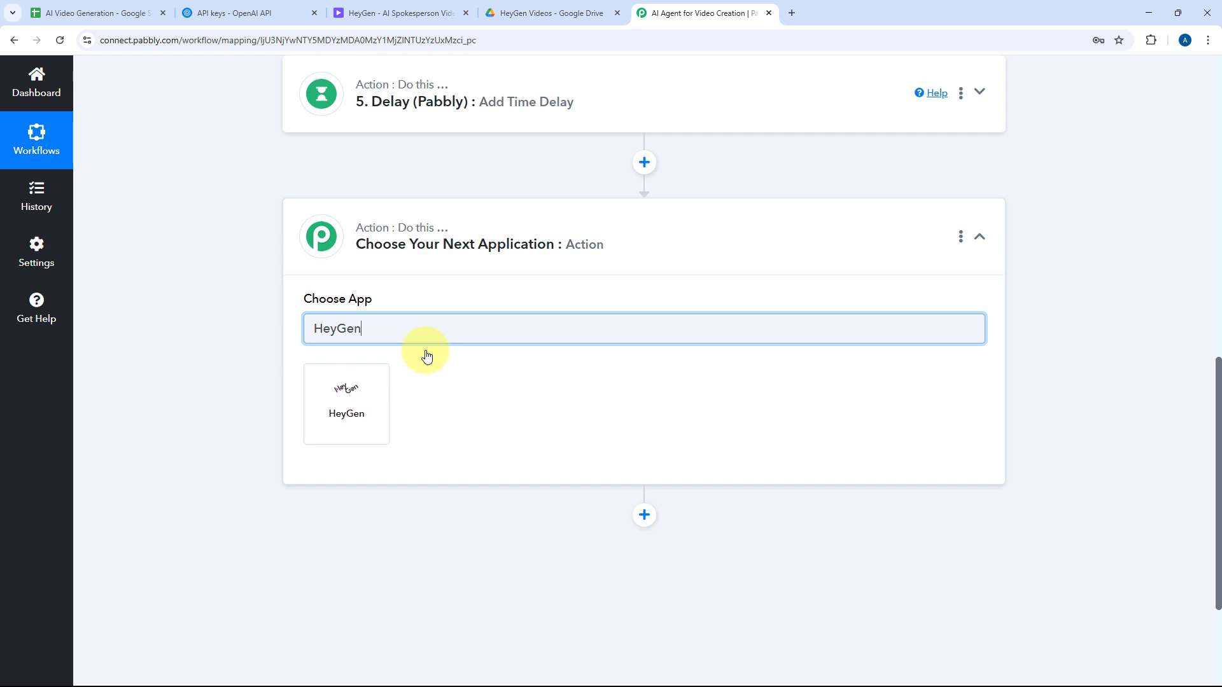
click(323, 411)
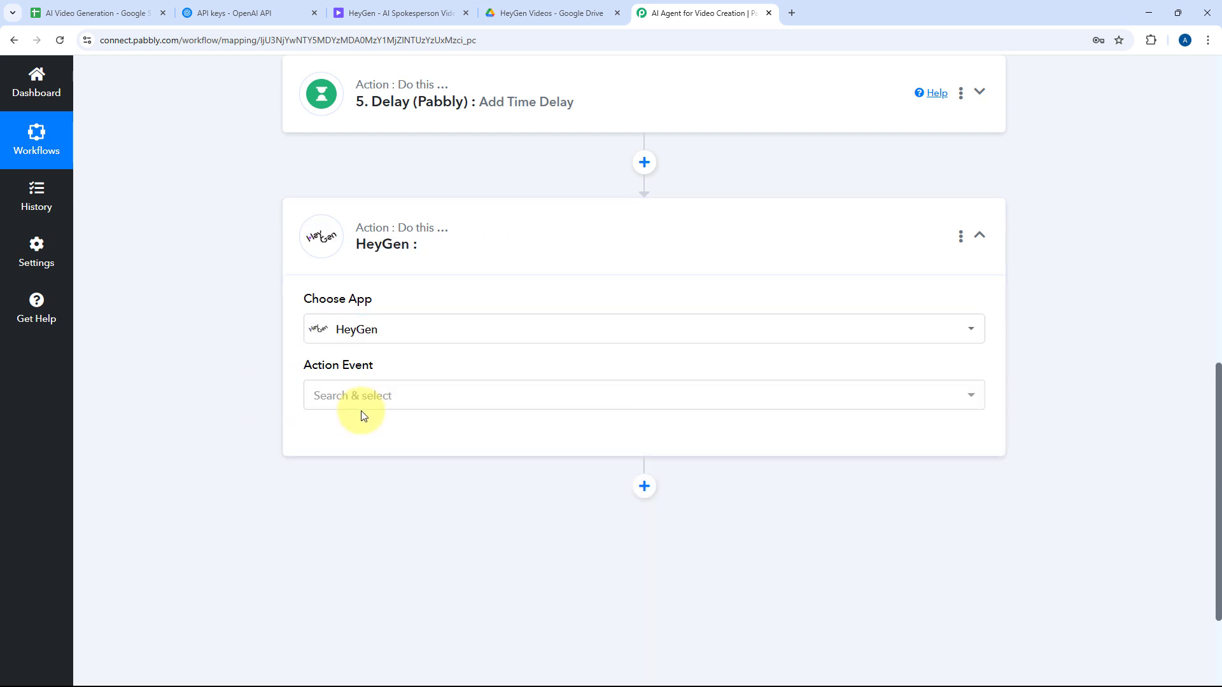
Choose Retrieve a Video as the HeyGen action event and connect it with the existing connection HeyGen #4.
click(361, 410)
scroll(231, 438, down, 2)
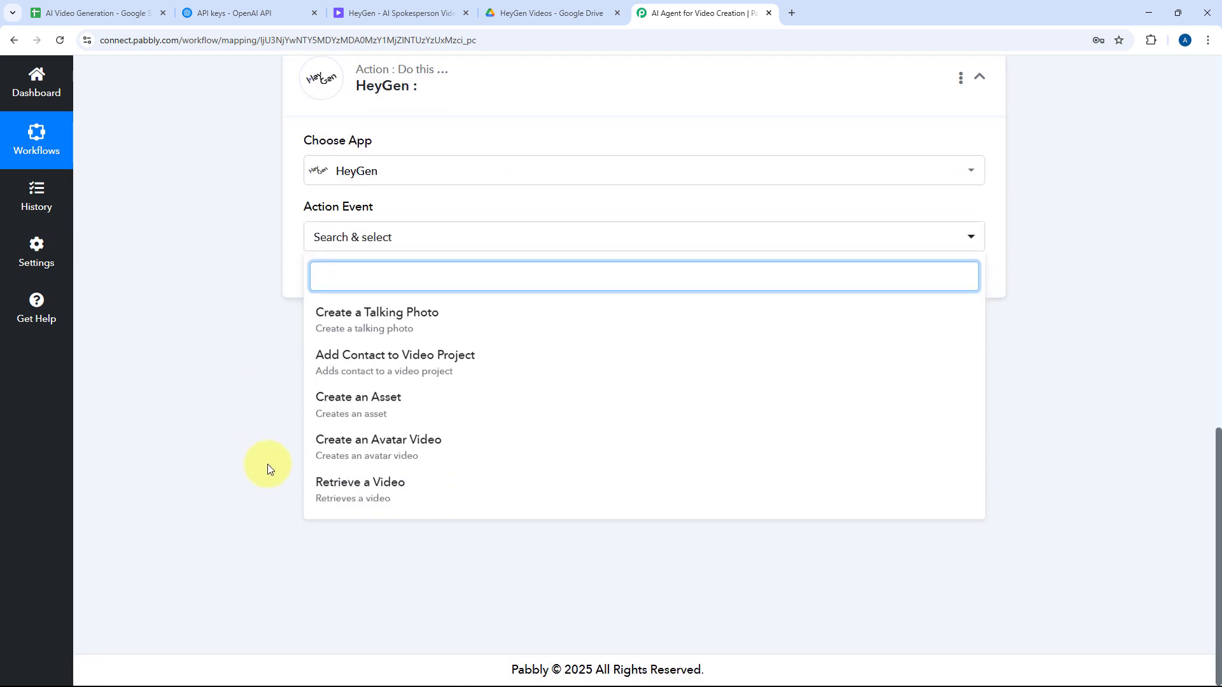
click(352, 492)
click(323, 407)
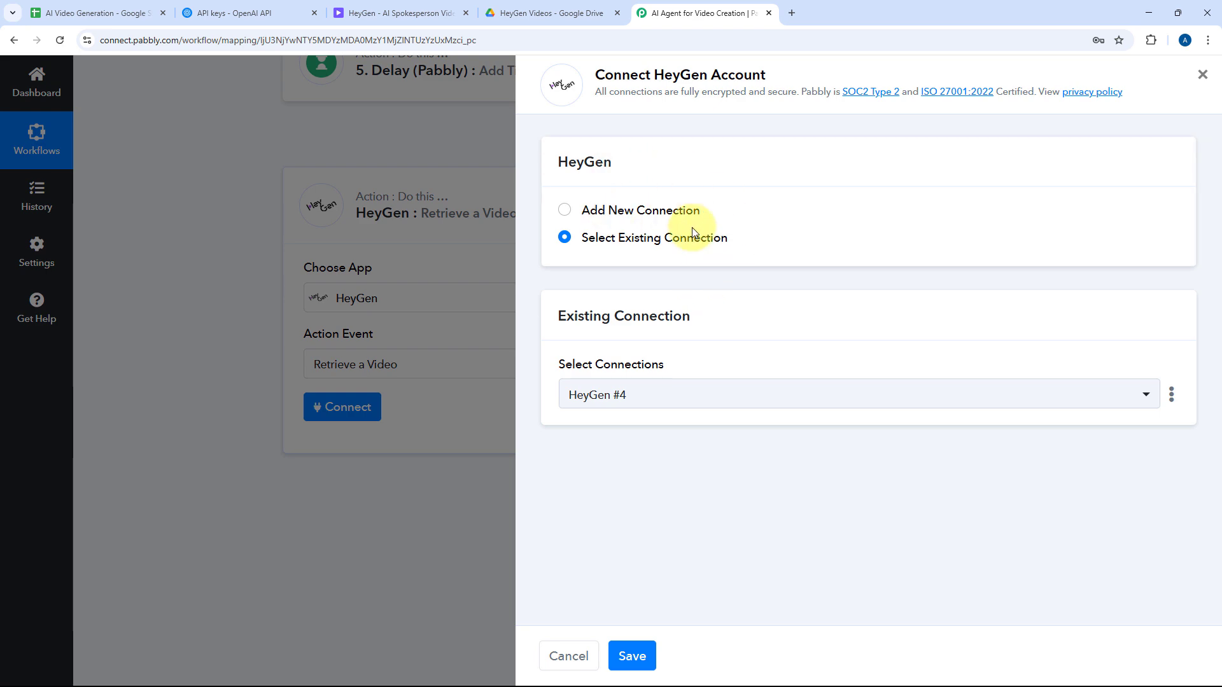
click(610, 650)
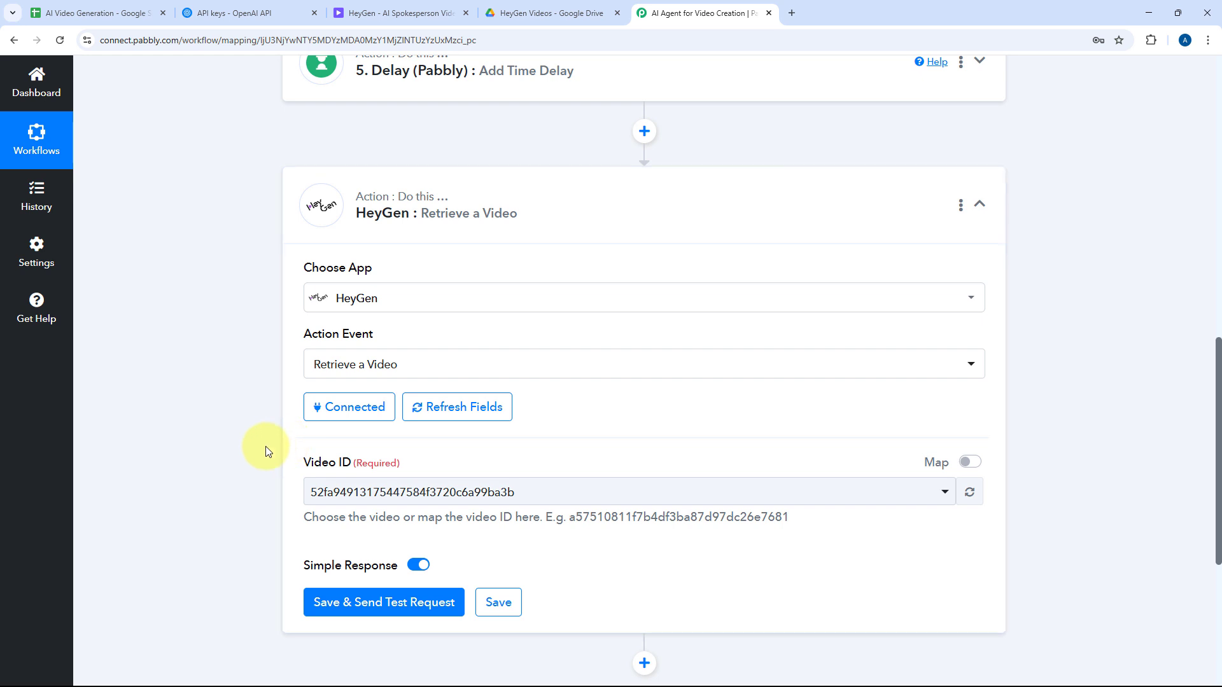
Examine the videos offered for the Video ID of the Retrieve a Video step.
click(579, 491)
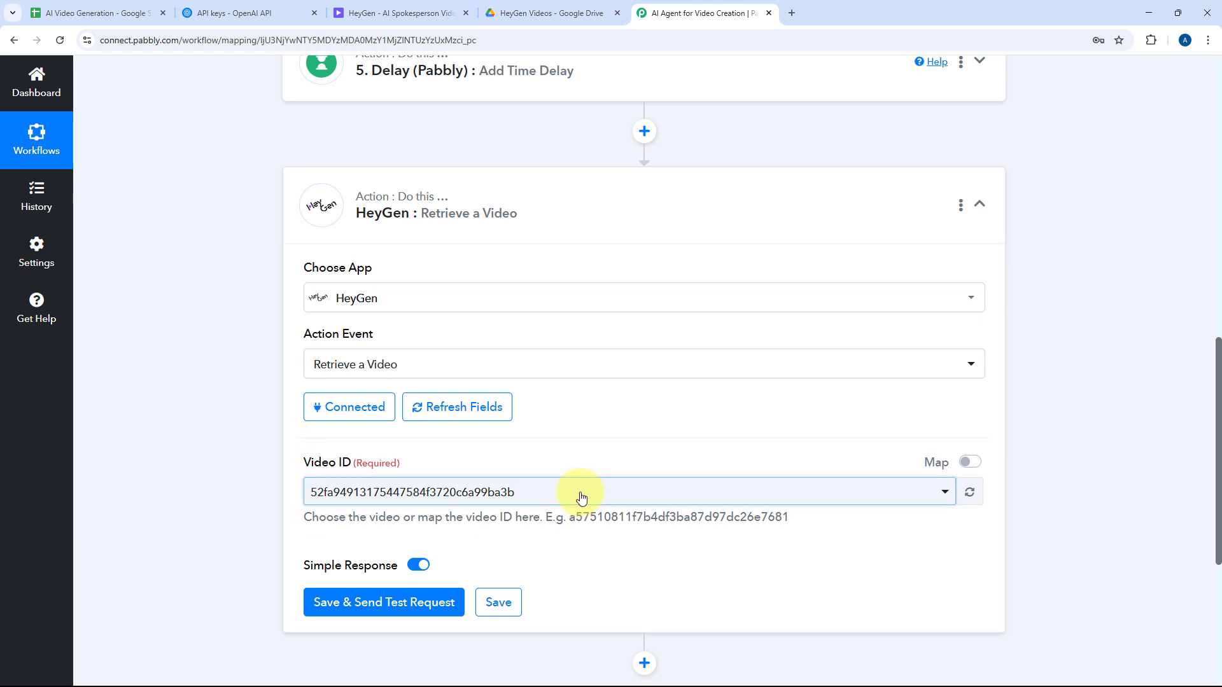
click(595, 437)
scroll(595, 437, down, 1)
scroll(596, 441, down, 2)
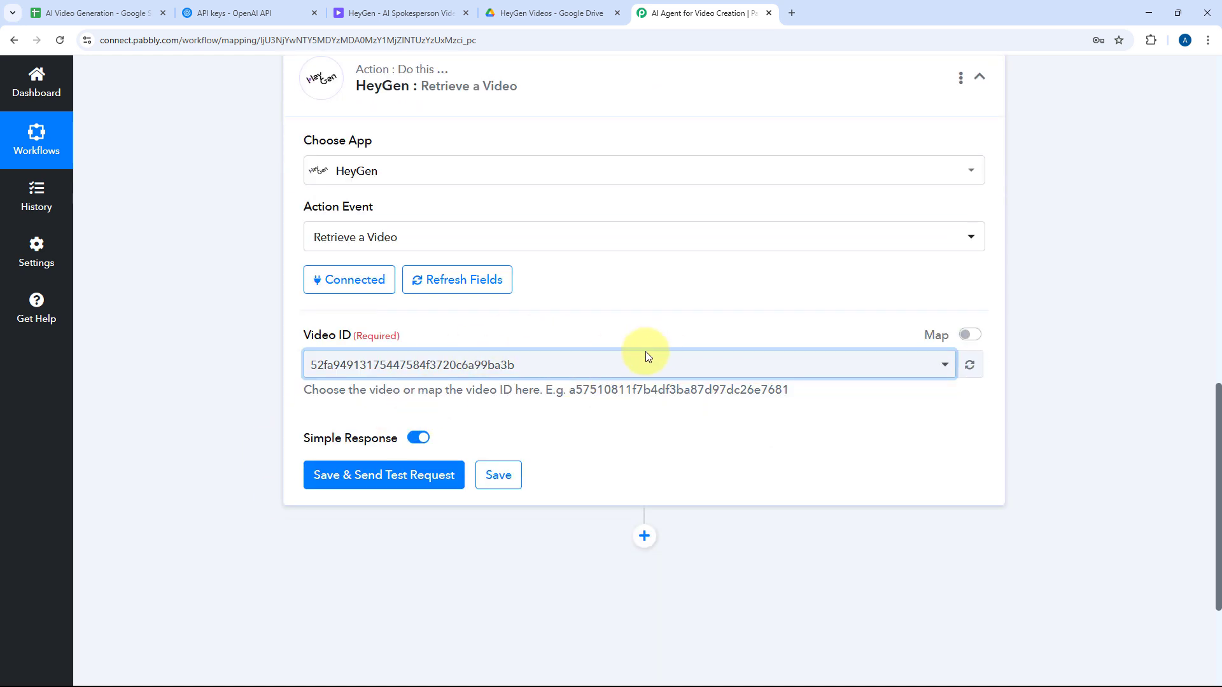
click(619, 357)
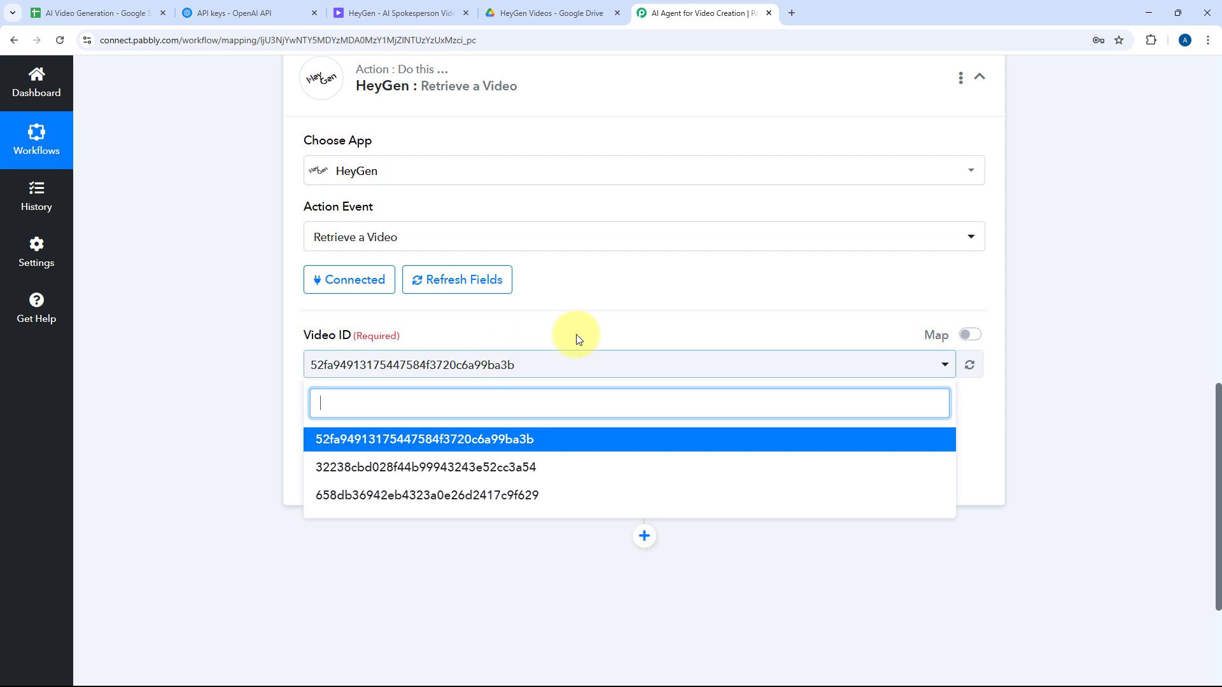
click(617, 359)
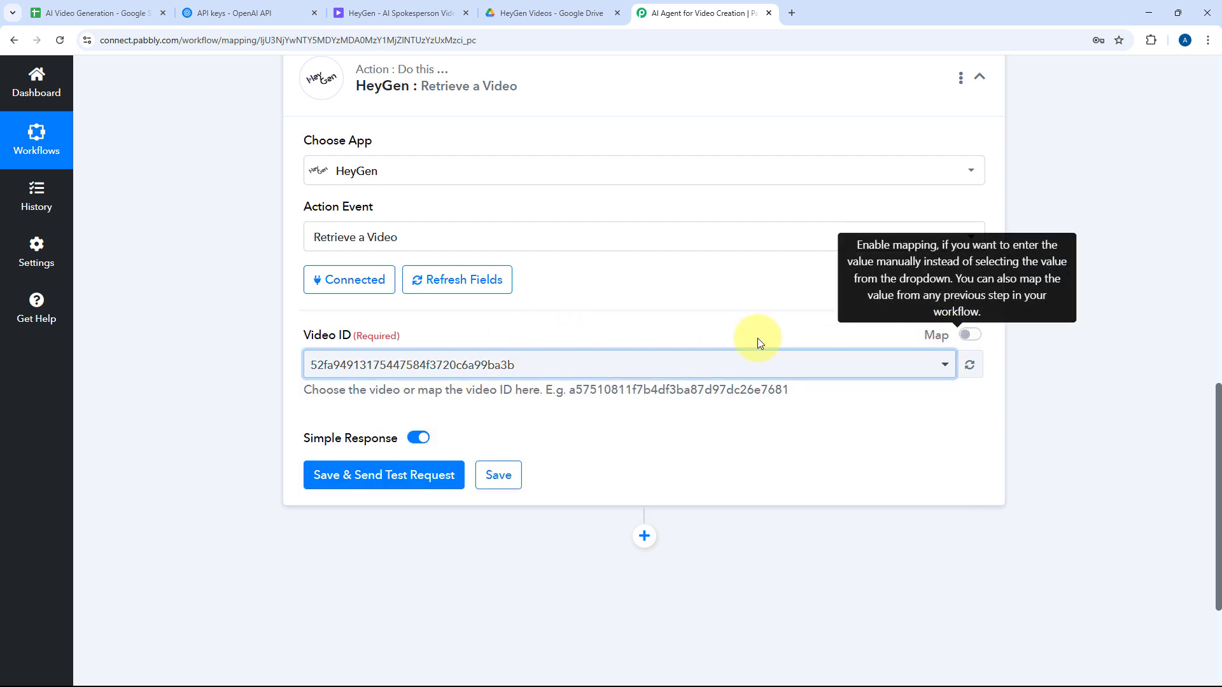
Enable mapping for the Video ID and replace its value with Data Video Id from the HeyGen Create an Avatar Video step.
click(969, 334)
click(572, 365)
drag(571, 364, 248, 371)
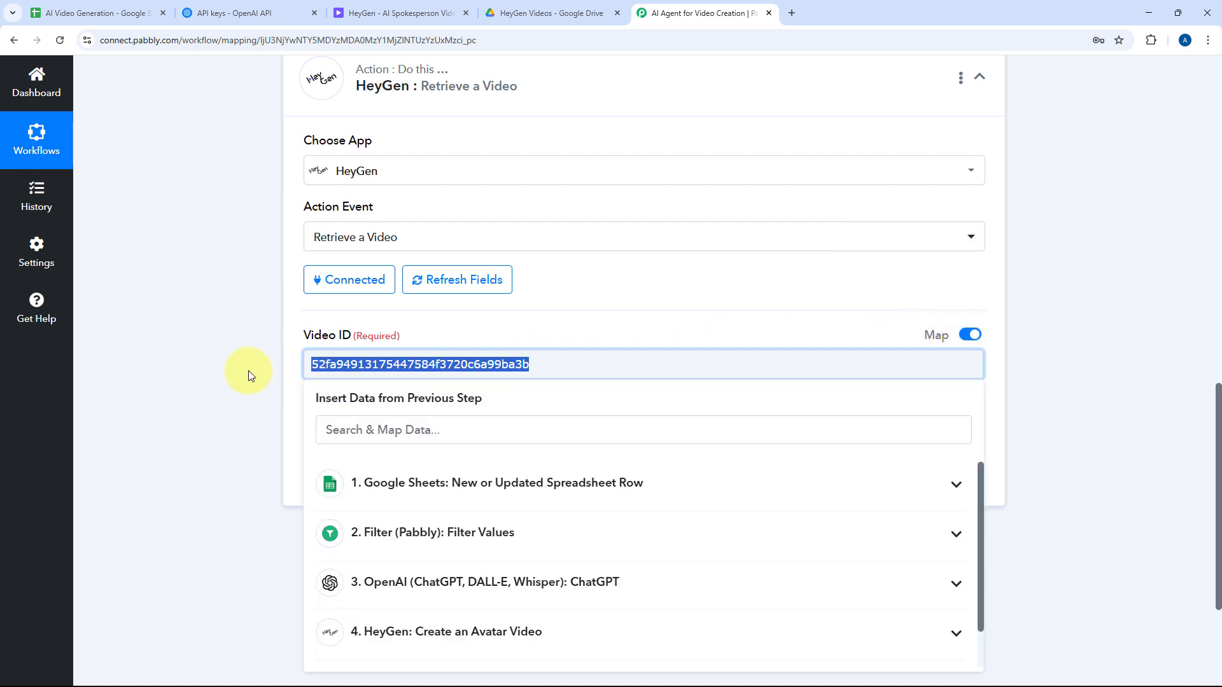
key(BackSpace)
scroll(245, 363, down, 2)
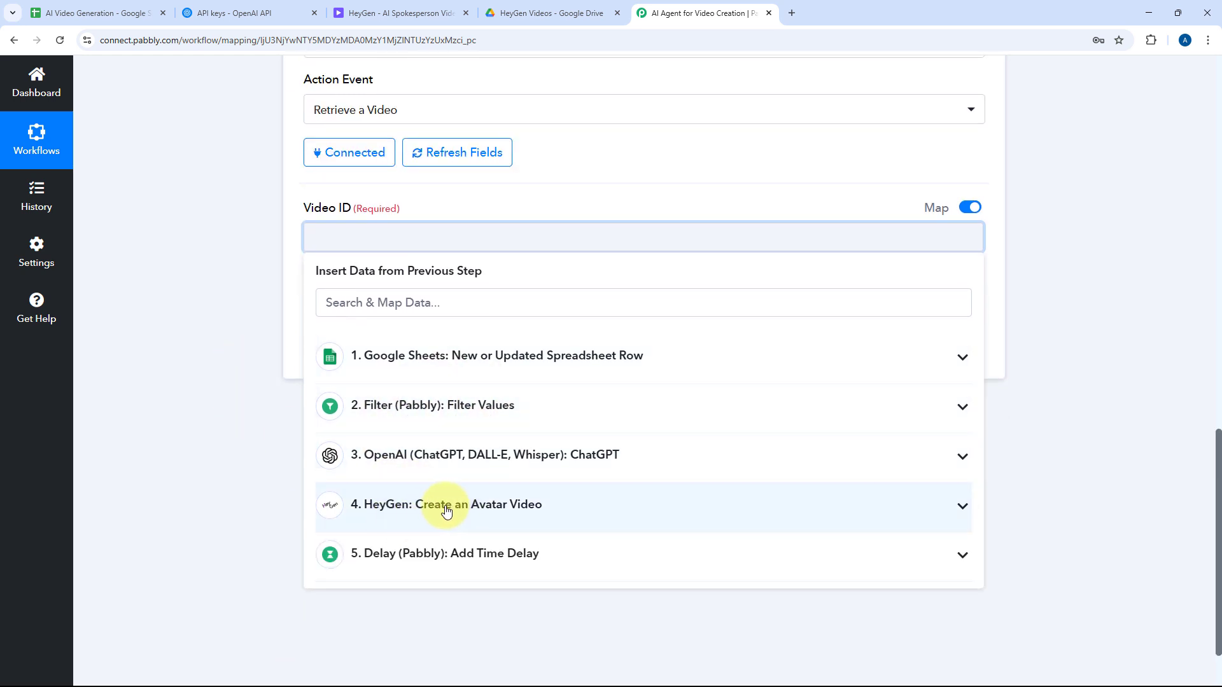
click(439, 507)
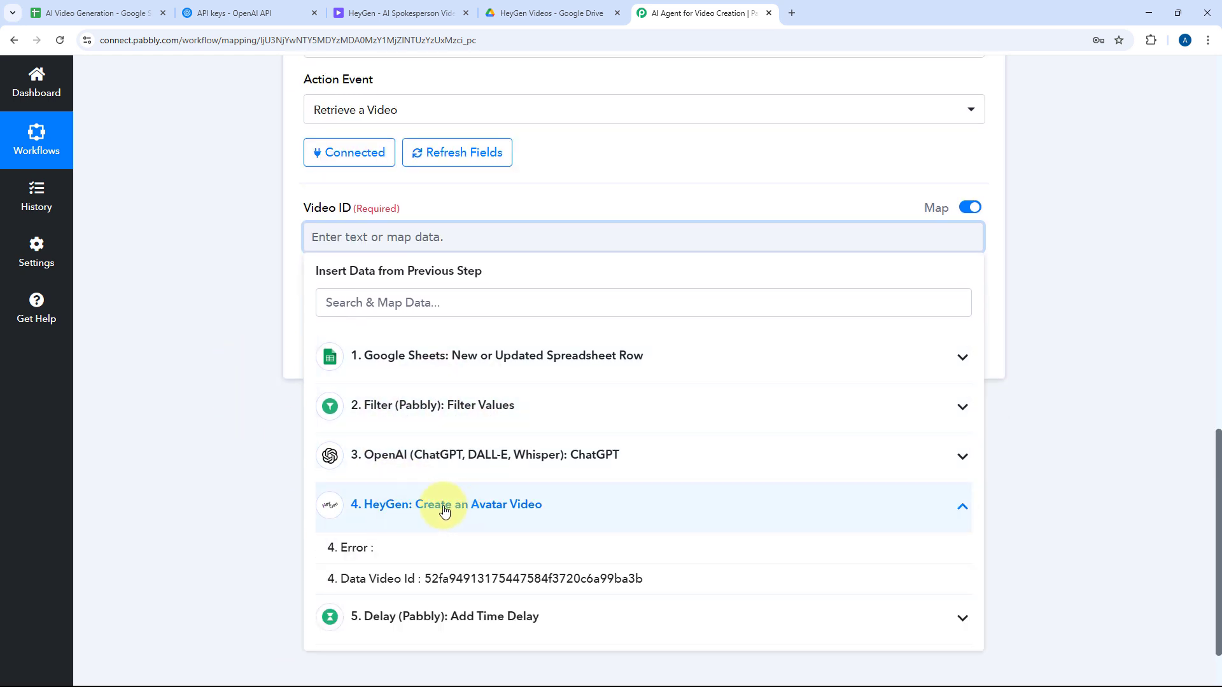
click(439, 586)
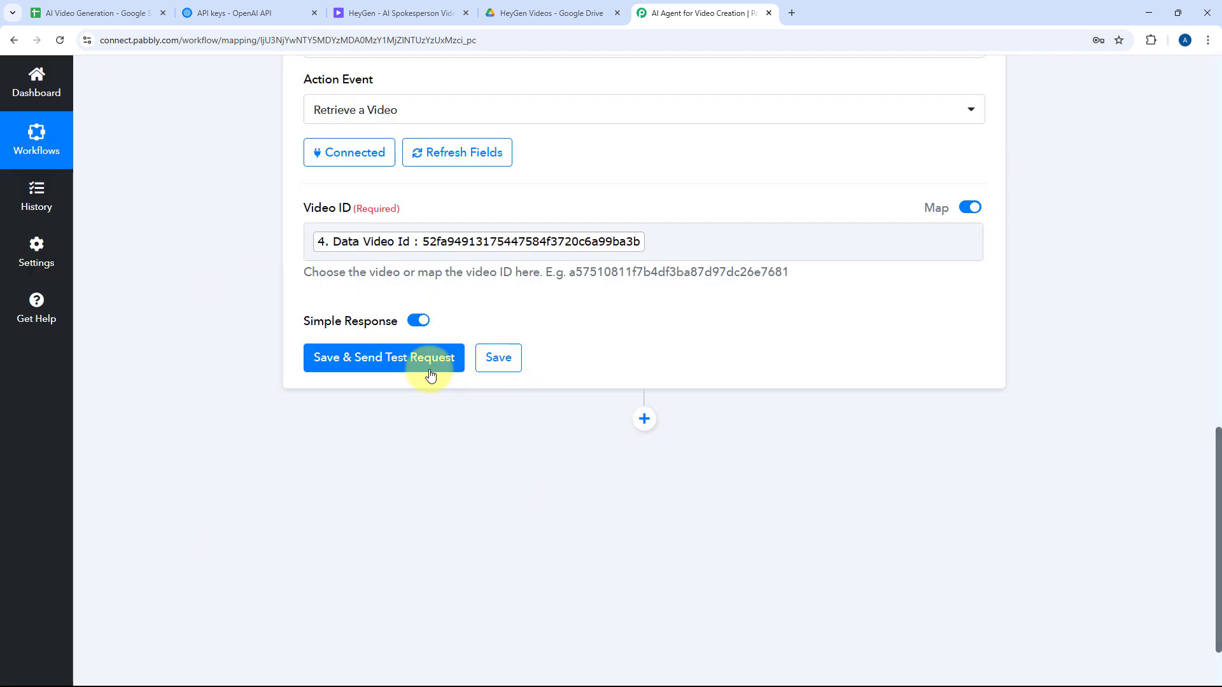
Save the Retrieve a Video step, send a test request, and review the received response.
click(409, 360)
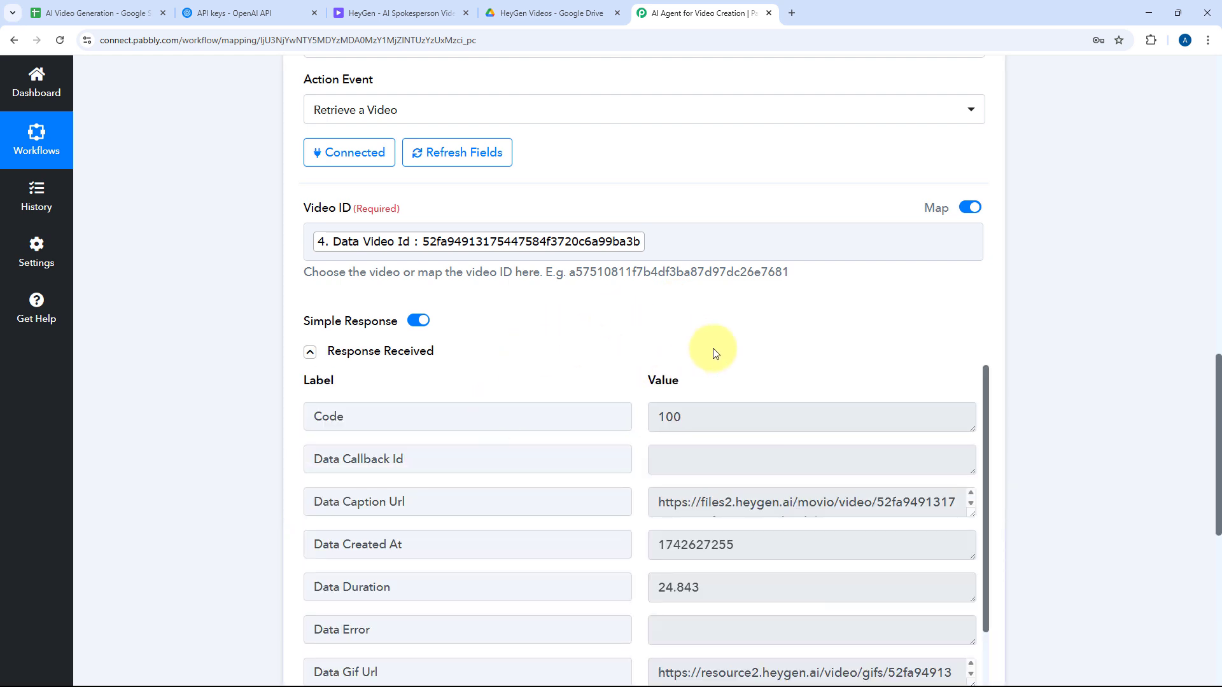
scroll(560, 321, down, 2)
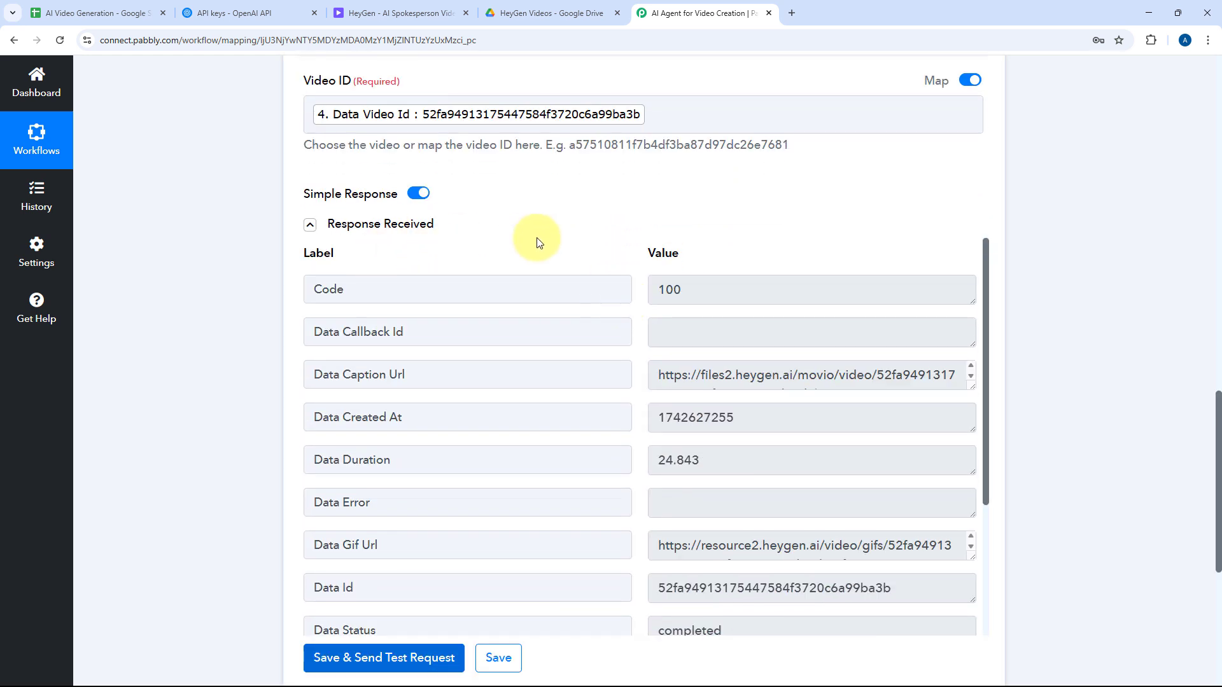
scroll(608, 239, down, 1)
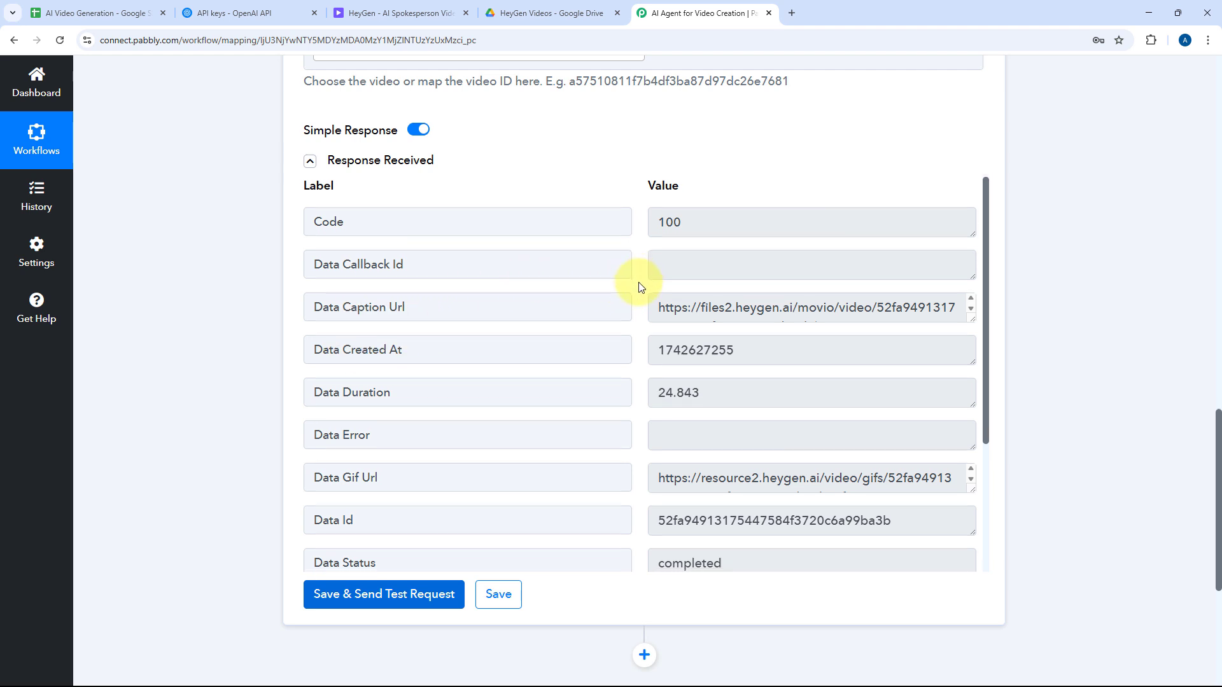
Open the Data Caption Url from the response in a new browser tab, check the downloaded caption file, and close the tab.
scroll(764, 255, down, 1)
click(966, 260)
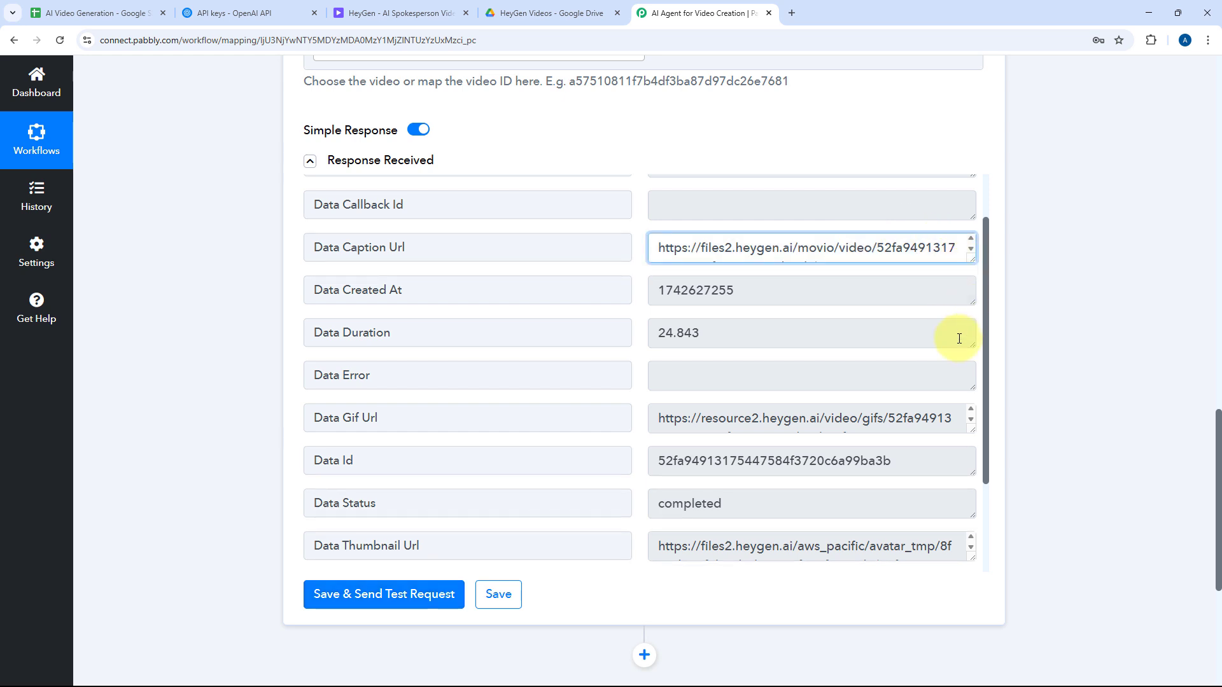
triple_click(845, 258)
key(ctrl+c)
key(ctrl+t)
key(ctrl+v)
key(Return)
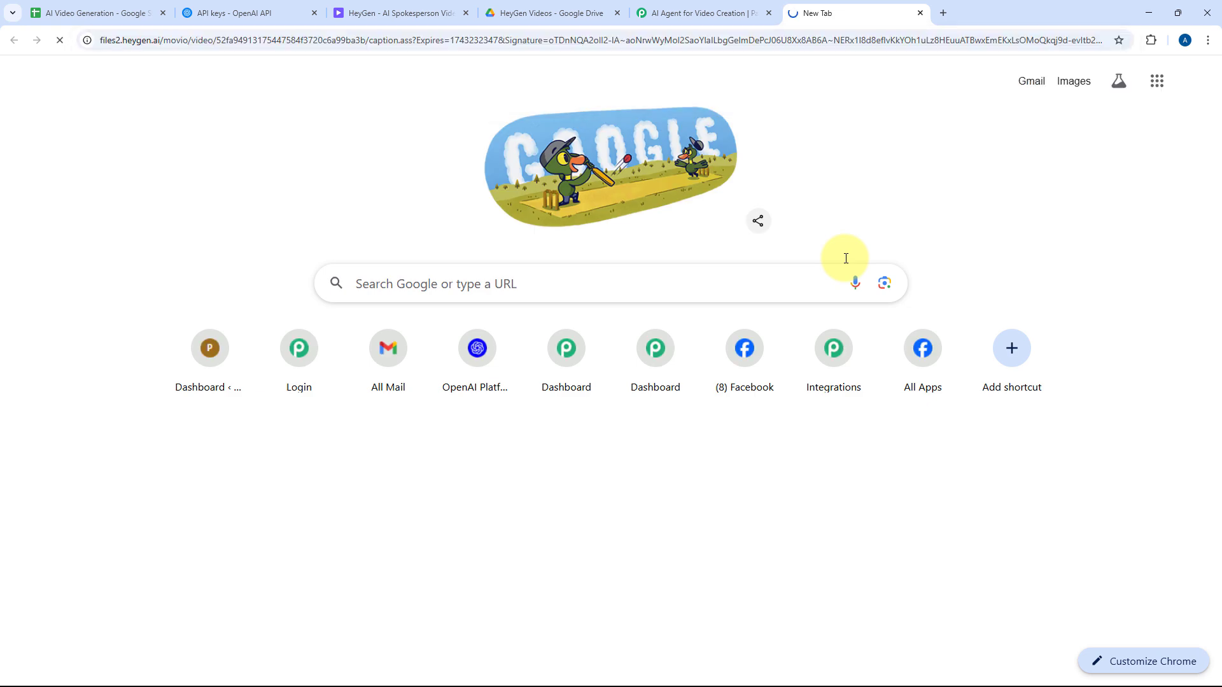
click(1161, 40)
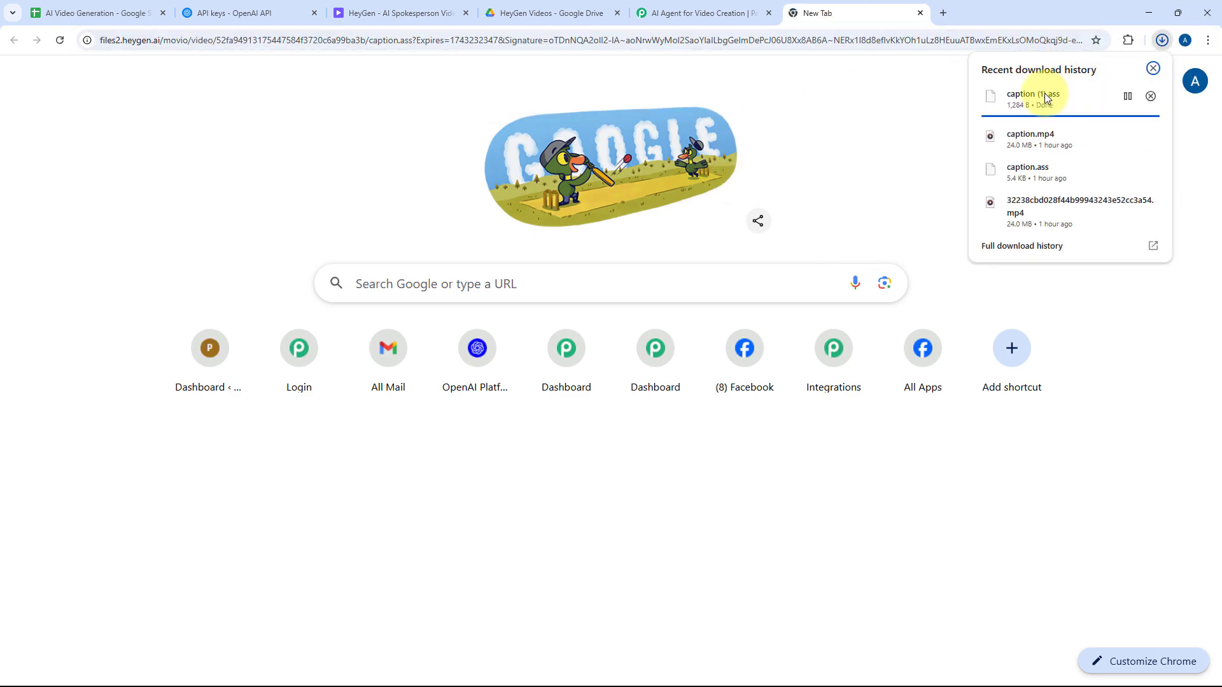
key(ctrl+a)
click(920, 13)
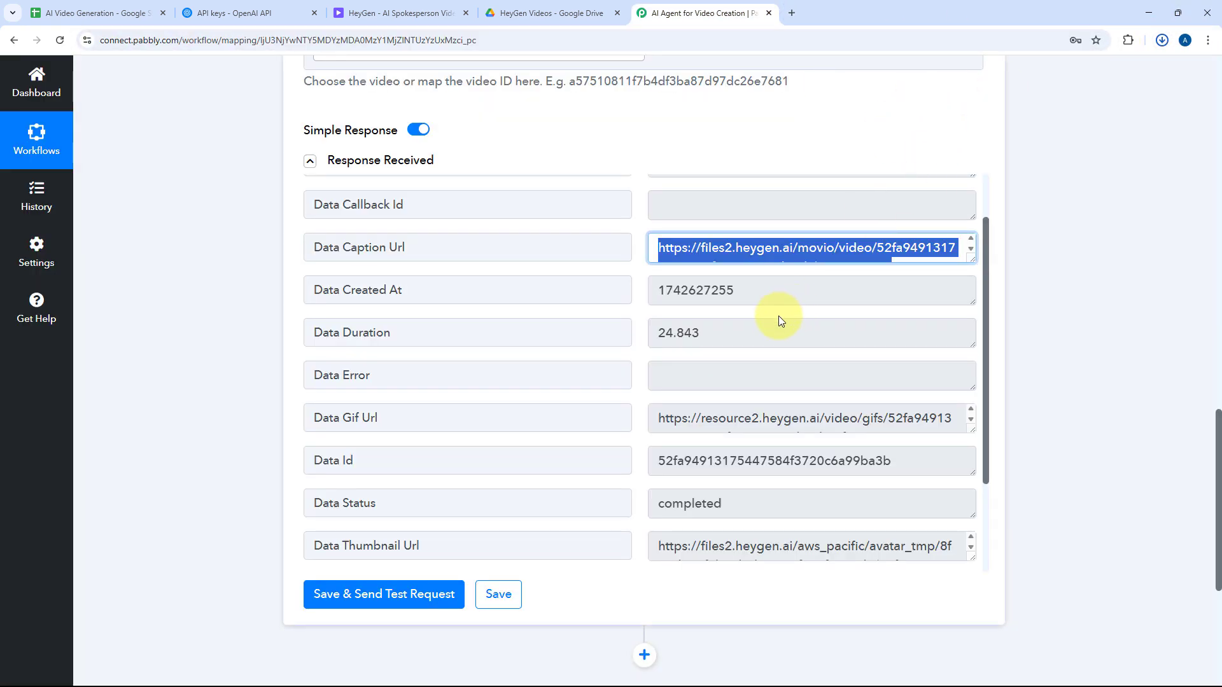
Check the Data Created At value and view the avatar GIF from the Data Gif Url in a temporary browser tab.
scroll(587, 294, down, 2)
scroll(676, 216, up, 1)
drag(777, 228, 626, 226)
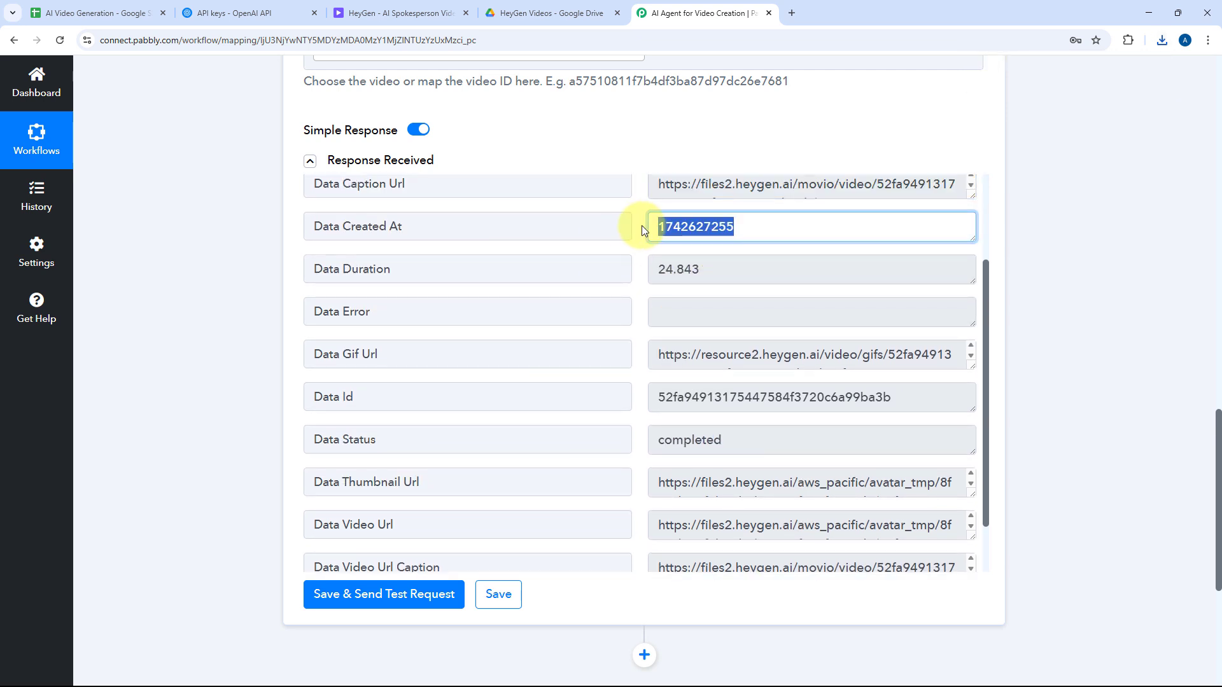
scroll(641, 225, down, 1)
click(738, 292)
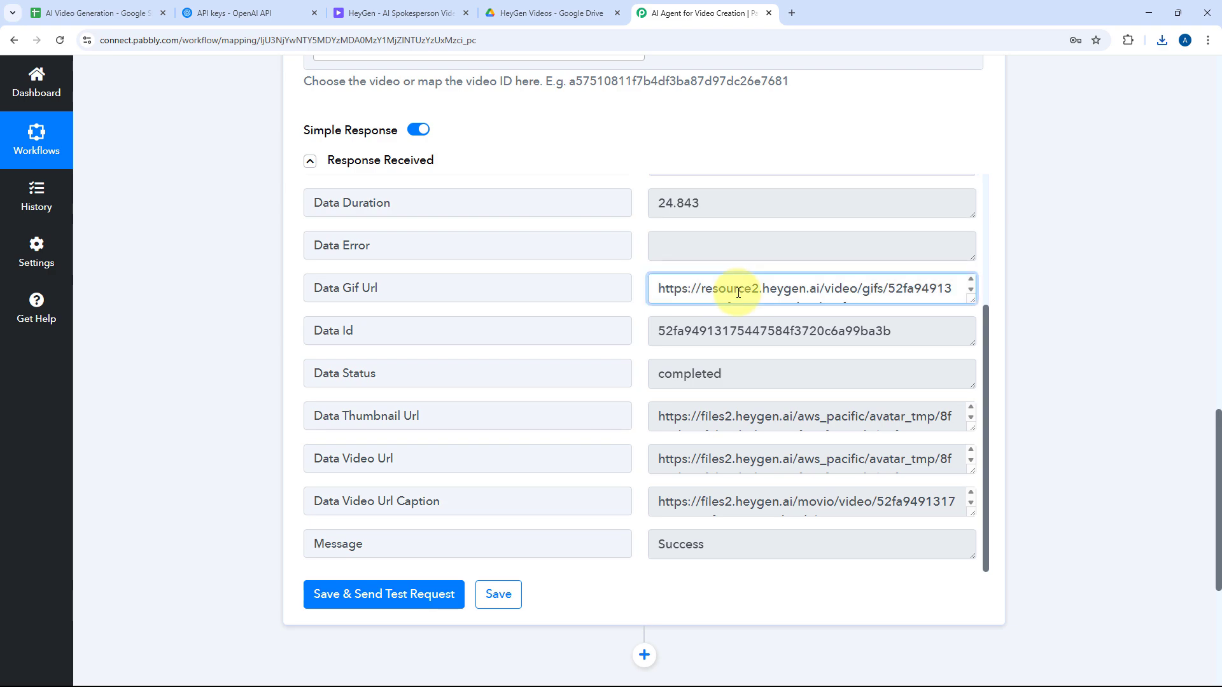
key(ctrl+a)
key(ctrl+c)
key(ctrl+t)
key(ctrl+v)
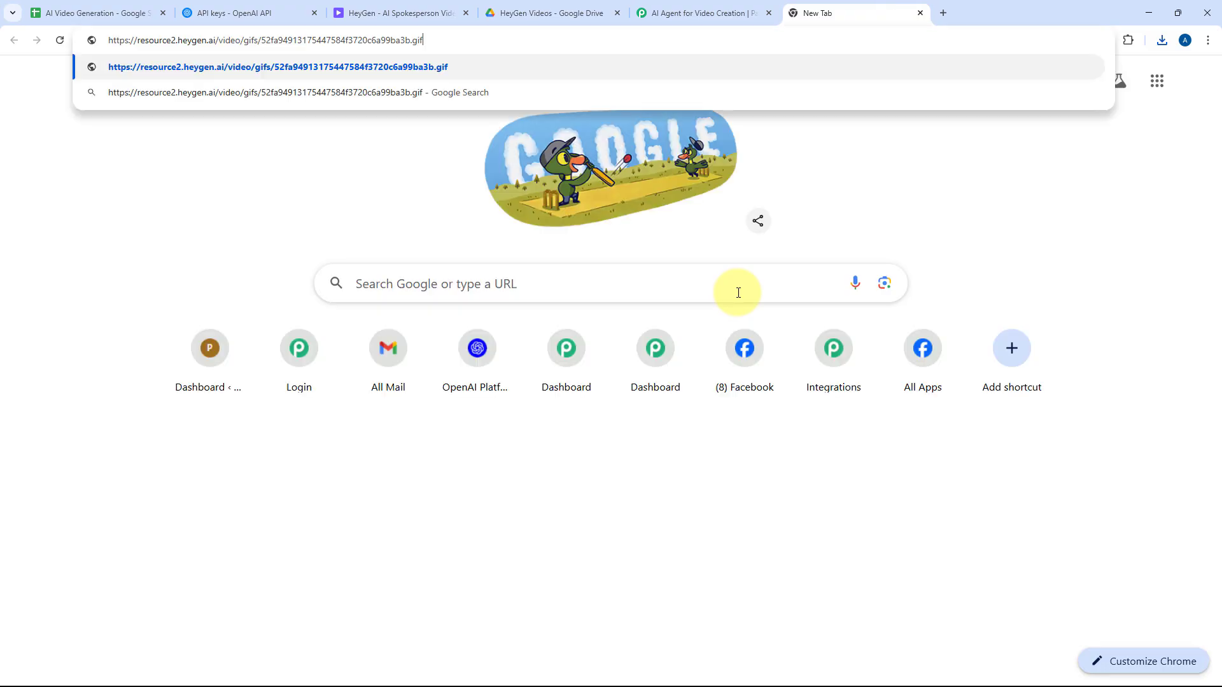
key(Return)
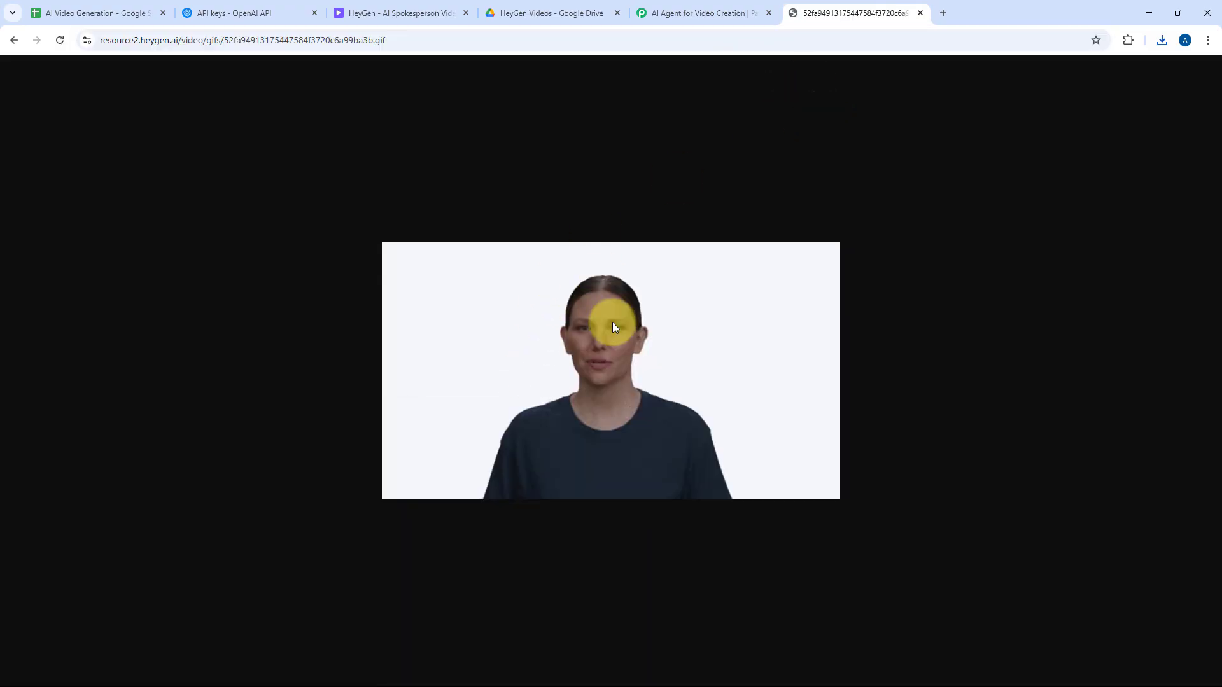
click(920, 13)
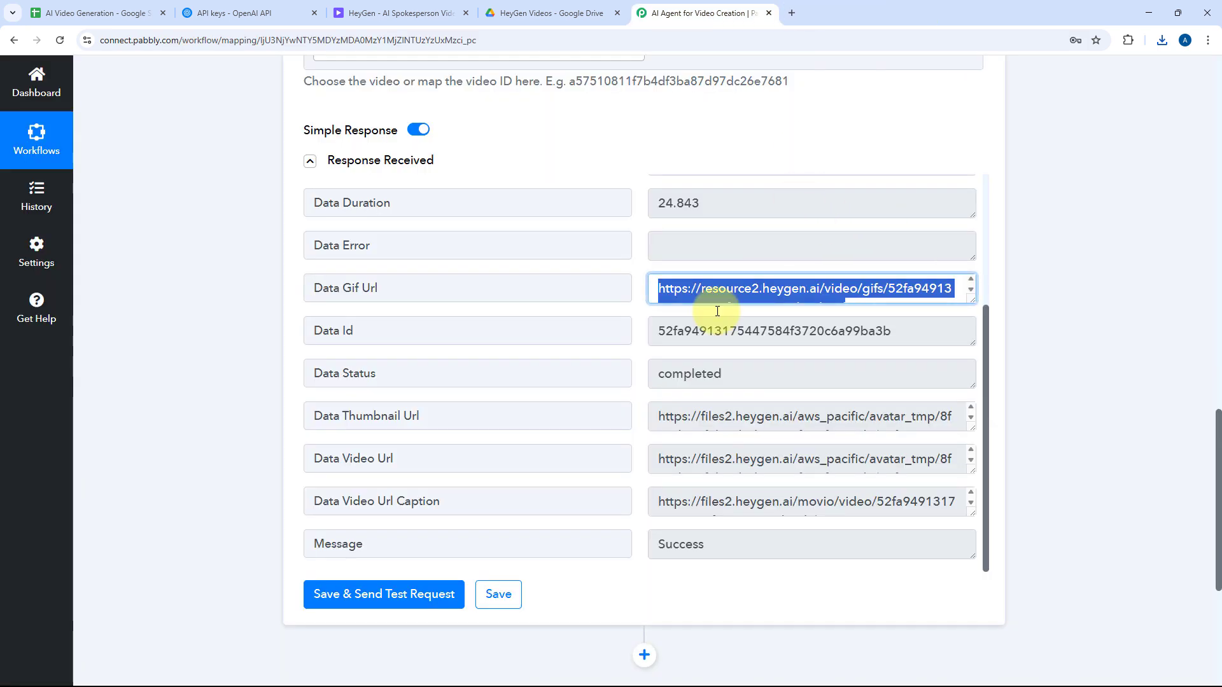
Inspect the Data Status, Data Thumbnail Url and Data Video Url values in the response.
double_click(747, 376)
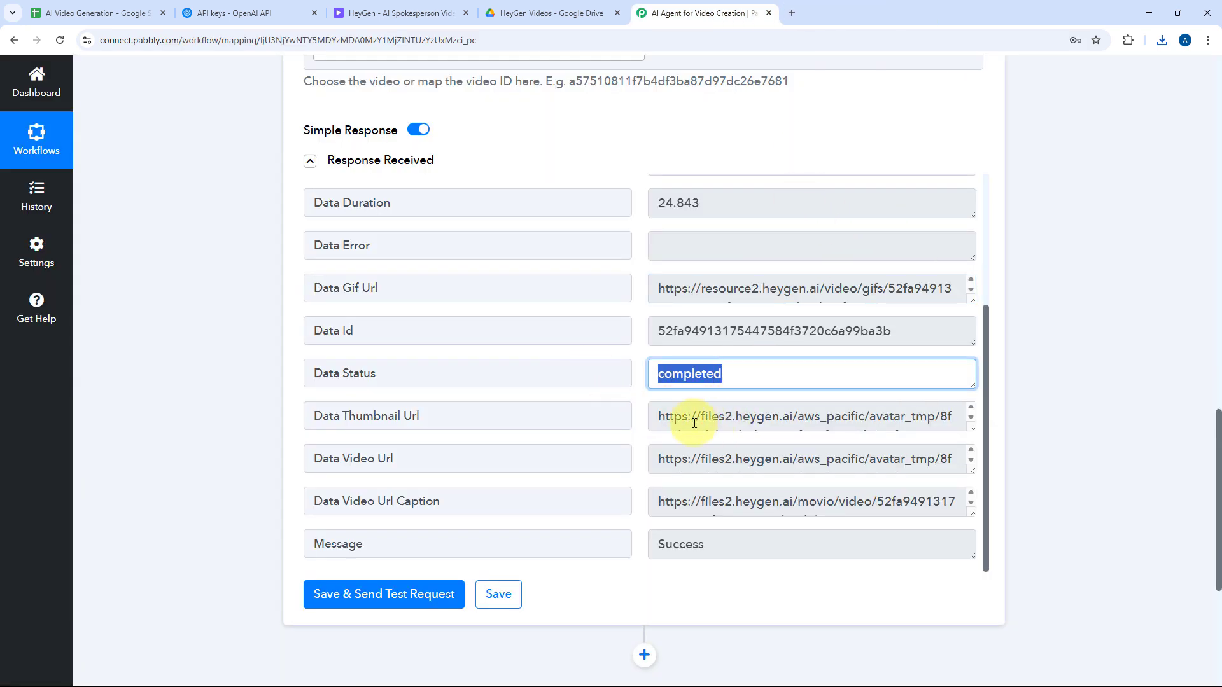
double_click(757, 416)
triple_click(742, 460)
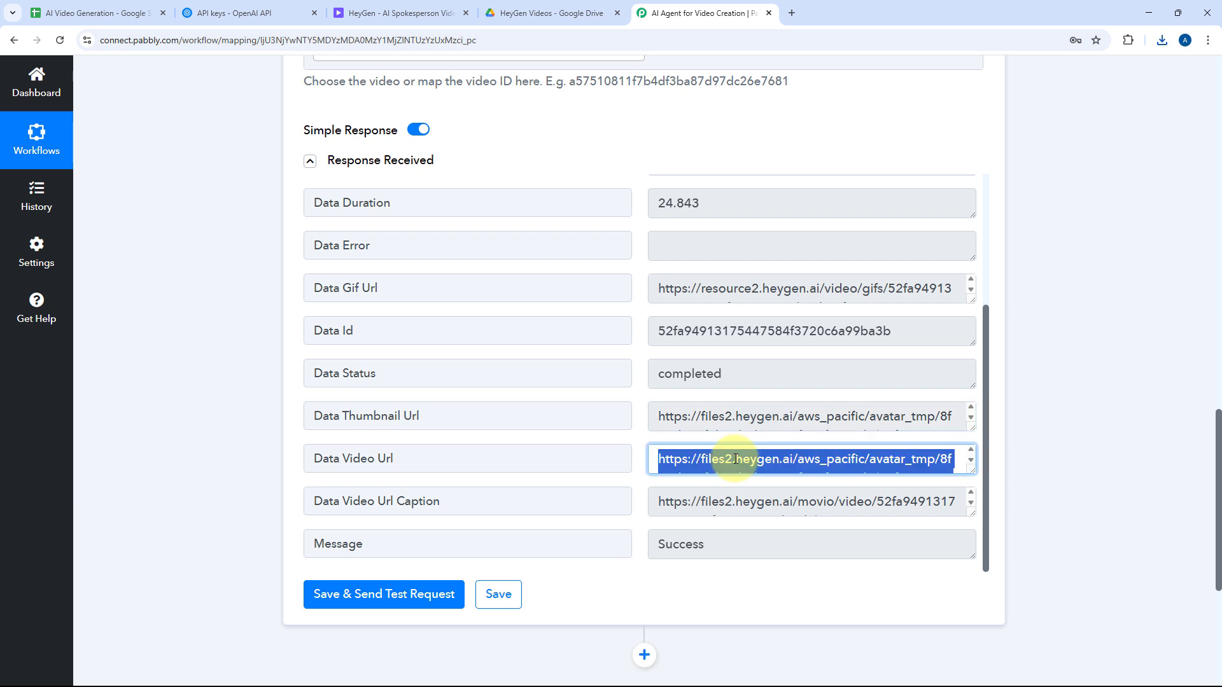
Download the captioned video from the Data Video Url Caption link in a new tab and open caption (1).mp4.
click(734, 500)
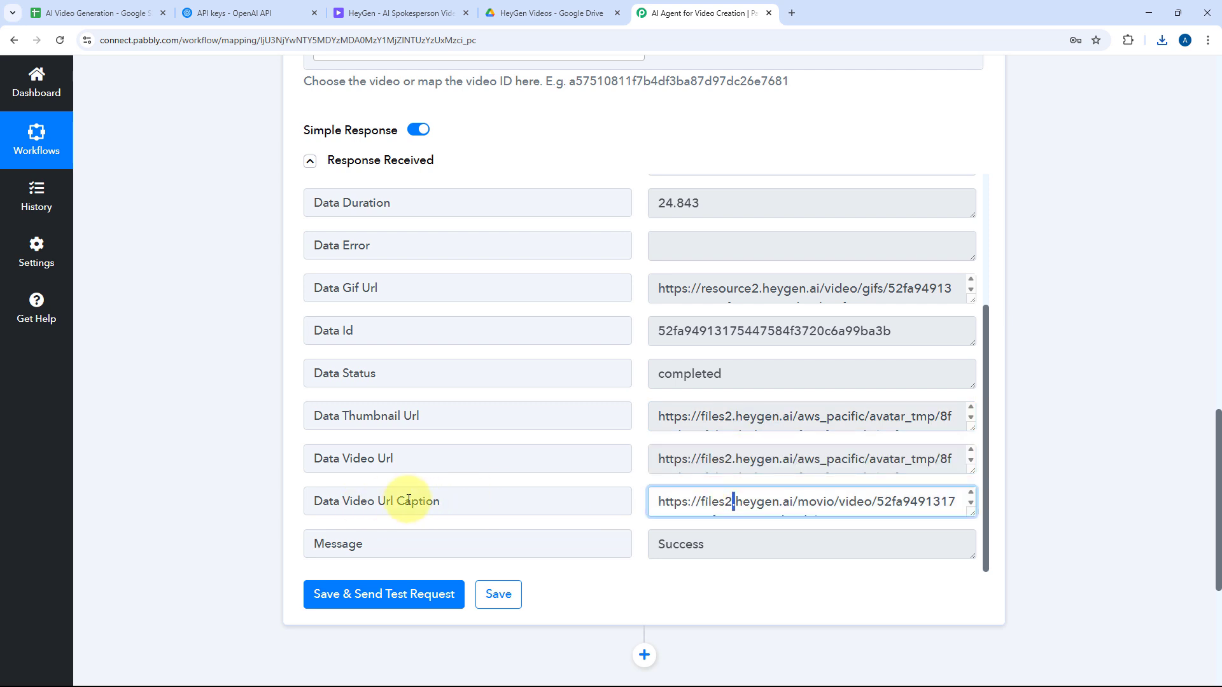
key(ctrl+a)
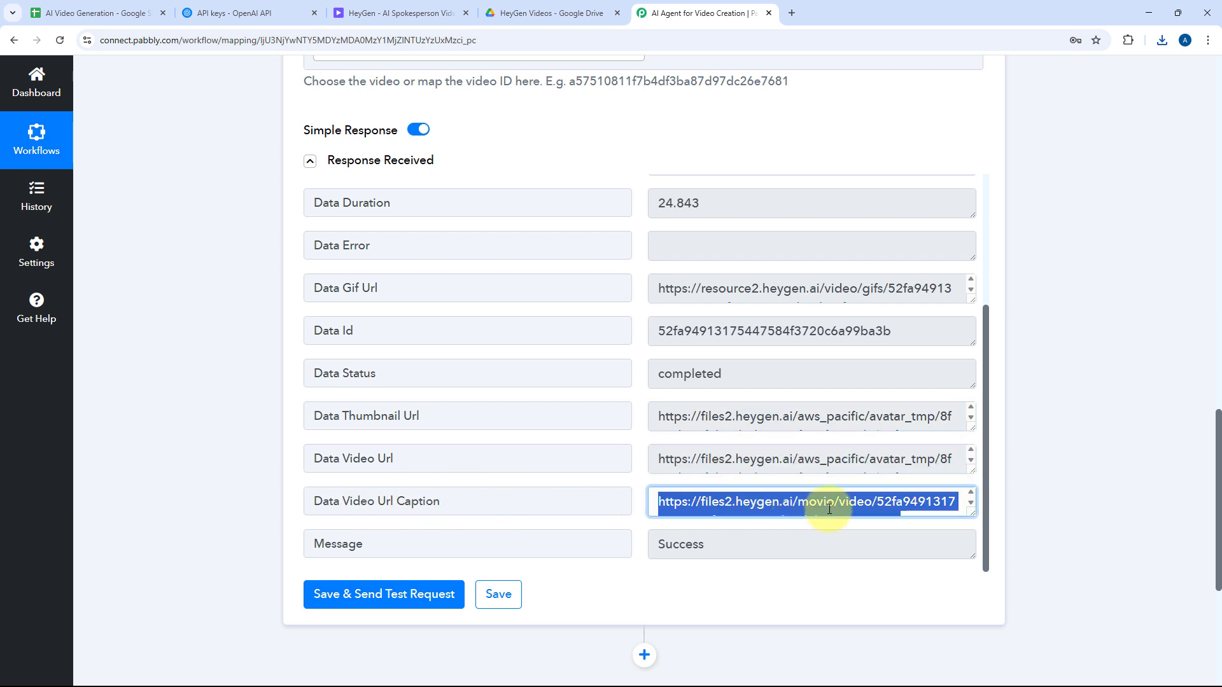
key(ctrl+c)
key(ctrl+t)
key(ctrl+v)
key(Return)
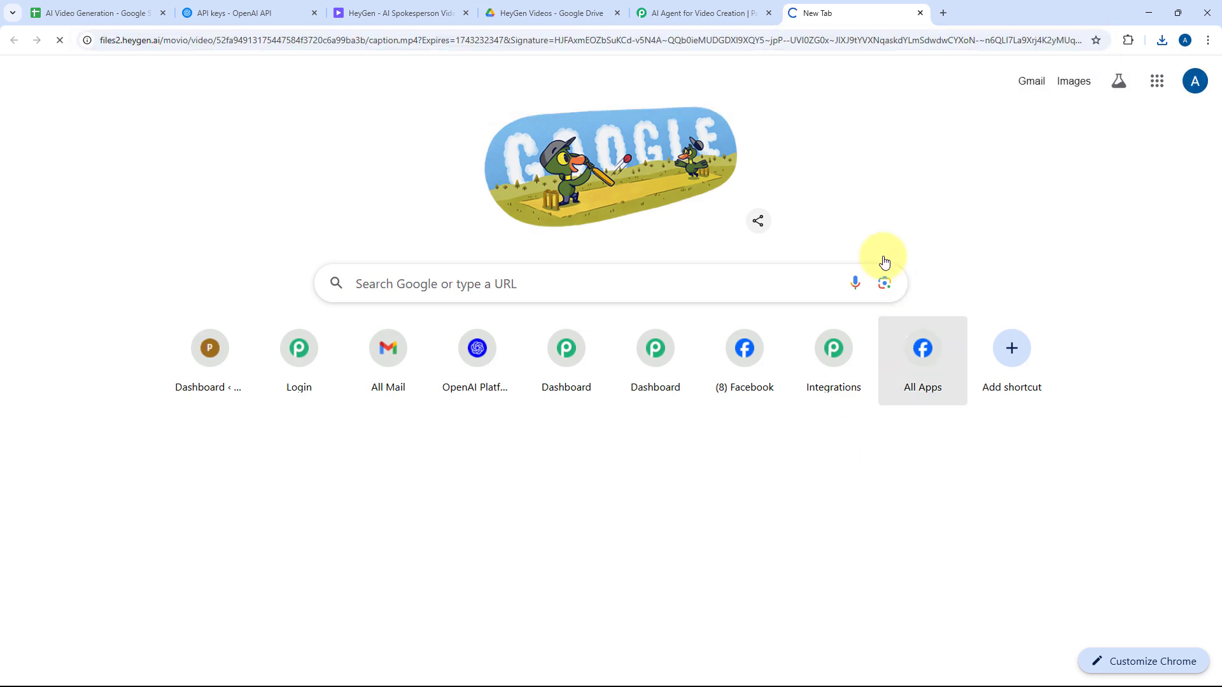
click(1161, 41)
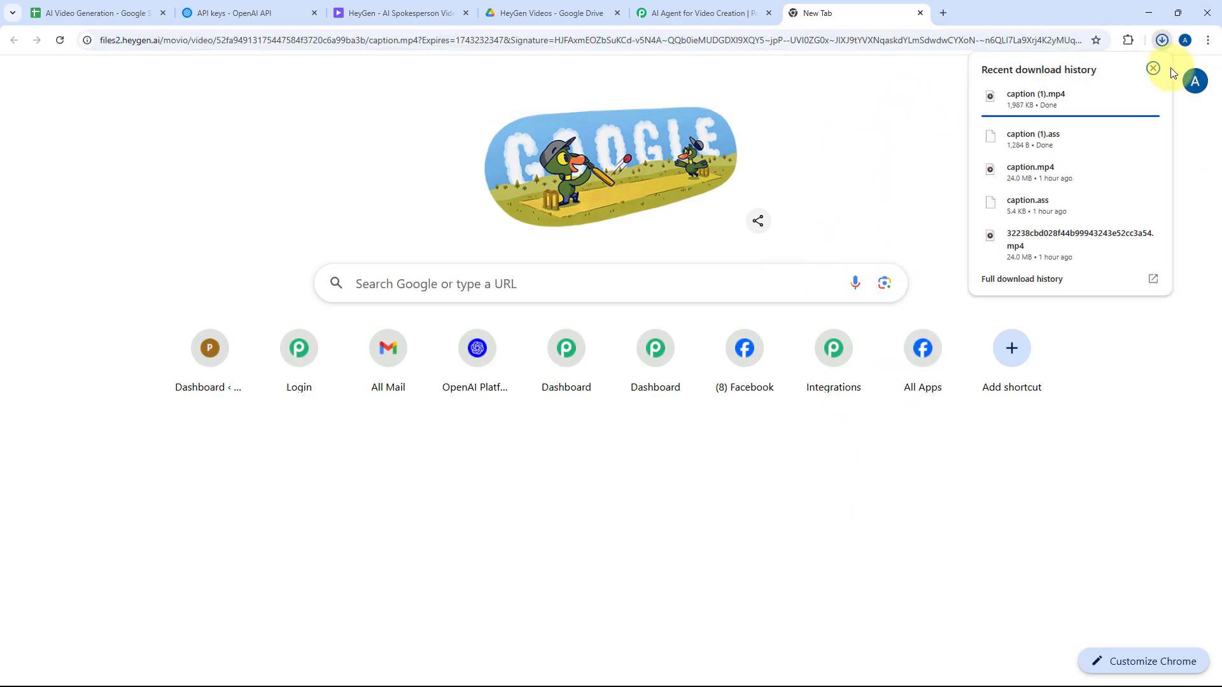
click(1046, 105)
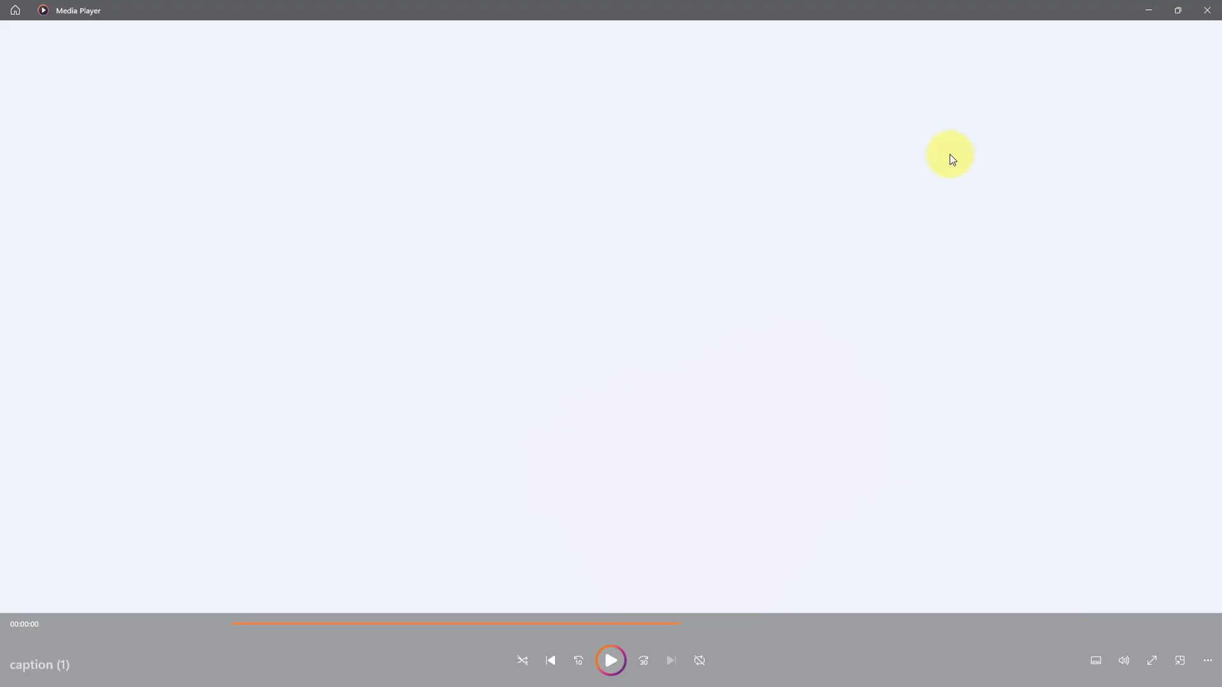
Play the captioned avatar video briefly, pause it, and close the media player and the download tab.
click(620, 657)
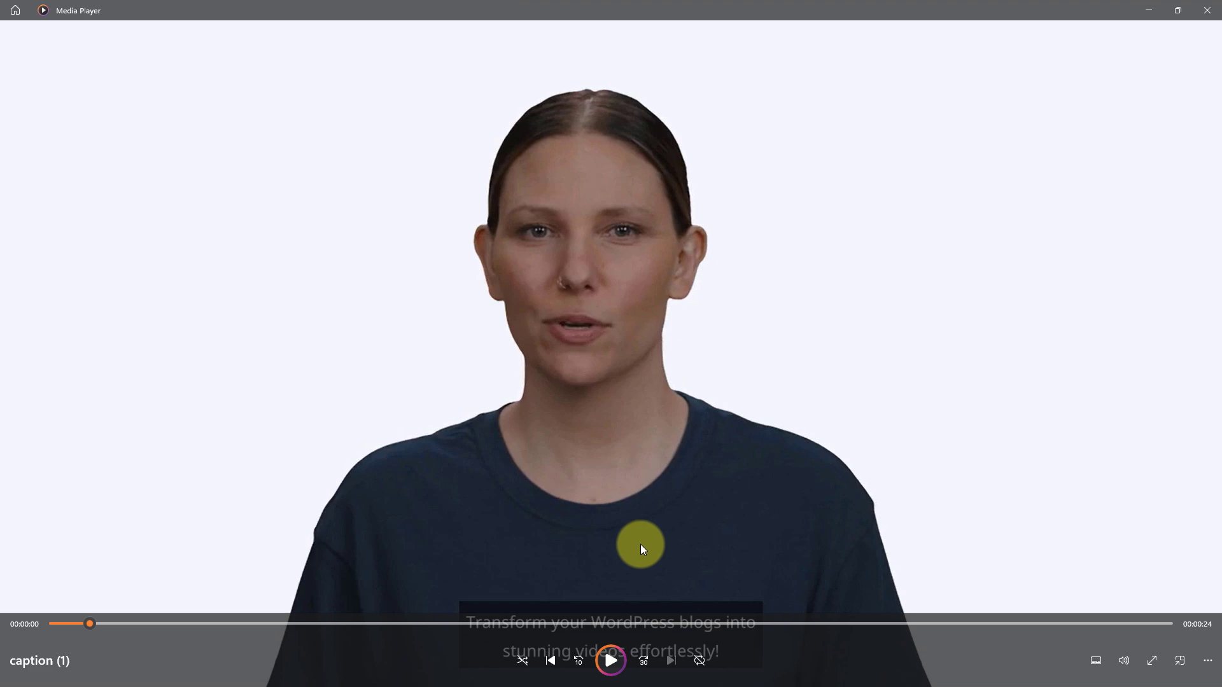
click(614, 657)
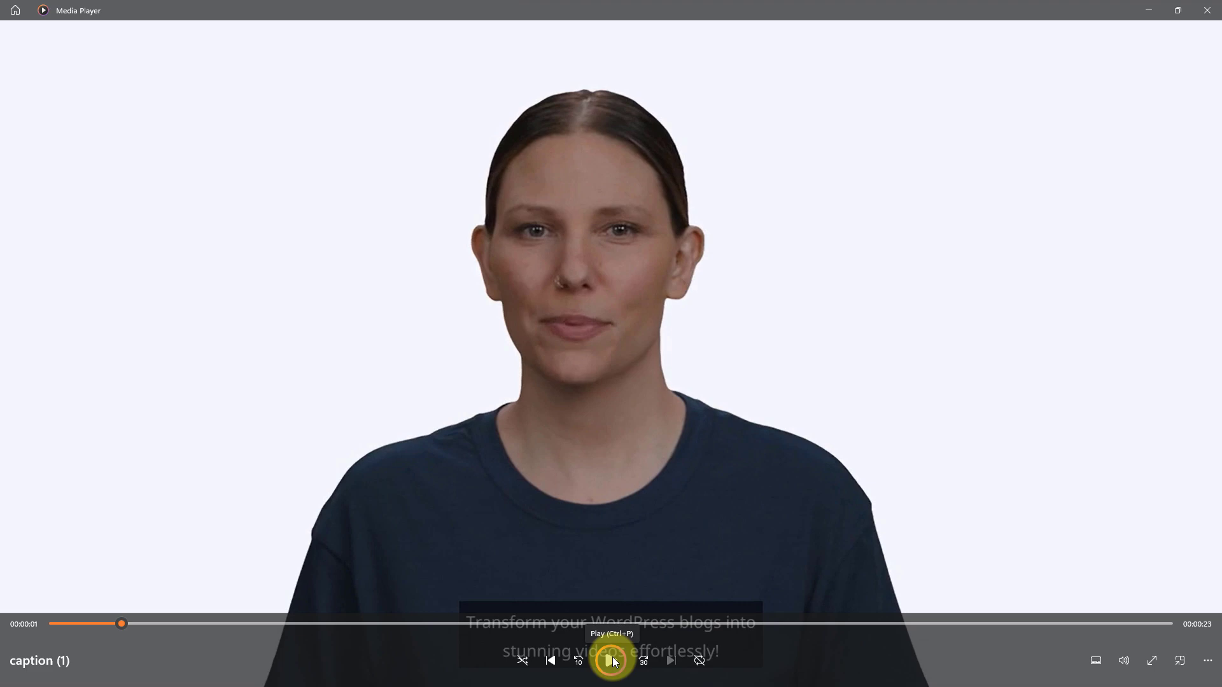
click(1207, 11)
click(920, 13)
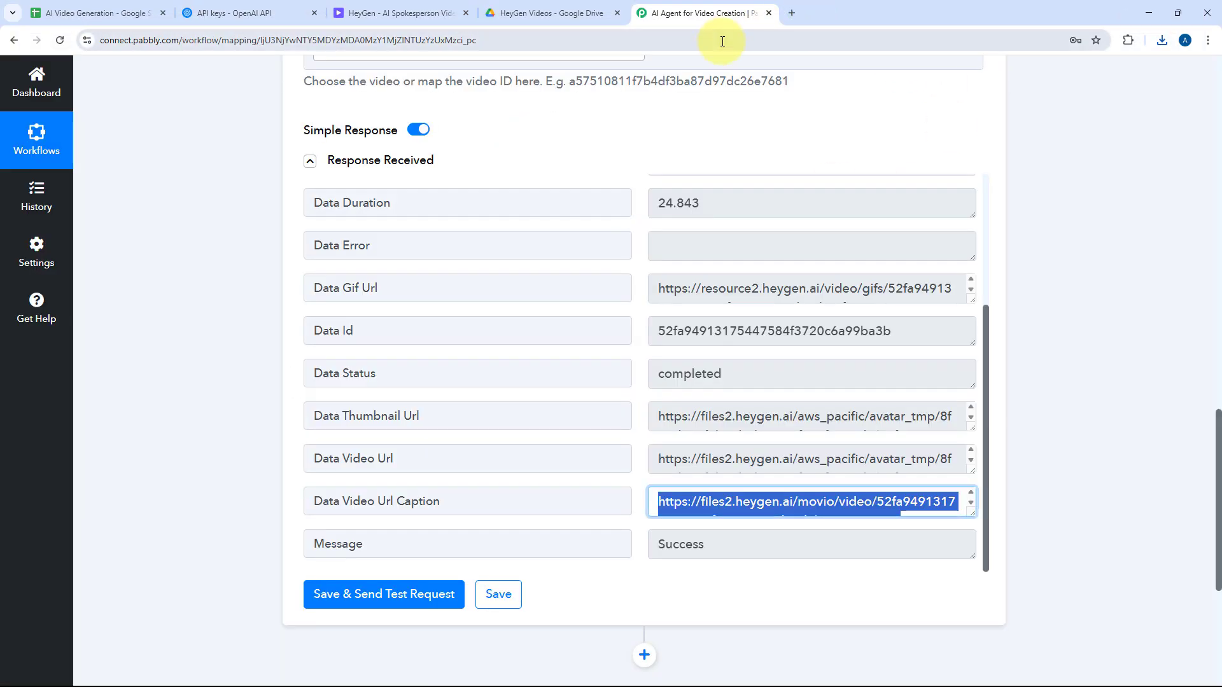
Switch briefly to the HeyGen Videos folder in Google Drive and return to the Pabbly workflow.
click(657, 138)
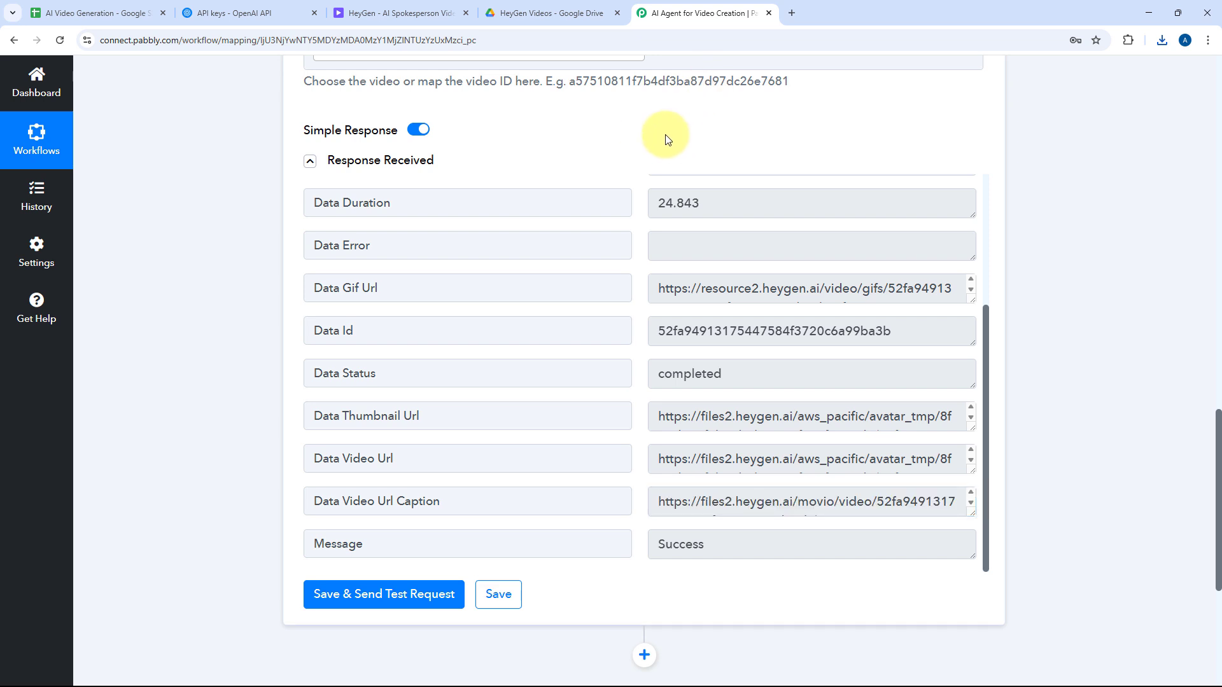
scroll(656, 159, down, 1)
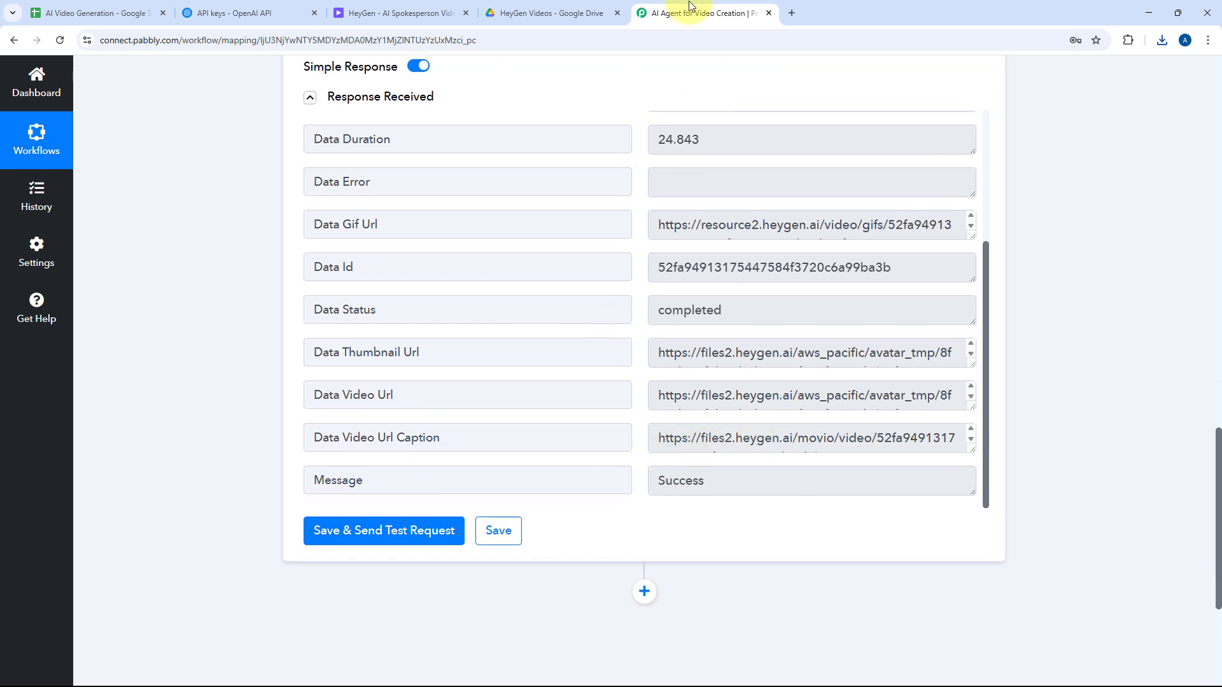
click(553, 11)
click(696, 10)
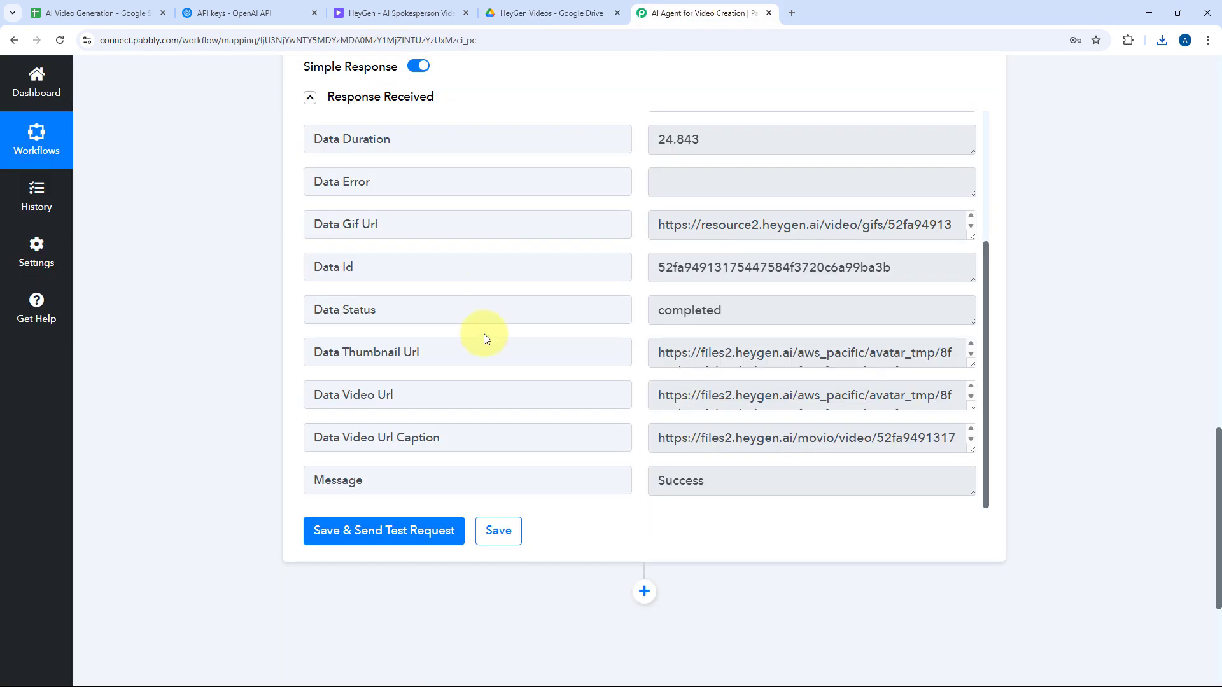
Add an action step after Retrieve a Video and choose Google Drive as its app.
scroll(484, 333, down, 4)
click(645, 338)
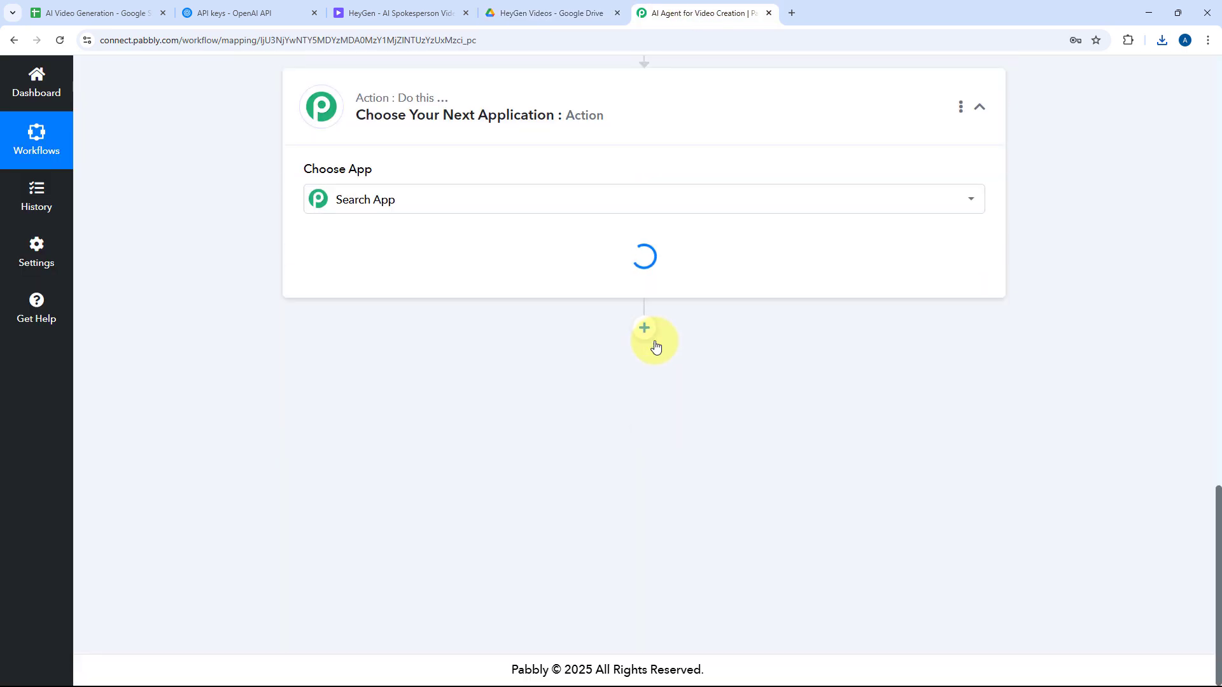
scroll(390, 299, up, 2)
click(390, 330)
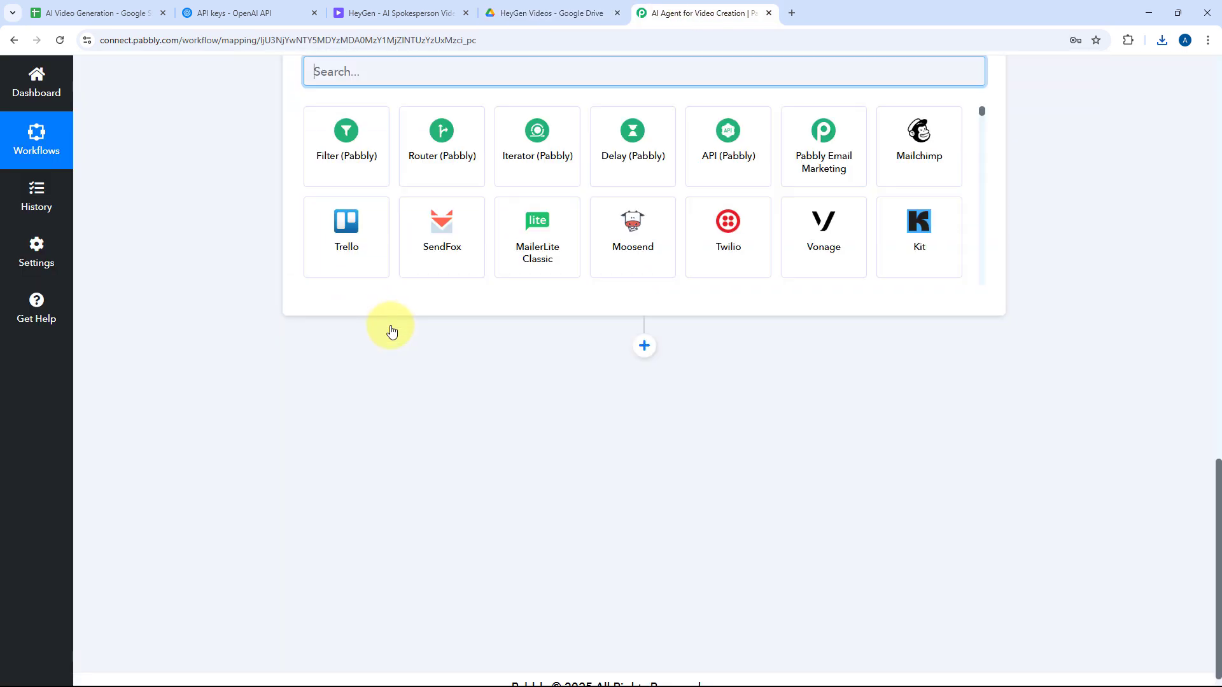
scroll(392, 330, up, 4)
text(Google Drive)
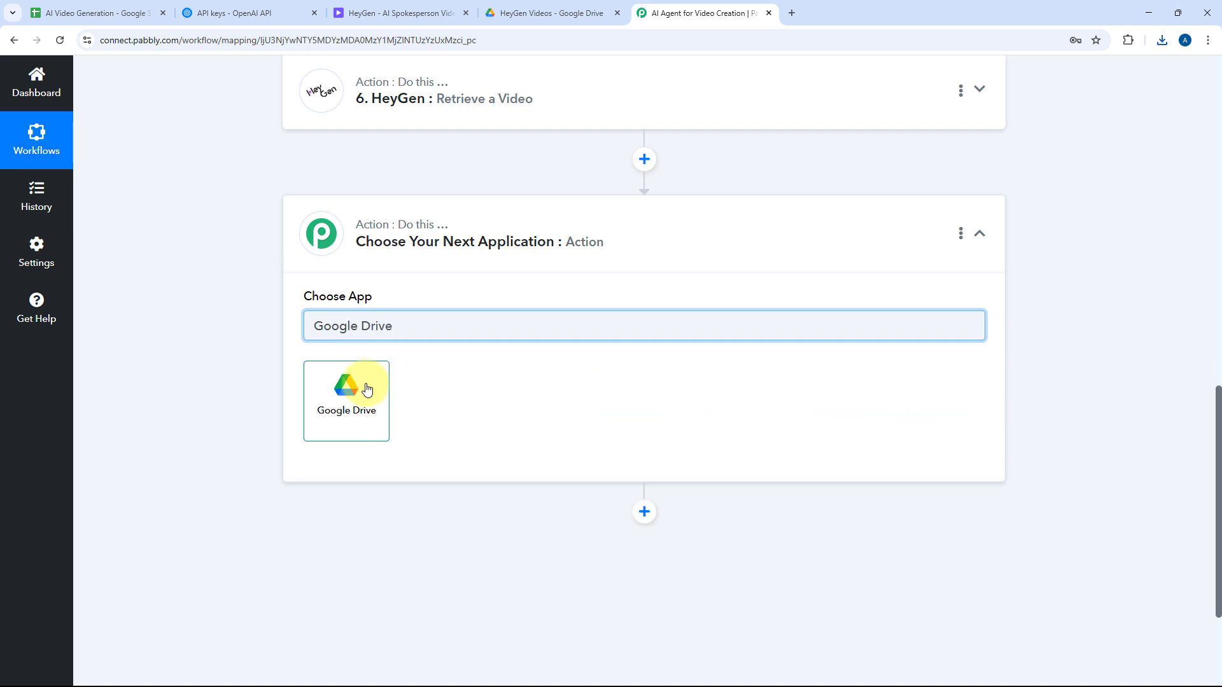
click(366, 386)
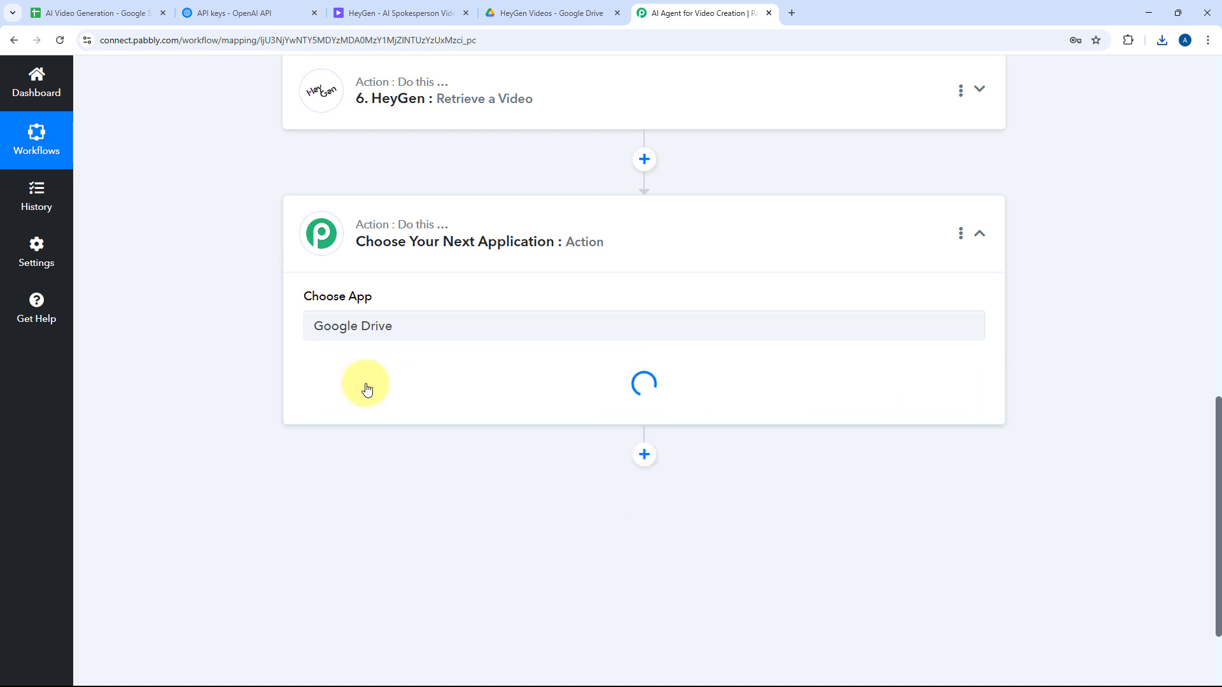
Set the new Google Drive step's action event to Upload a File.
click(366, 390)
scroll(267, 502, down, 2)
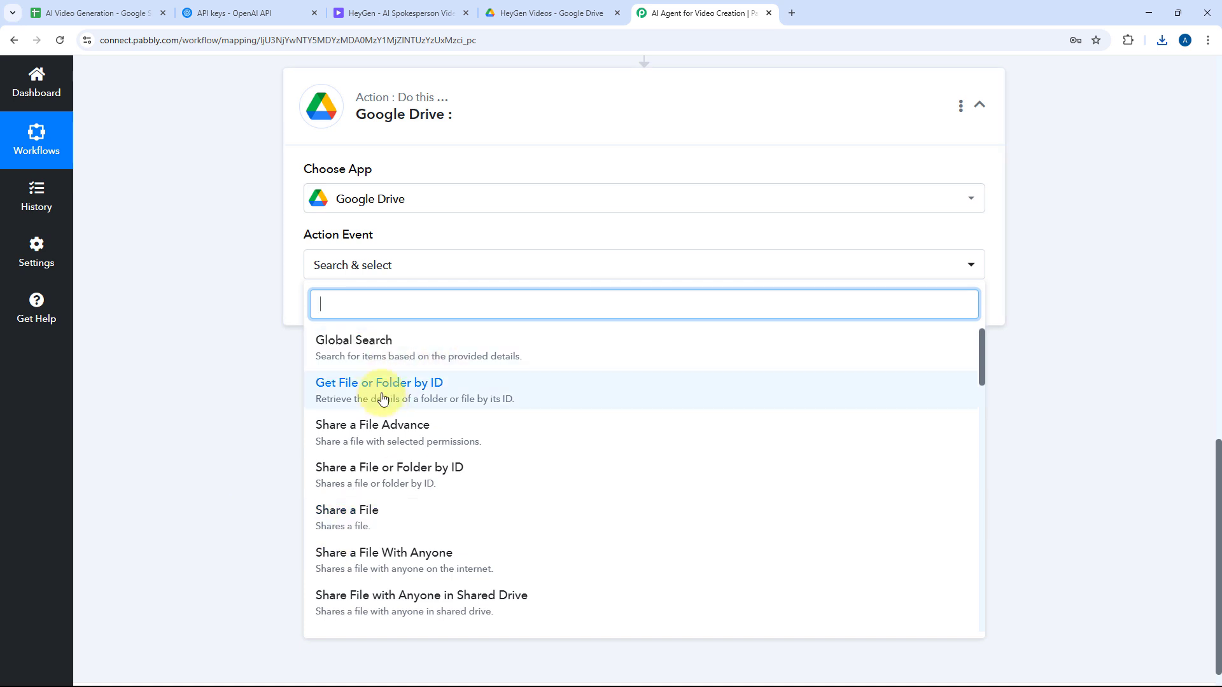
scroll(404, 397, down, 5)
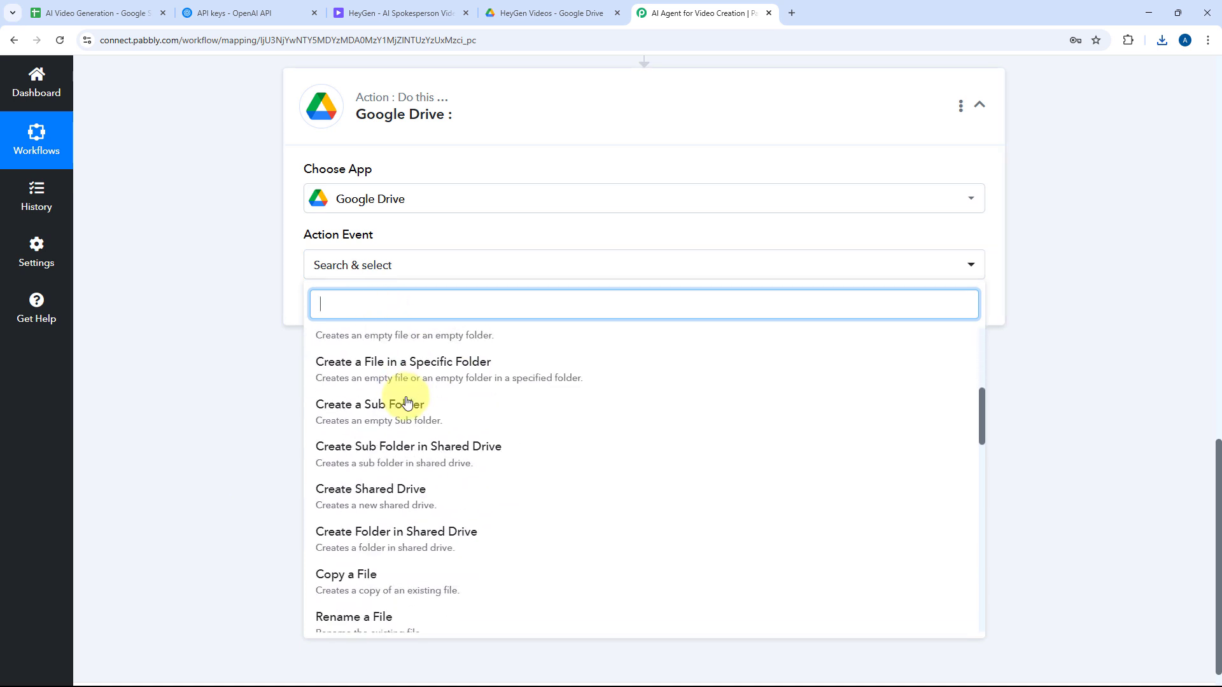
scroll(406, 400, down, 5)
click(395, 355)
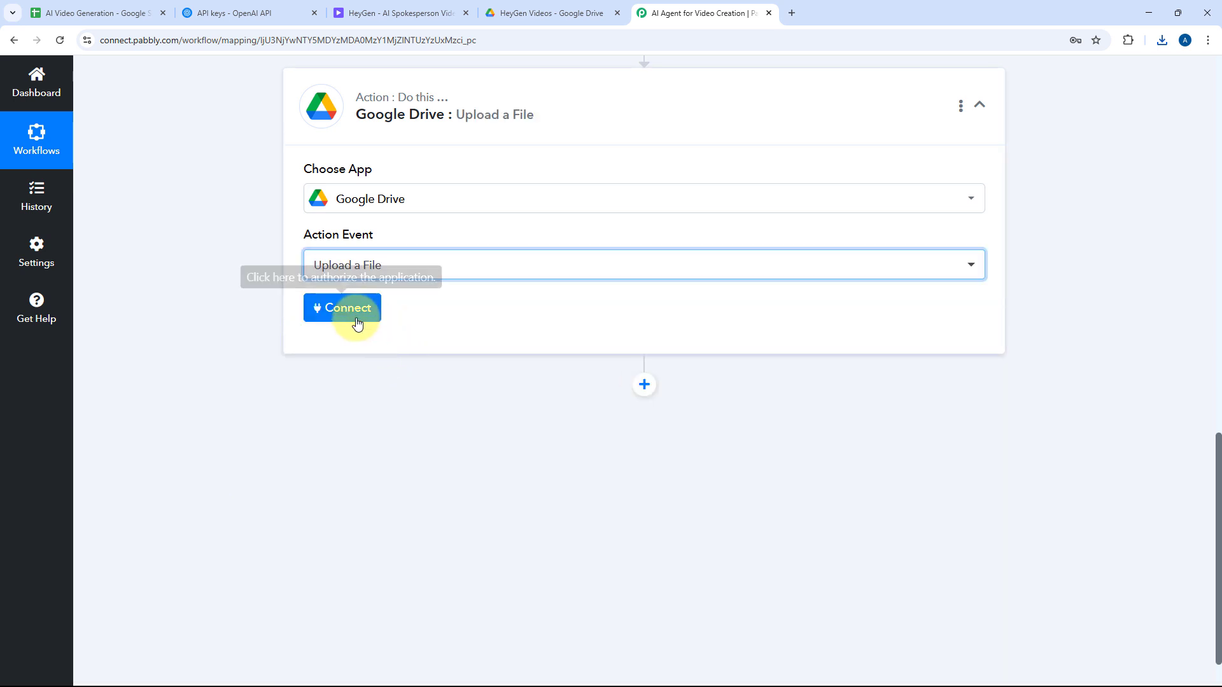
Connect the Upload a File step through a new Google Drive connection, signing in with a Google account and granting Pabbly Connect Drive access.
click(357, 324)
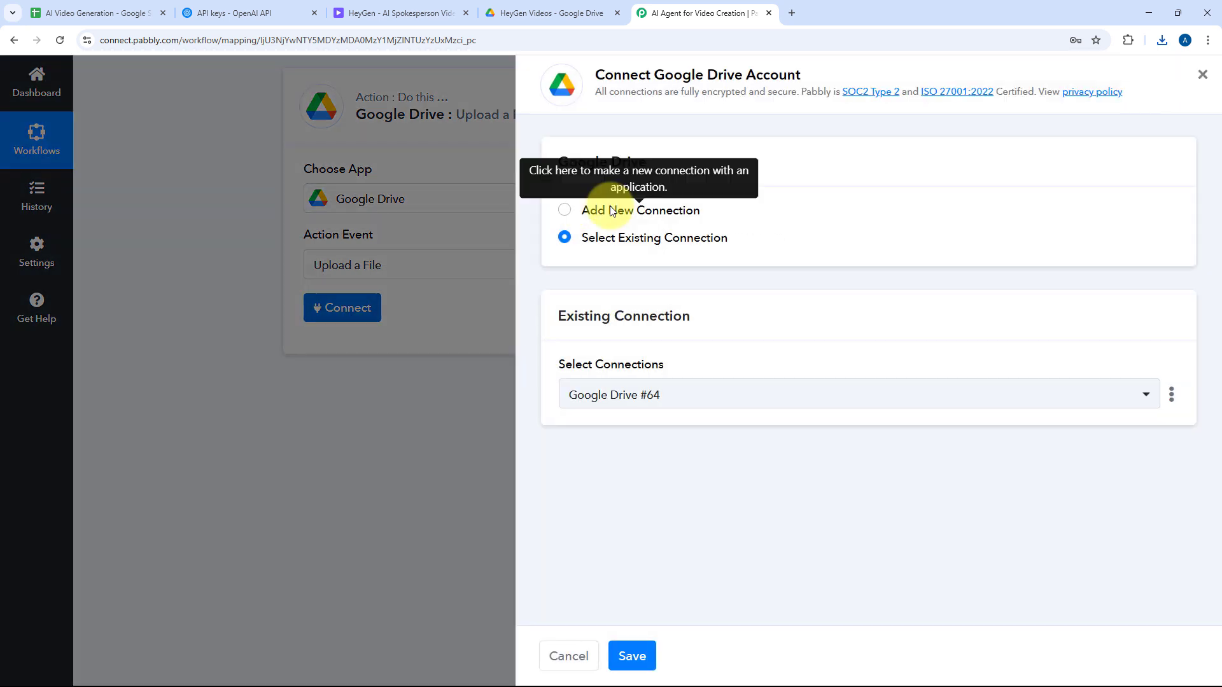
click(609, 210)
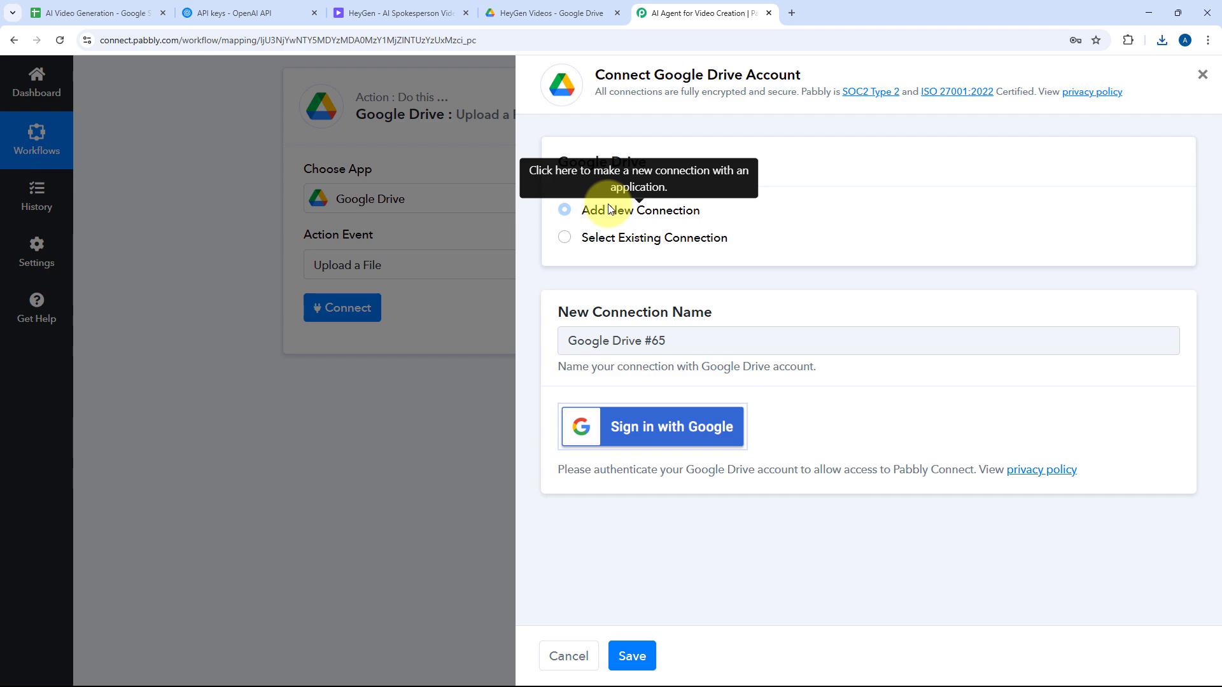
right_click(761, 202)
click(742, 209)
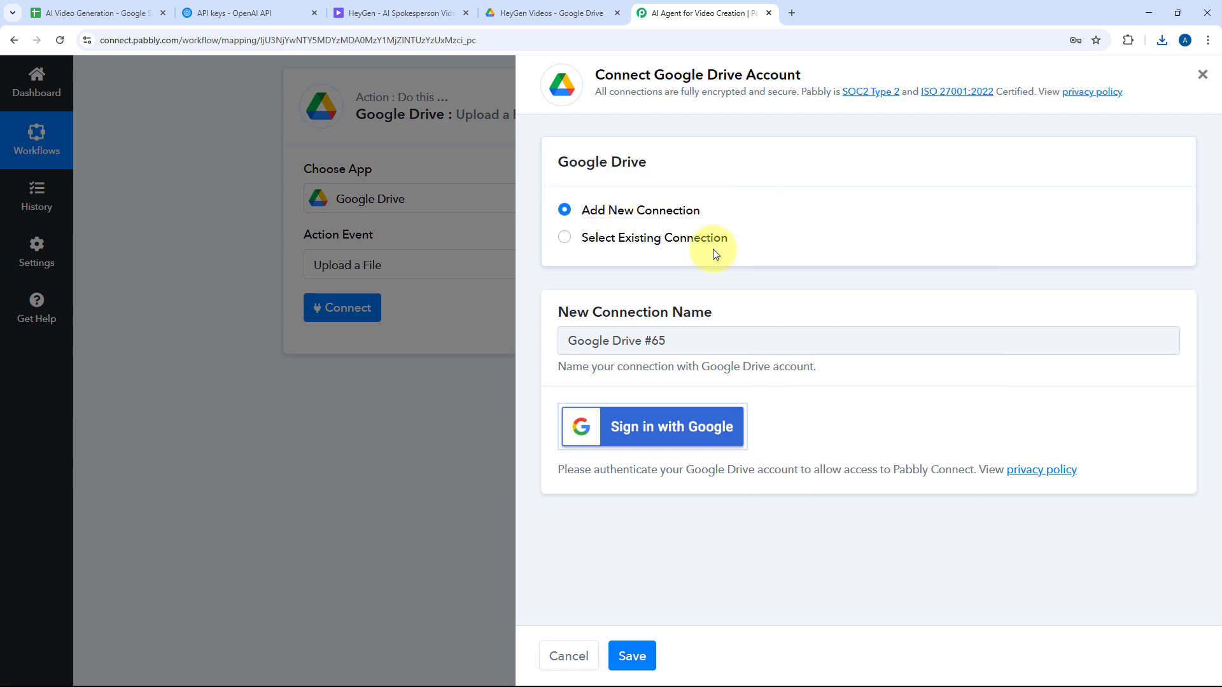
click(662, 430)
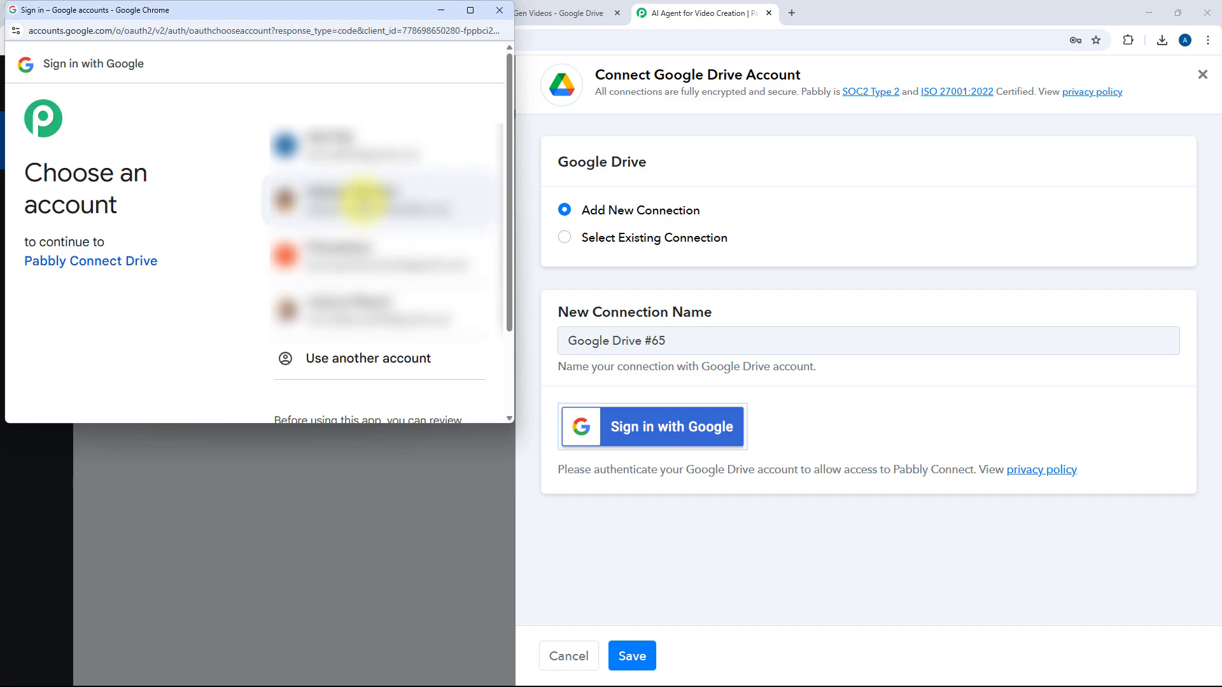
click(380, 157)
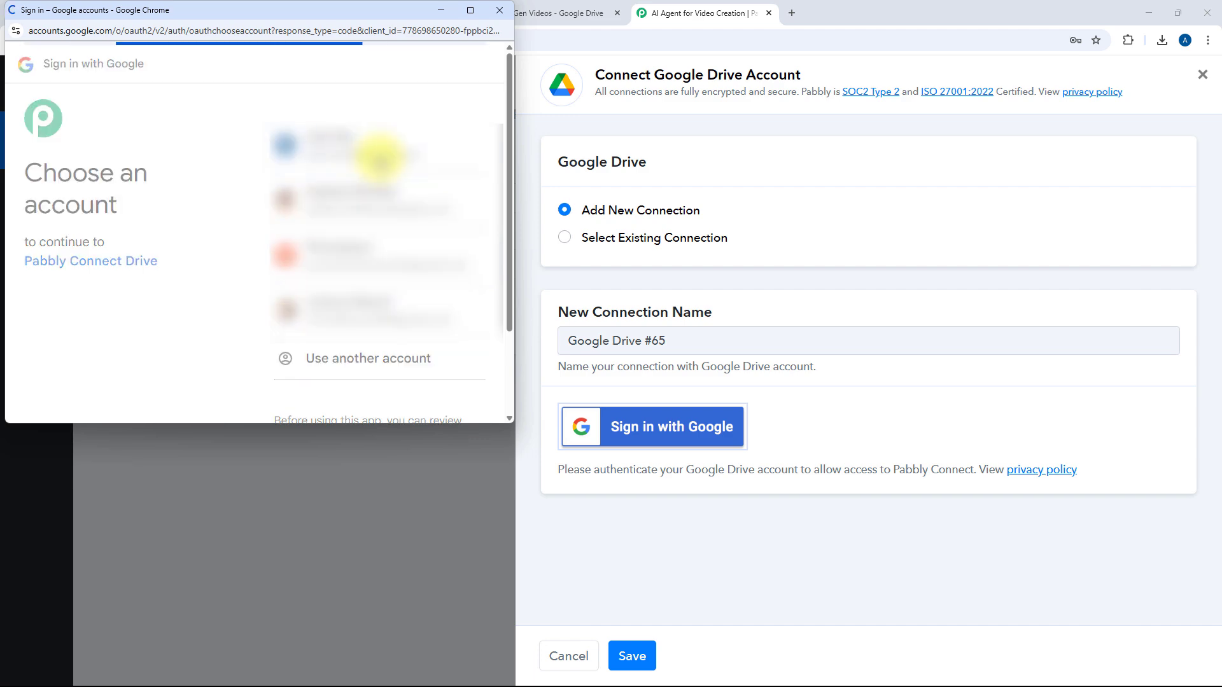
scroll(391, 210, down, 3)
scroll(428, 344, up, 3)
scroll(428, 344, down, 3)
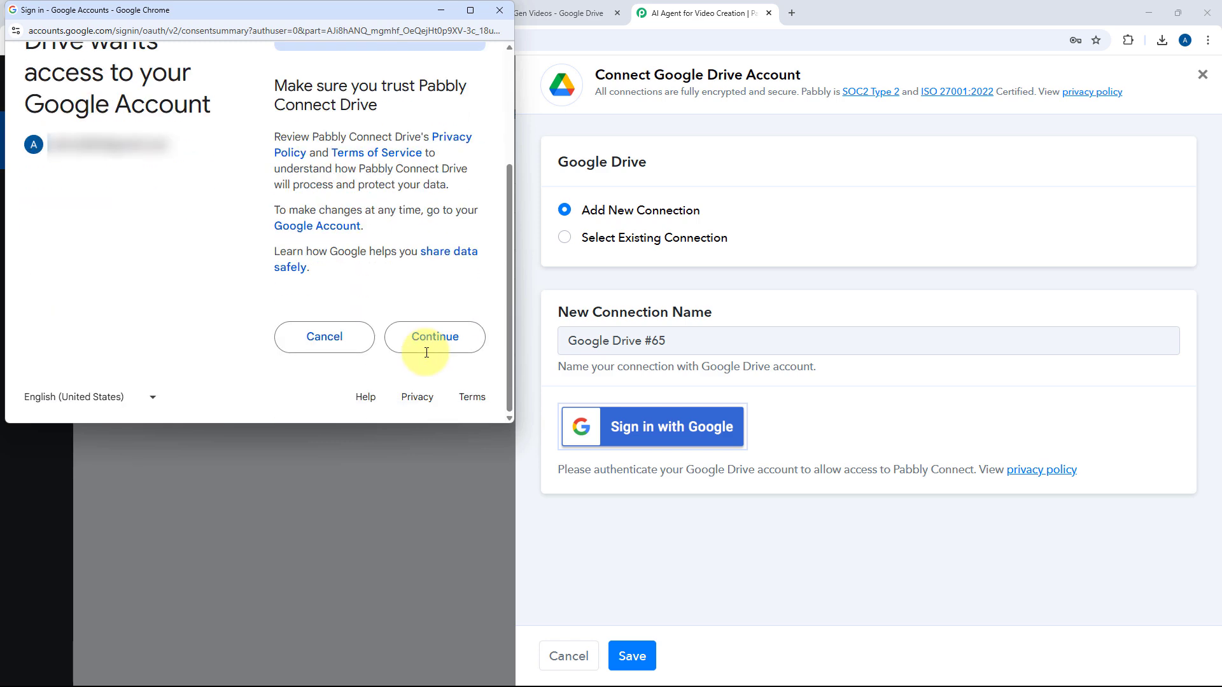
click(426, 356)
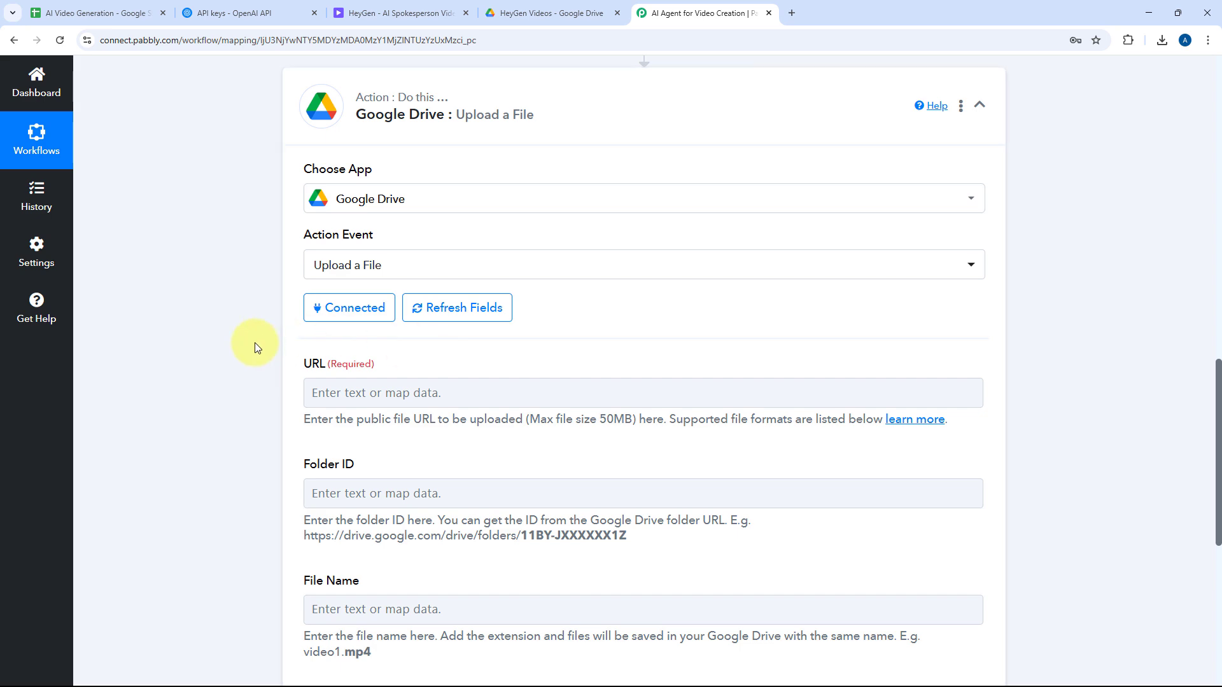
Review the upload fields and examine the Data Video Url Caption value in the Retrieve a Video step's response.
scroll(287, 245, down, 3)
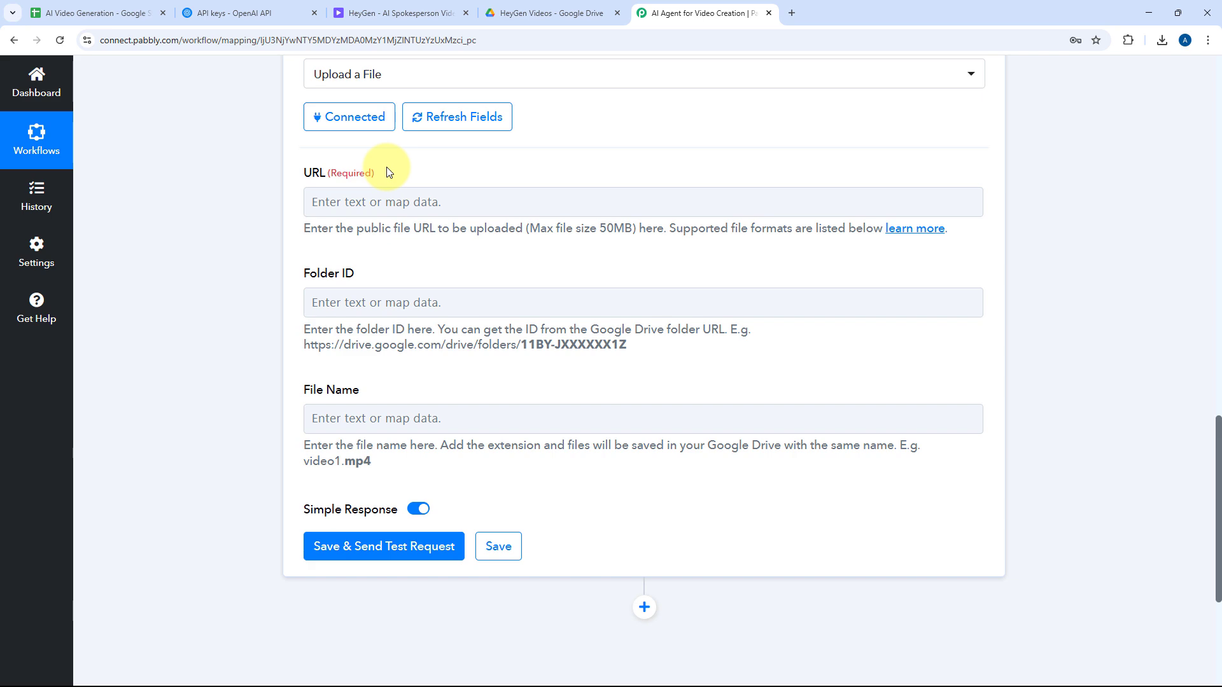
scroll(388, 172, up, 7)
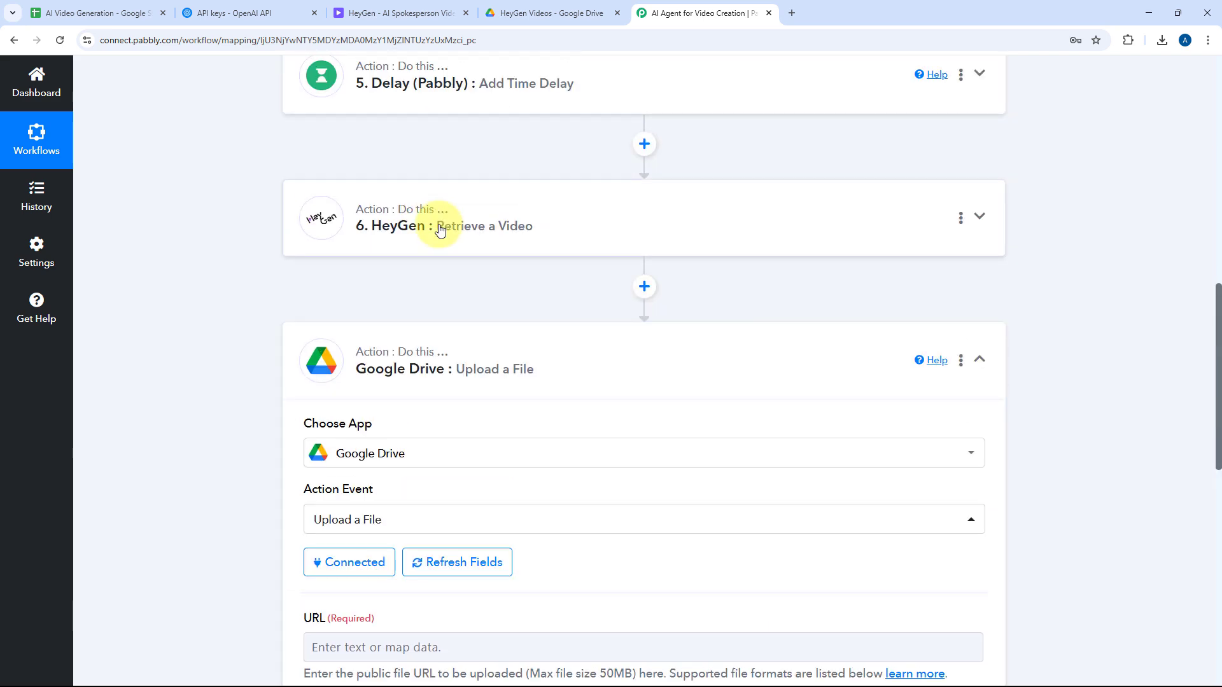
click(439, 229)
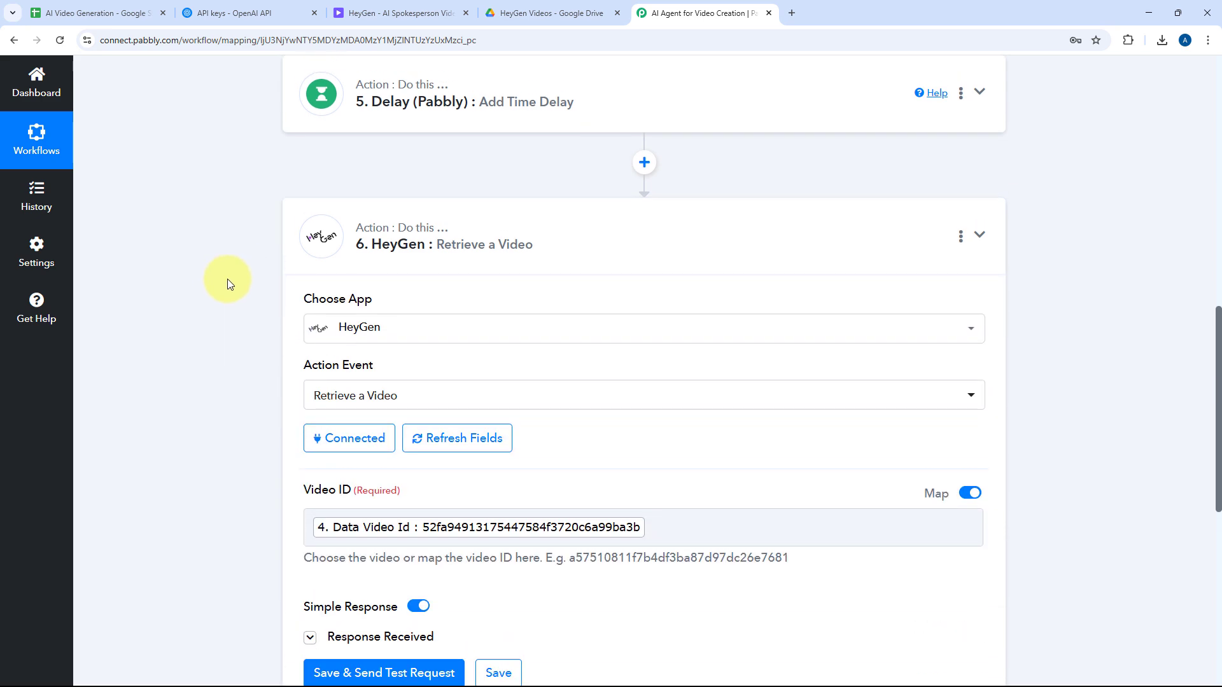
scroll(227, 279, down, 6)
click(309, 251)
scroll(218, 280, down, 3)
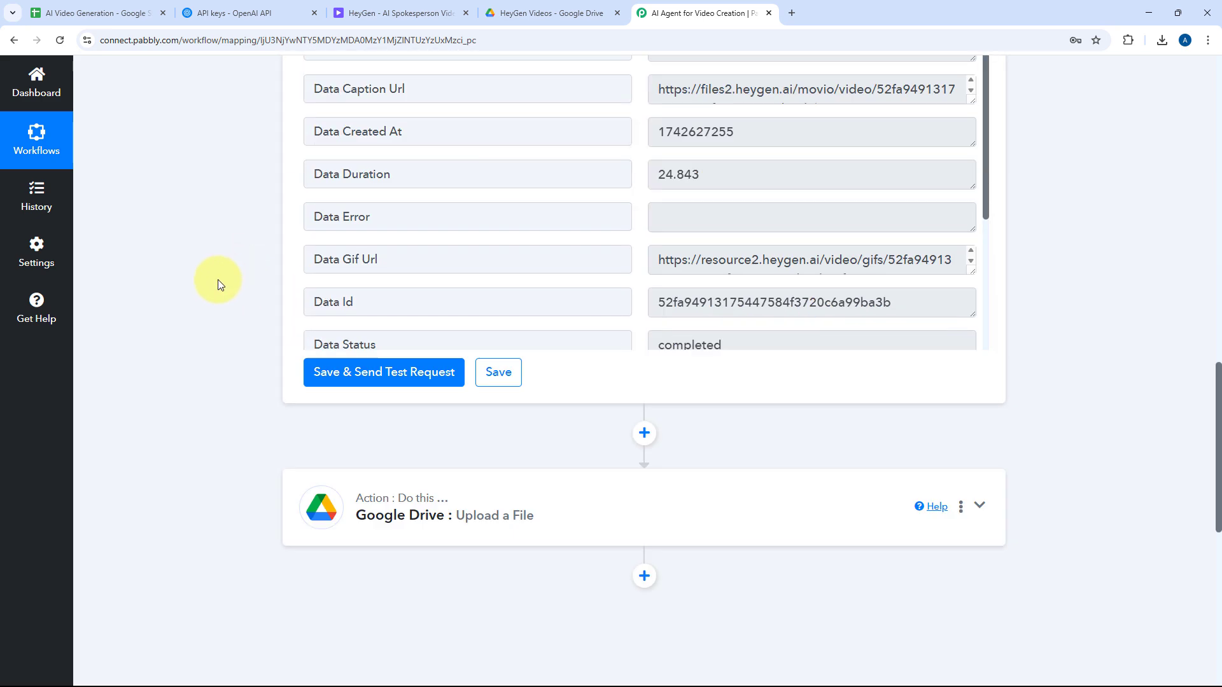
scroll(605, 215, down, 5)
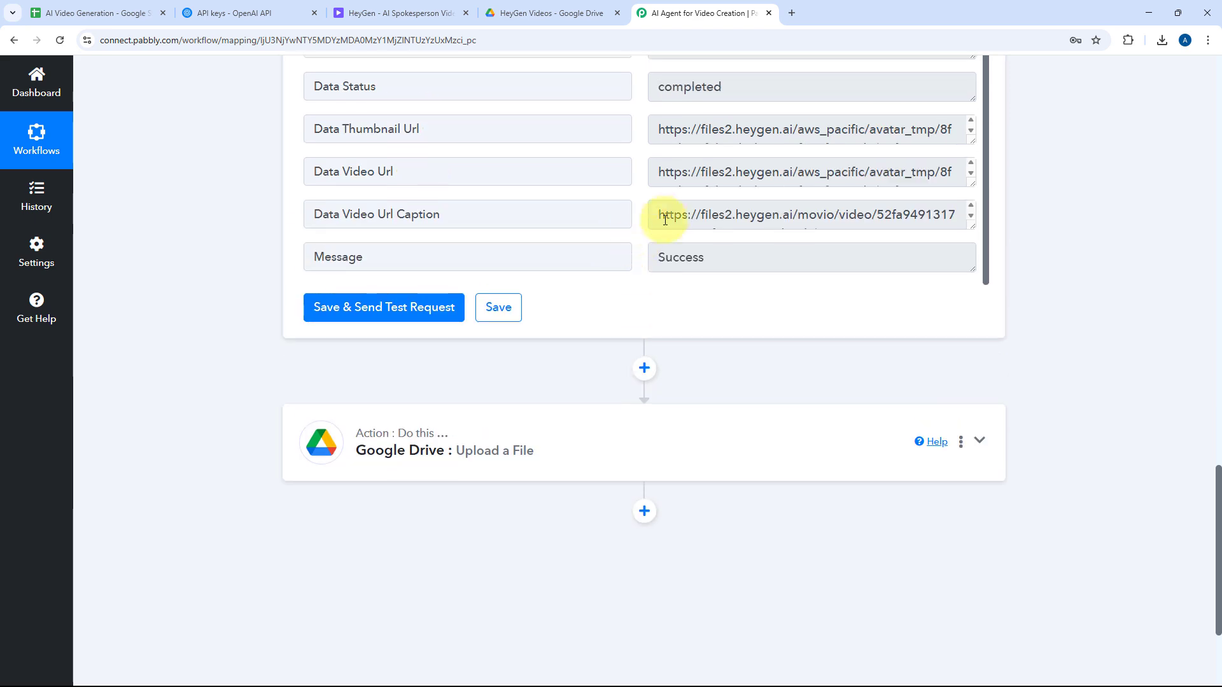
drag(655, 213, 963, 235)
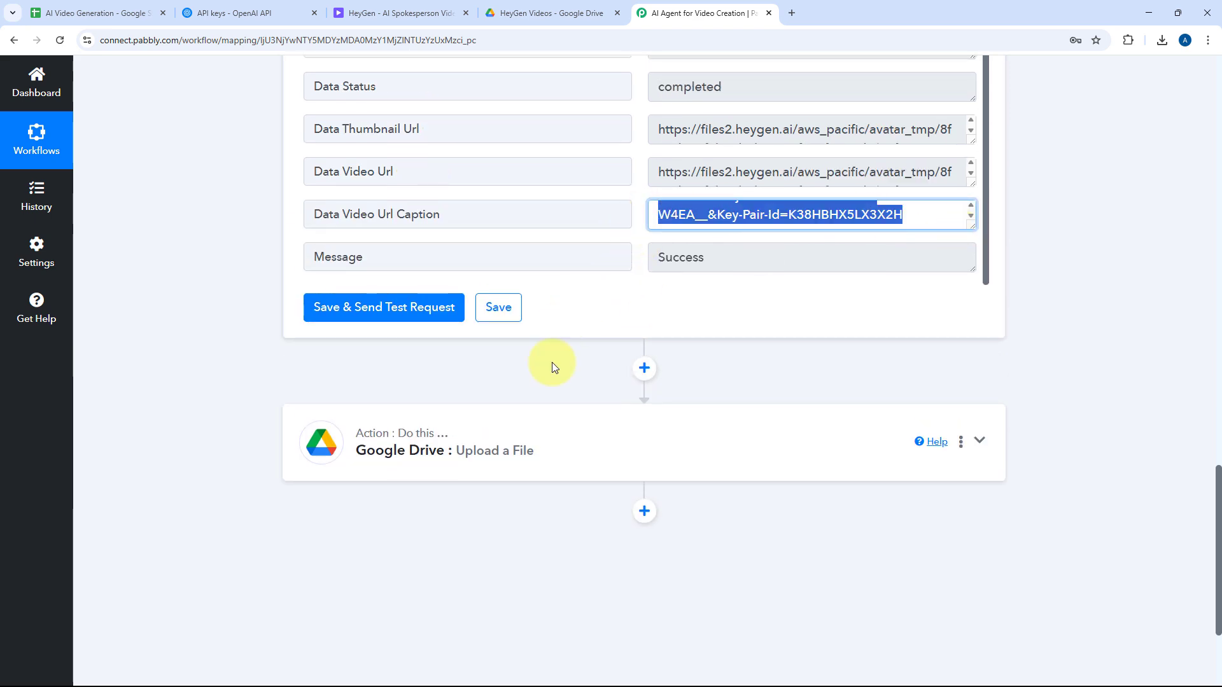
Map the upload step's URL to Data Video Url Caption from step 6, HeyGen: Retrieve a Video.
click(535, 428)
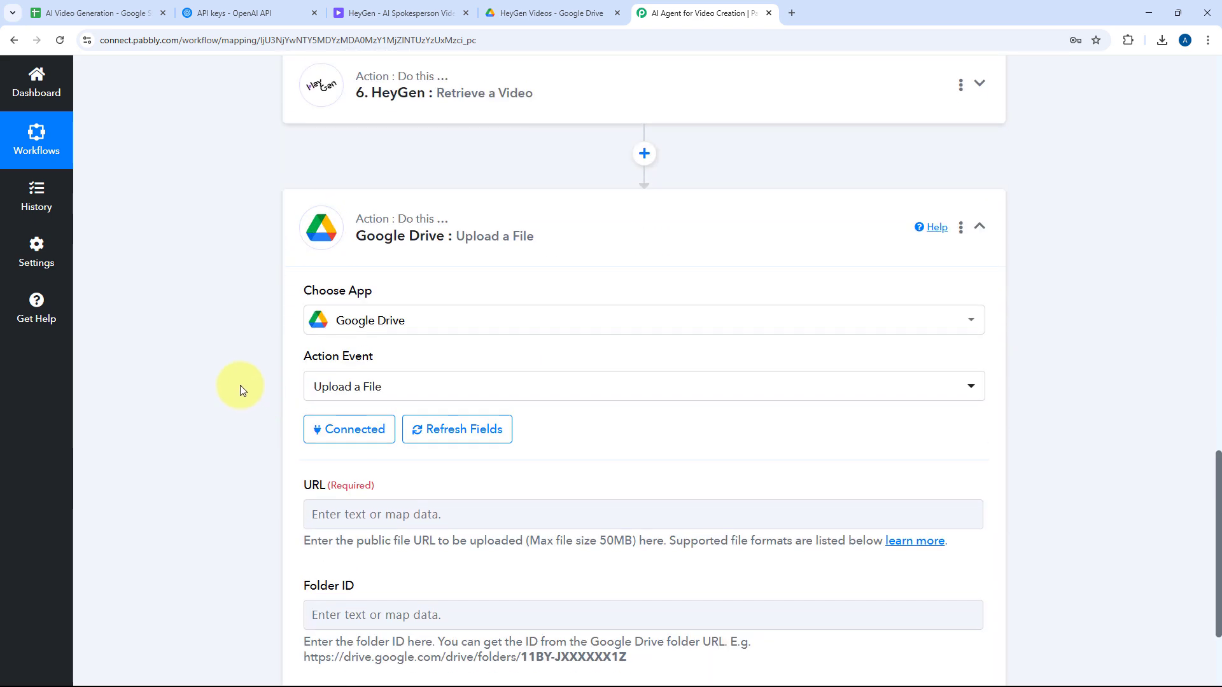
scroll(240, 389, down, 4)
click(395, 269)
scroll(427, 384, down, 2)
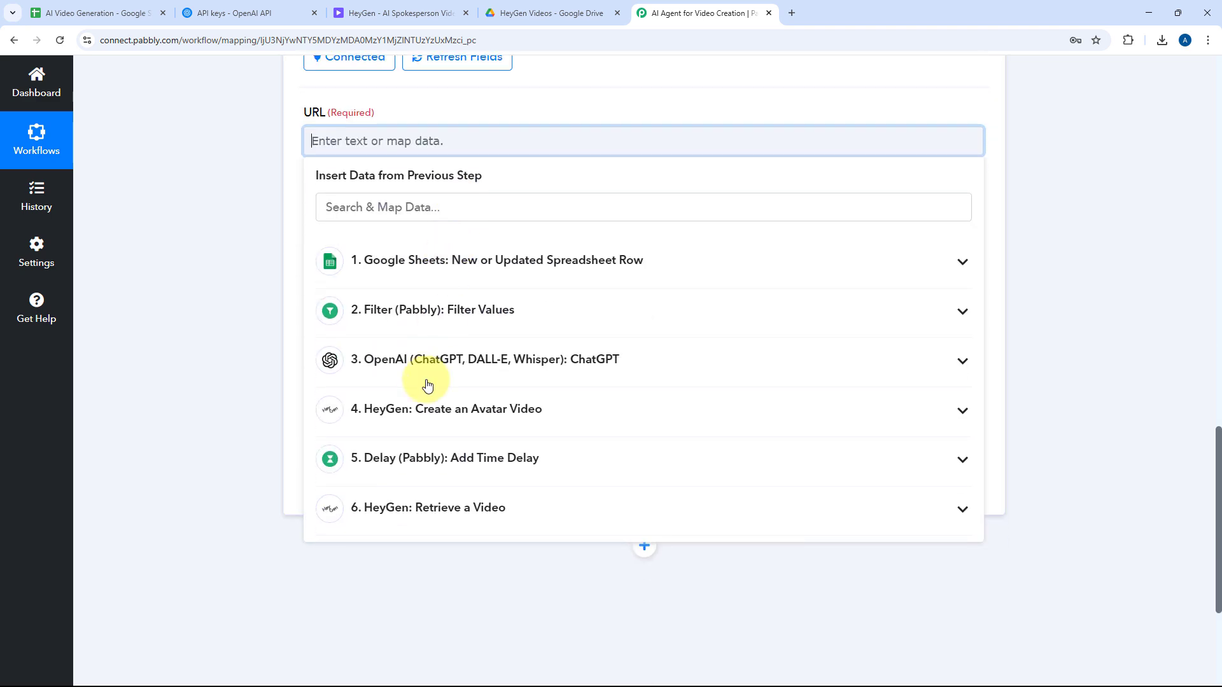
click(507, 523)
scroll(505, 534, down, 3)
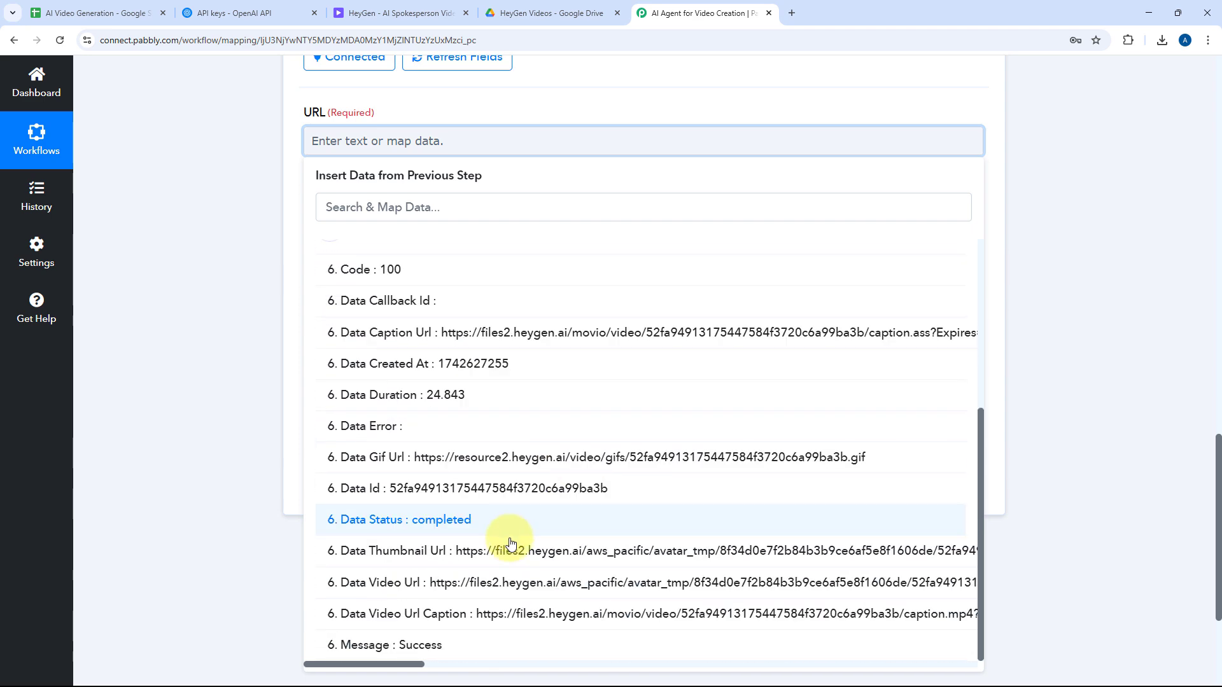
click(489, 614)
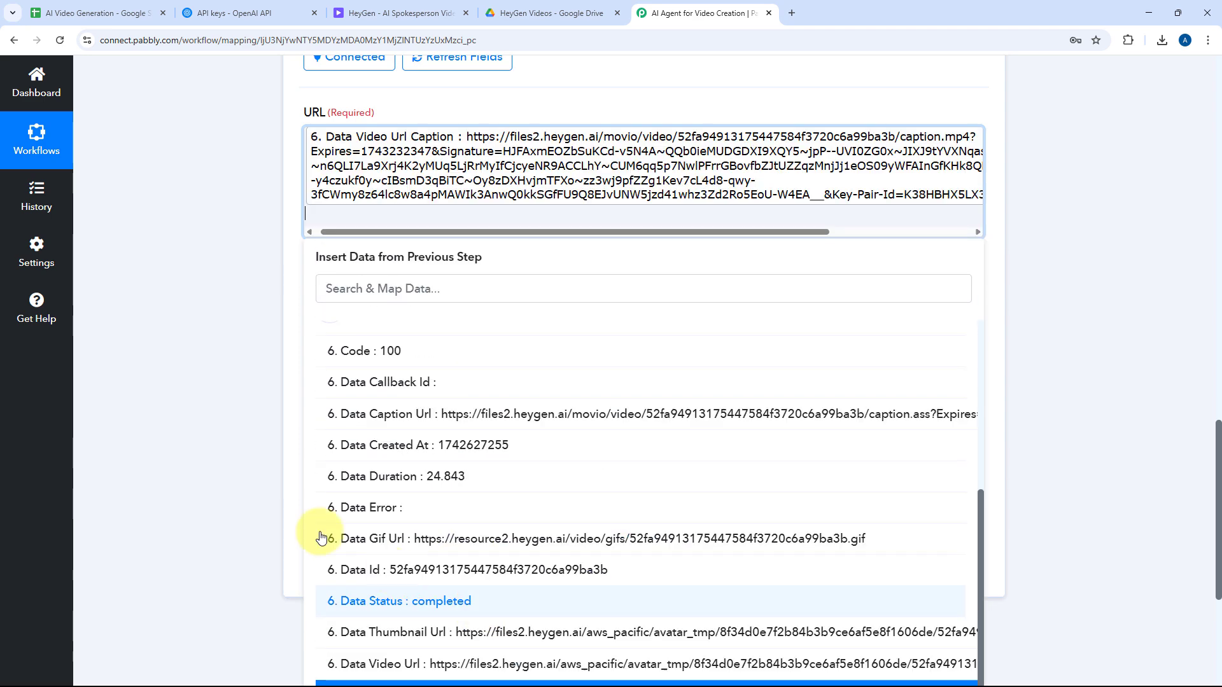
click(179, 277)
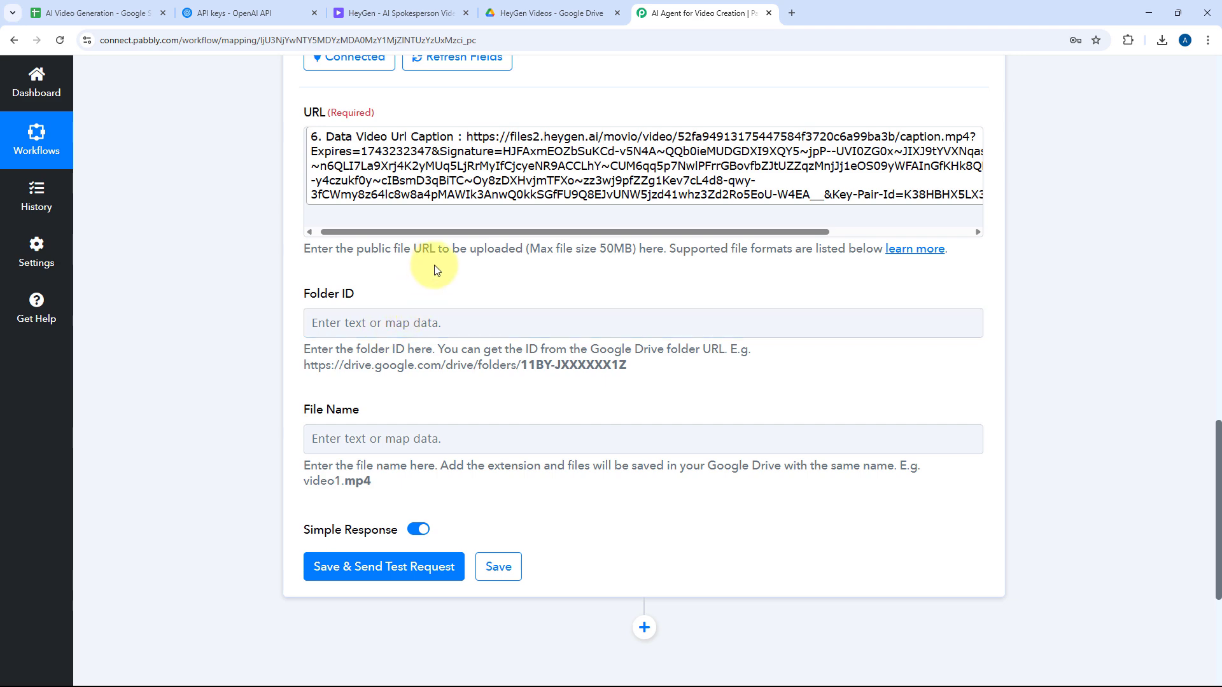
Copy the HeyGen Videos folder's ID from its Google Drive address and paste it as the upload step's Folder ID.
click(576, 12)
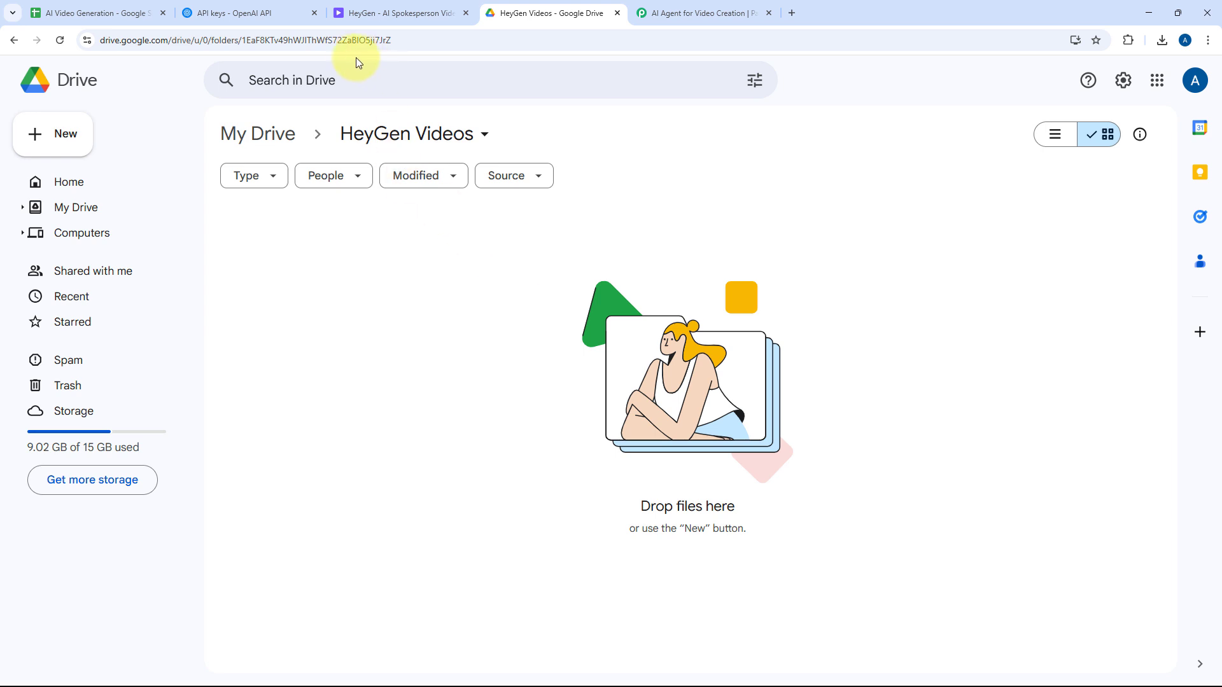
double_click(341, 42)
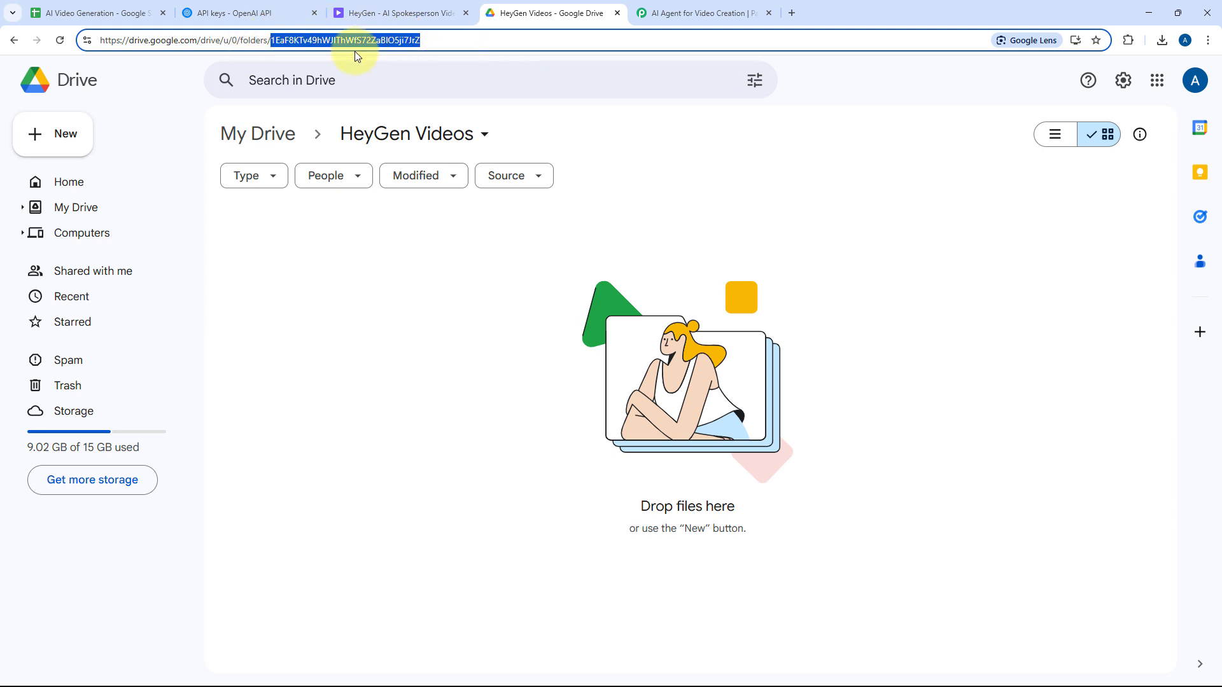
right_click(337, 38)
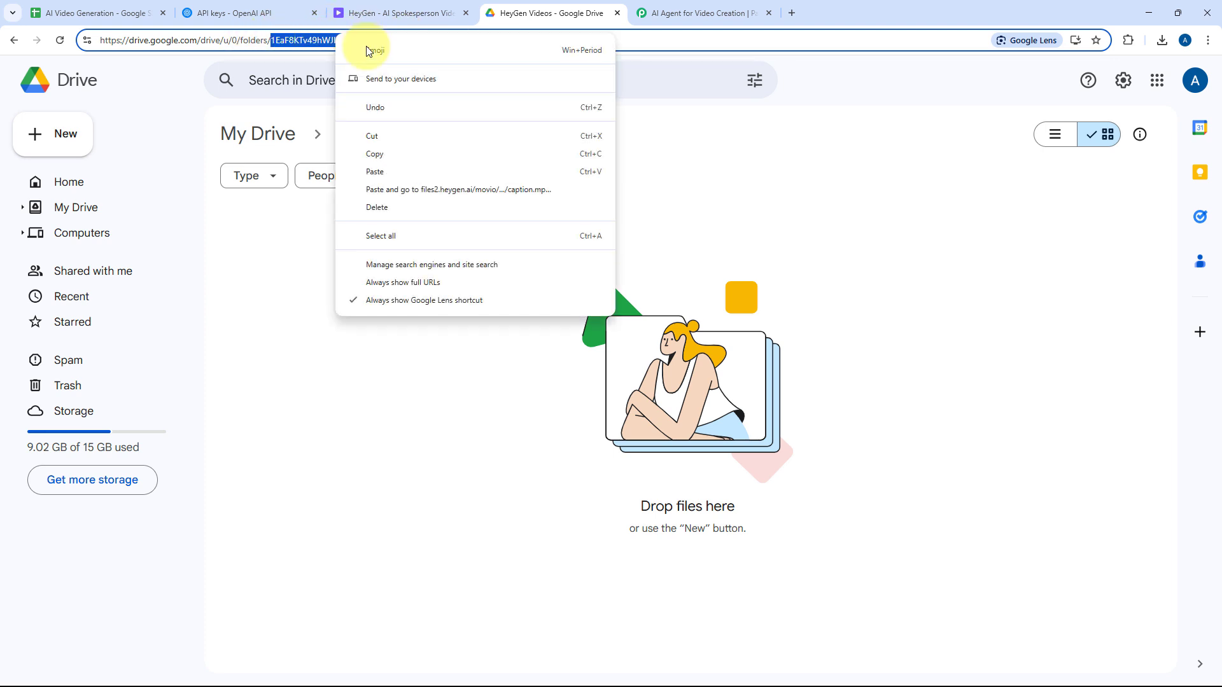
click(395, 164)
click(723, 13)
click(380, 323)
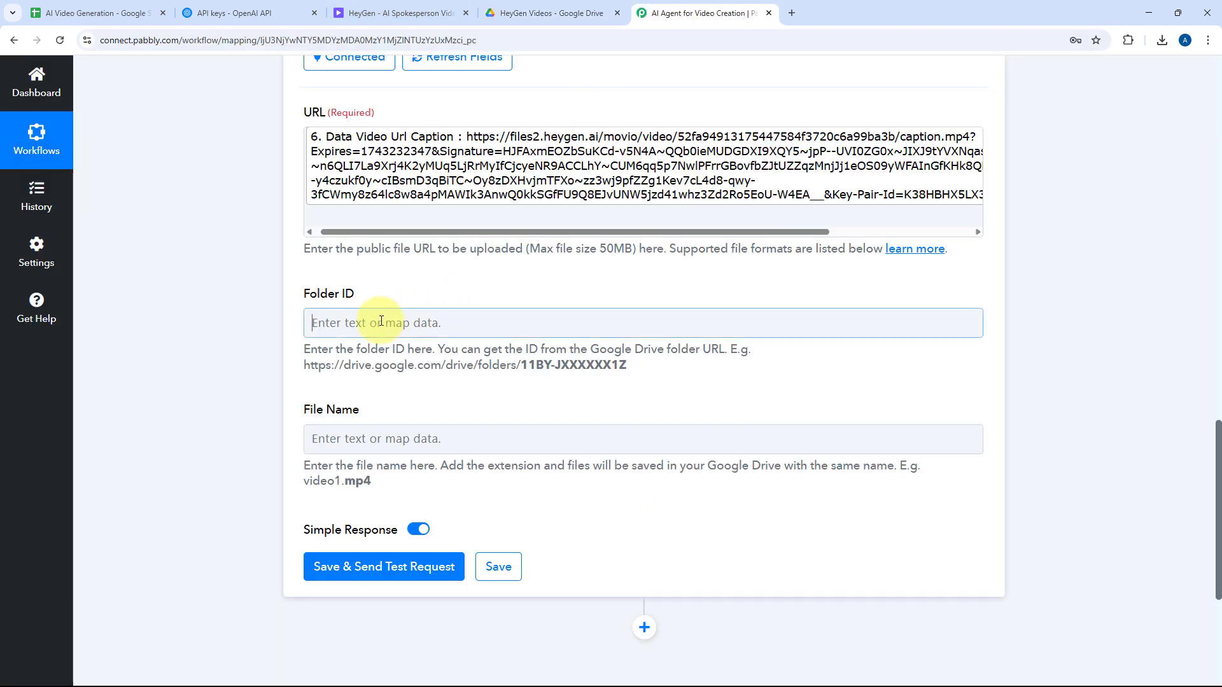
right_click(380, 323)
click(407, 464)
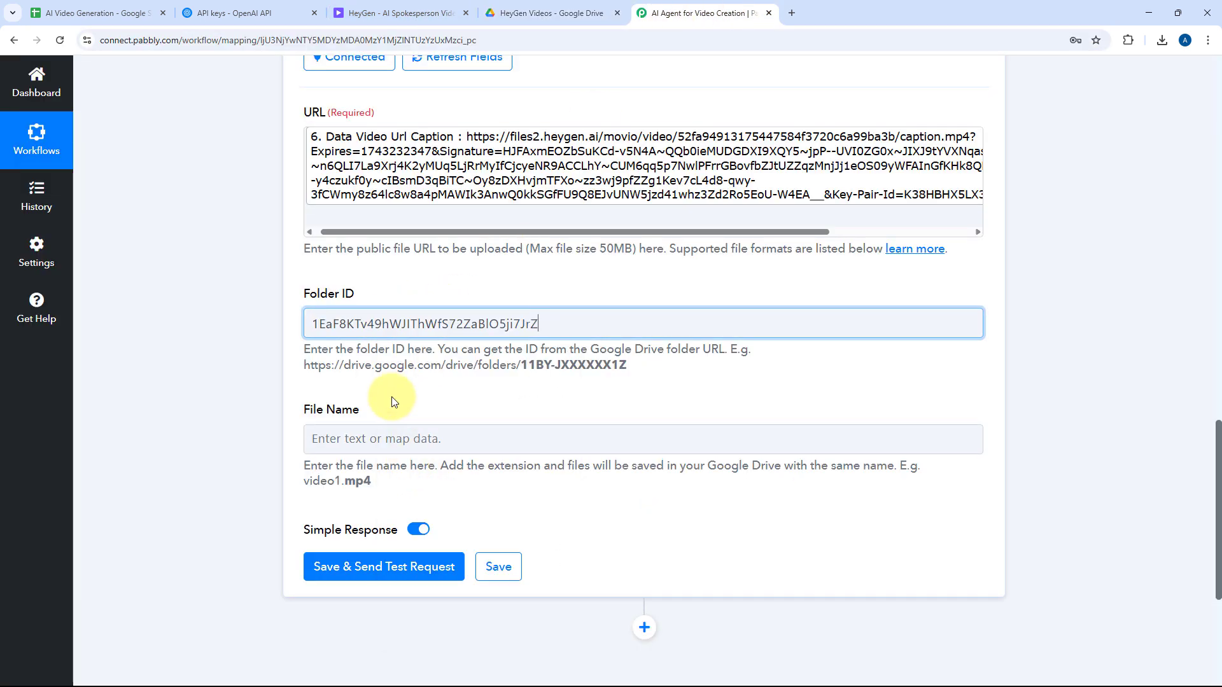
double_click(563, 322)
click(542, 294)
click(540, 319)
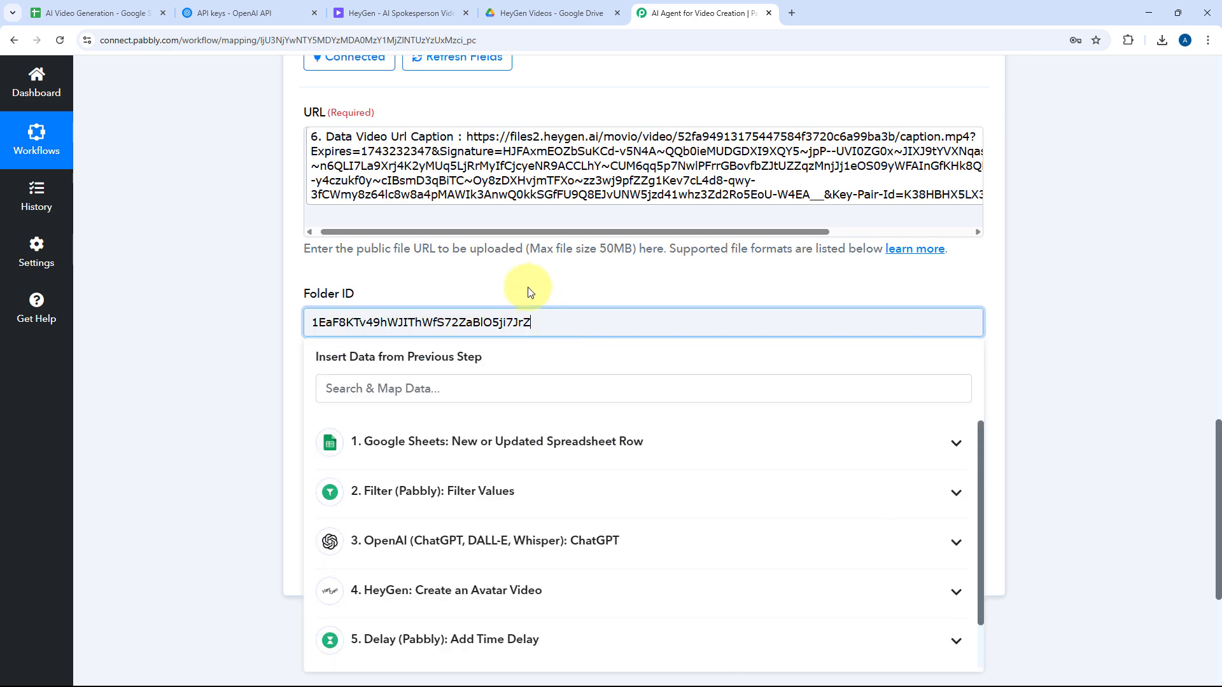
click(528, 292)
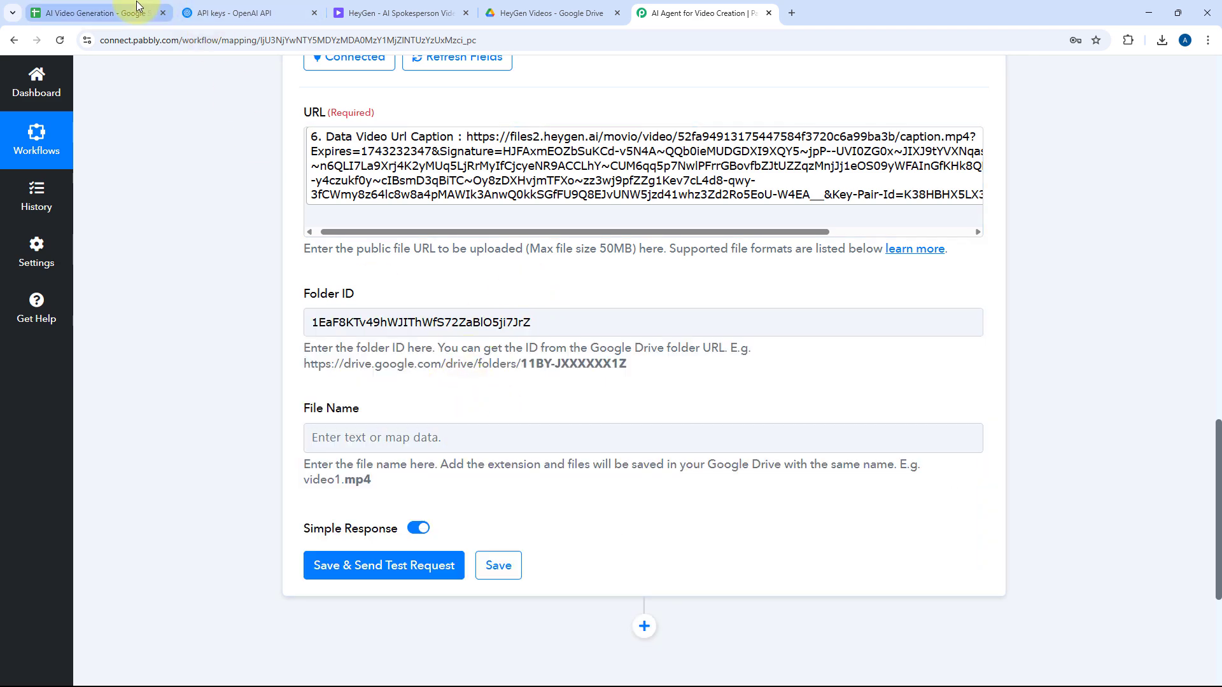
Check the Video File Name entry in row 2 of the AI Video Generation spreadsheet, and return to the Pabbly workflow.
click(96, 13)
click(739, 303)
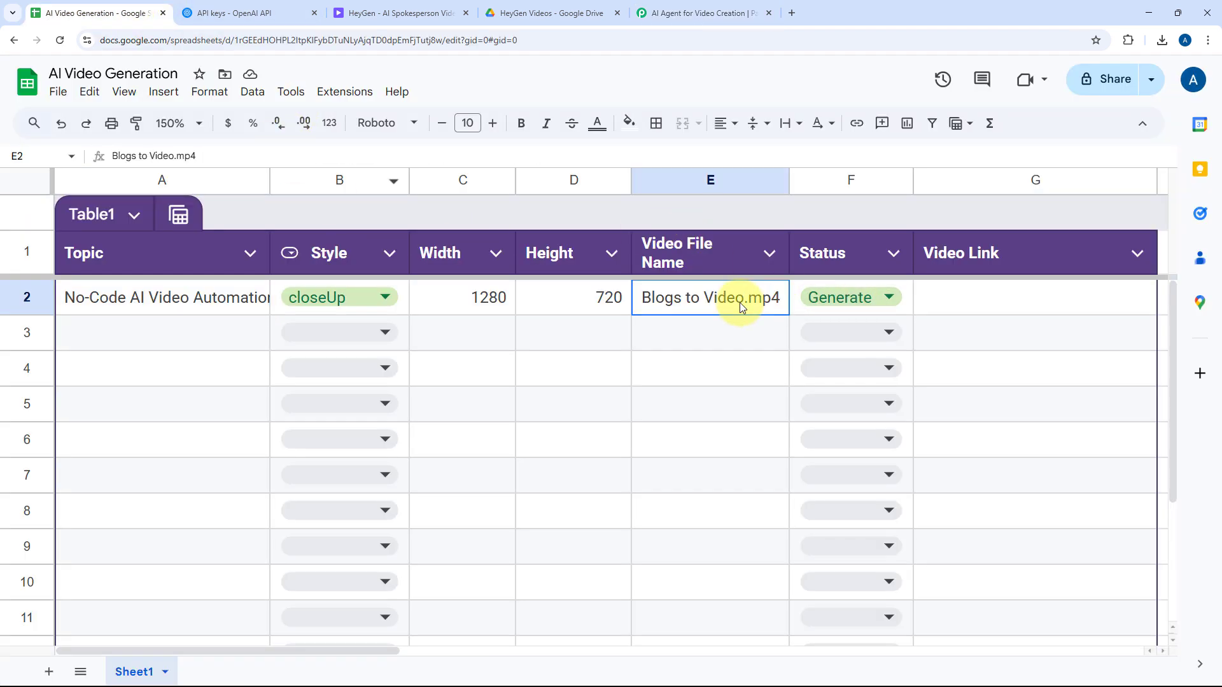
click(598, 299)
click(733, 8)
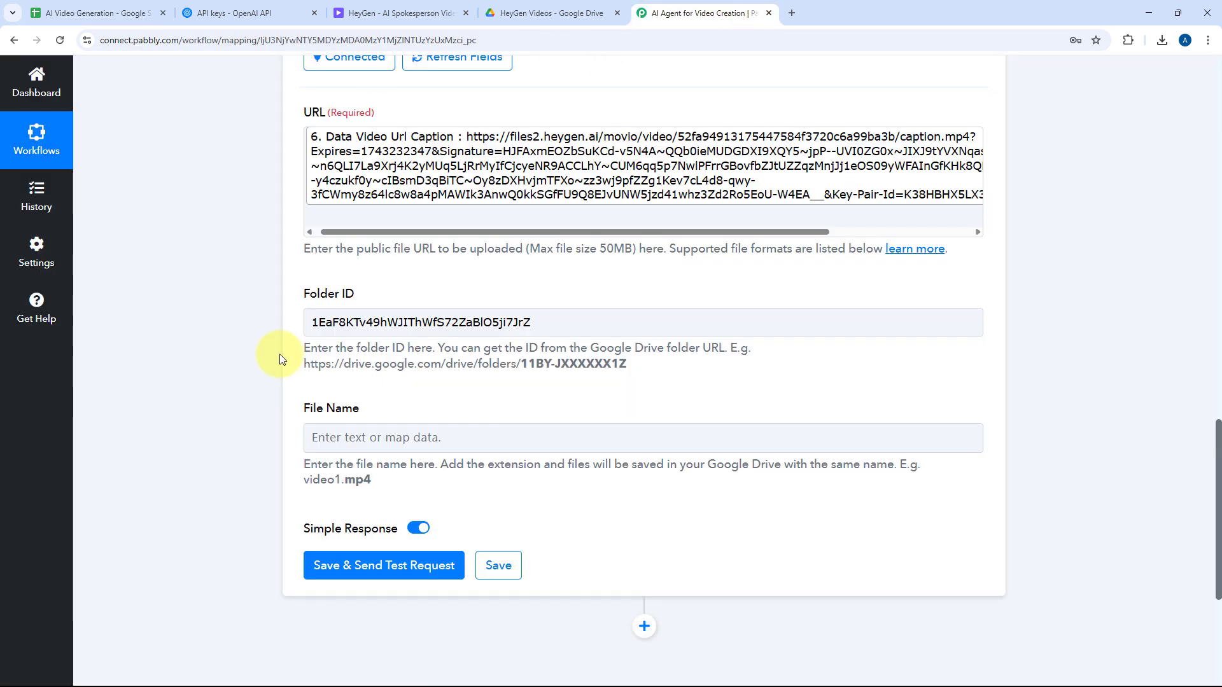
Map File Name to Video File Name from the Google Sheets trigger, then save the upload step and send a test request.
click(358, 435)
scroll(409, 384, down, 3)
click(417, 375)
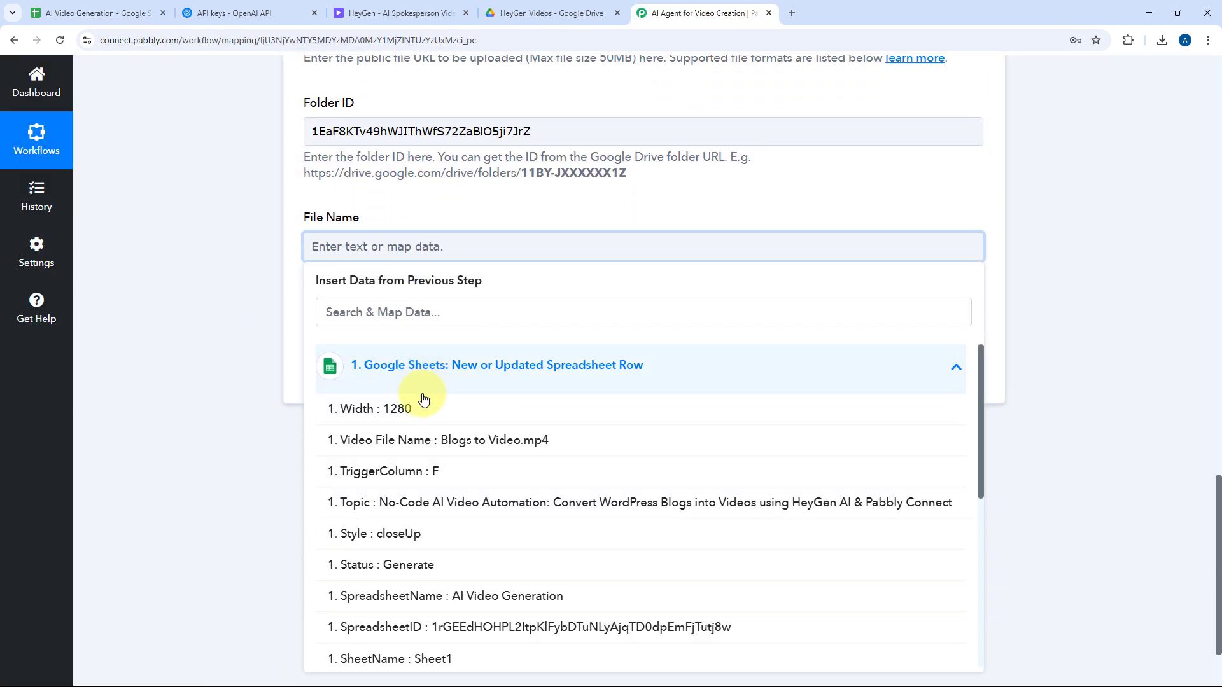
scroll(446, 420, down, 1)
scroll(445, 431, up, 1)
click(438, 431)
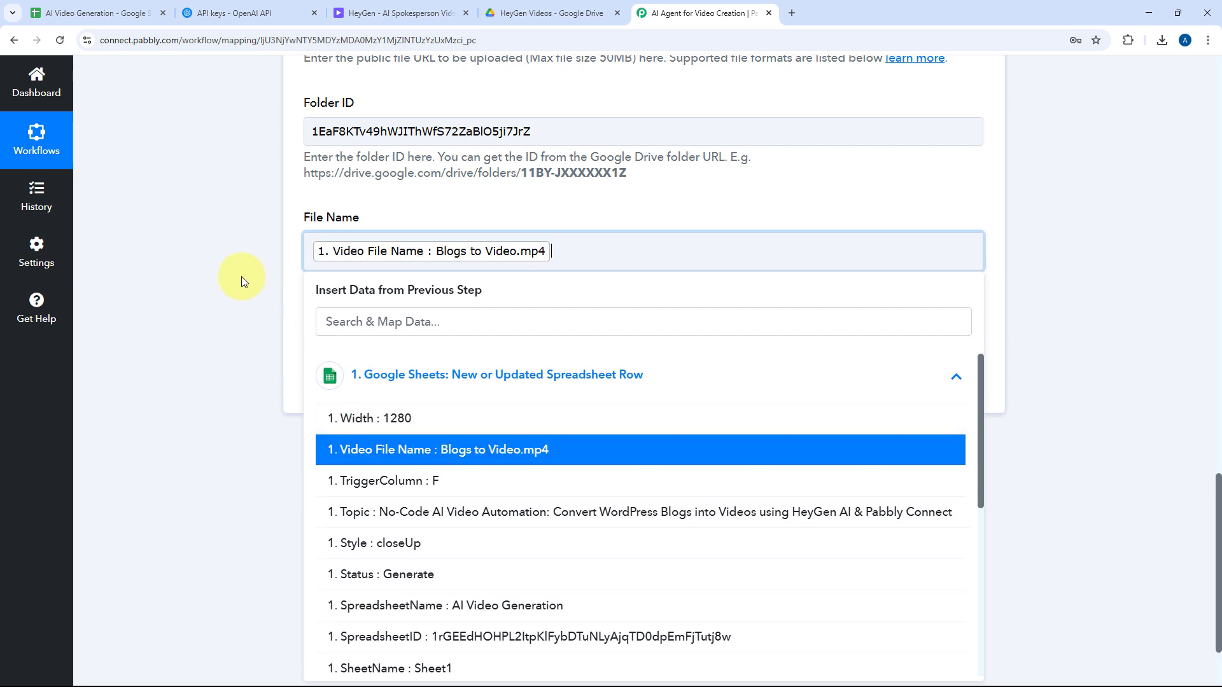
click(239, 272)
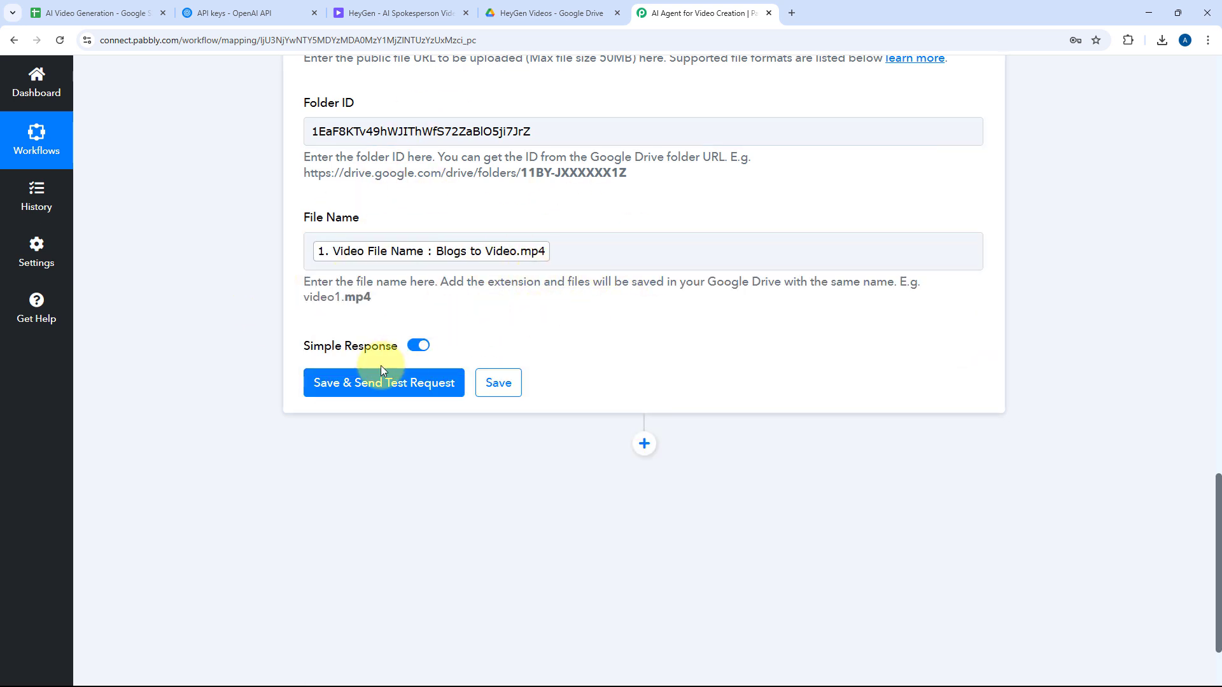
click(395, 385)
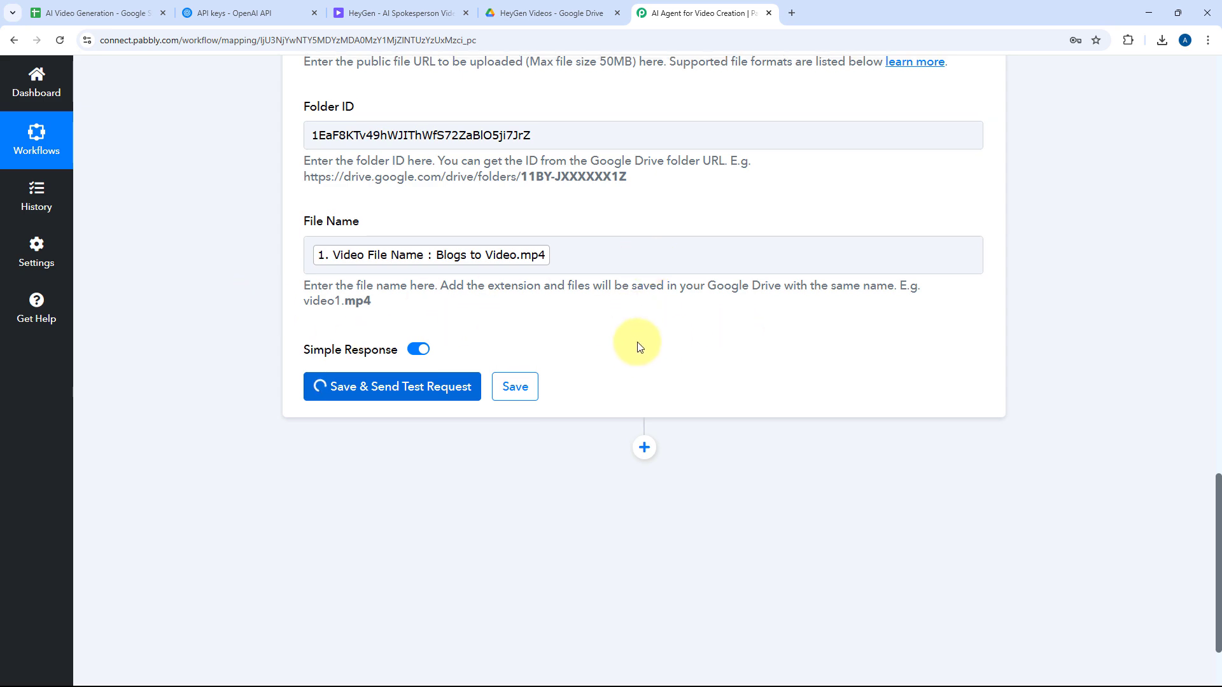
scroll(584, 191, up, 2)
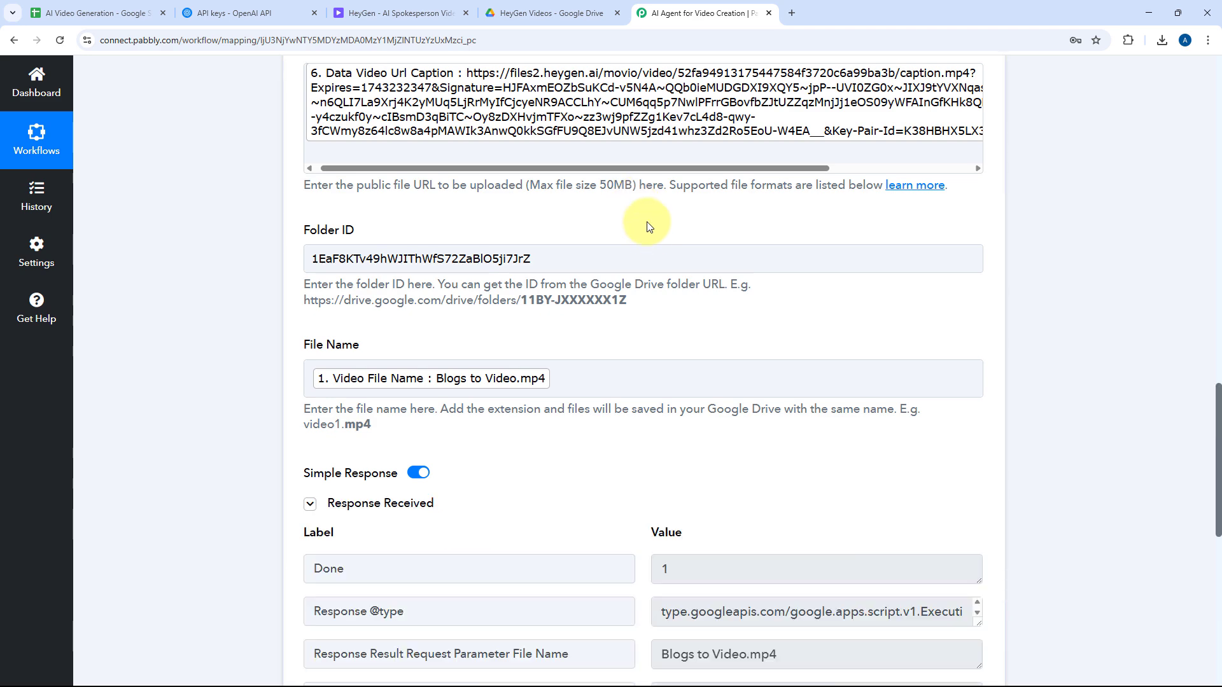
Compare the upload step's test response with the contents of the HeyGen Videos folder in Google Drive.
scroll(657, 277, down, 3)
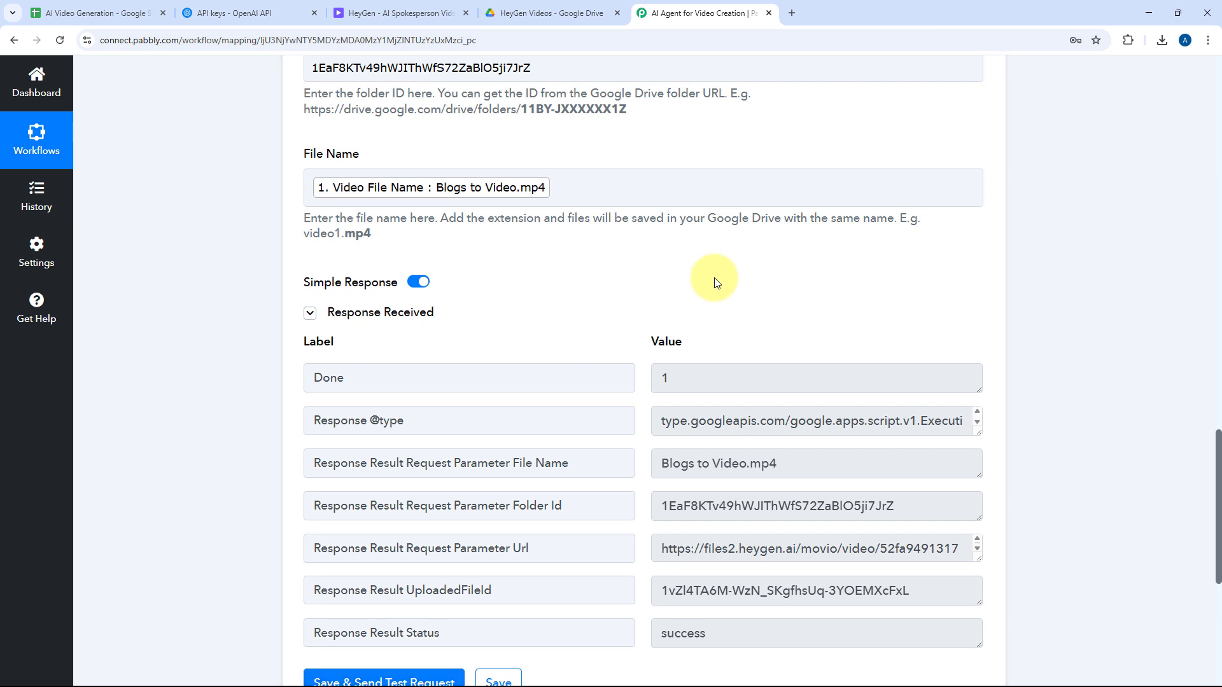
click(539, 13)
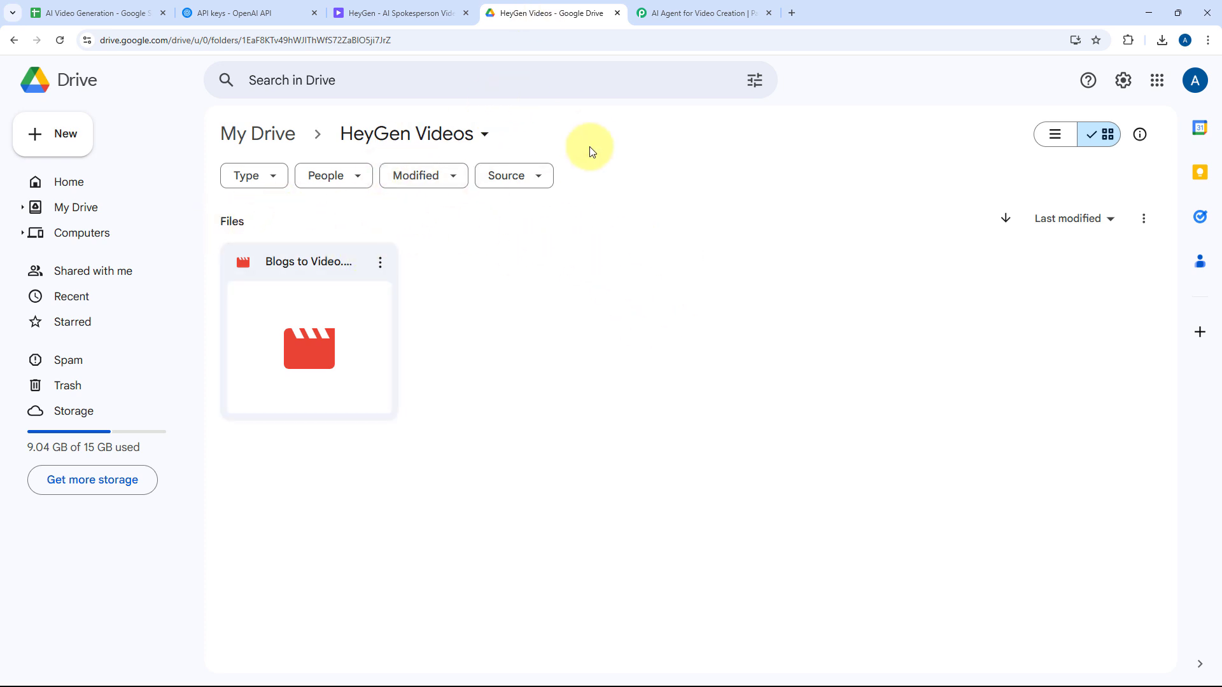
click(665, 12)
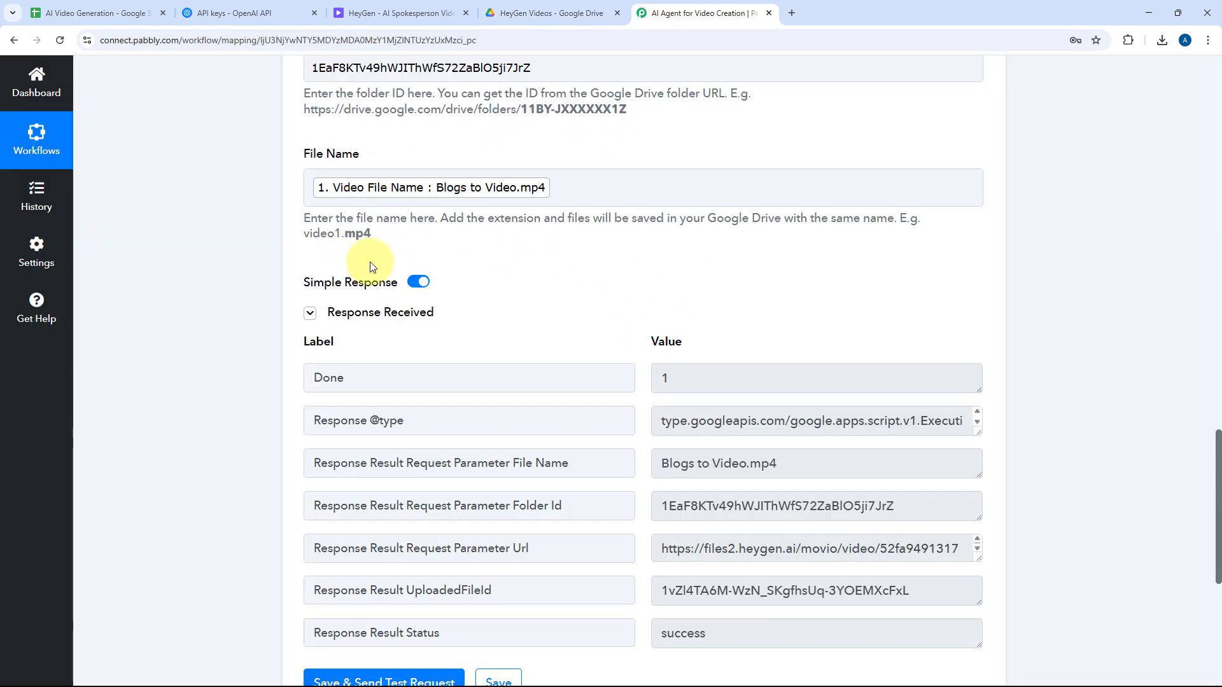
click(540, 13)
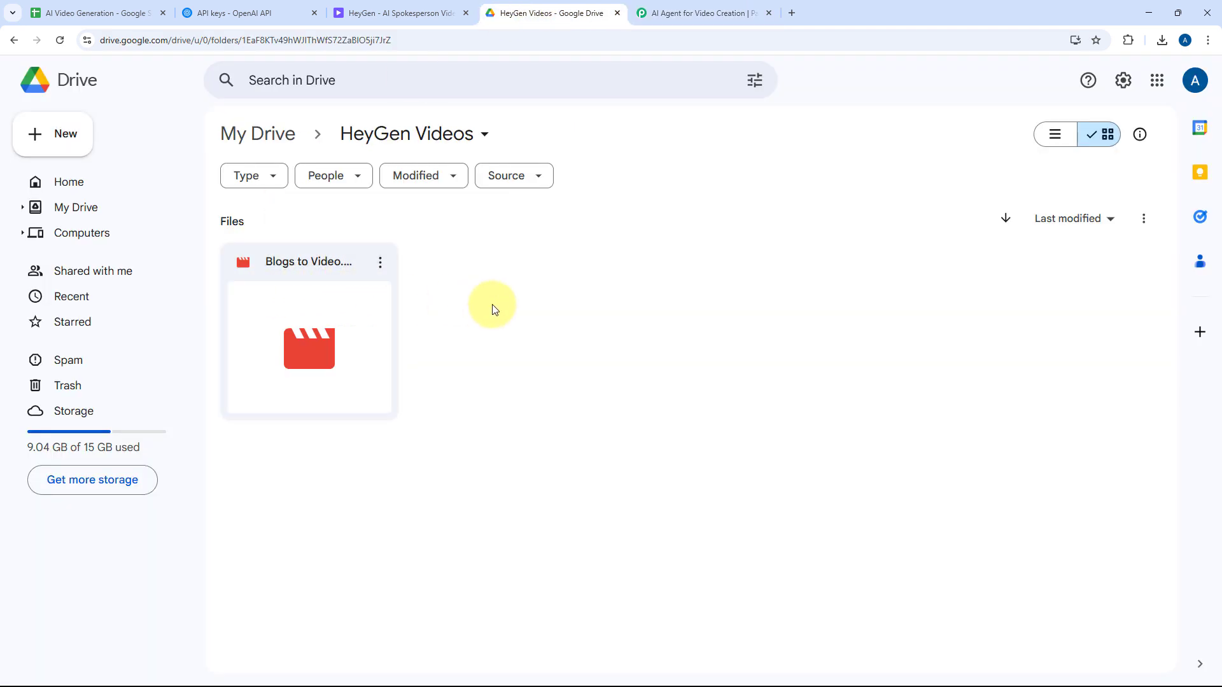
click(688, 8)
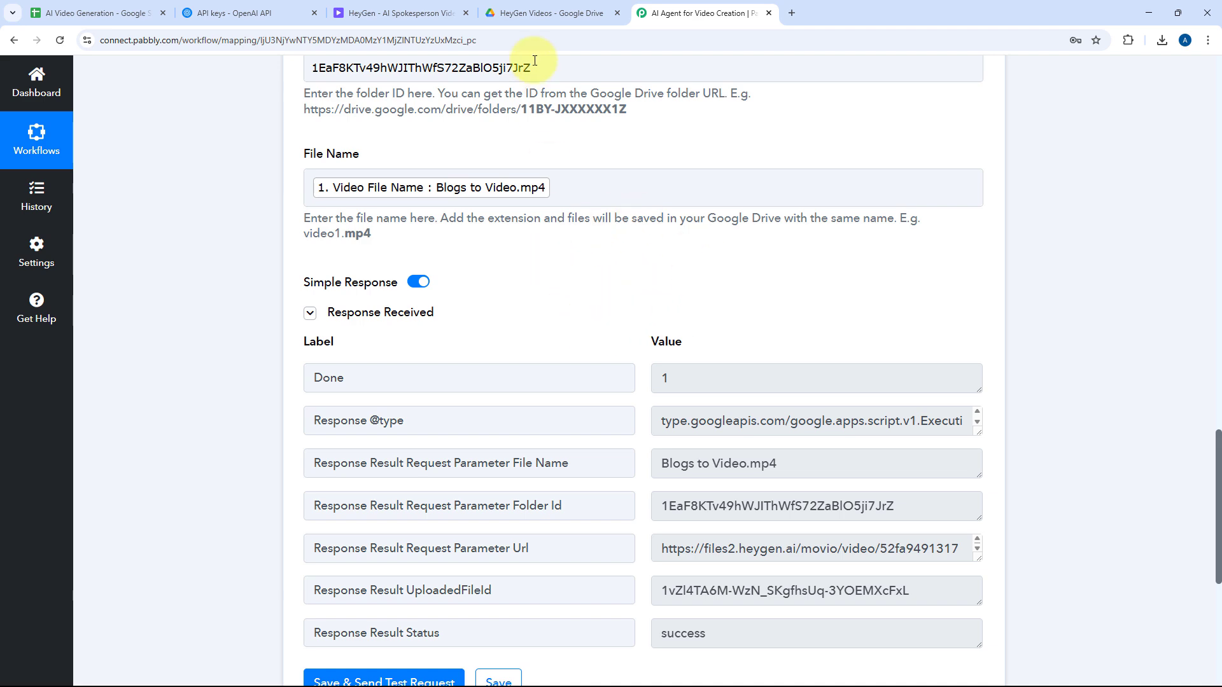
Check the row 2 entries in the AI Video Generation spreadsheet, preview Blogs to Video.mp4 in Google Drive, and return to the Pabbly workflow.
click(540, 12)
click(123, 13)
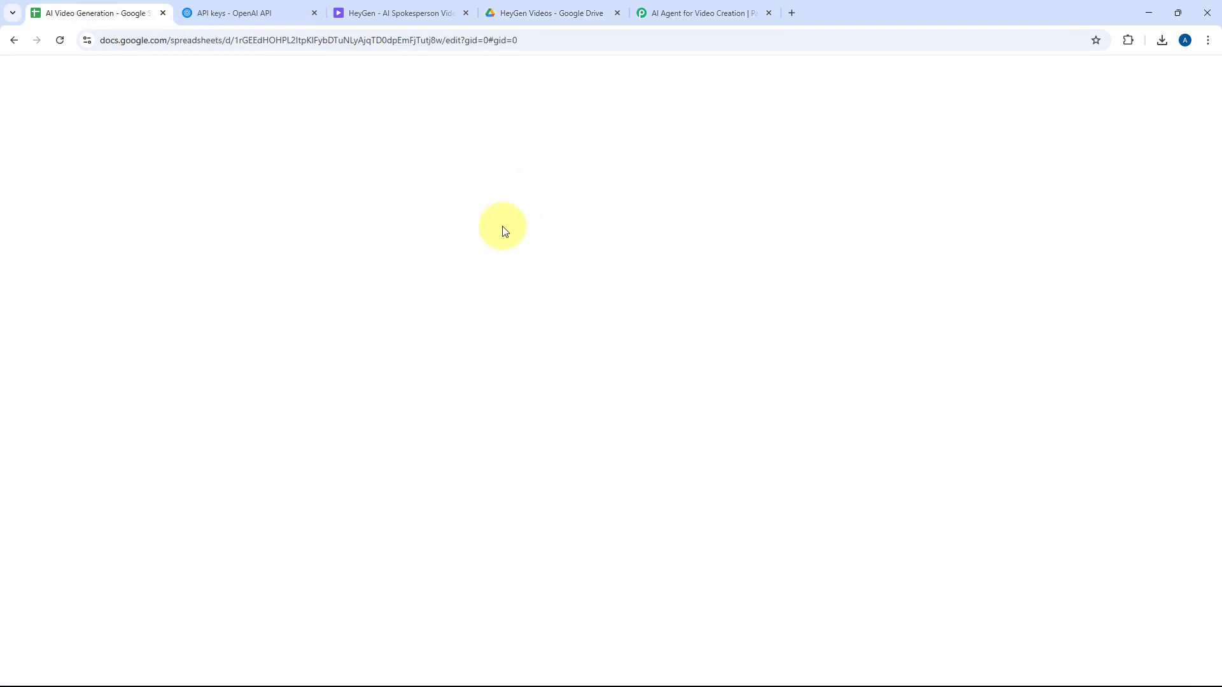
click(452, 298)
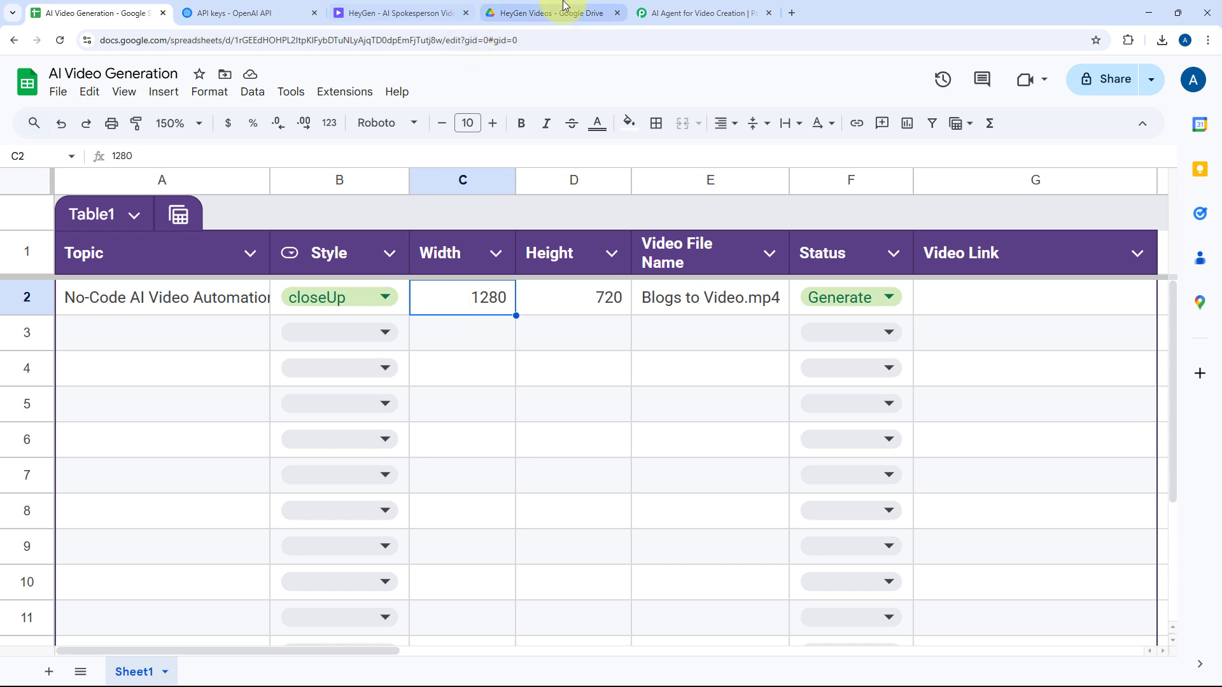
click(546, 12)
double_click(303, 286)
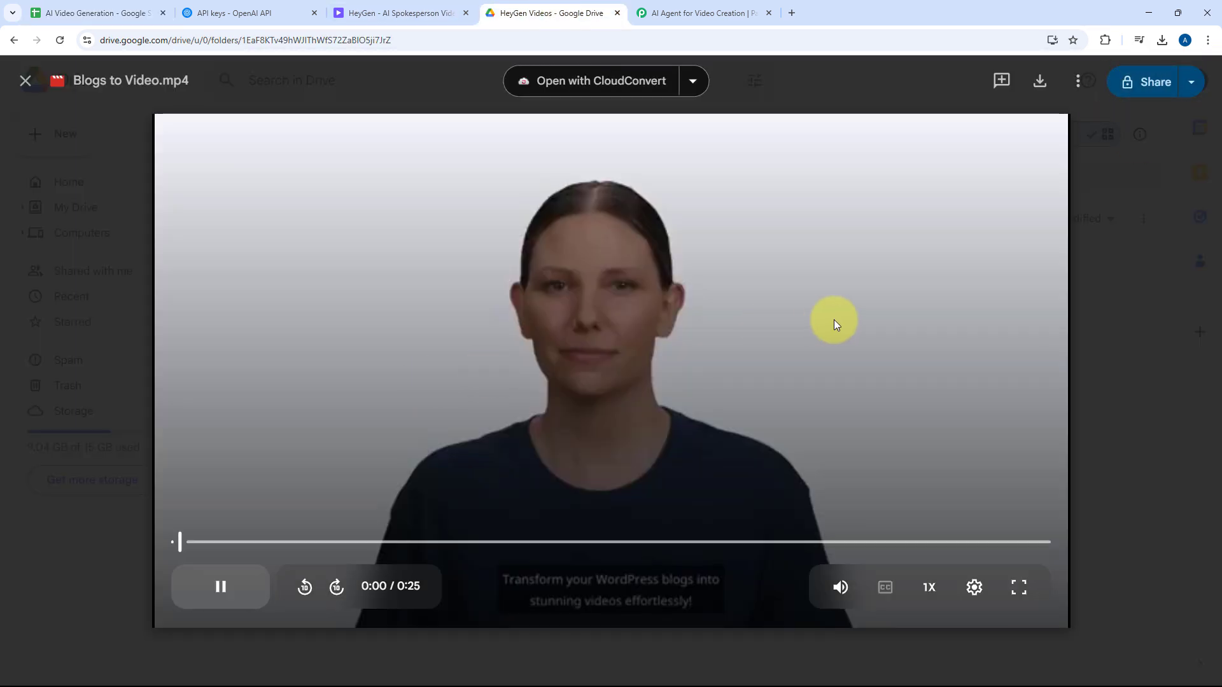
click(782, 319)
click(781, 319)
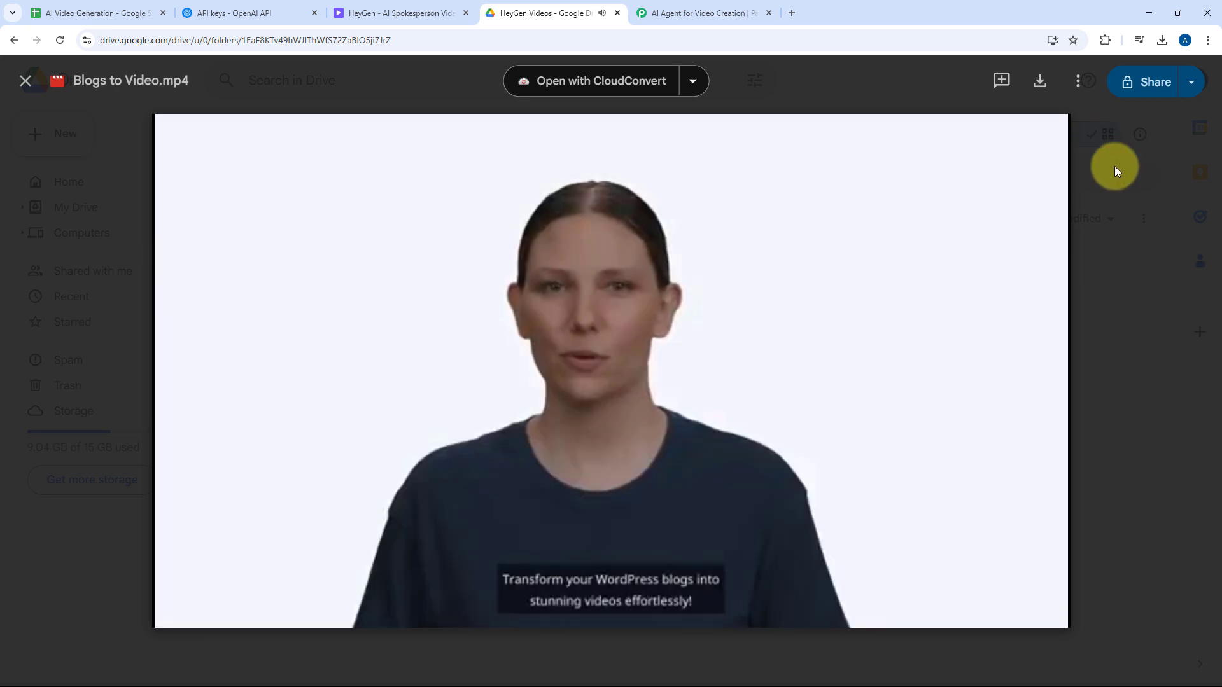
key(Escape)
click(700, 12)
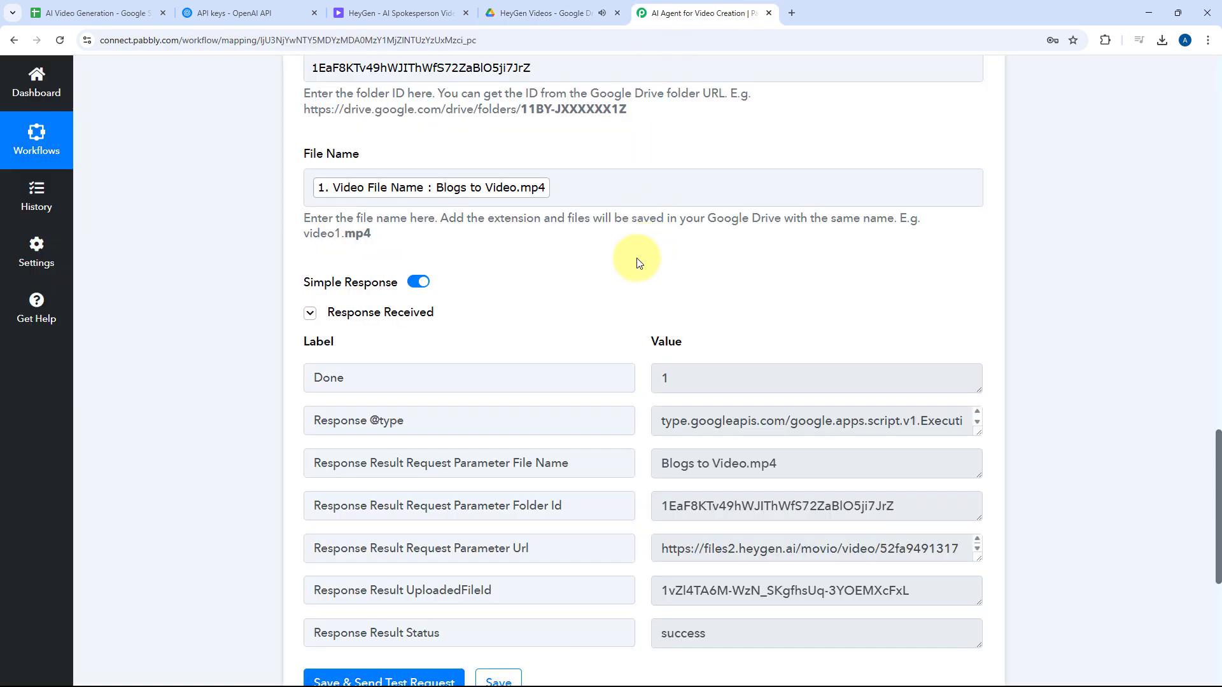
Add a Google Drive action after the upload step with the action event Share a File With Anyone.
scroll(640, 263, down, 5)
click(645, 424)
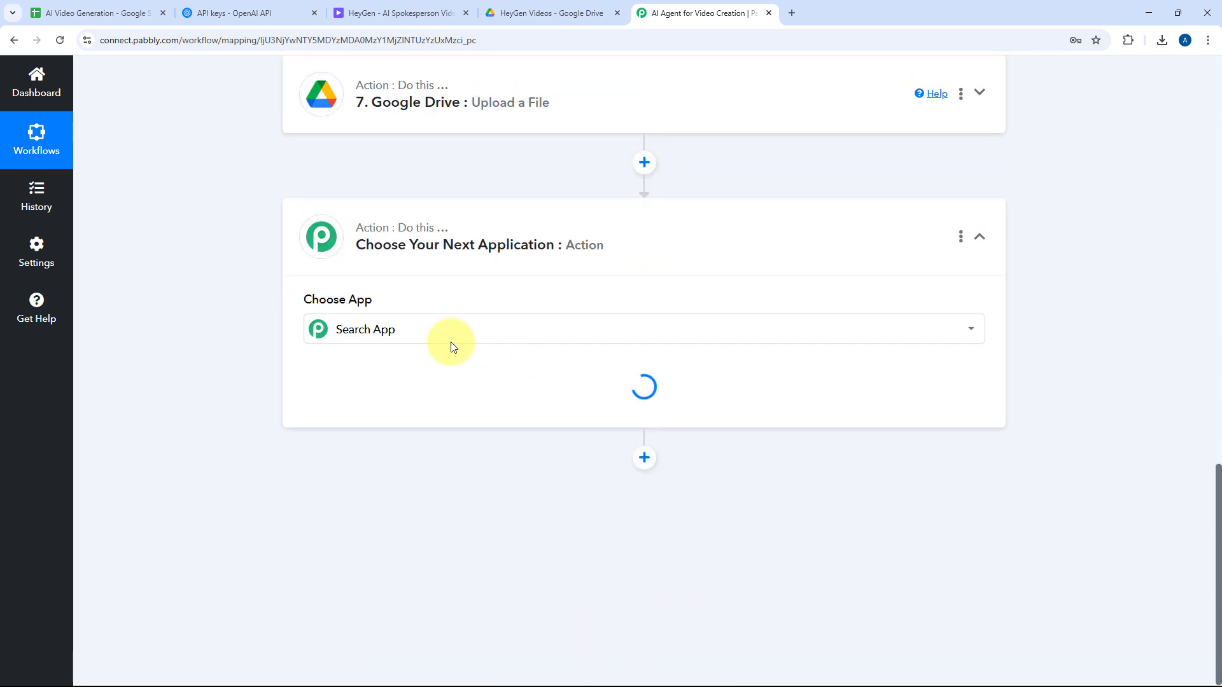
text(Go)
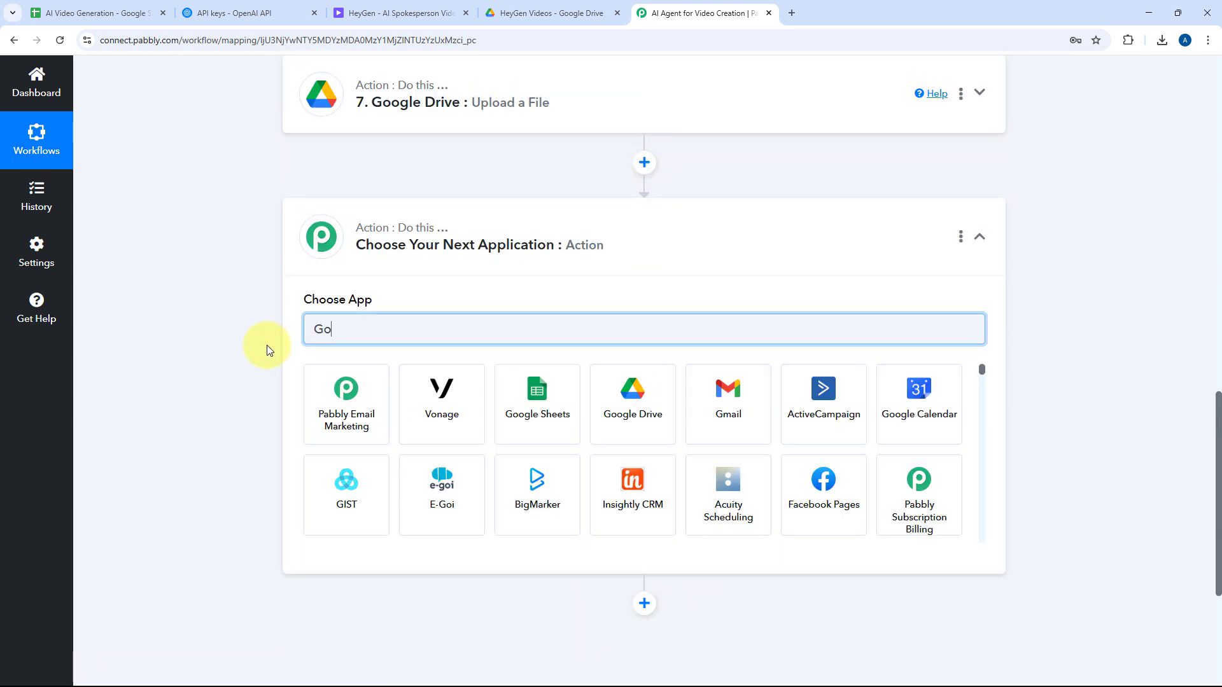
text(ogle )
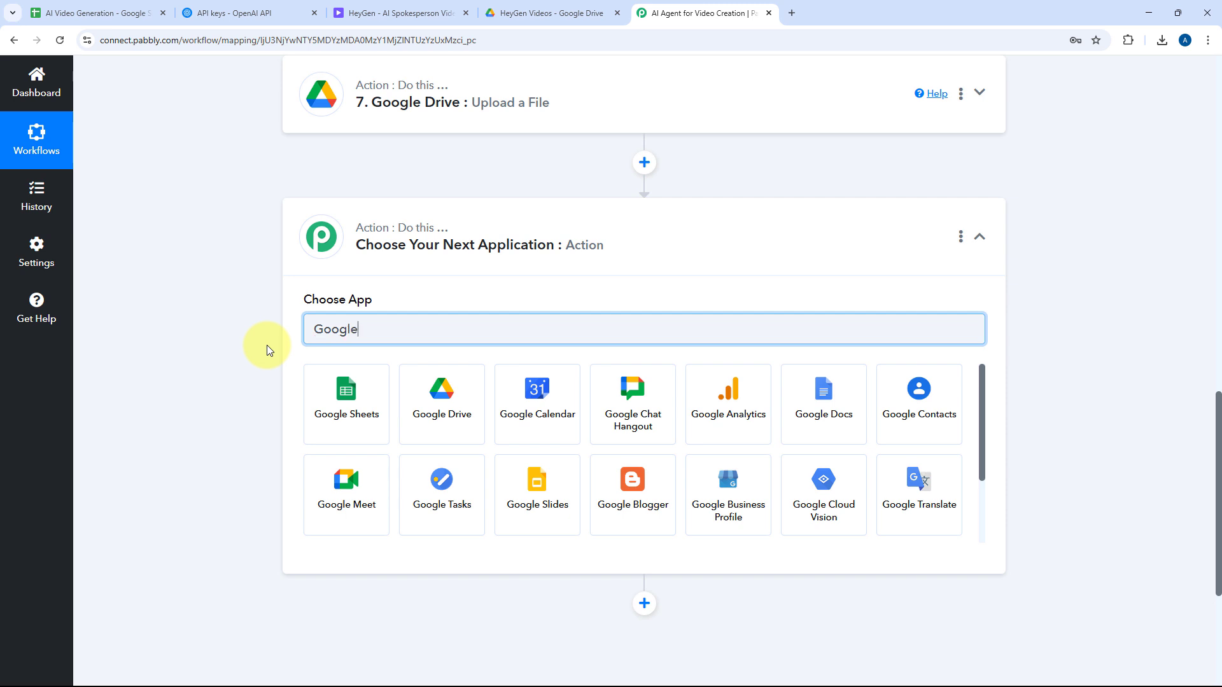
text(D)
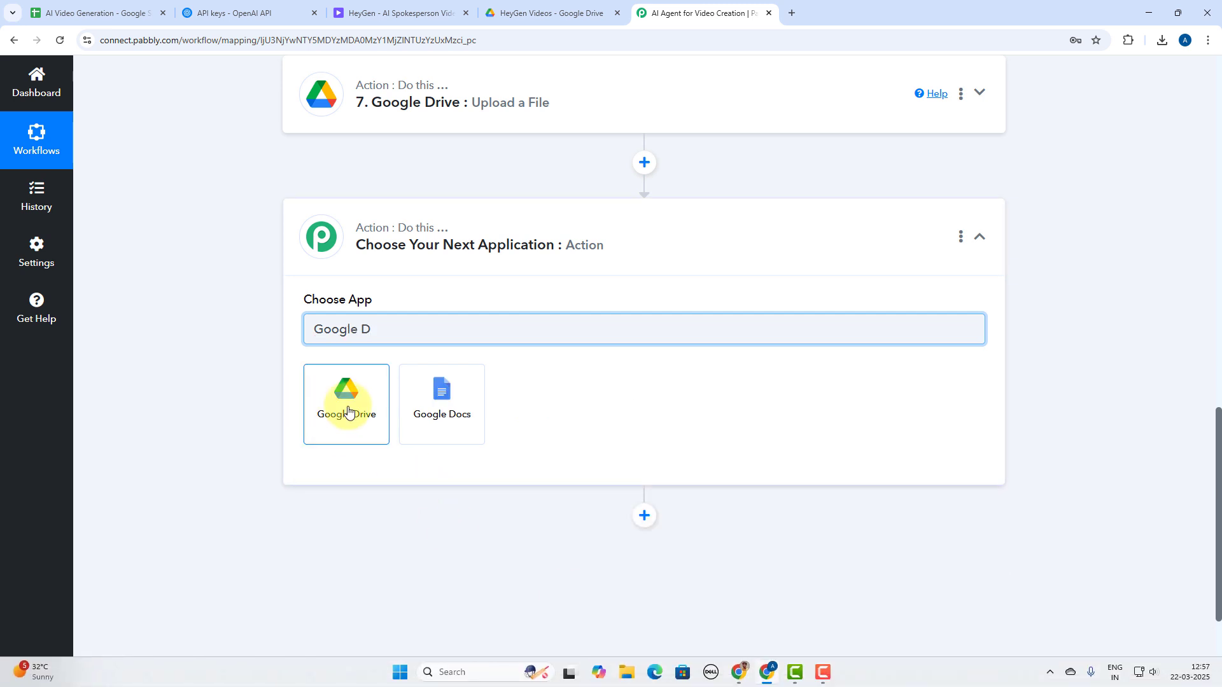
click(348, 412)
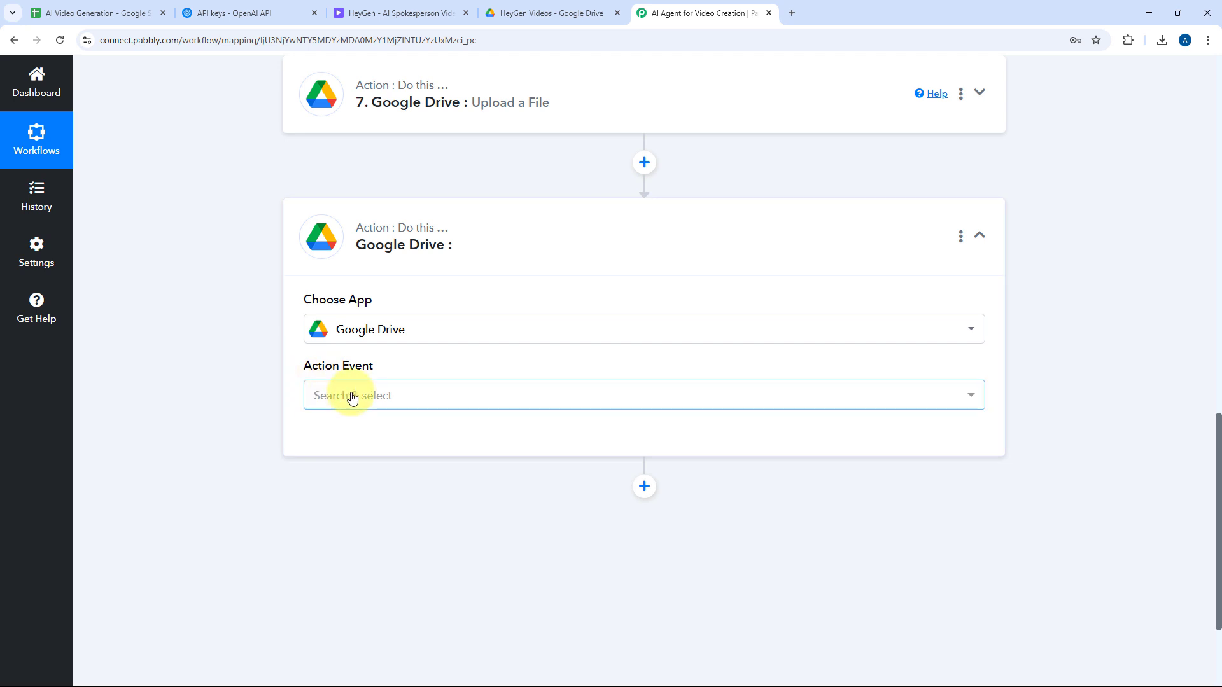
click(352, 398)
scroll(216, 408, down, 3)
scroll(356, 382, down, 2)
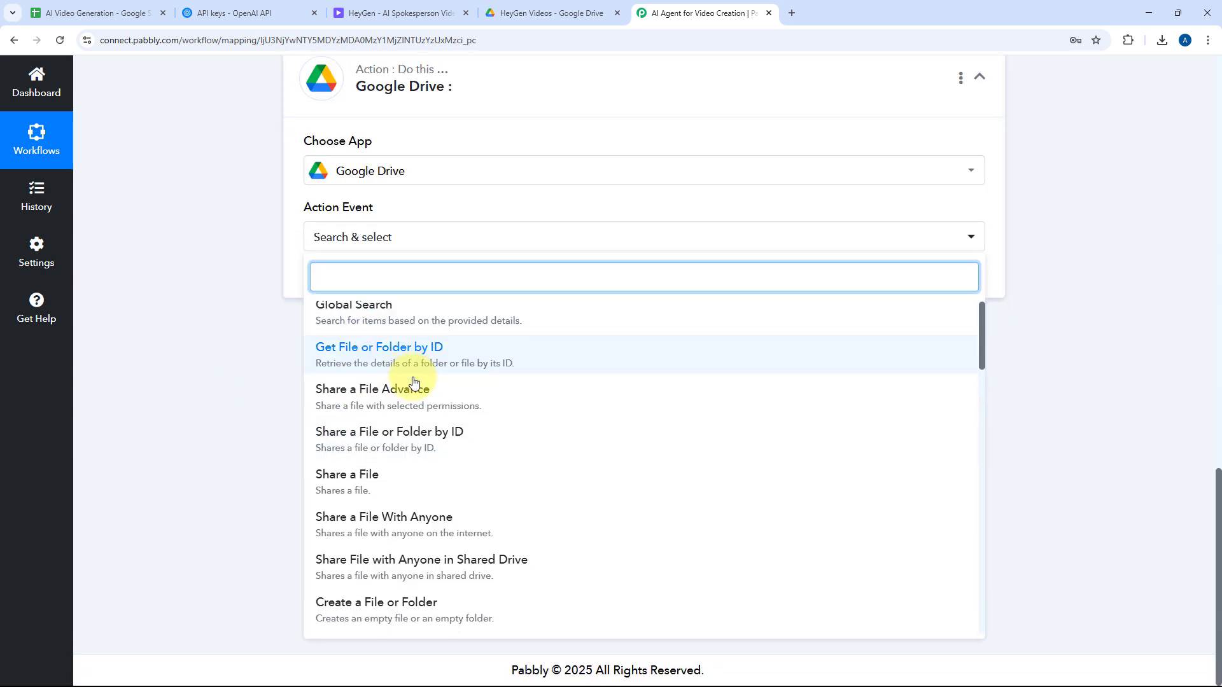
click(325, 467)
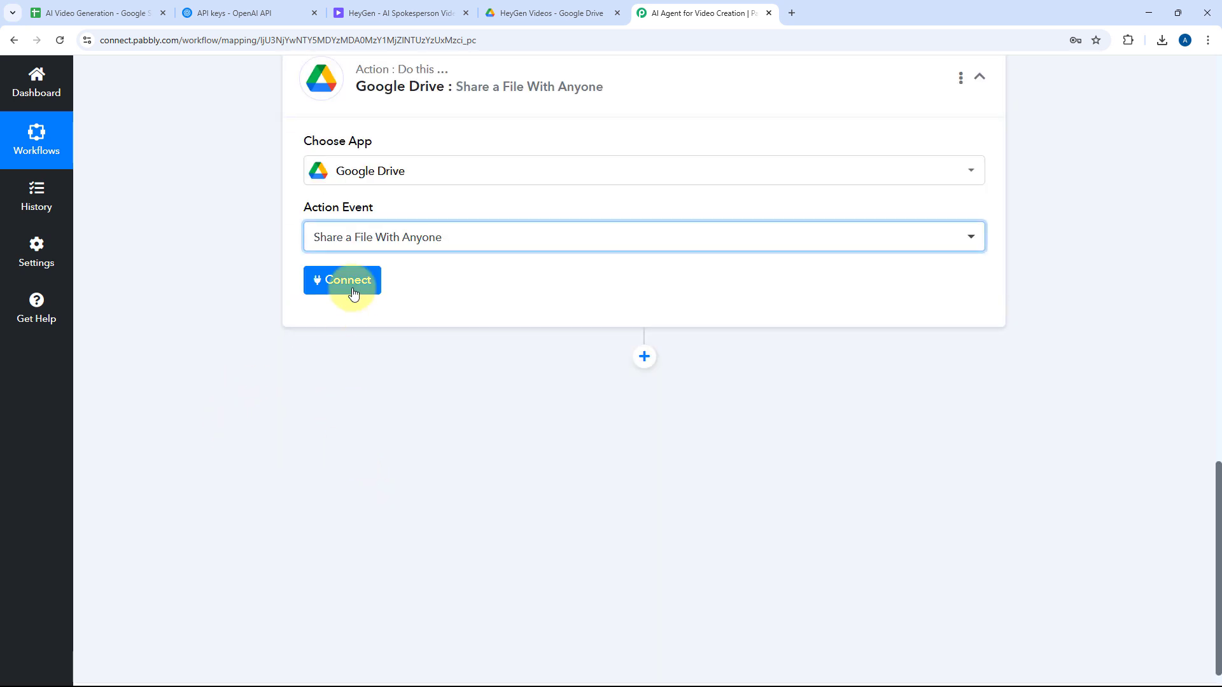
Connect the sharing step to Google Drive through the existing connection Google Drive #65.
click(344, 281)
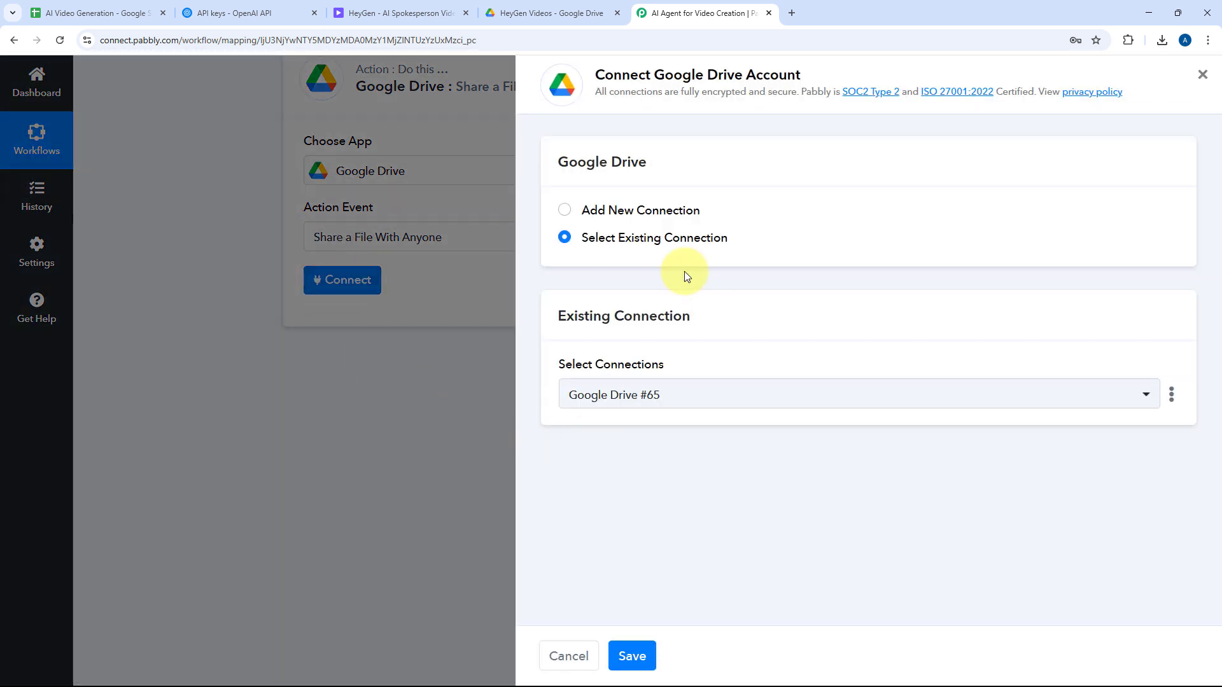
drag(573, 237, 772, 248)
click(775, 249)
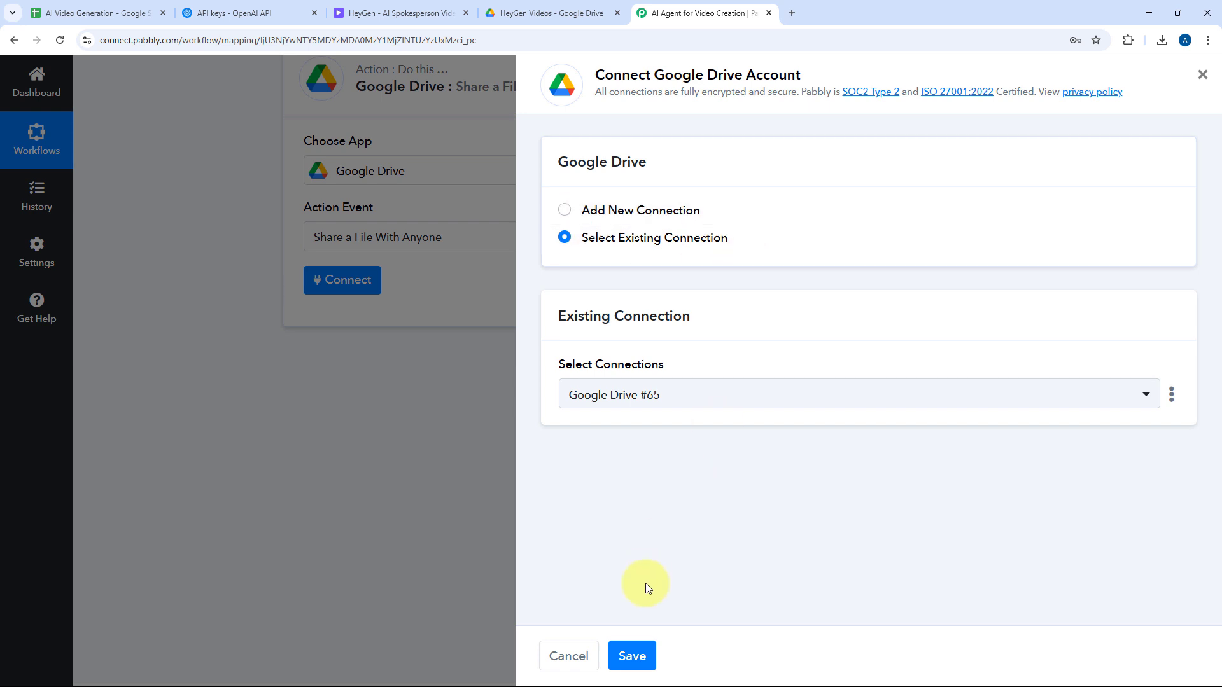
click(632, 655)
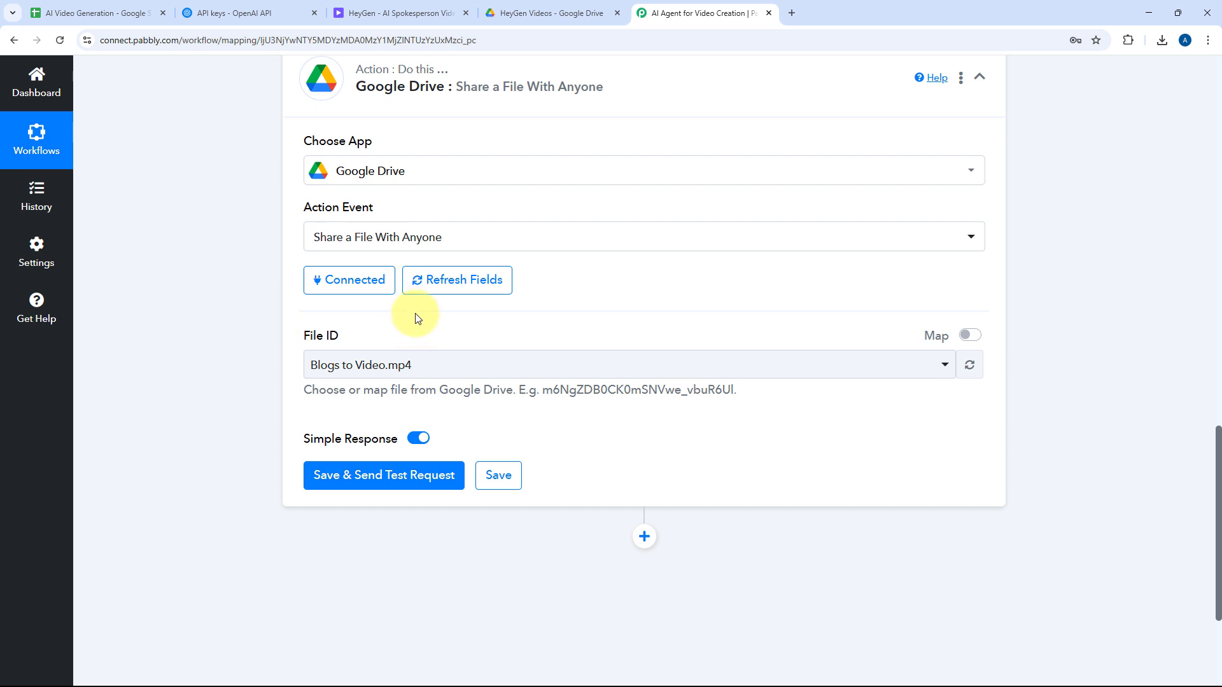
Map File ID to Response Result UploadedFileId from step 7, Google Drive: Upload a File, then save and send a test request.
click(967, 335)
drag(615, 357, 239, 390)
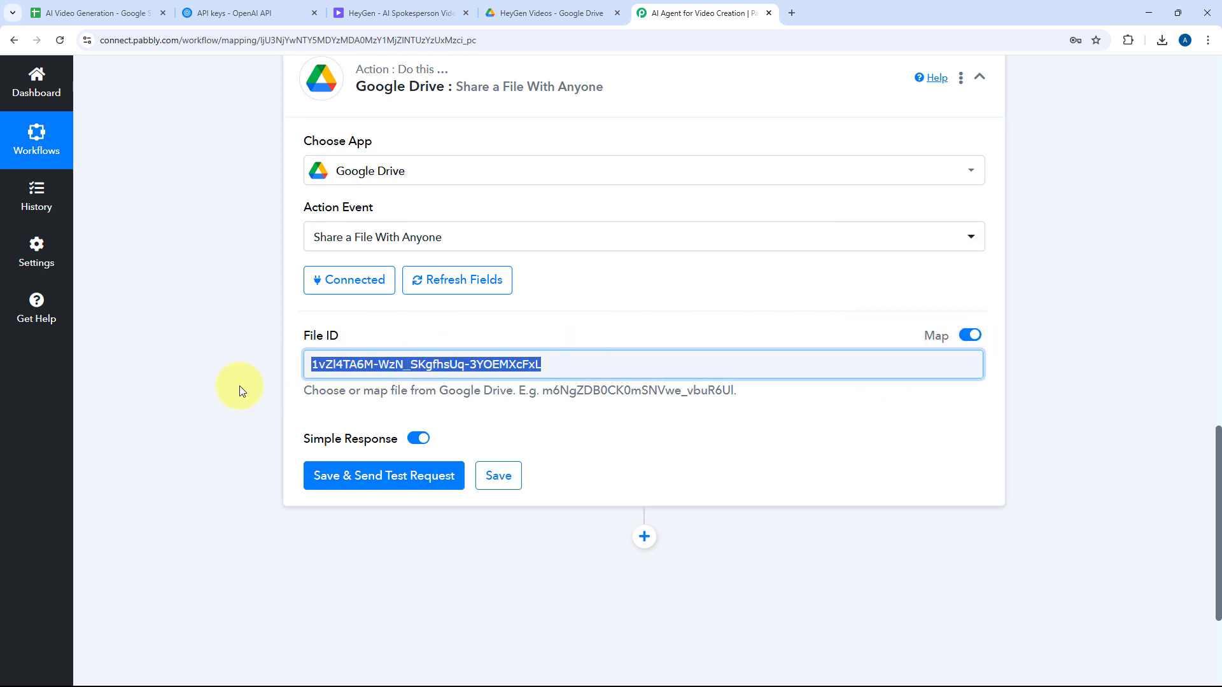
key(BackSpace)
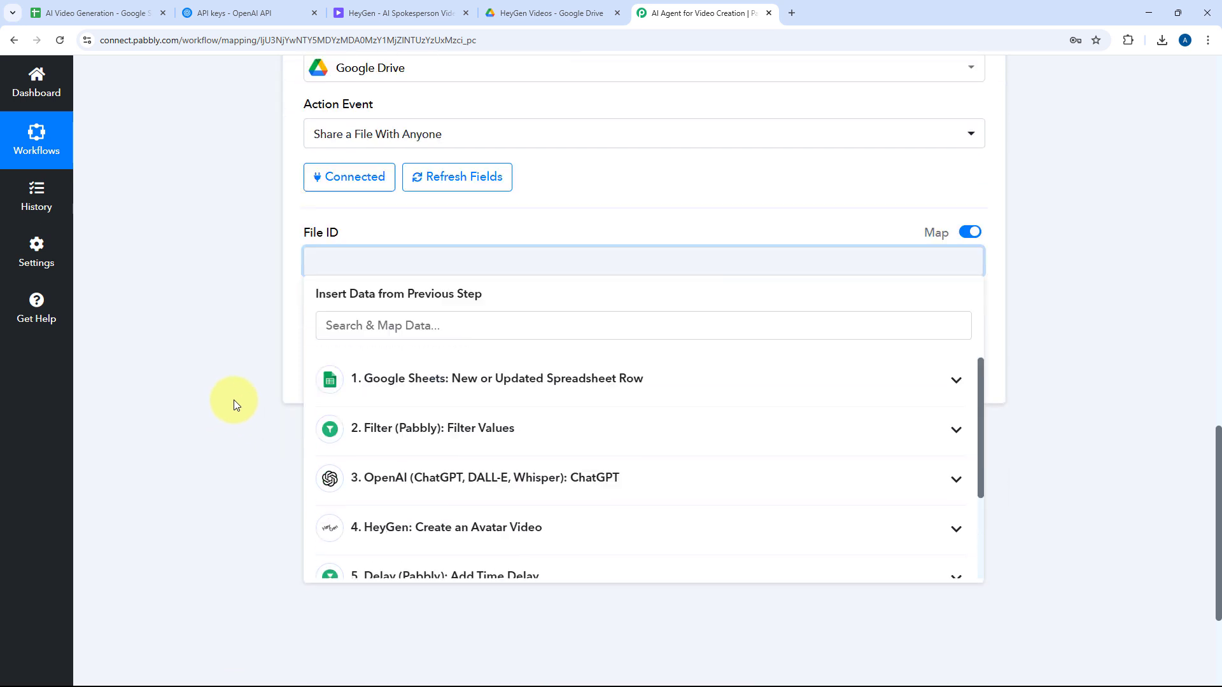
scroll(234, 400, down, 3)
click(462, 576)
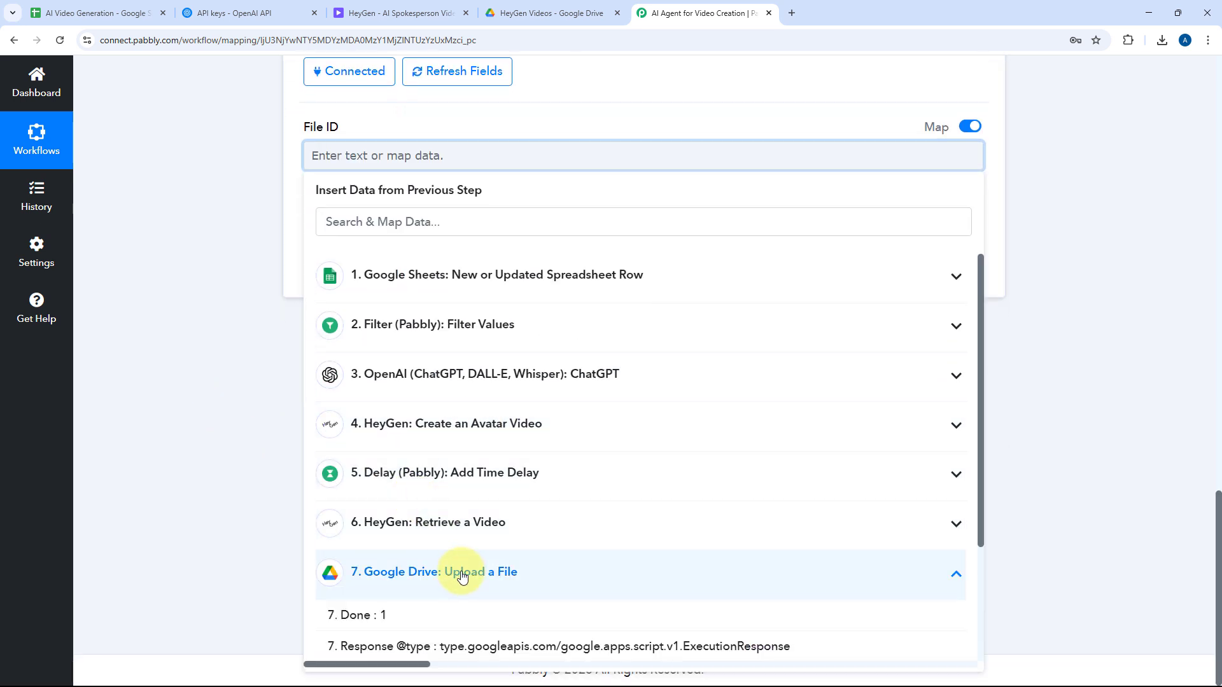
scroll(505, 472, down, 4)
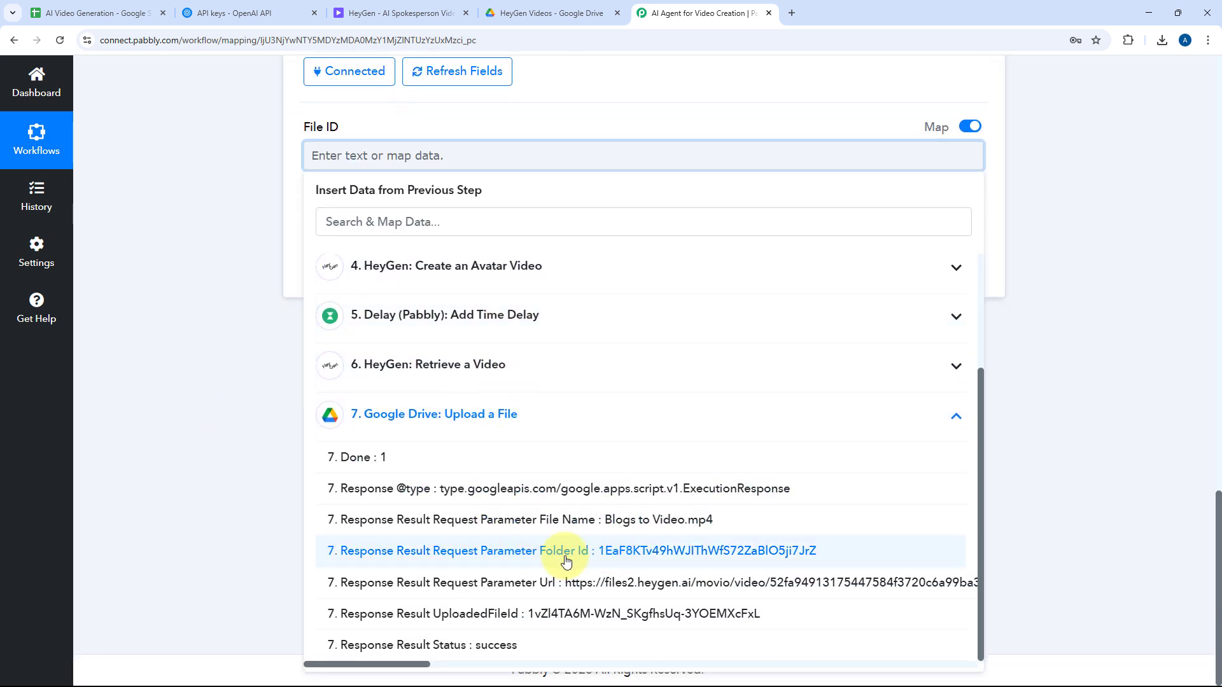
click(504, 614)
click(234, 227)
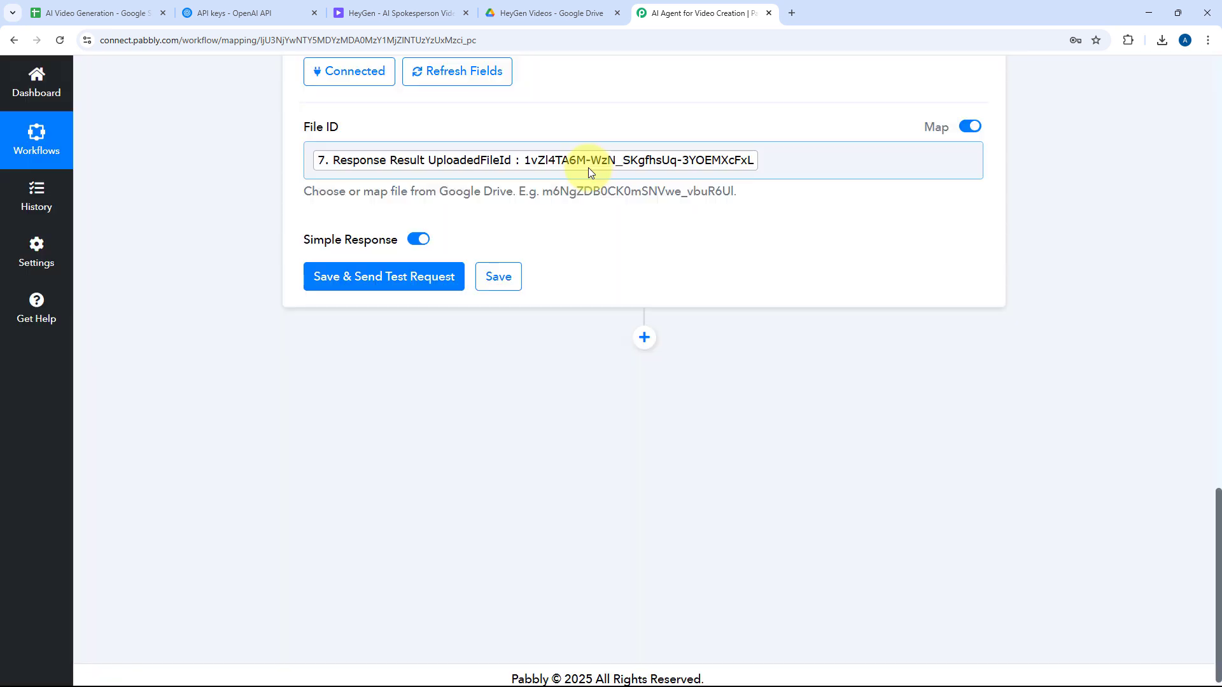
click(427, 277)
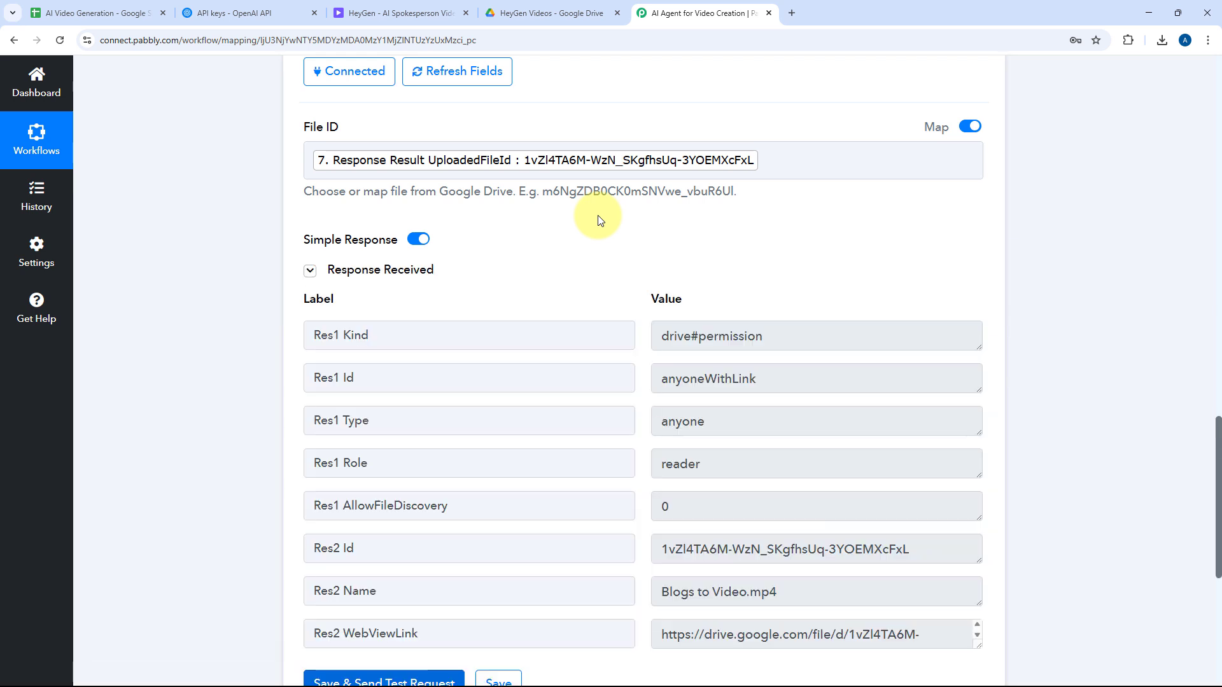
Enlarge the Res2 WebViewLink value in the sharing step's response to read the full link.
scroll(640, 350, down, 2)
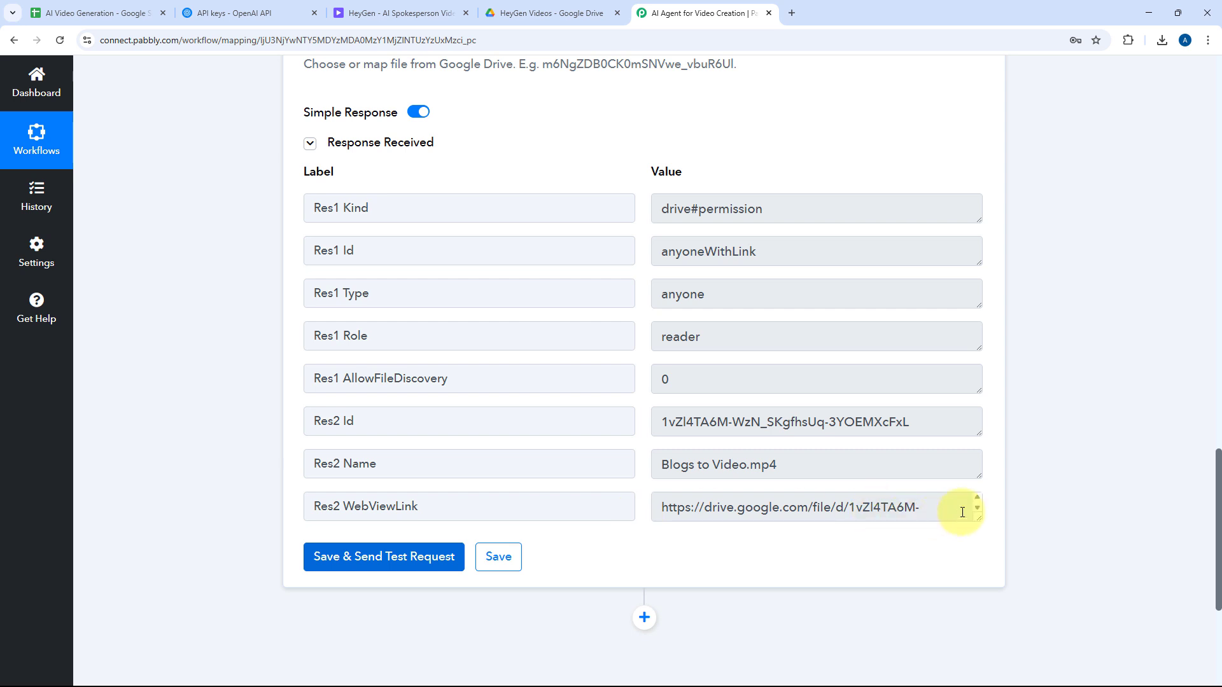
drag(988, 519, 968, 556)
scroll(908, 465, down, 1)
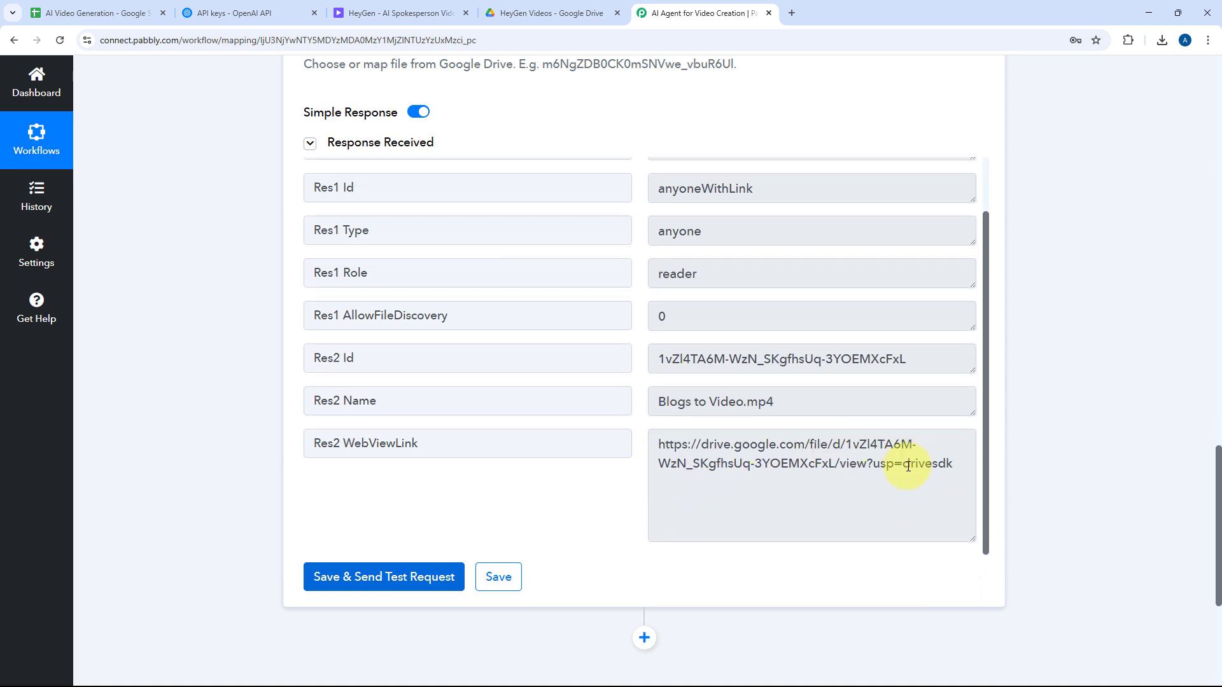
Reopen Blogs to Video.mp4 in the HeyGen Videos folder to check its sharing status, and return to the Pabbly workflow.
click(528, 13)
double_click(276, 302)
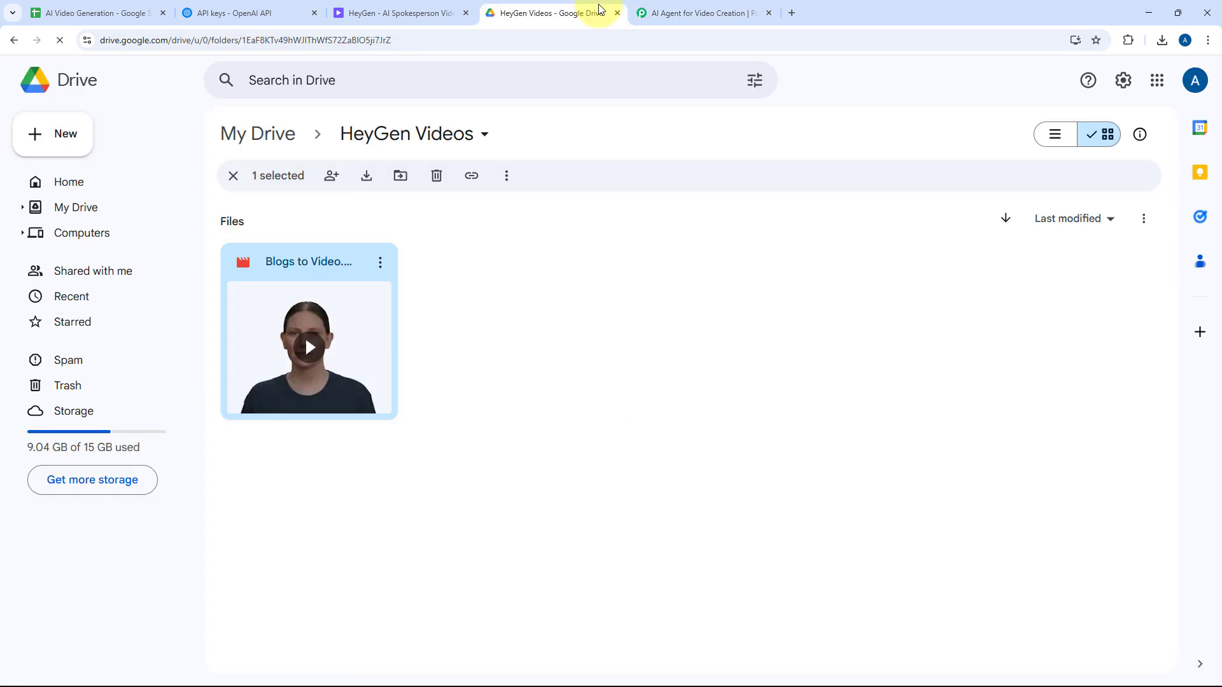
double_click(305, 280)
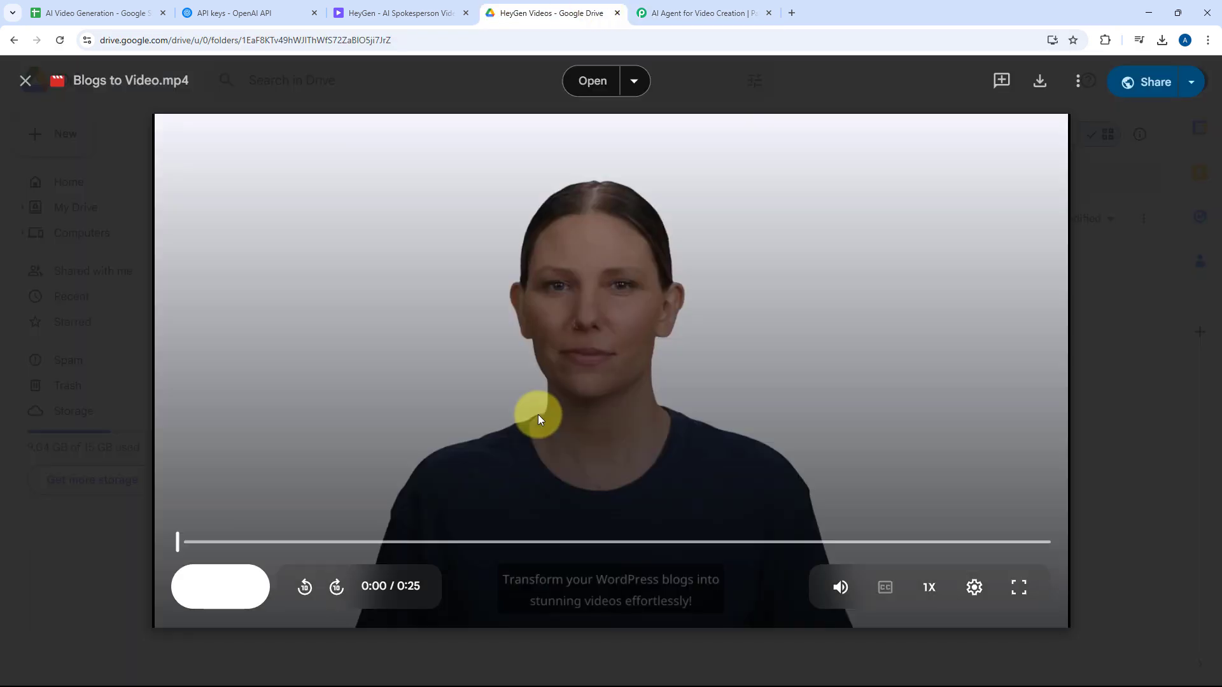
click(537, 414)
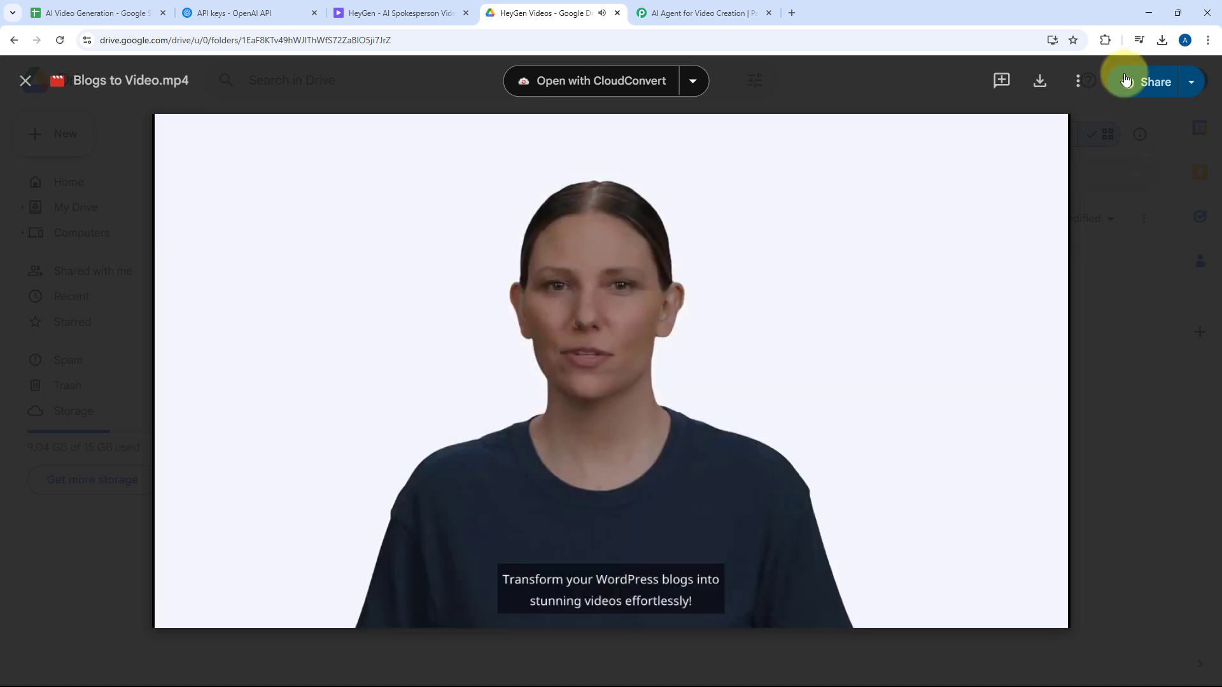
click(724, 10)
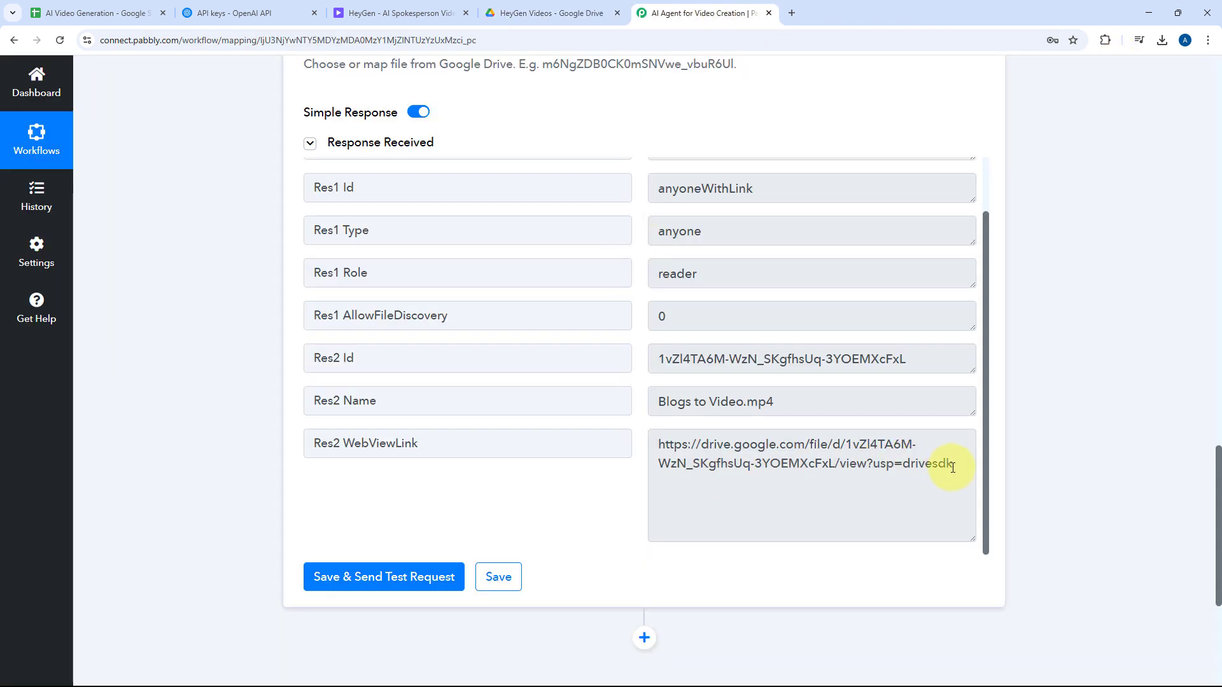
Highlight the Res2 WebViewLink address, check the Video Link cell G2 in the AI Video Generation spreadsheet, and return to the end of the workflow.
drag(659, 445, 961, 468)
click(95, 12)
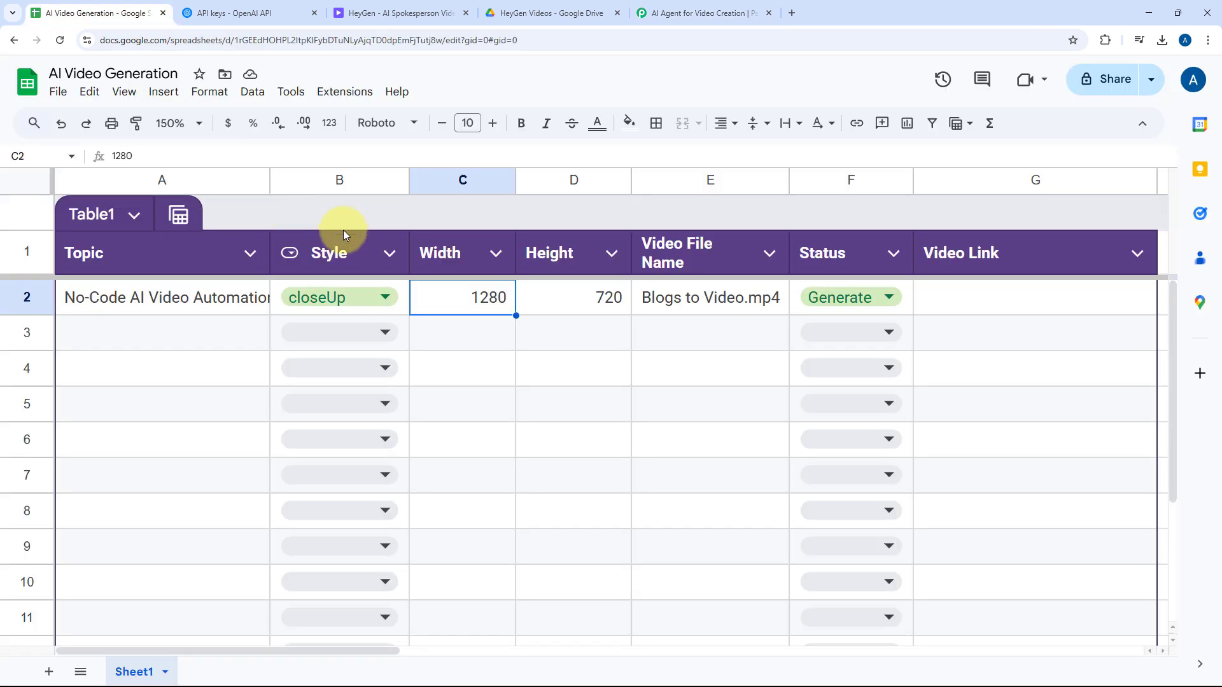
click(940, 287)
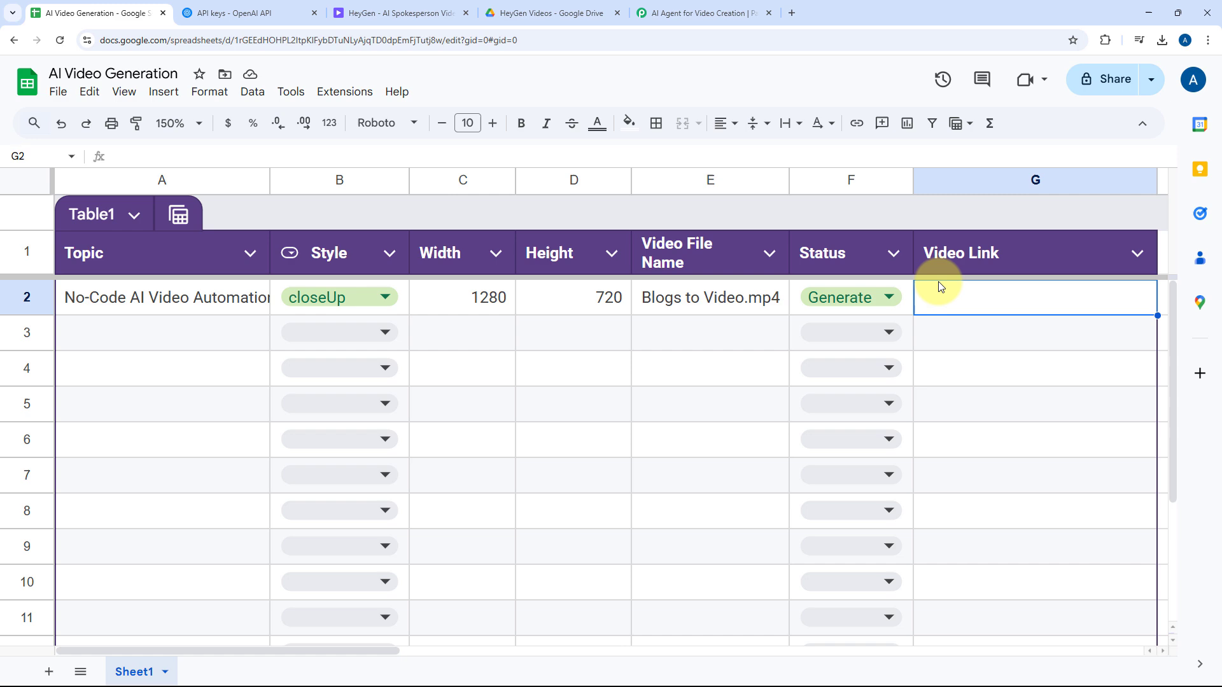
click(676, 7)
scroll(262, 316, down, 5)
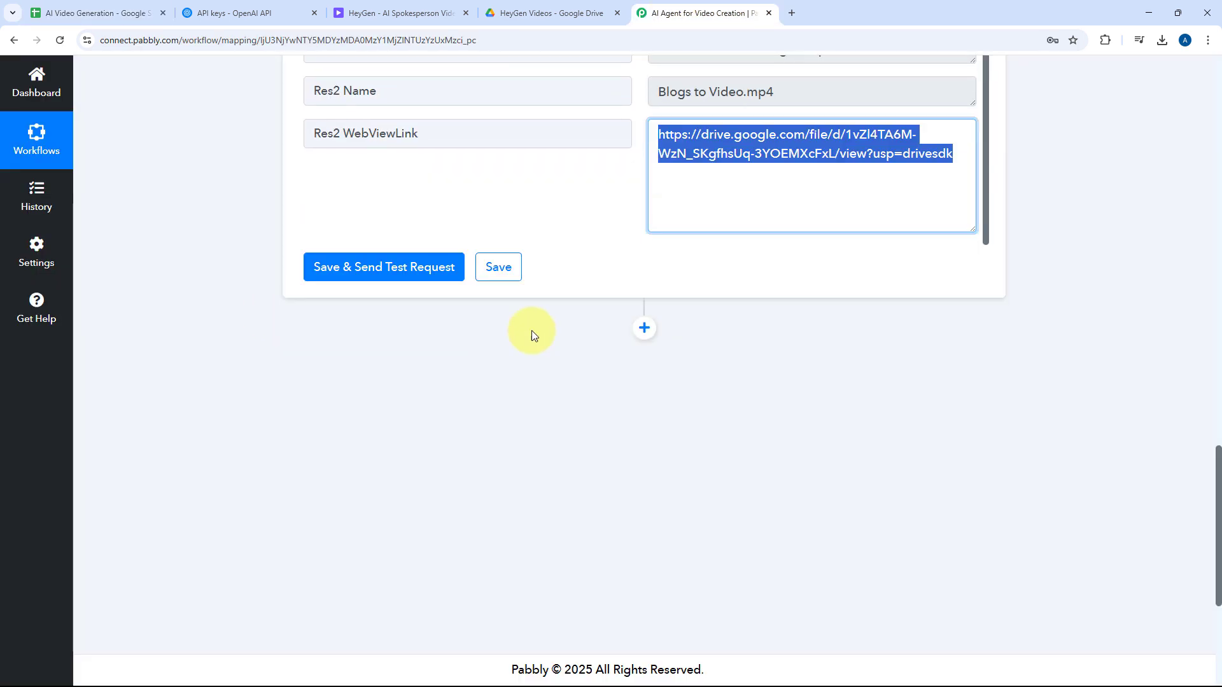
Add an action step after the Google Drive sharing step and choose Google Sheets as its app.
click(645, 329)
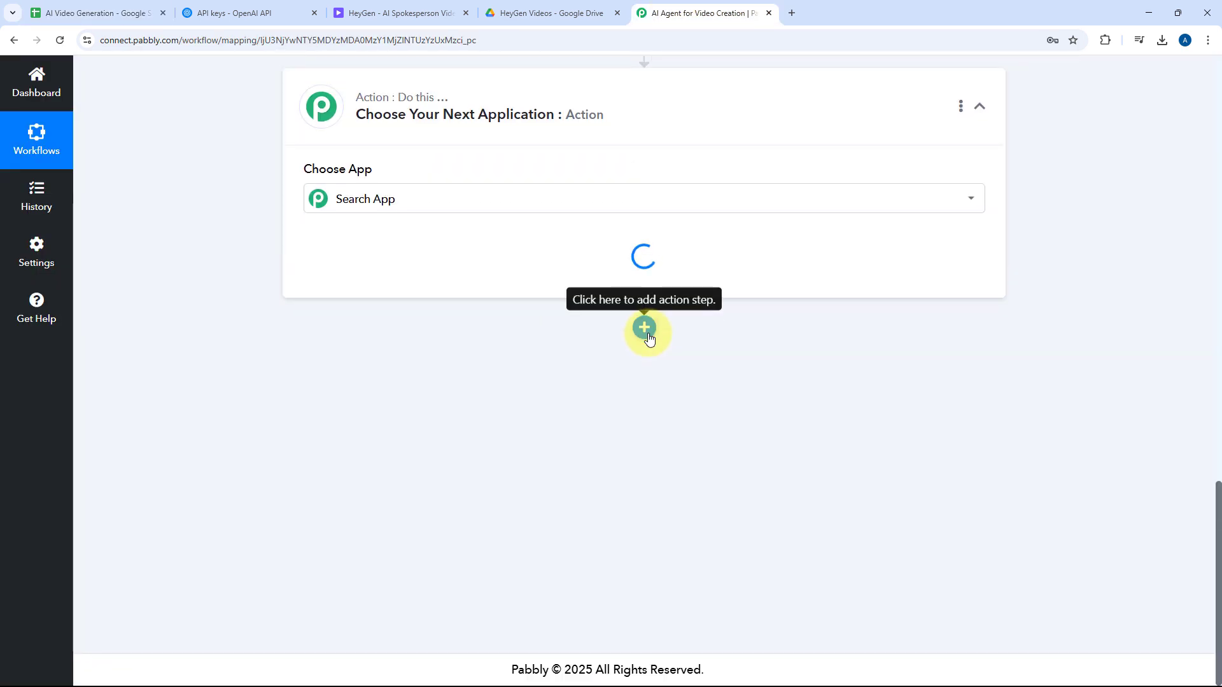
scroll(381, 401, up, 4)
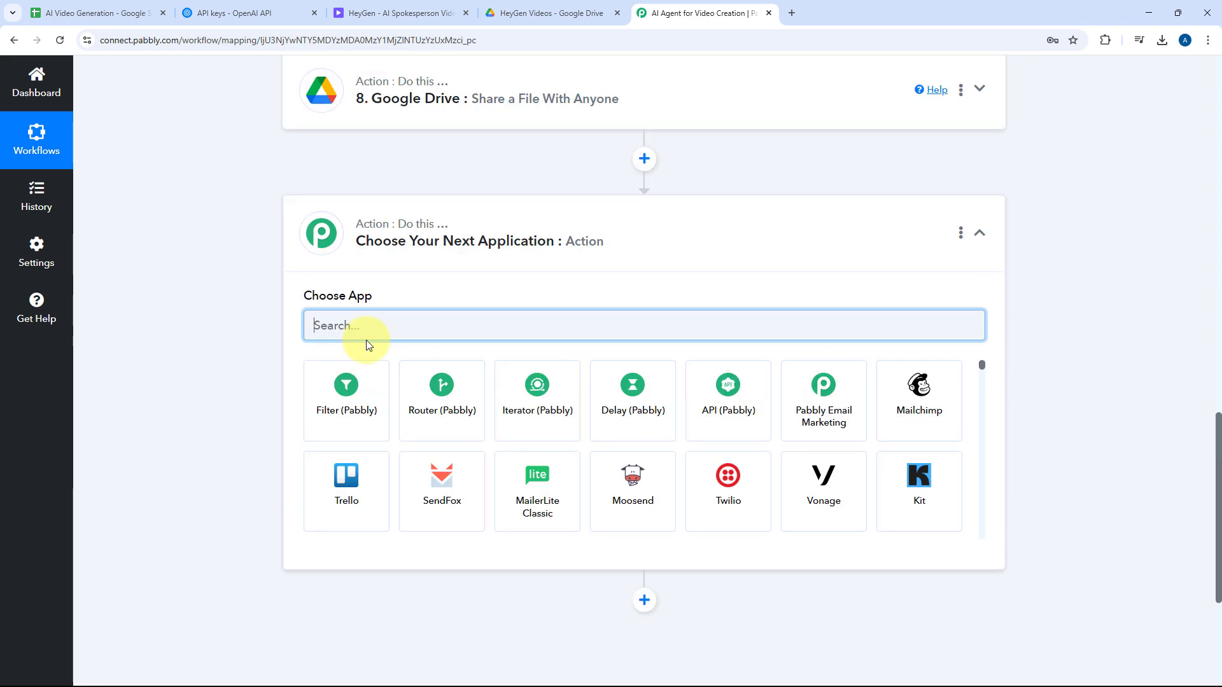
text(Google Sheets)
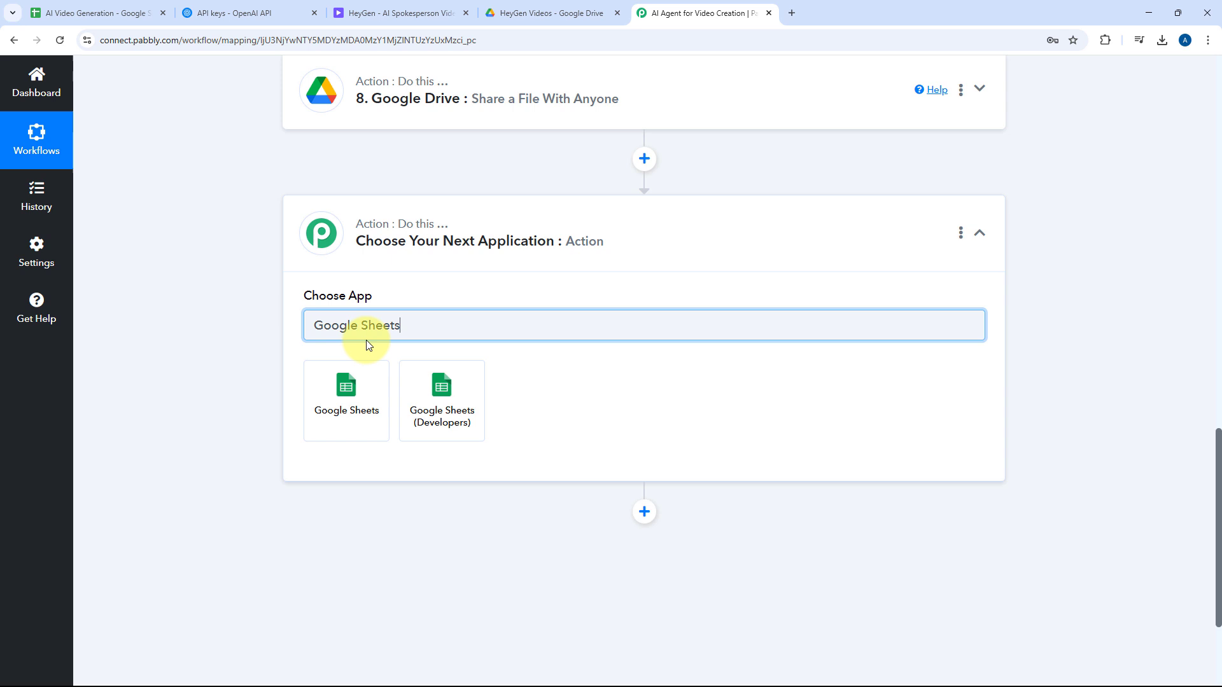
click(335, 414)
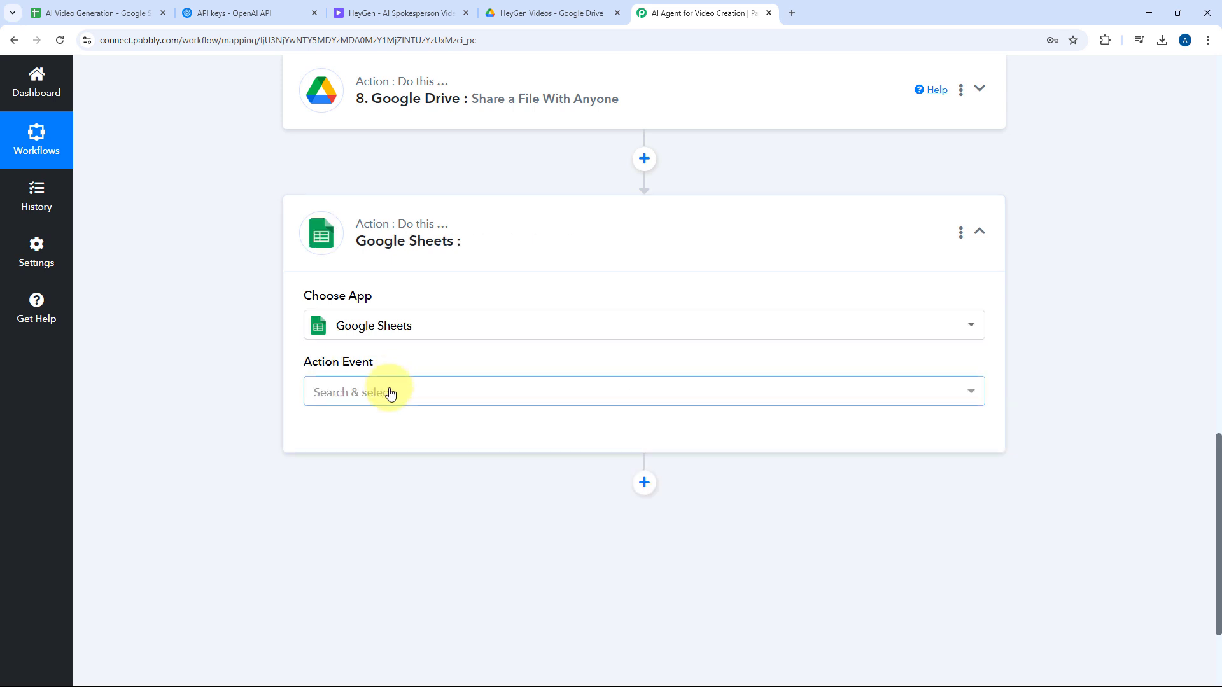
Set the Google Sheets step's action event to Update Row.
click(390, 393)
scroll(240, 397, down, 3)
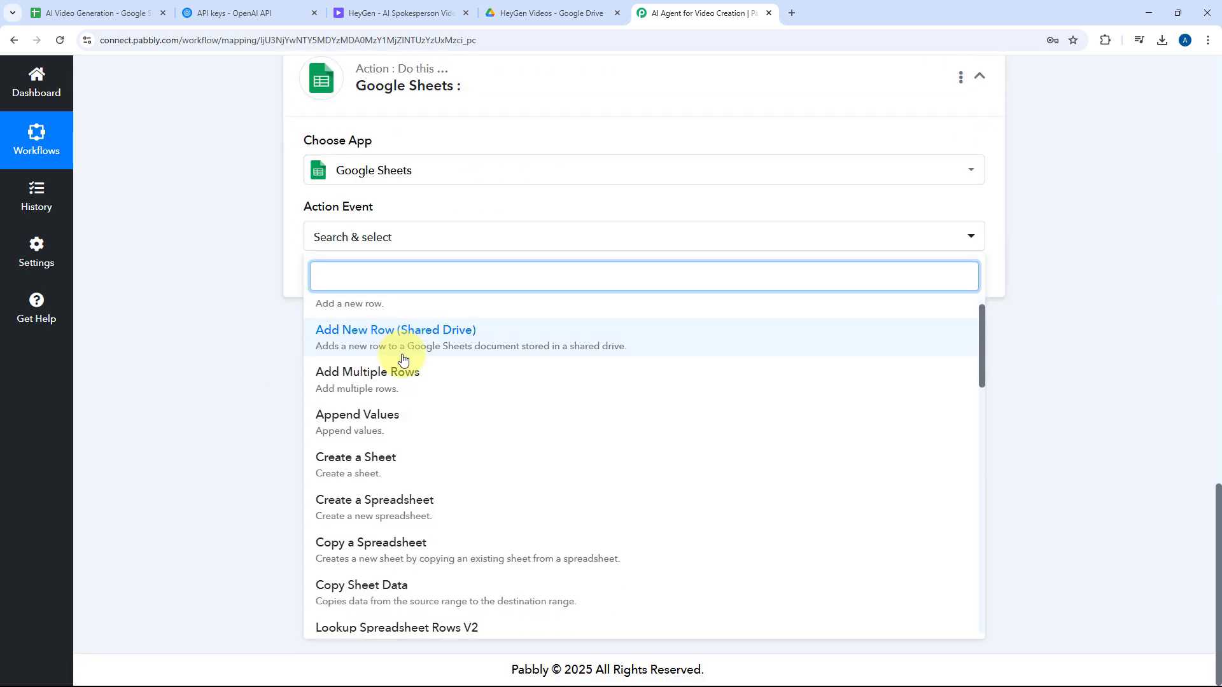
scroll(402, 359, down, 5)
scroll(405, 374, down, 2)
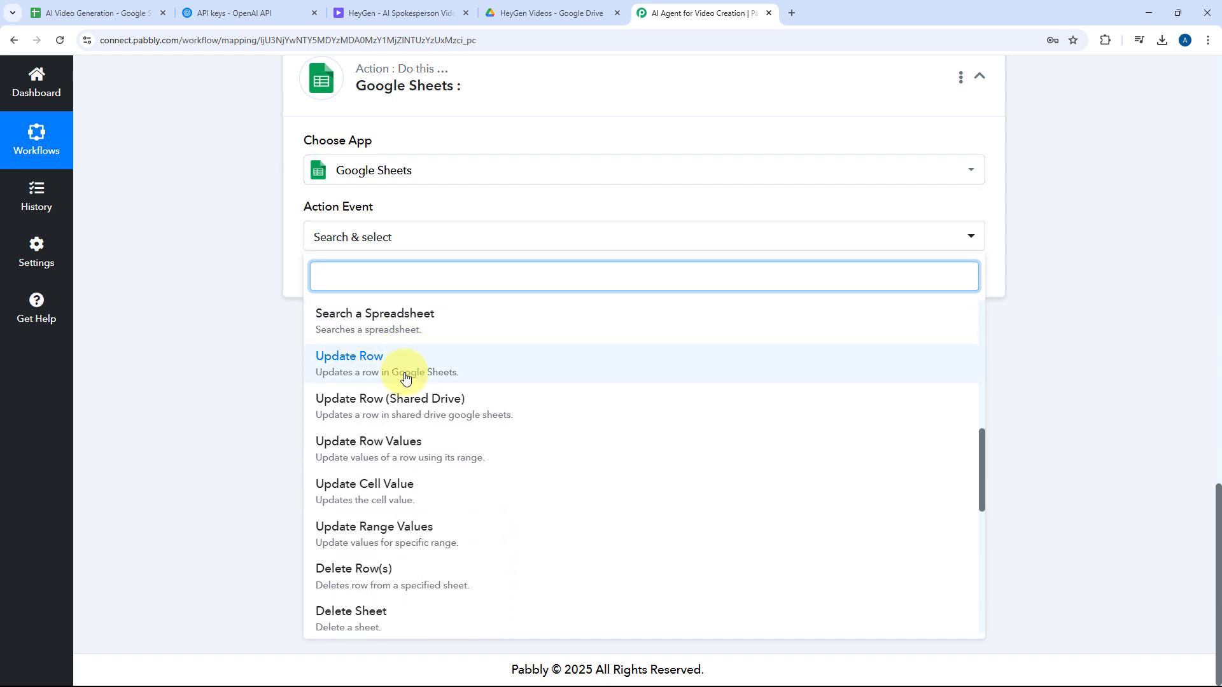
scroll(403, 363, down, 1)
scroll(403, 363, up, 1)
click(403, 363)
scroll(381, 372, up, 2)
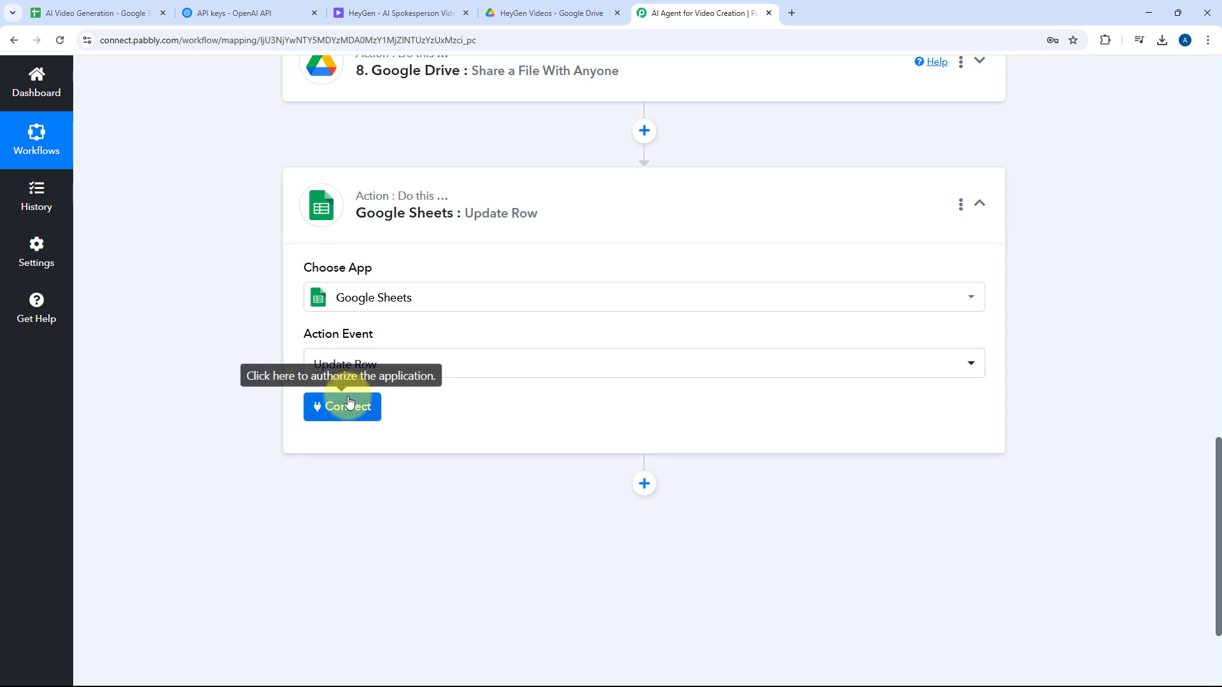
Connect the Update Row step through a new Google Sheets connection, signing in with Google and granting Pabbly Connect Sheets access.
click(349, 400)
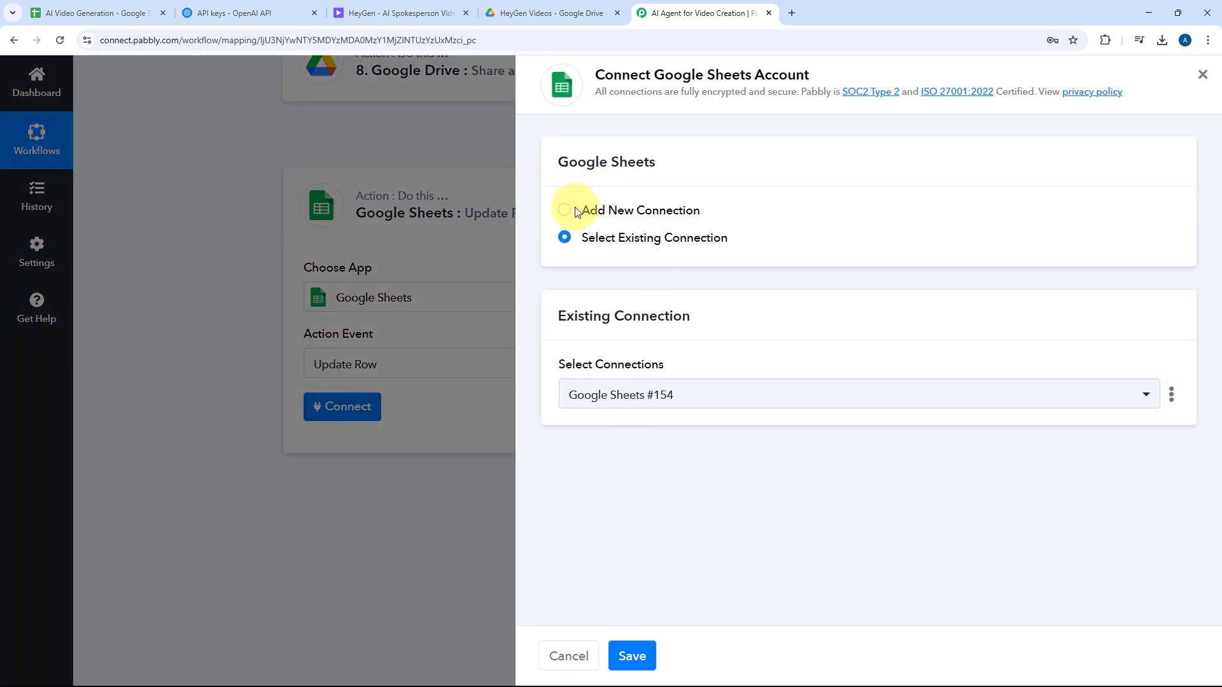
click(628, 210)
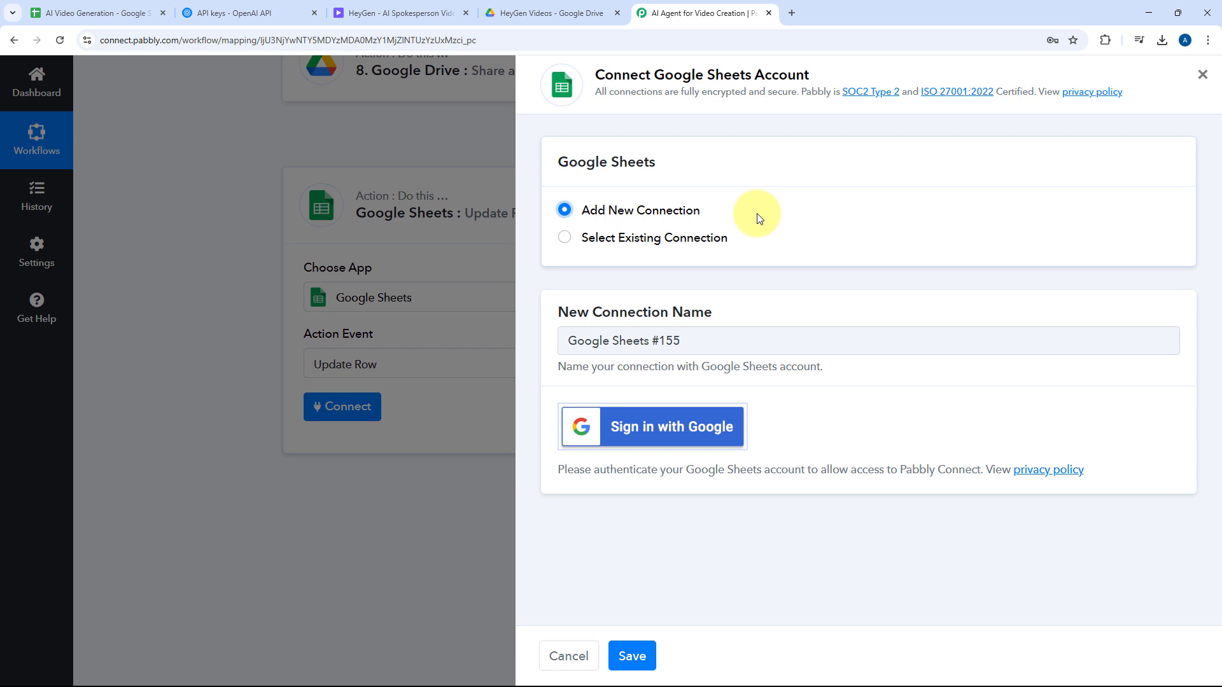
click(642, 445)
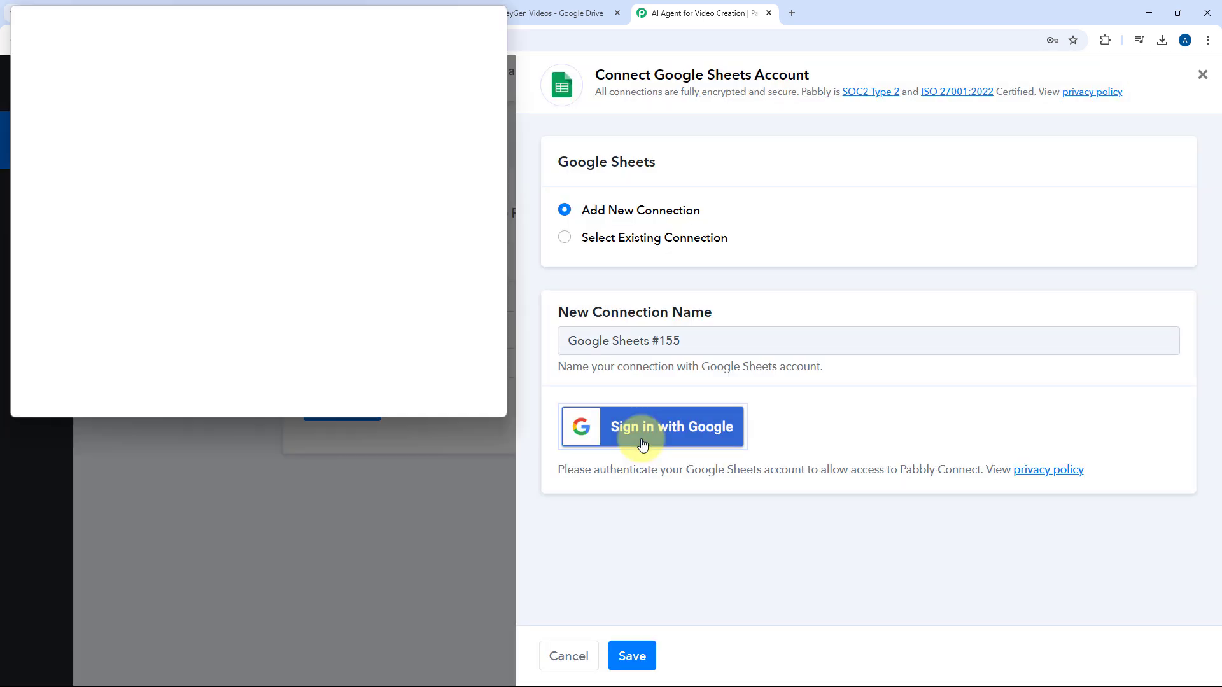
click(414, 155)
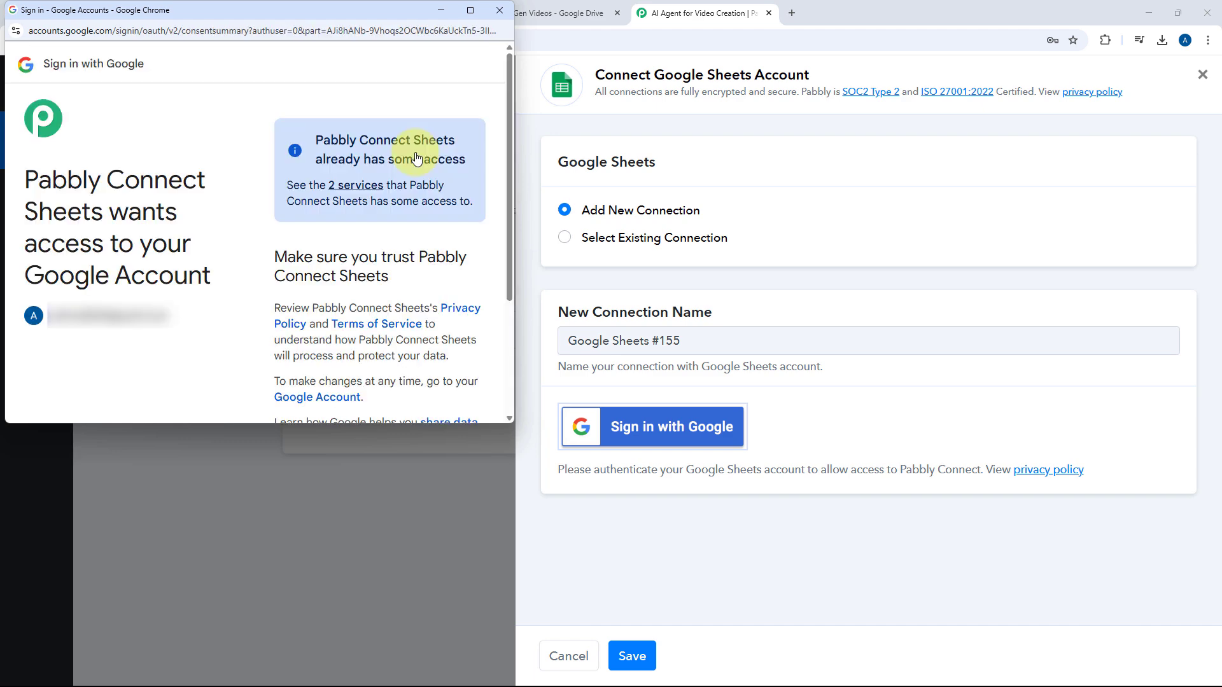
scroll(439, 251, down, 3)
click(450, 332)
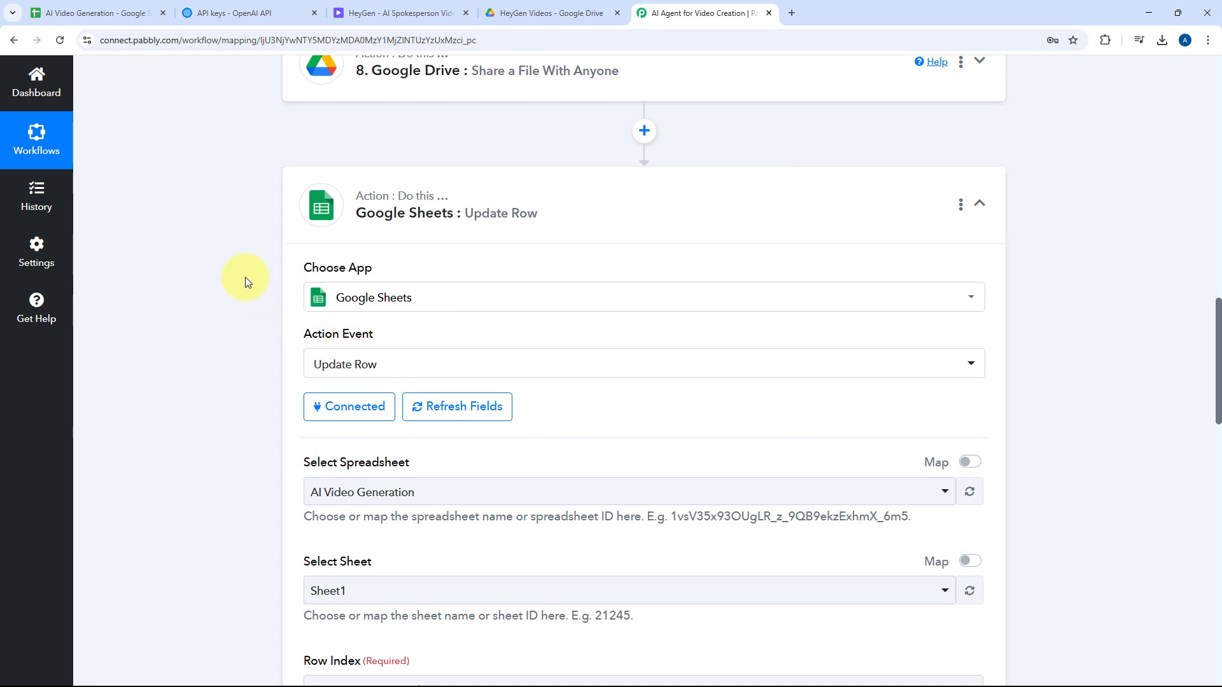
Choose AI Video Generation as the spreadsheet to update, checking its title in the open Google Sheets file.
scroll(247, 282, down, 3)
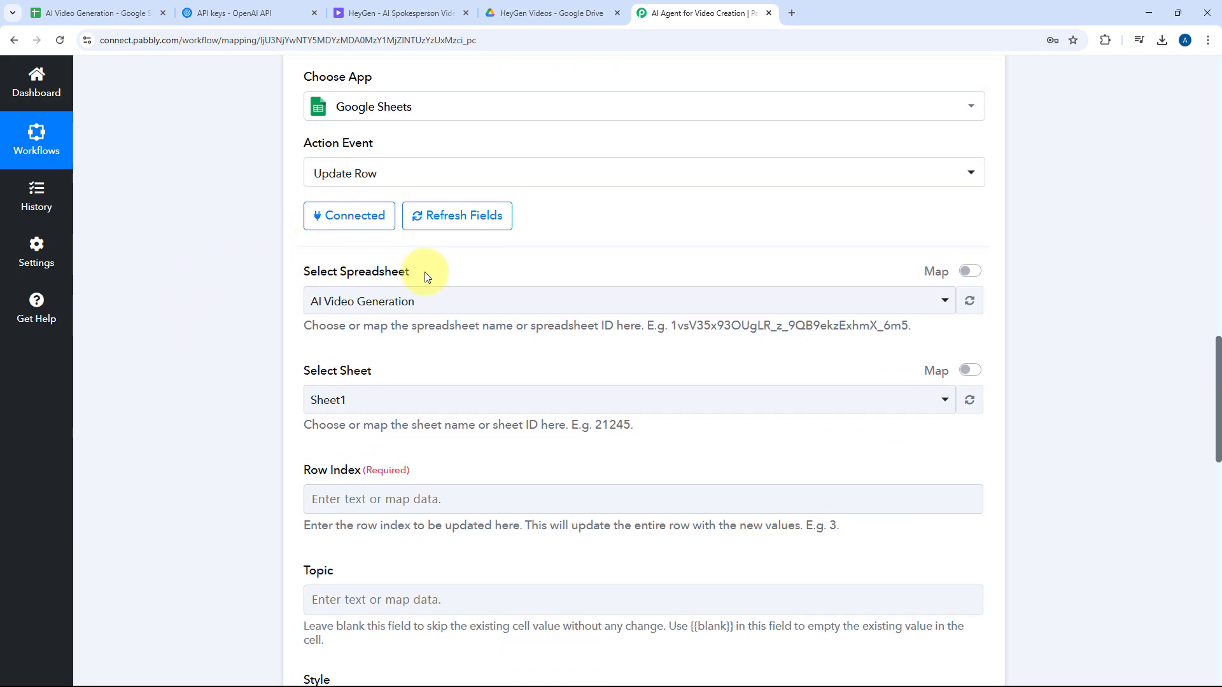
click(445, 302)
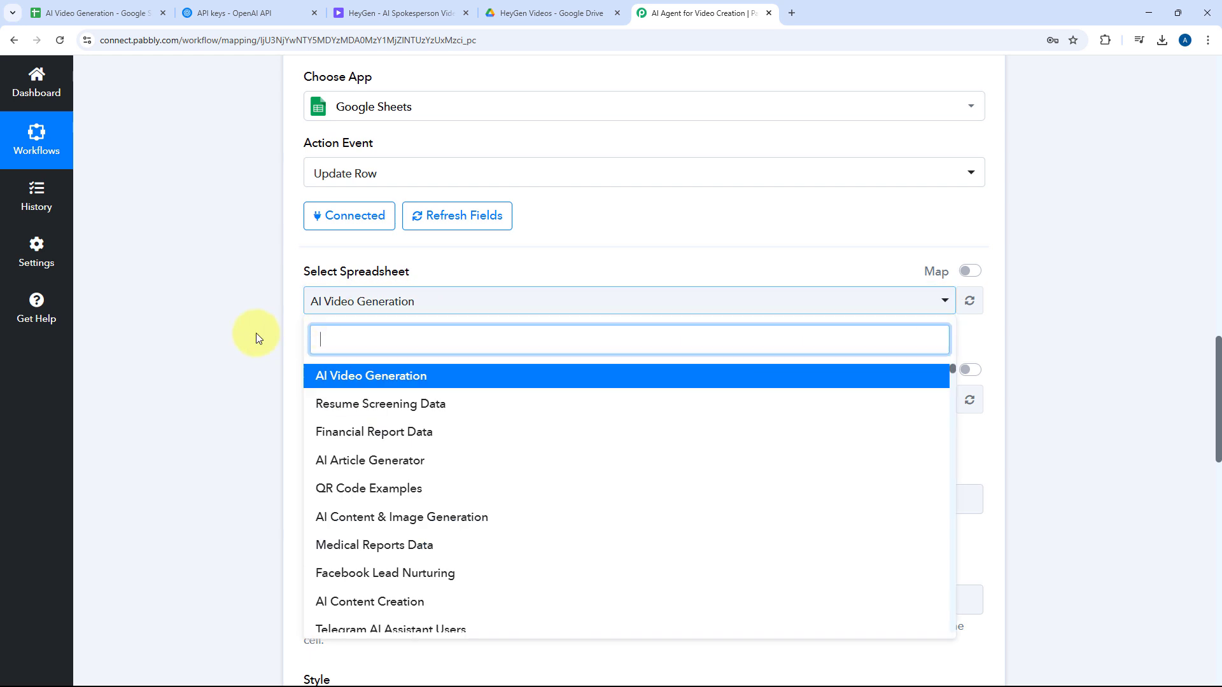
scroll(256, 333, down, 2)
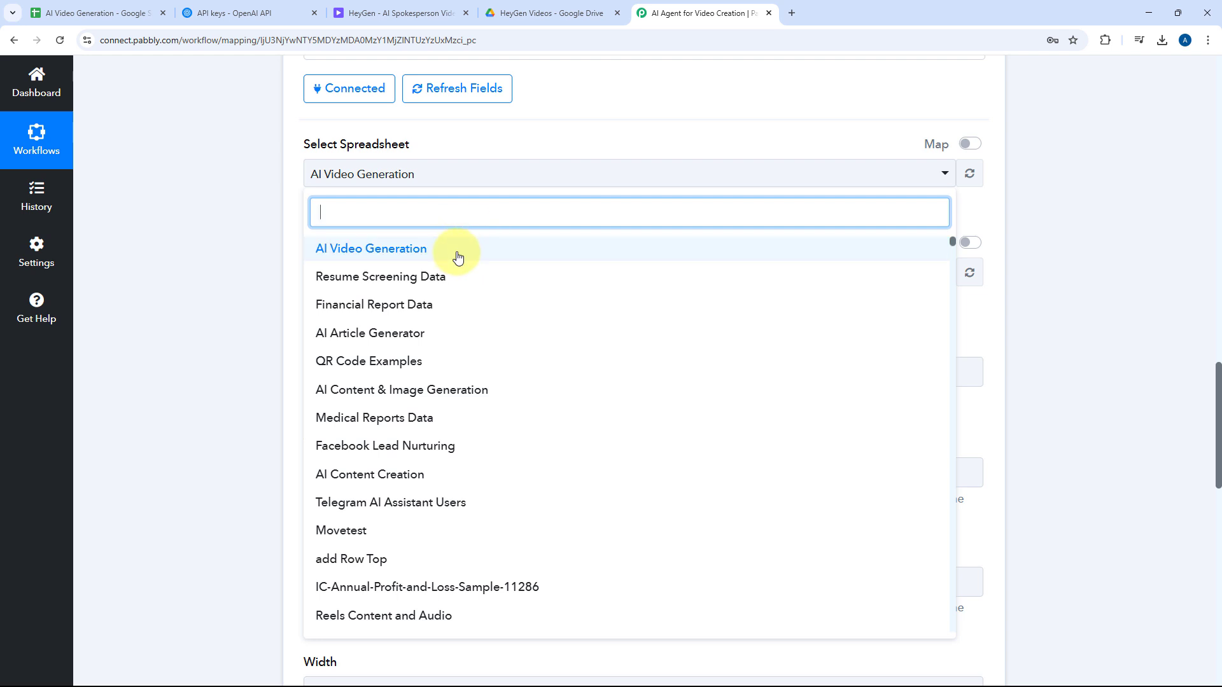
click(115, 13)
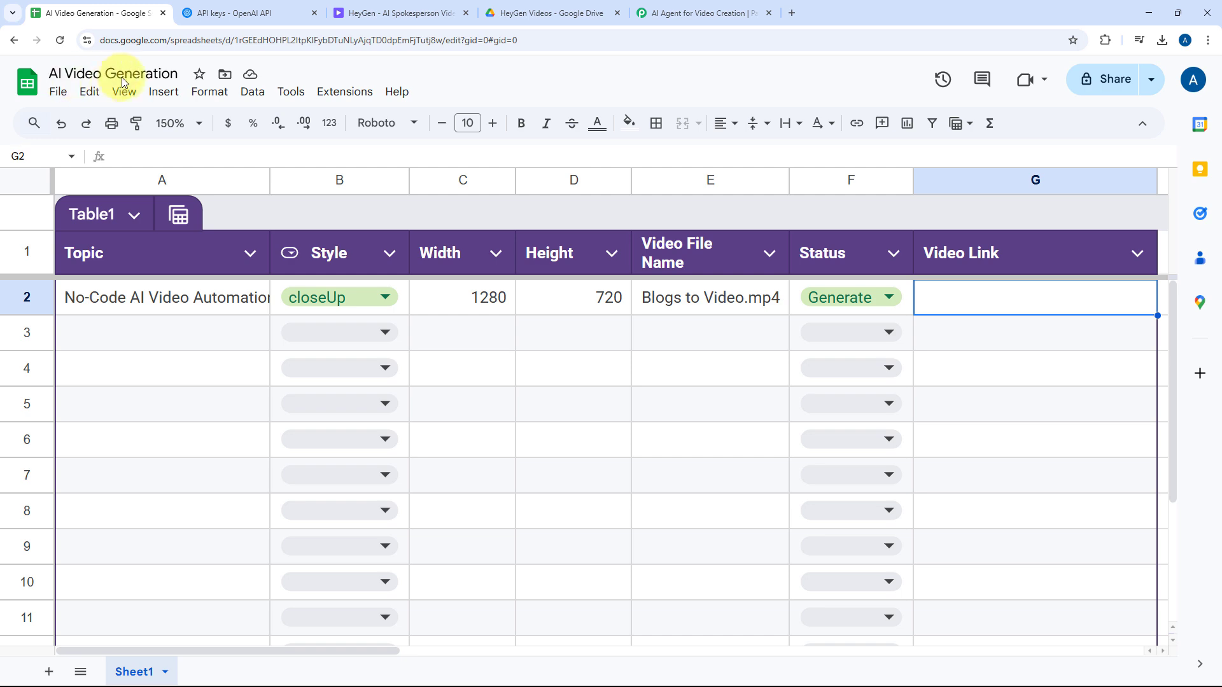
click(693, 16)
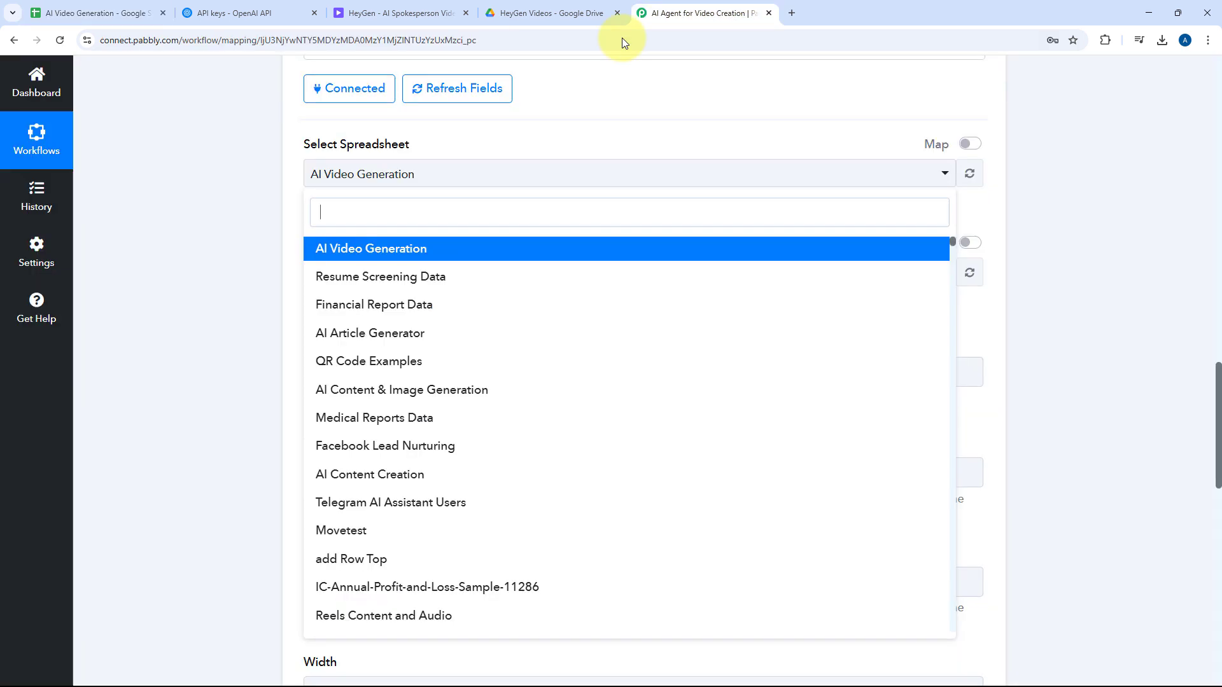
click(344, 261)
click(447, 221)
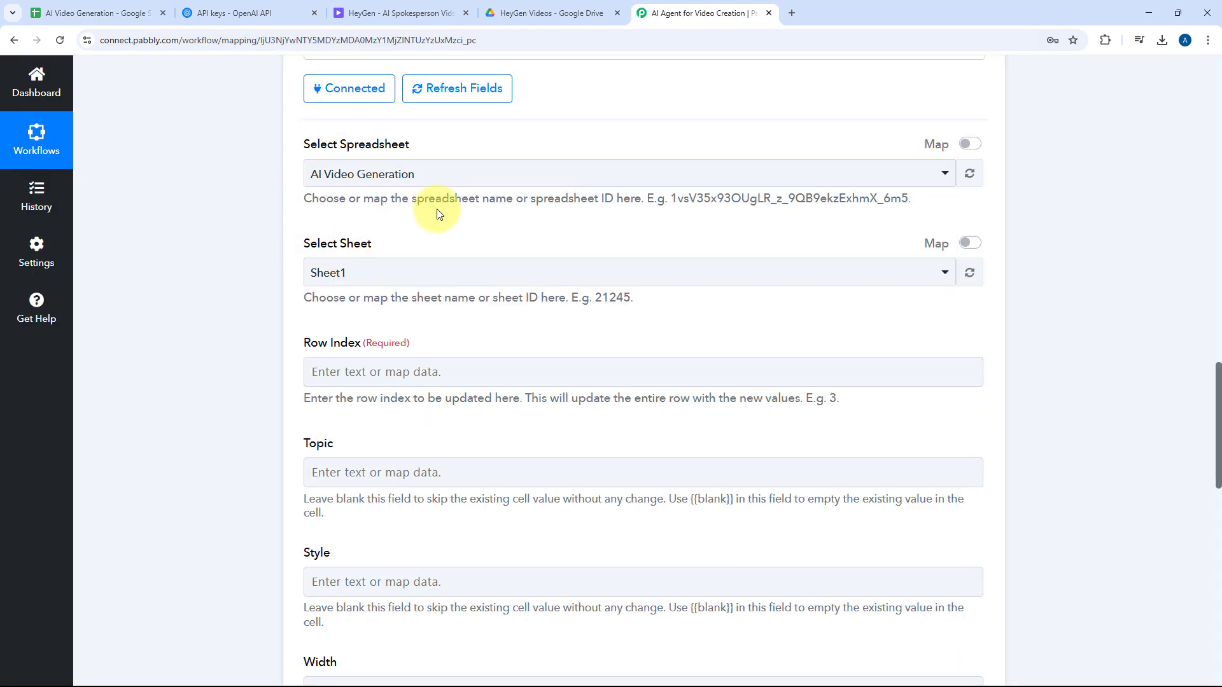
Check the sheet name in the spreadsheet, then select Sheet1 as the sheet to update.
click(95, 13)
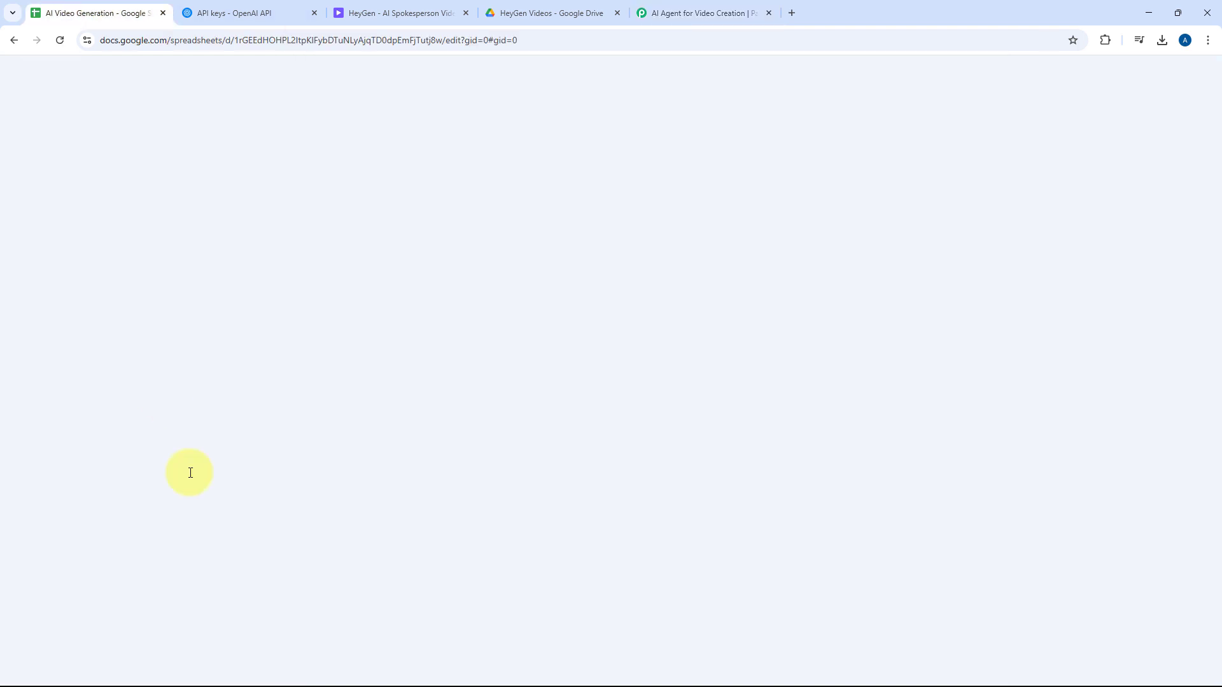
click(732, 14)
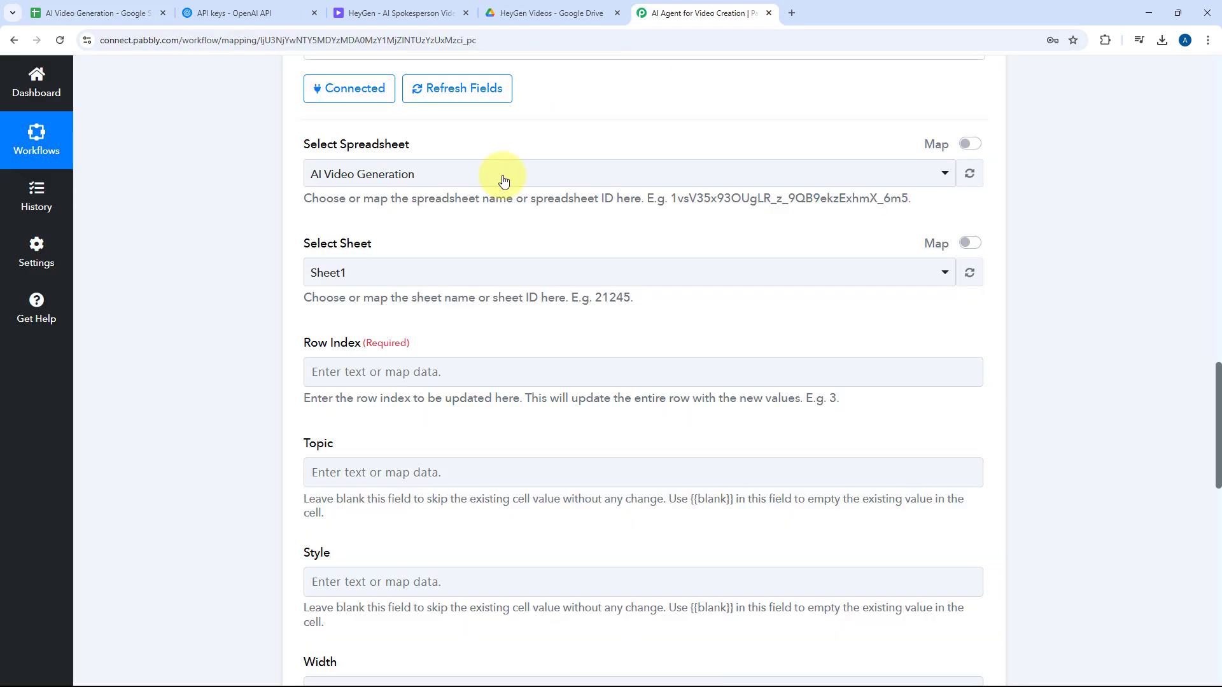
click(424, 271)
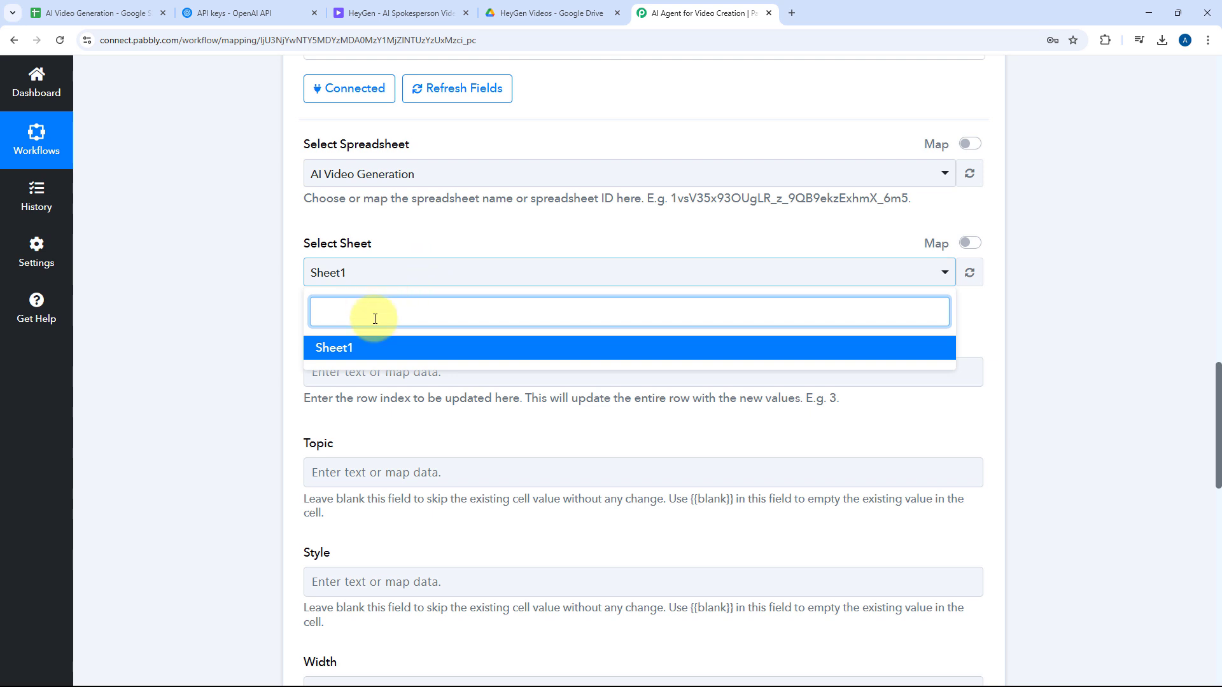
click(385, 348)
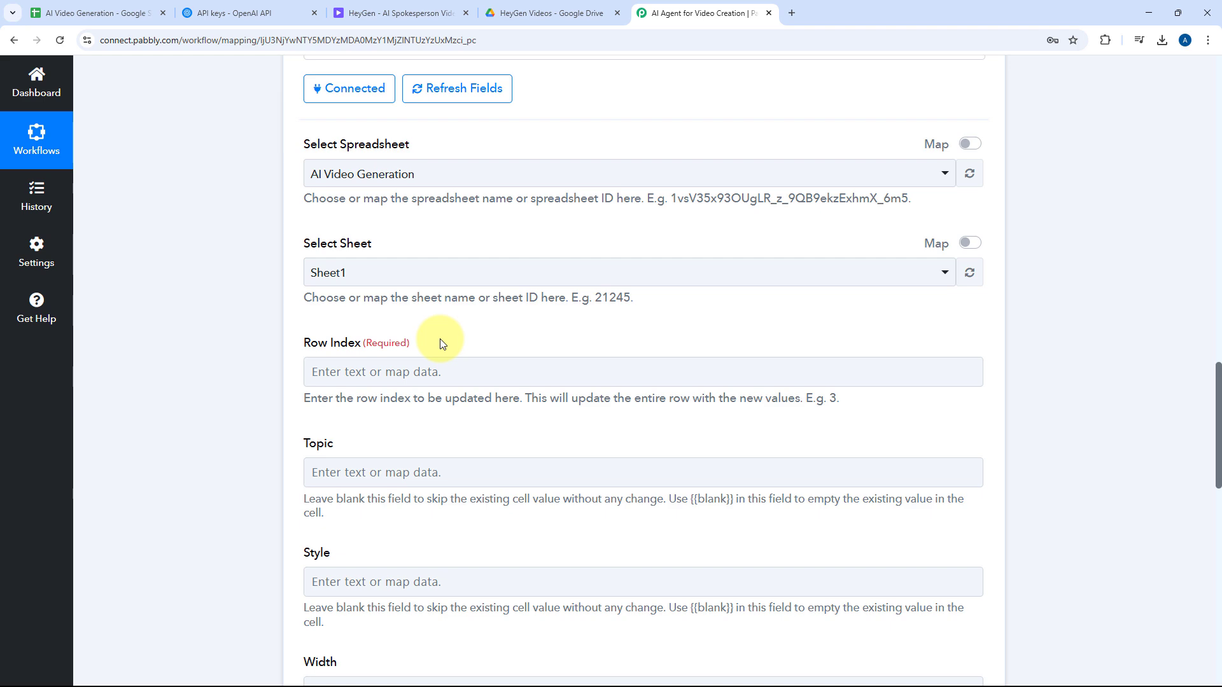
Expand step 1, Google Sheets: New or Updated Spreadsheet Row, and examine the RowIndex value in its received response.
scroll(440, 339, down, 2)
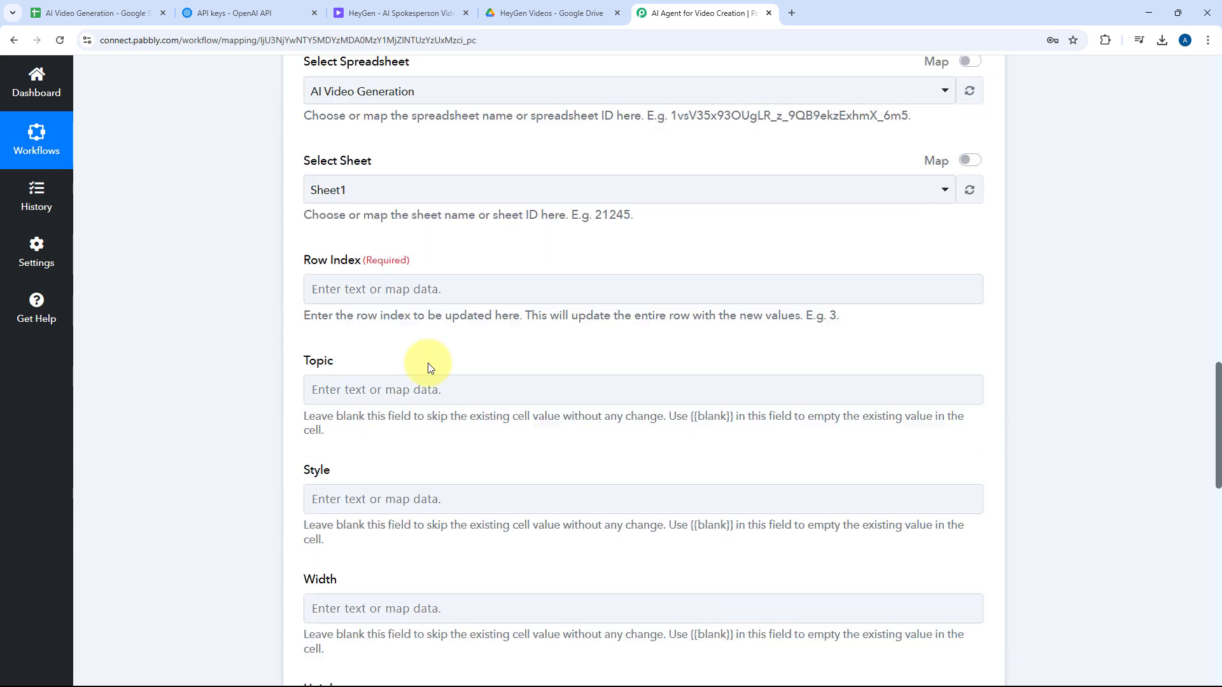
scroll(472, 276, up, 15)
scroll(472, 281, up, 10)
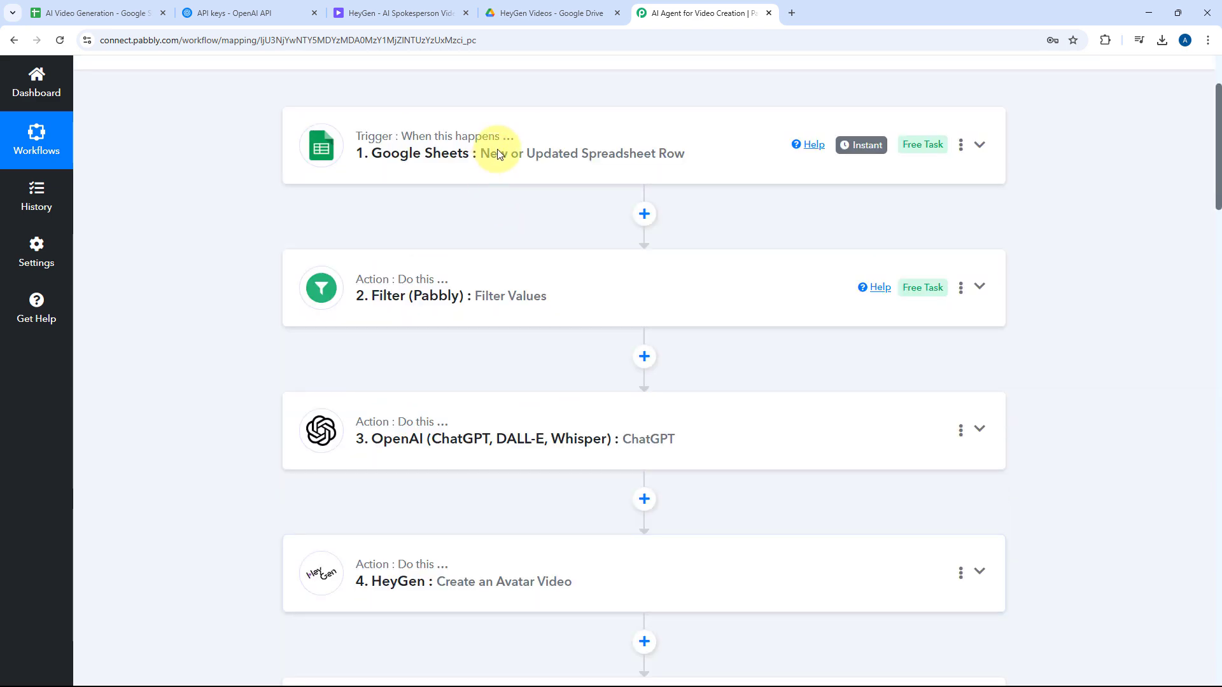
click(499, 153)
scroll(231, 313, up, 2)
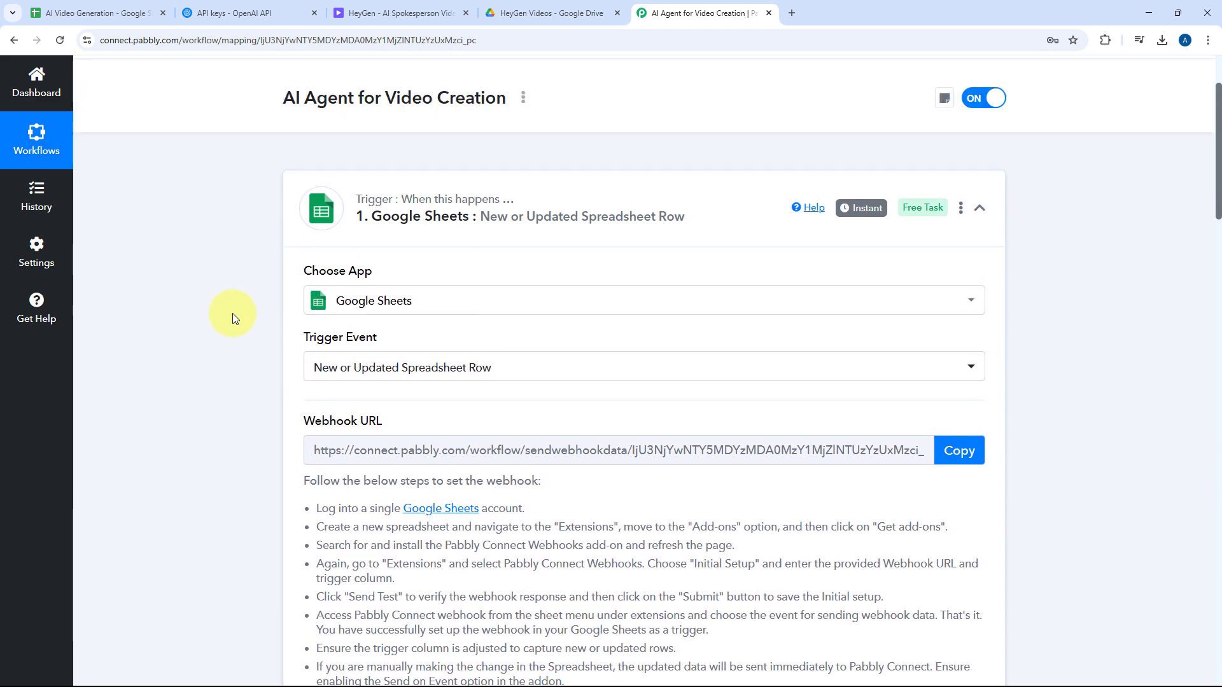
scroll(234, 310, down, 12)
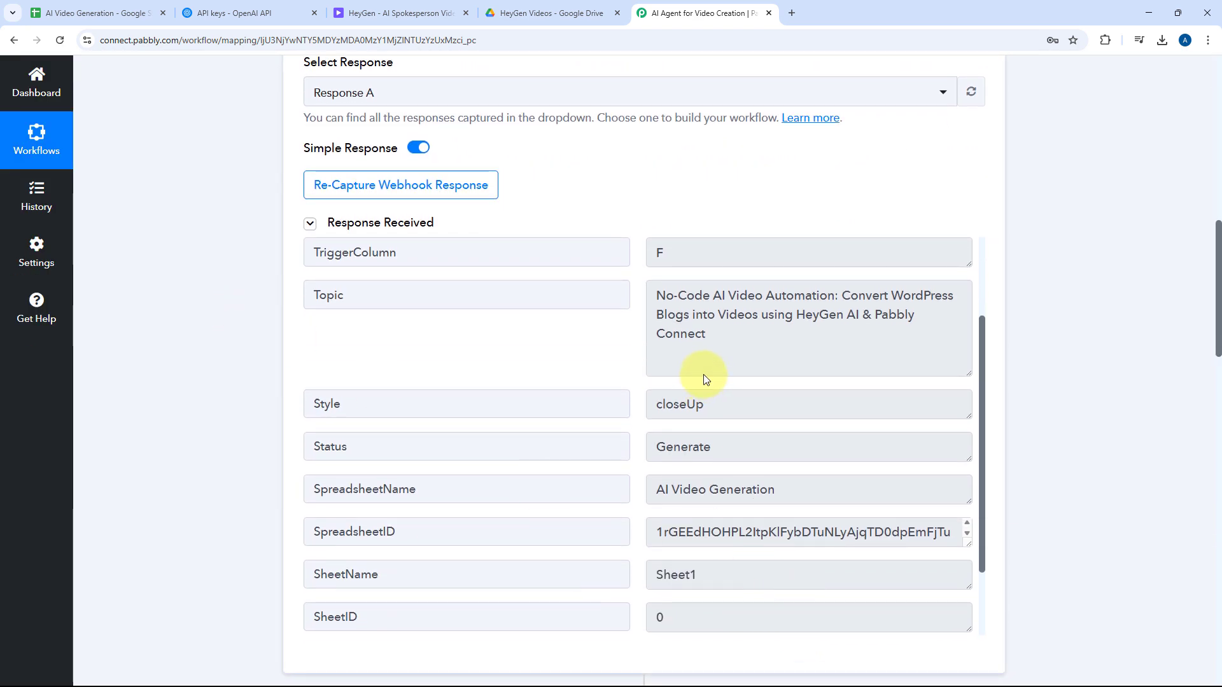
scroll(683, 393, down, 2)
scroll(761, 400, up, 3)
scroll(700, 509, down, 3)
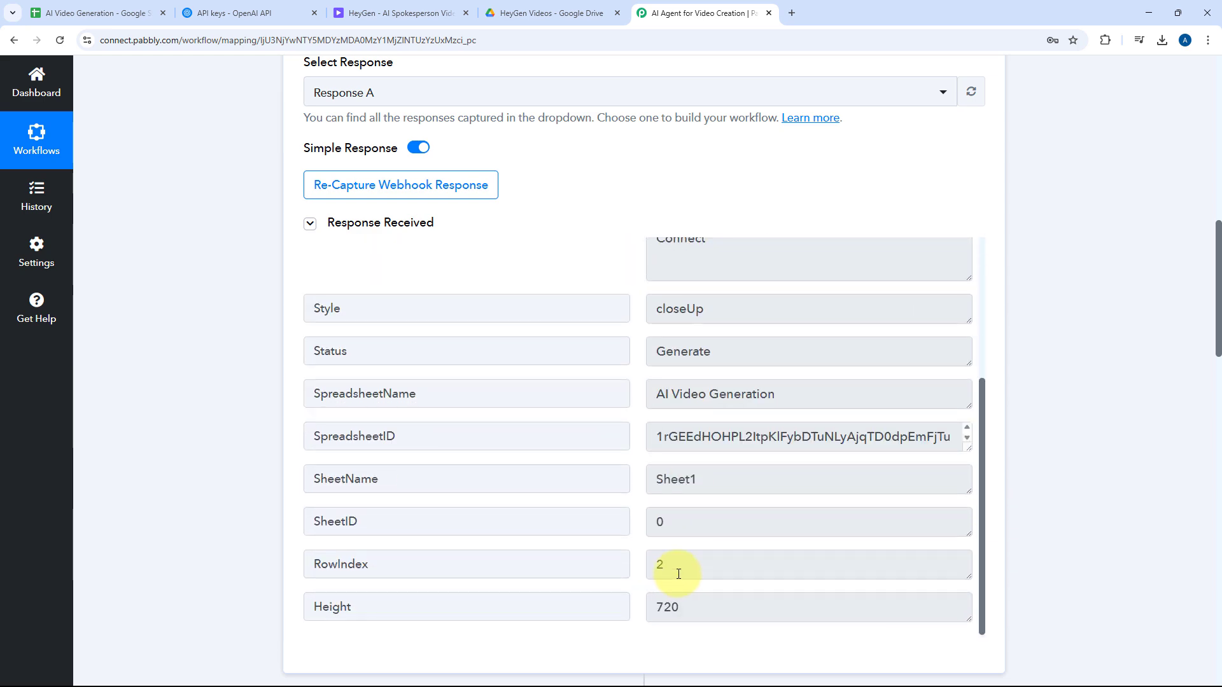
double_click(679, 574)
click(271, 506)
Return to the Update Row step and map Row Index to RowIndex from step 1, Google Sheets: New or Updated Spreadsheet Row.
scroll(271, 507, down, 12)
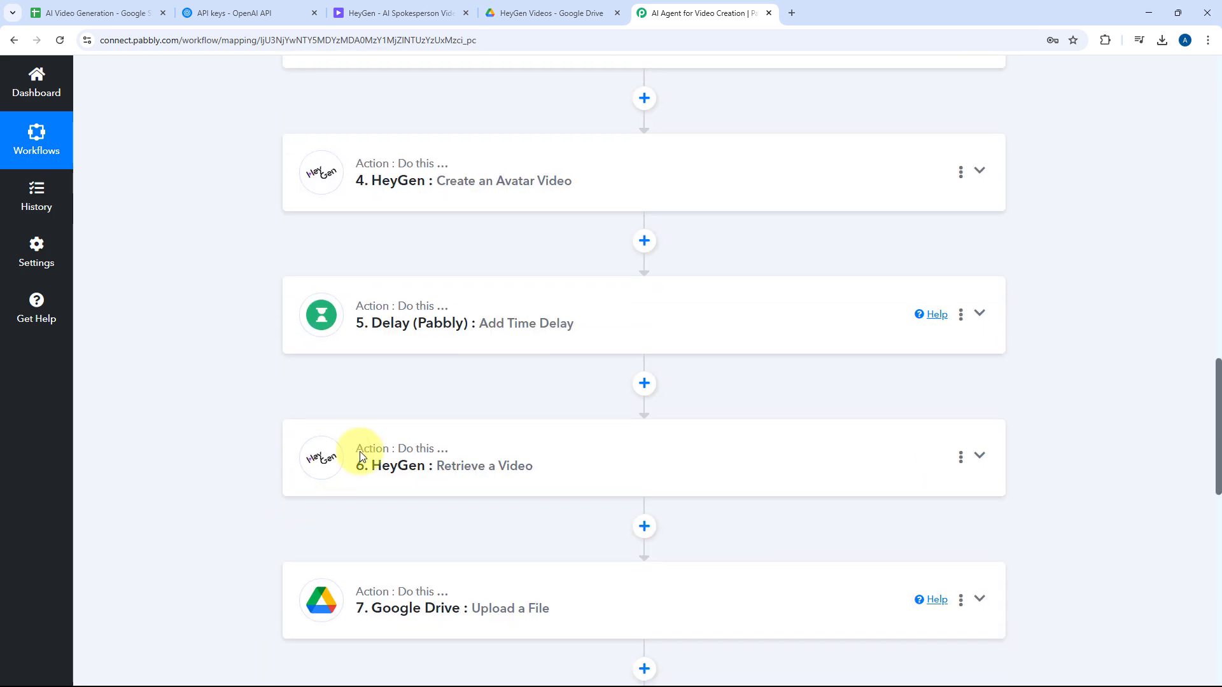
scroll(360, 452, down, 8)
click(673, 362)
scroll(675, 367, down, 5)
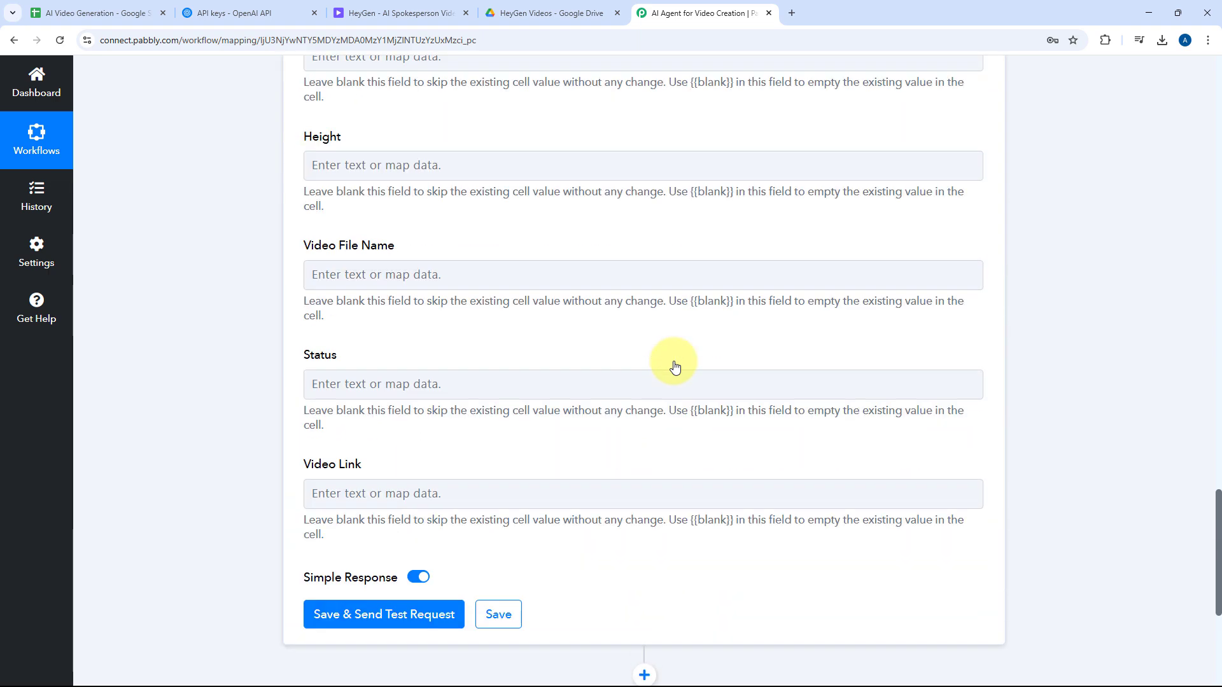
scroll(675, 367, up, 15)
scroll(240, 422, down, 6)
click(364, 336)
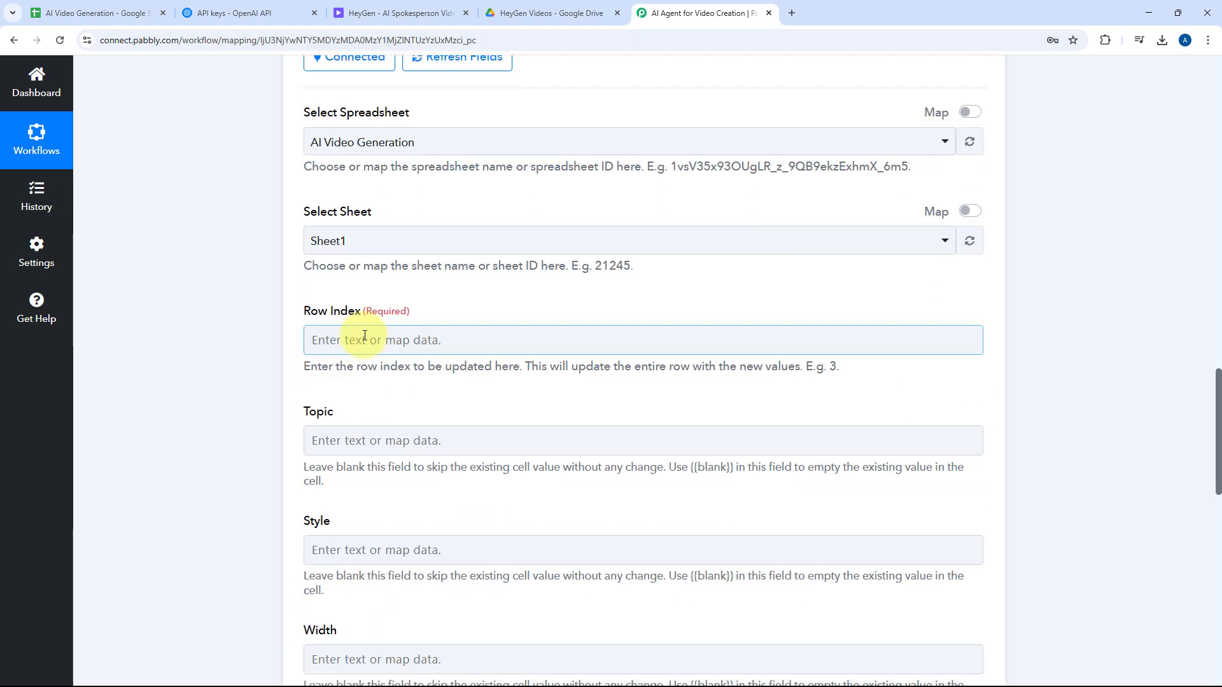
scroll(231, 334, down, 2)
click(446, 331)
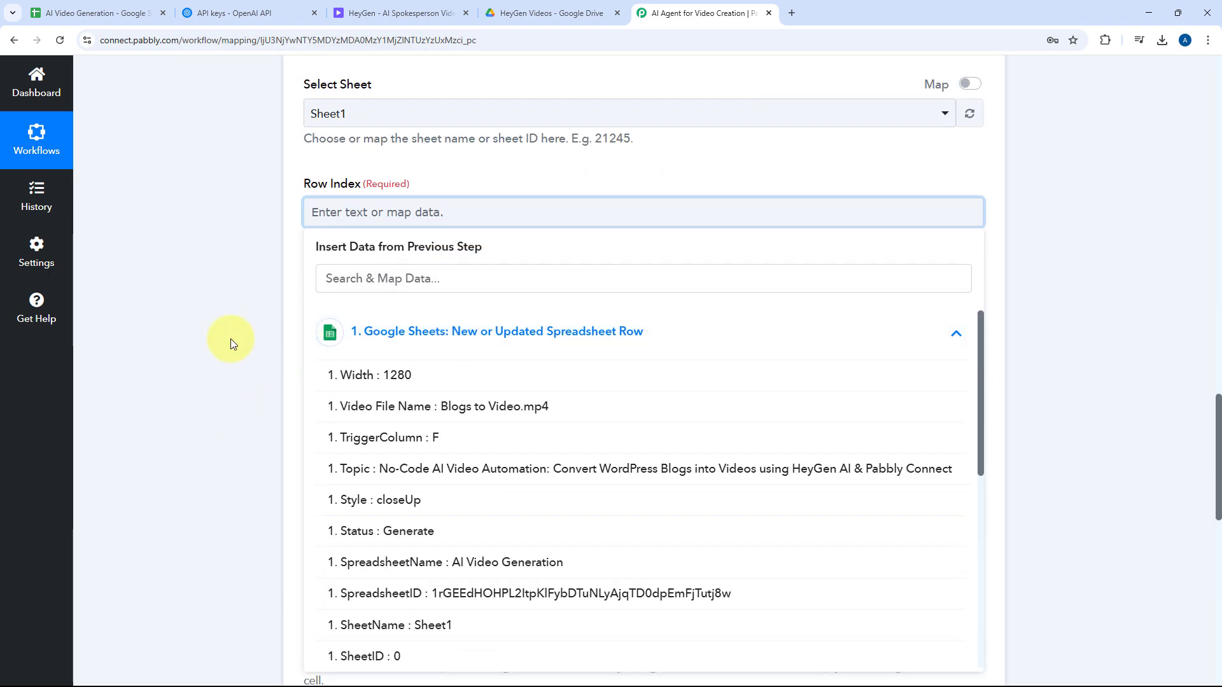
scroll(230, 338, down, 3)
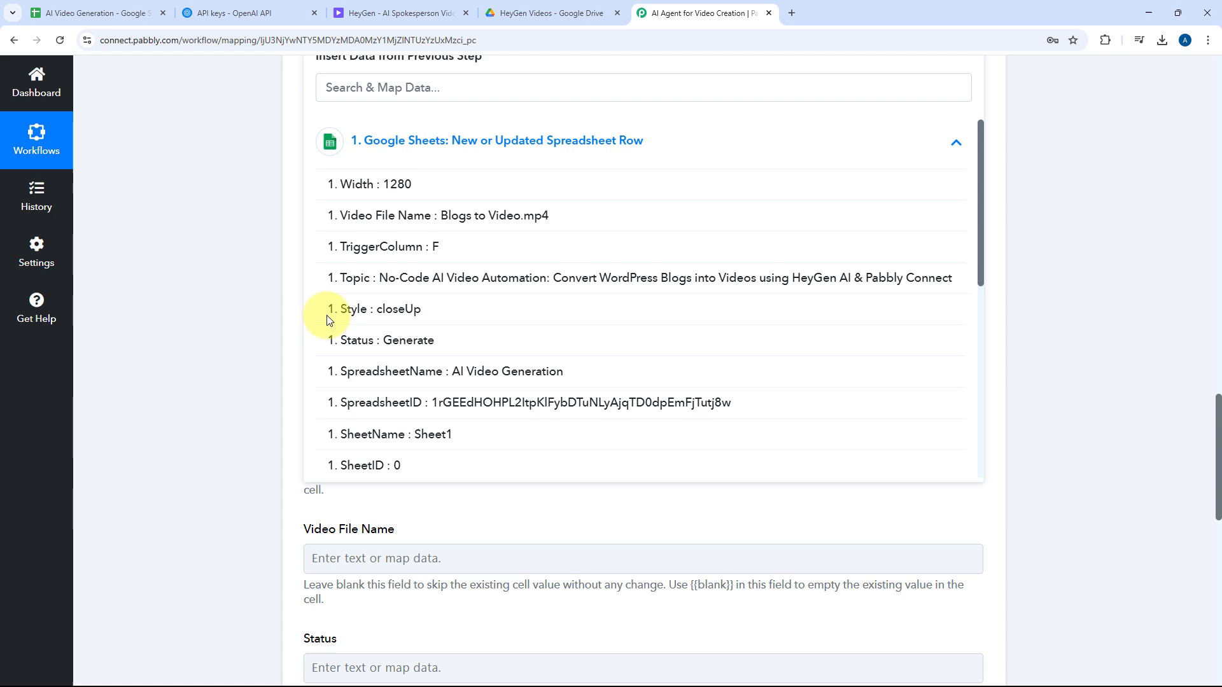
click(286, 321)
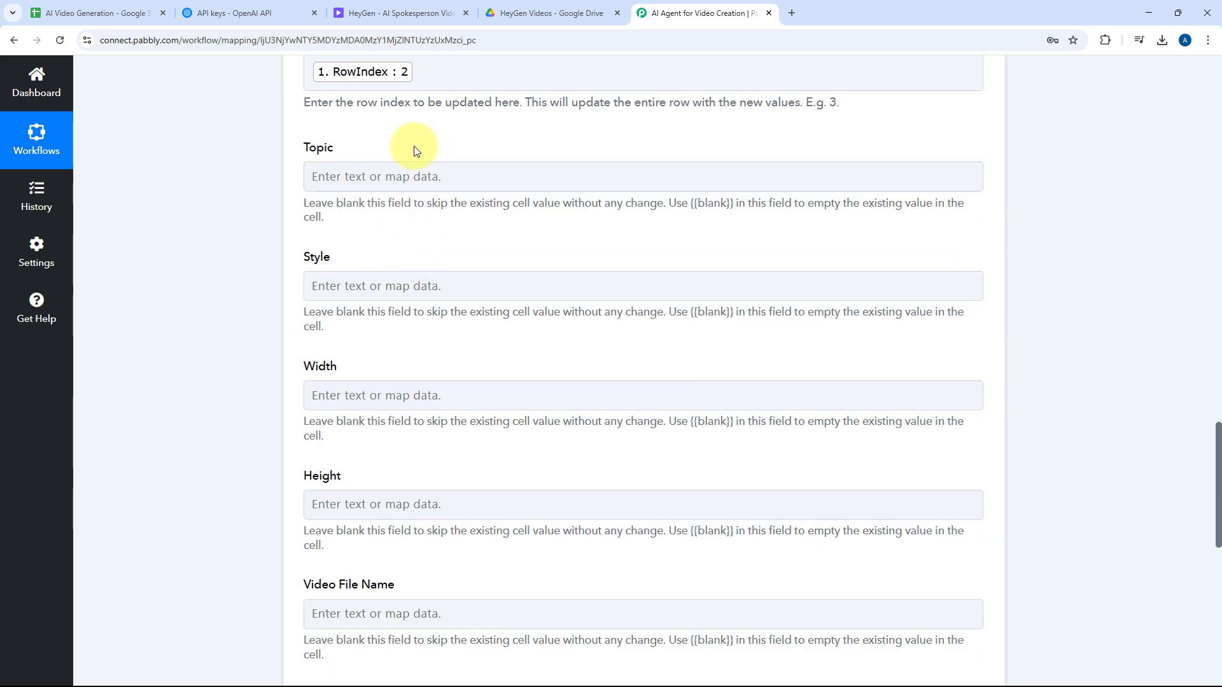
Check the columns of row 2 in the AI Video Generation spreadsheet and return to the Update Row fields in the workflow.
click(95, 13)
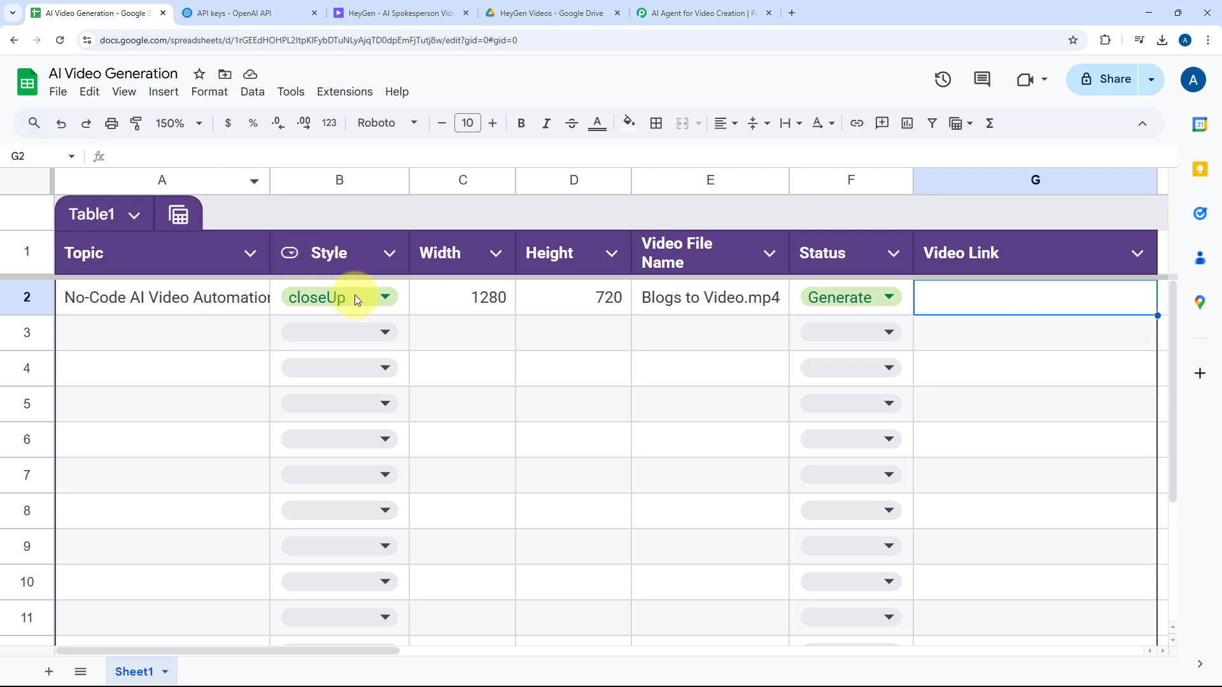
click(700, 13)
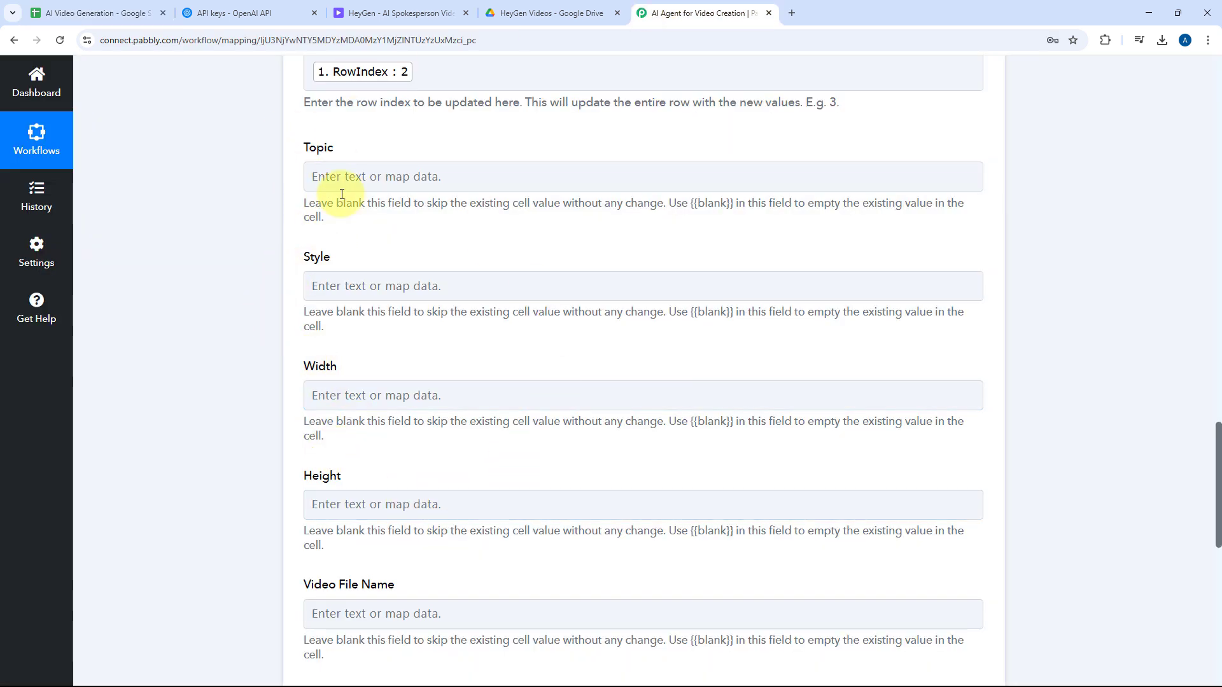
Map the Video Link field of the Update Row step to Res2 WebViewLink from step 8, Google Drive: Share a File With Anyone.
scroll(267, 344, down, 4)
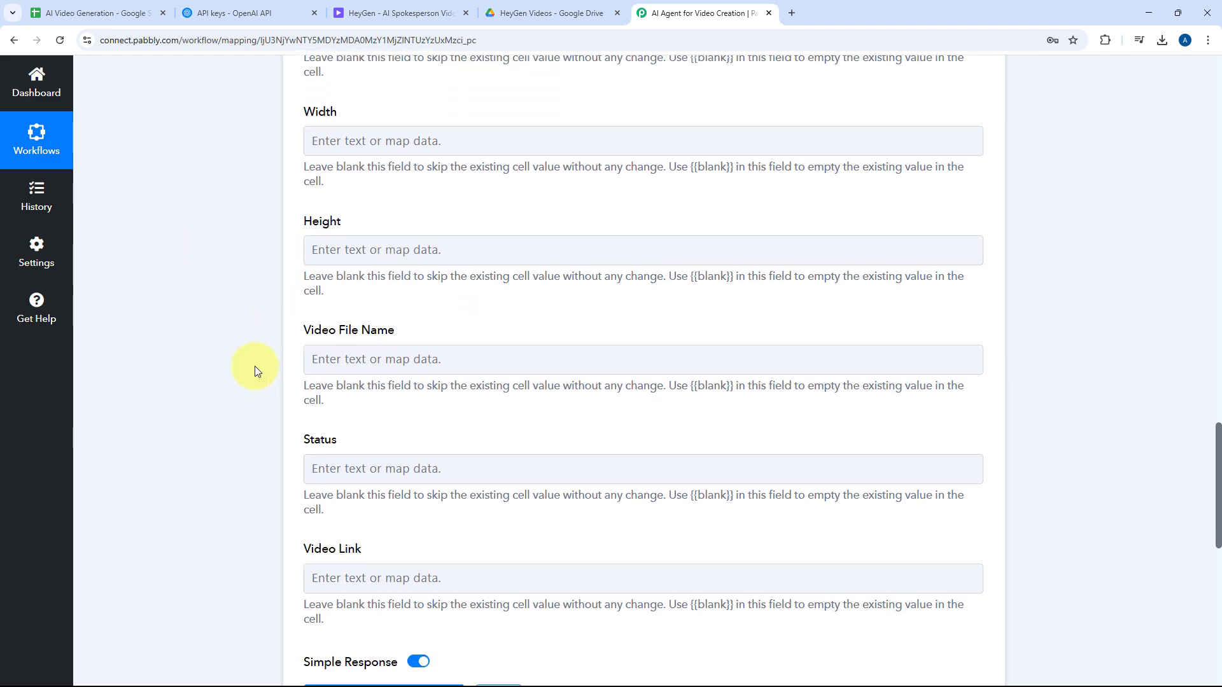
scroll(318, 356, down, 4)
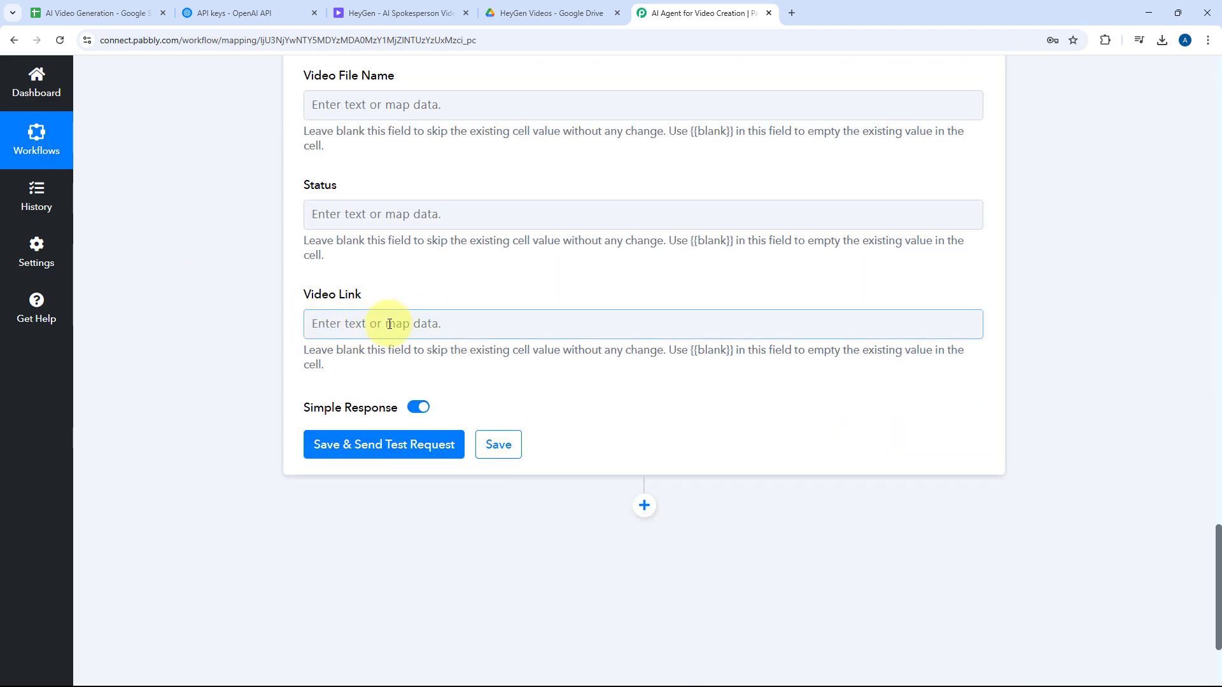
click(351, 324)
scroll(267, 359, down, 2)
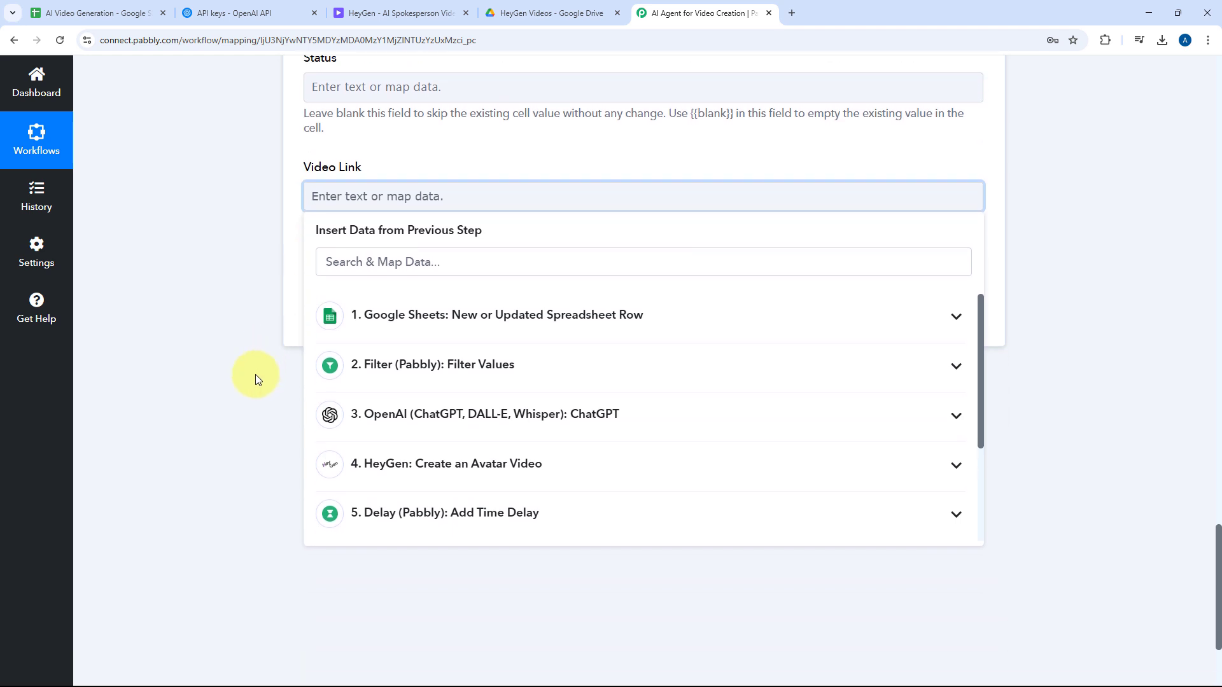
scroll(445, 483, down, 1)
click(436, 641)
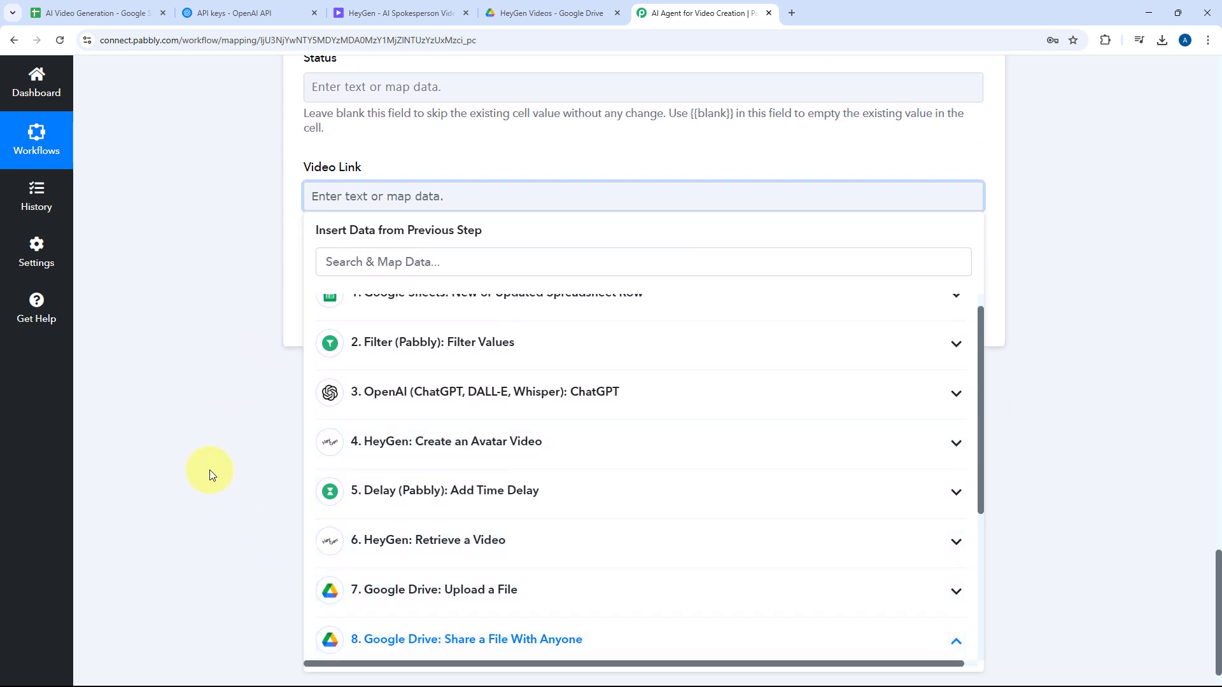
scroll(211, 395, down, 1)
scroll(491, 400, down, 4)
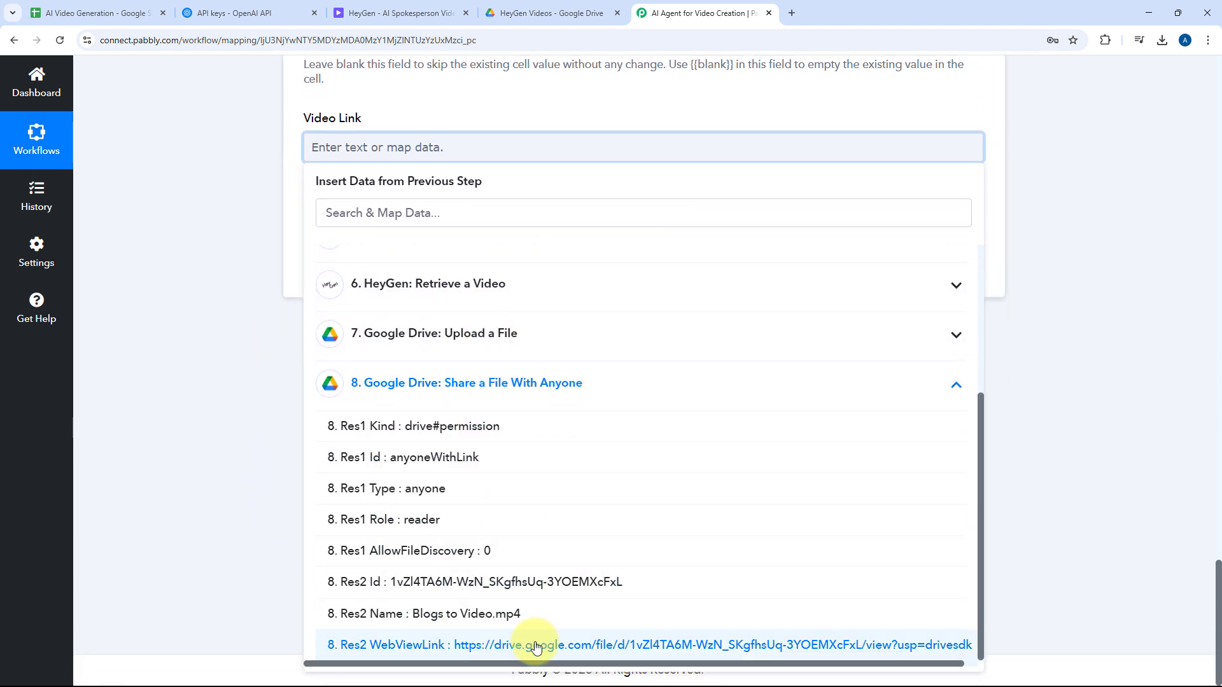
click(425, 644)
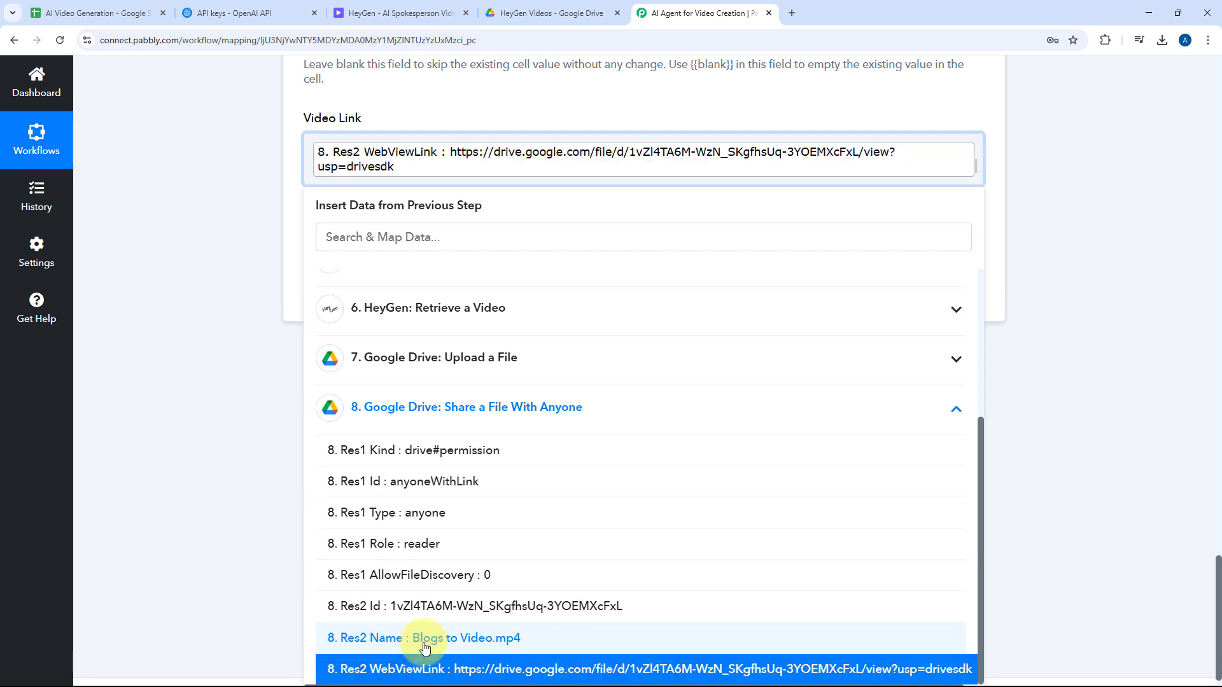
click(232, 193)
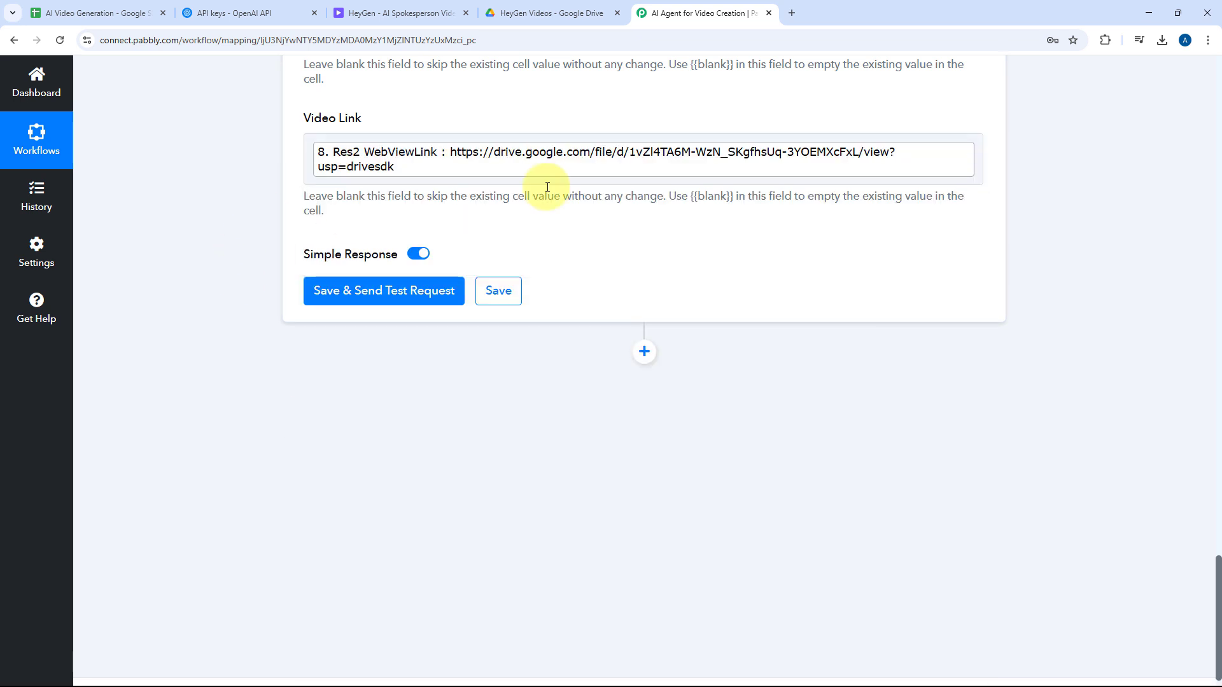
Save the Update Row step with a test request, then review its mapped Row Index and Video Link fields.
click(390, 290)
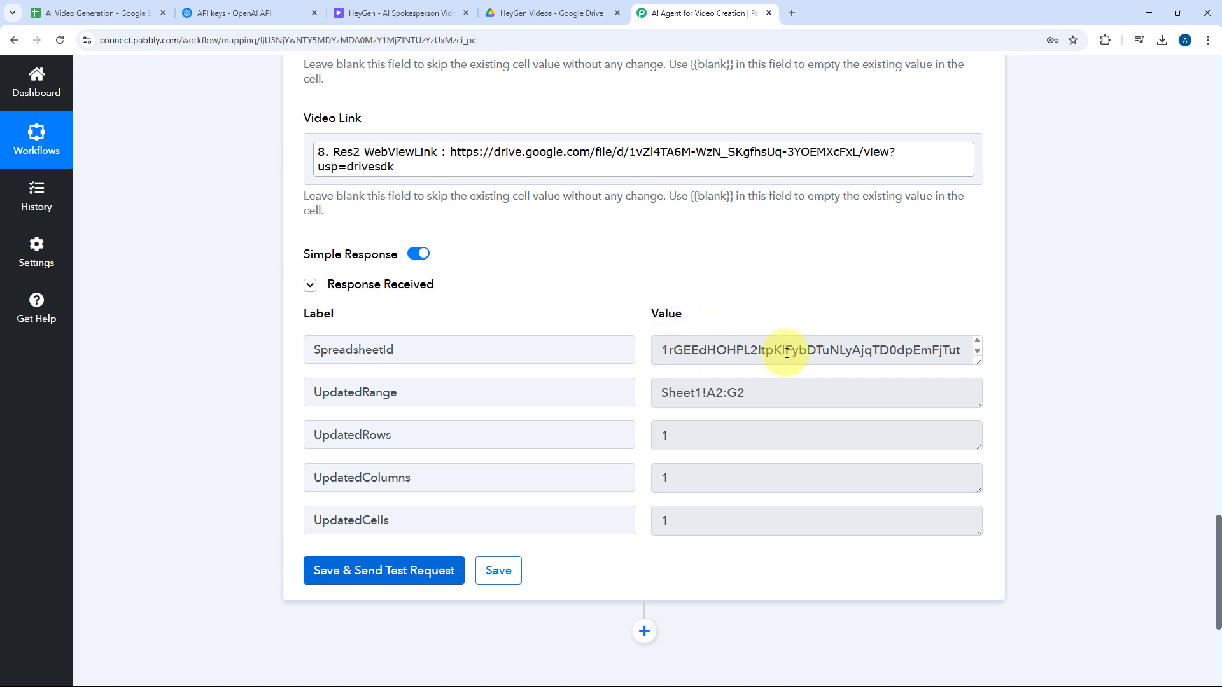
scroll(545, 324, up, 4)
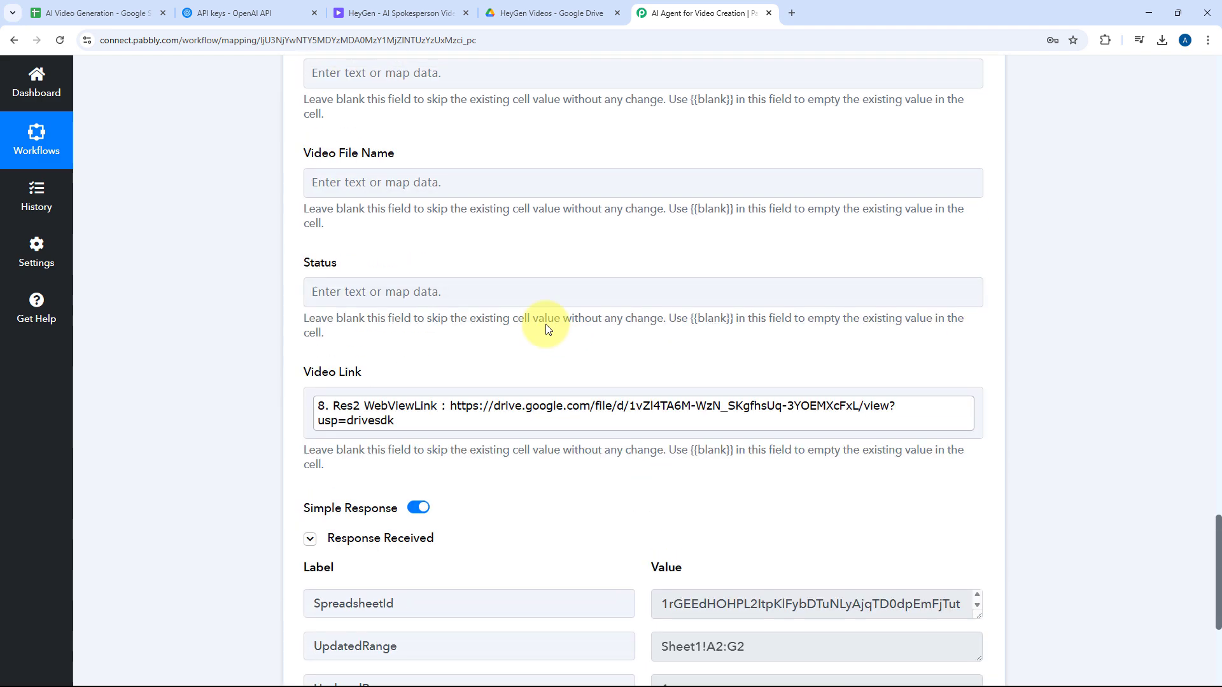
scroll(411, 270, up, 9)
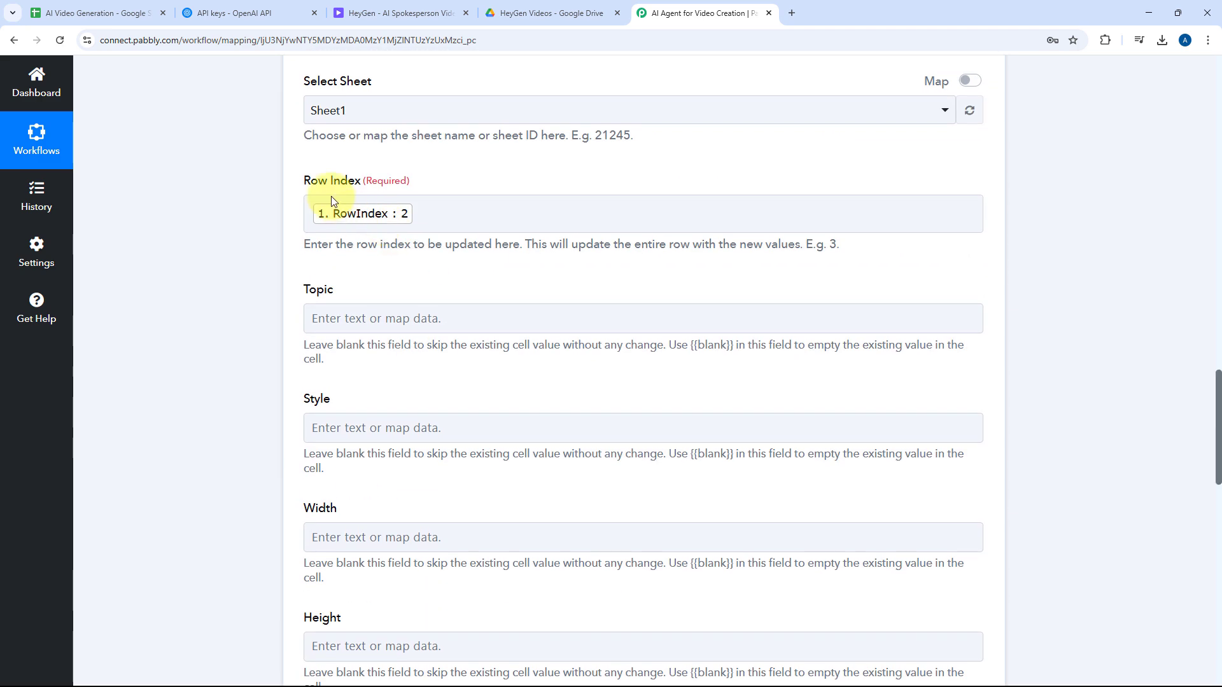
scroll(266, 381, down, 5)
scroll(299, 490, down, 1)
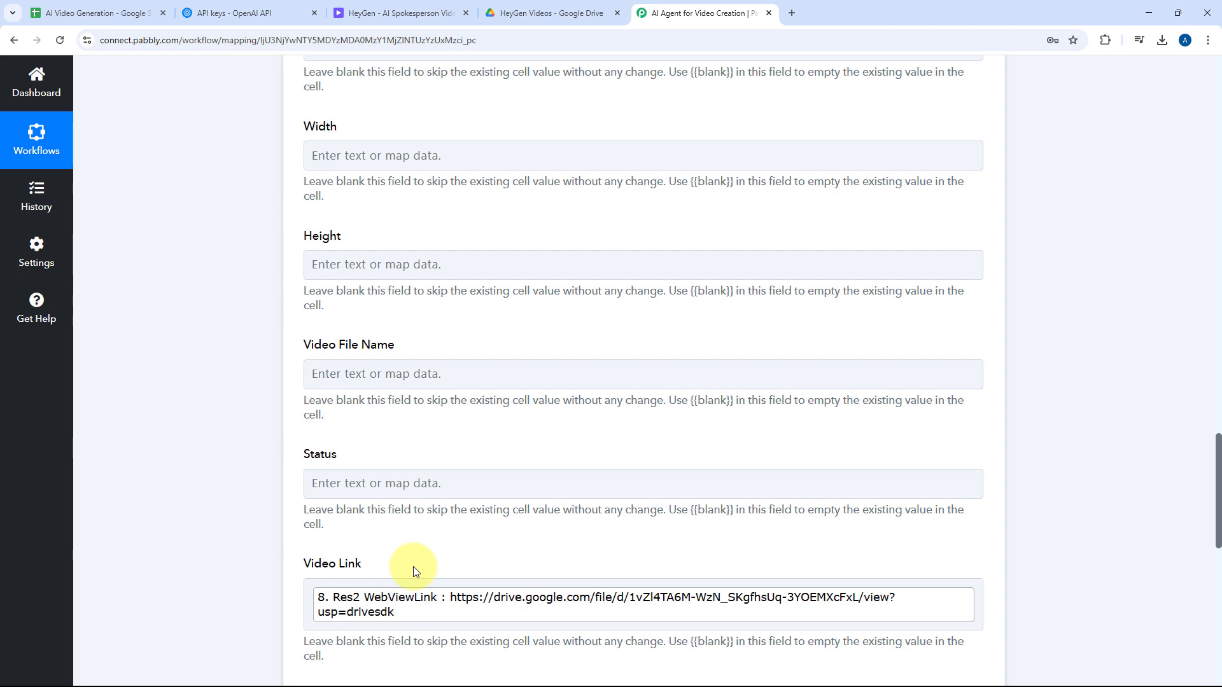
Open the Video Link of row 2 from the AI Video Generation spreadsheet, play the video and close it again.
click(114, 7)
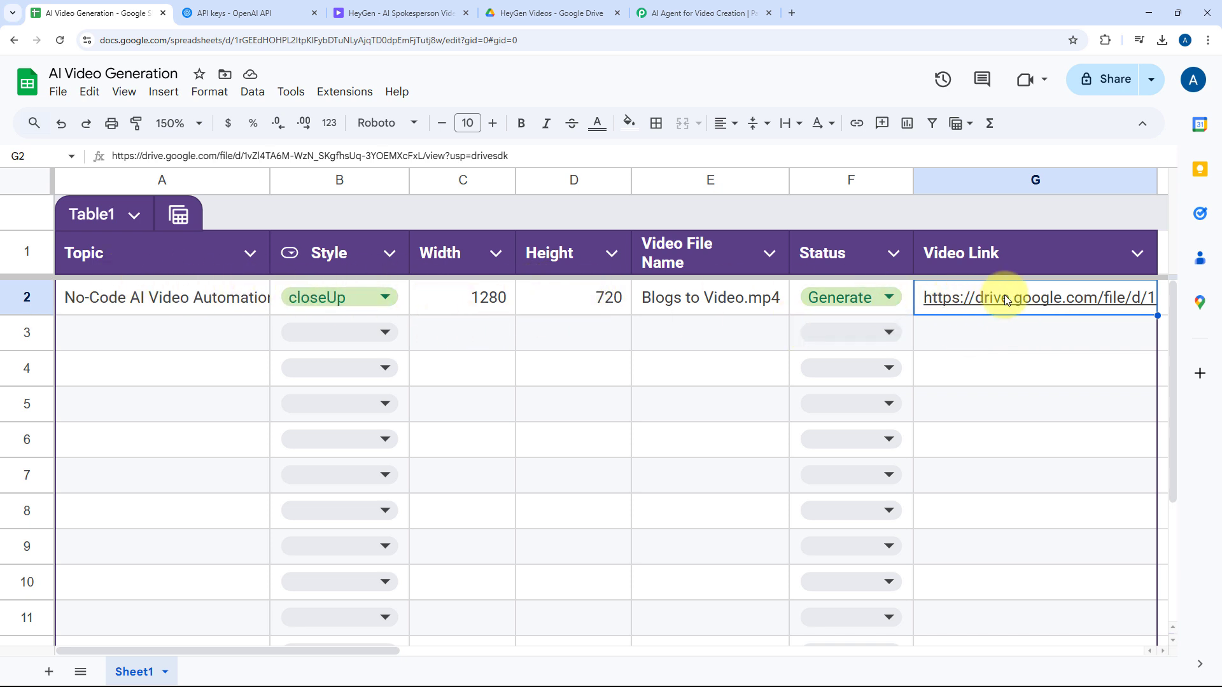
mouse_move(1001, 308)
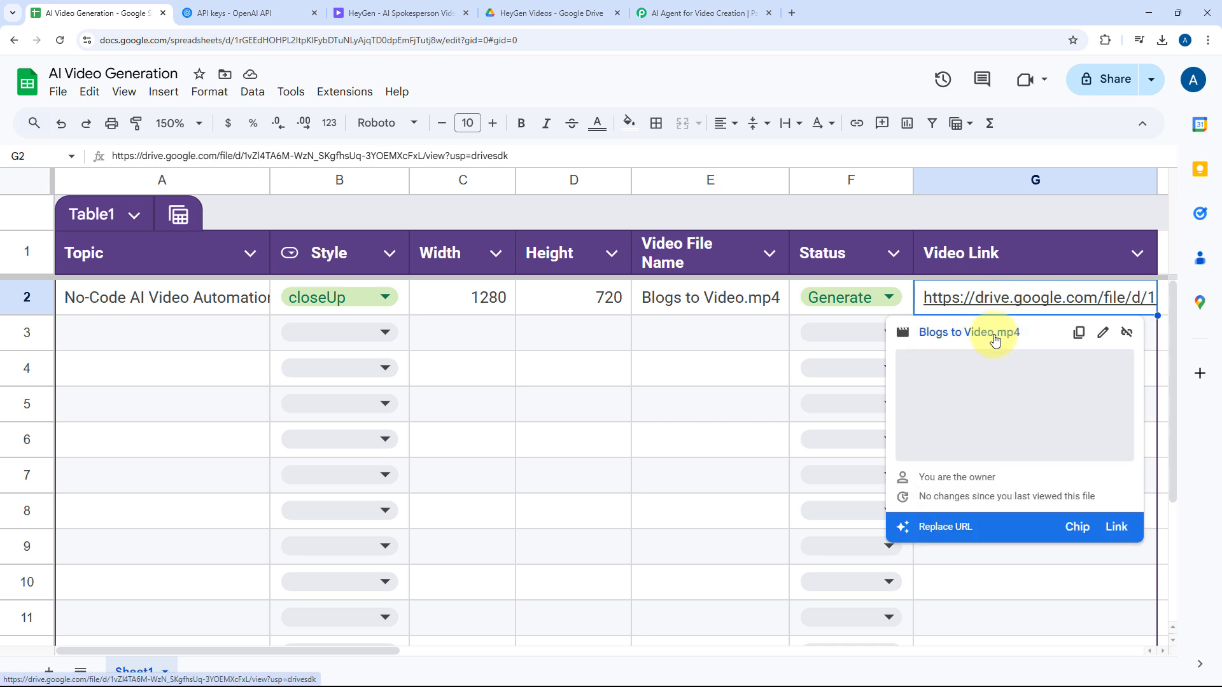
click(995, 336)
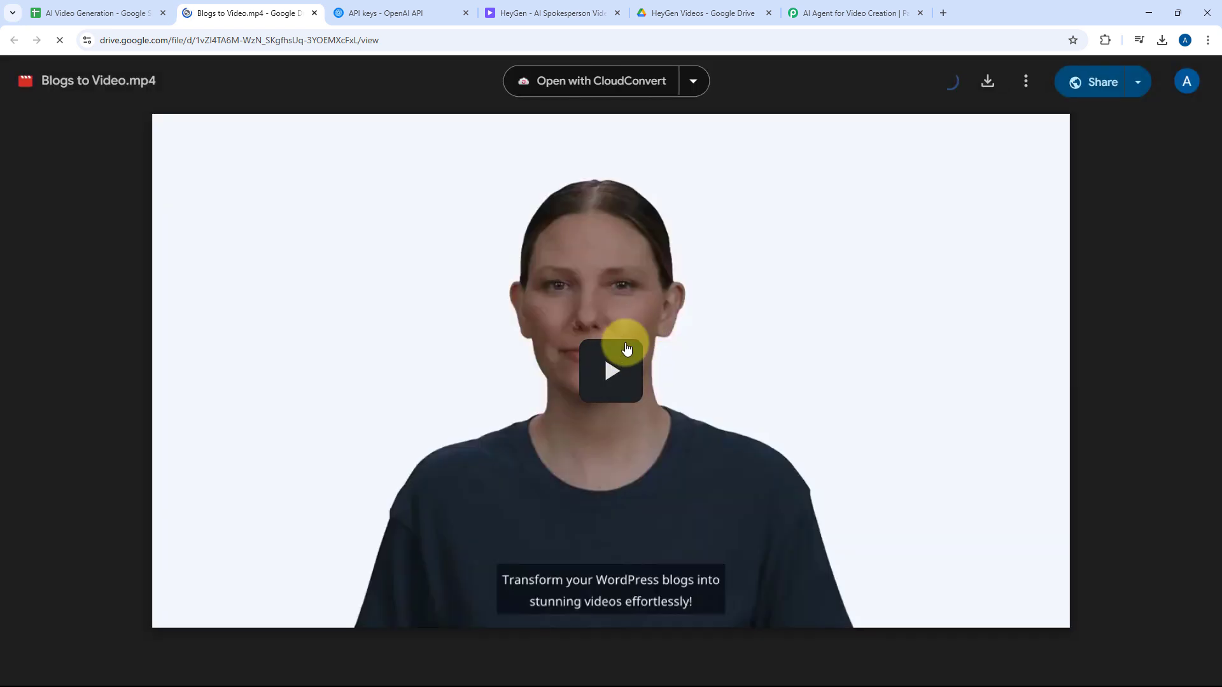
click(620, 343)
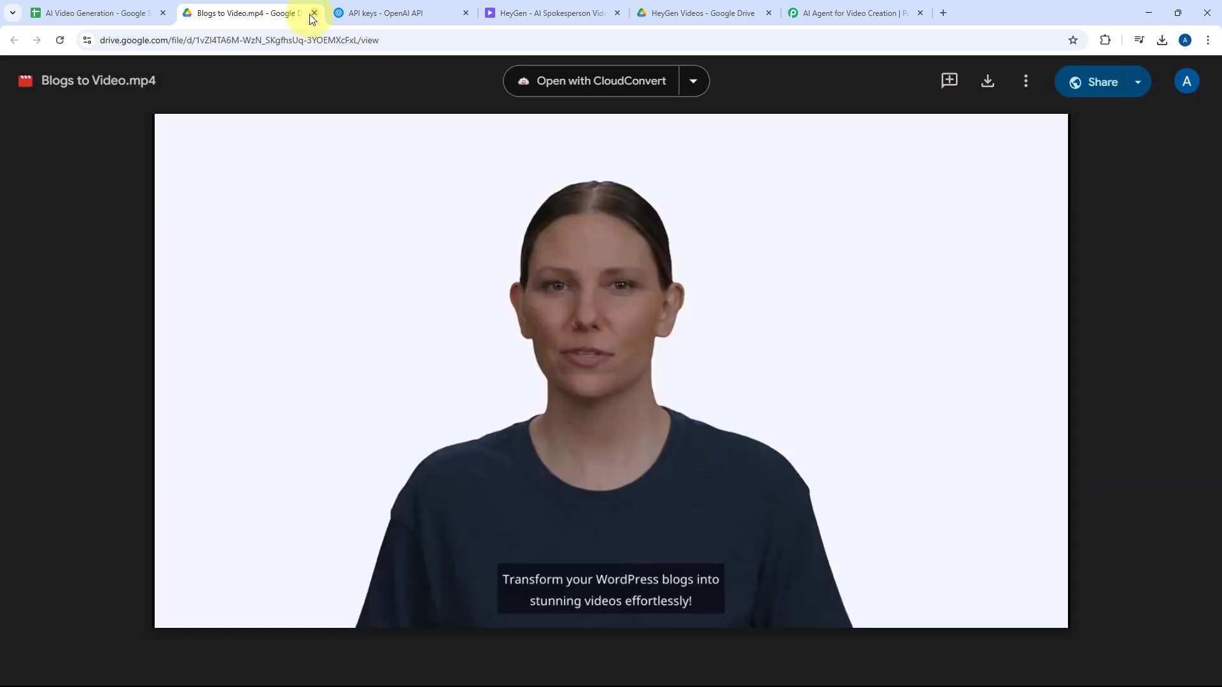
click(314, 13)
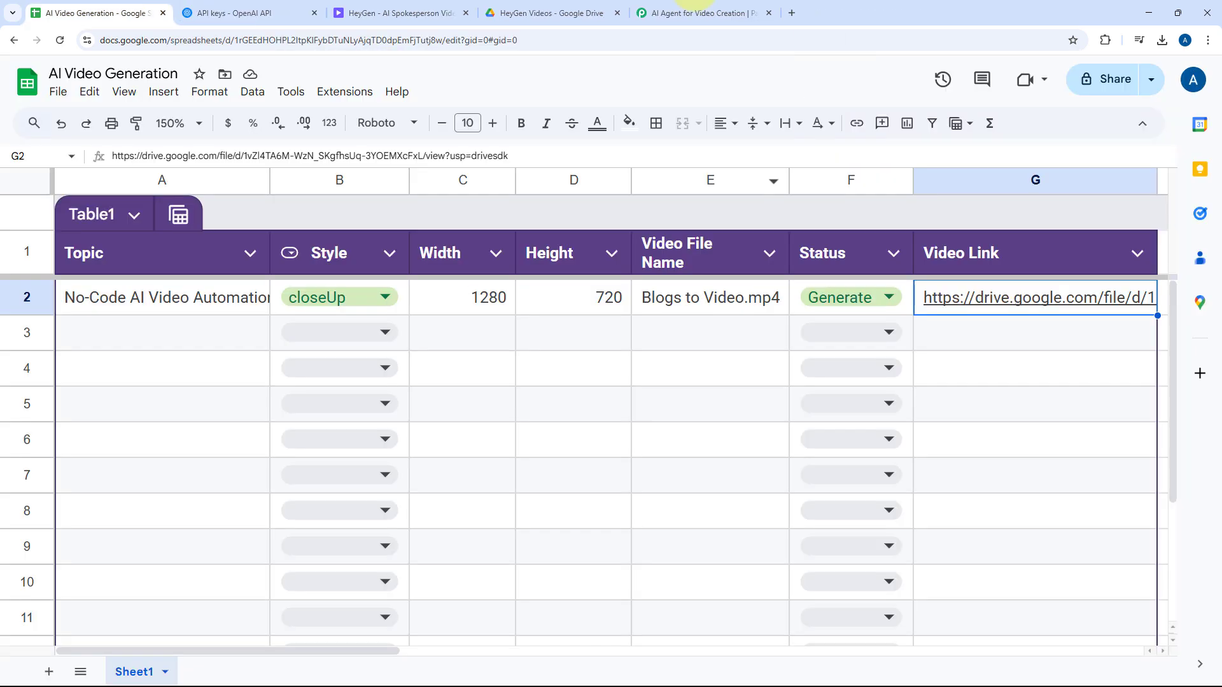
Return to the Pabbly workflow, collapse the Update Row step and review the steps up to the trigger.
click(637, 20)
scroll(886, 115, up, 14)
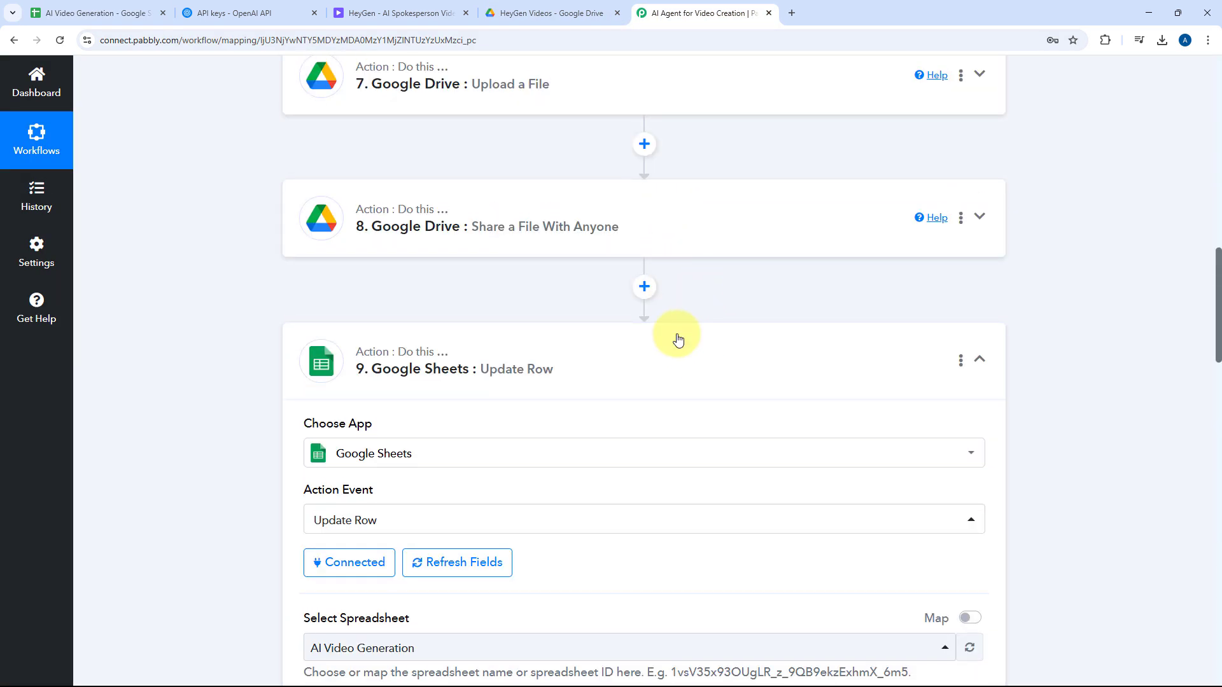
click(676, 337)
scroll(693, 280, up, 12)
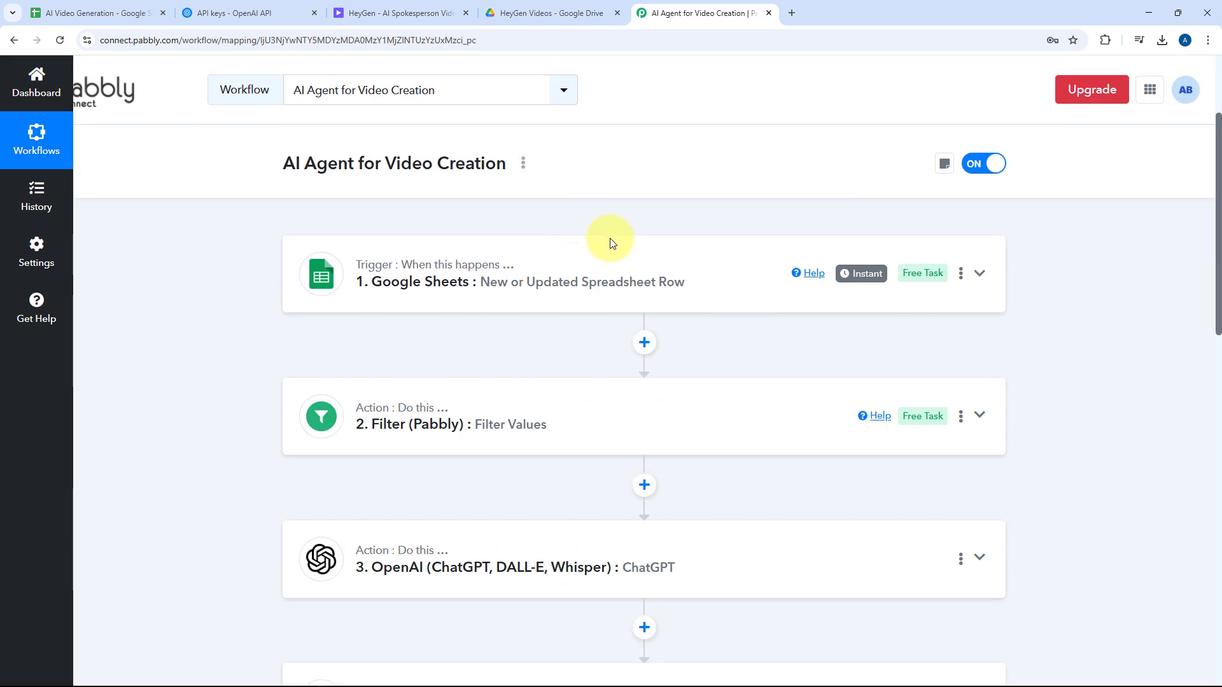
Dismiss the secret key dialog on the OpenAI API keys page and close the Blogs to Video.mp4 preview in Google Drive.
click(99, 12)
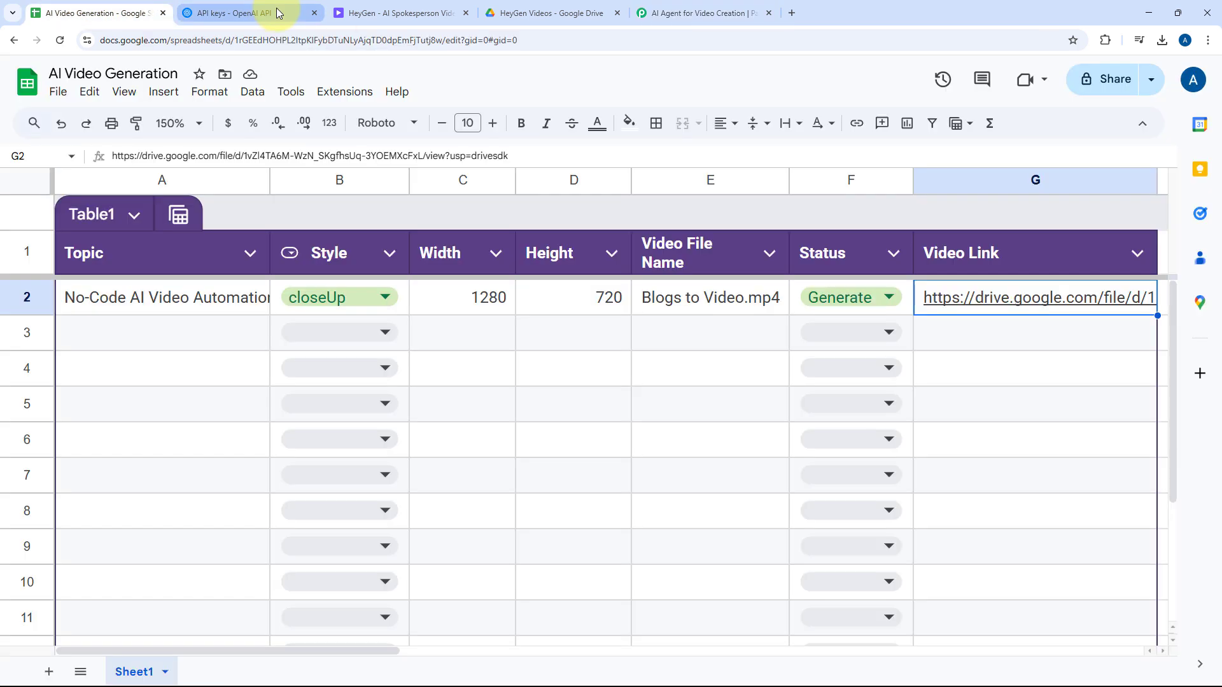
click(275, 11)
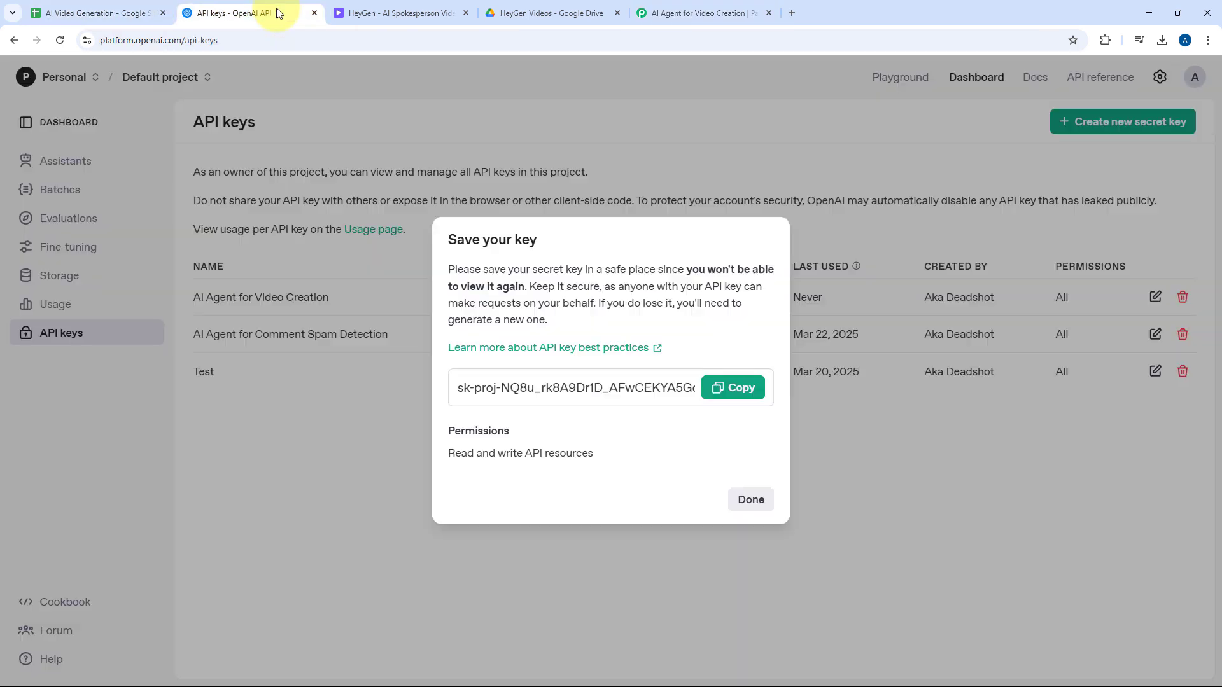
click(750, 499)
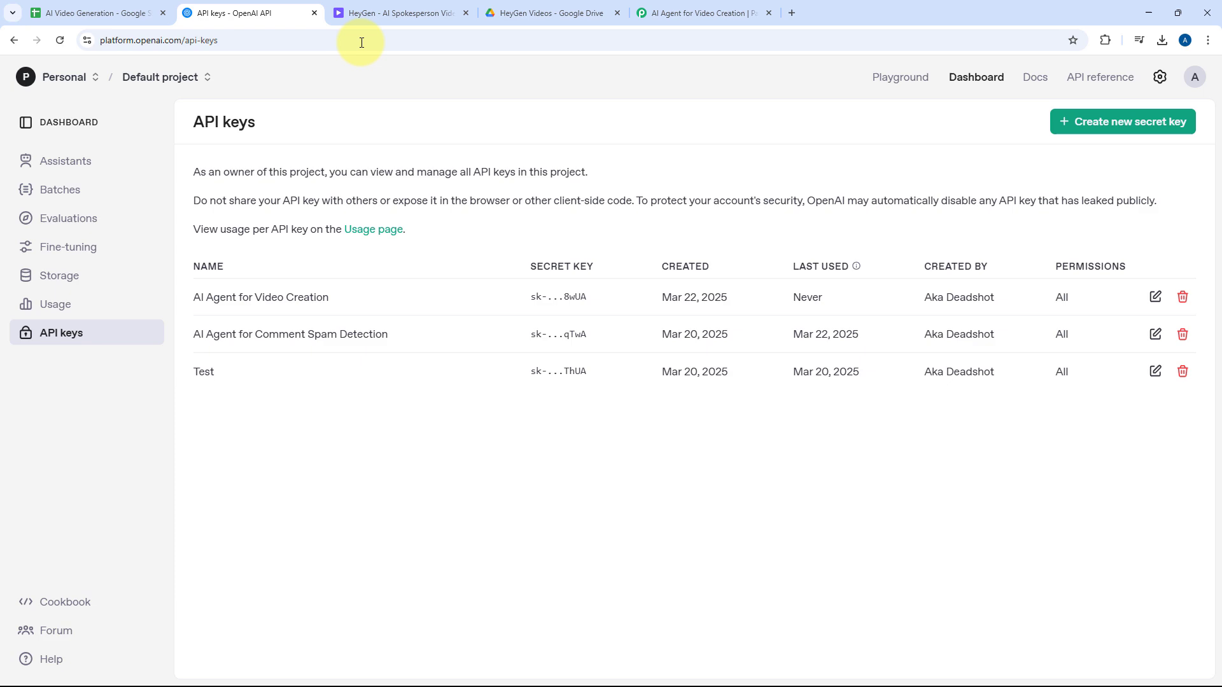
click(391, 7)
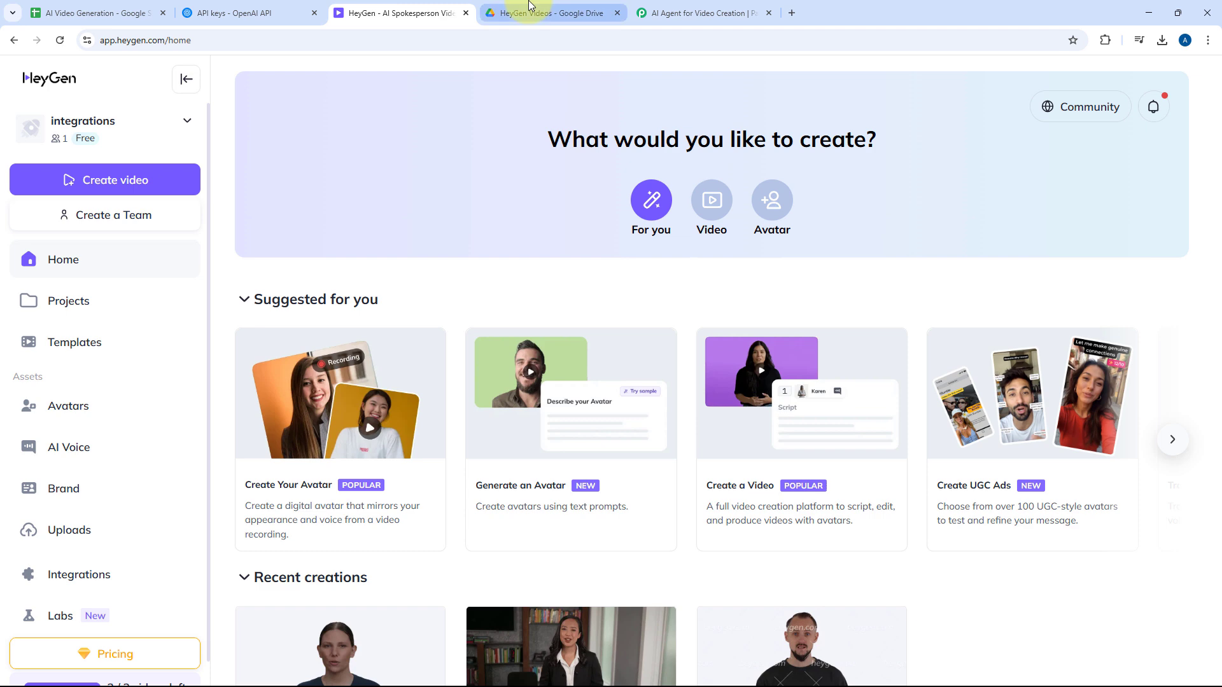
click(544, 13)
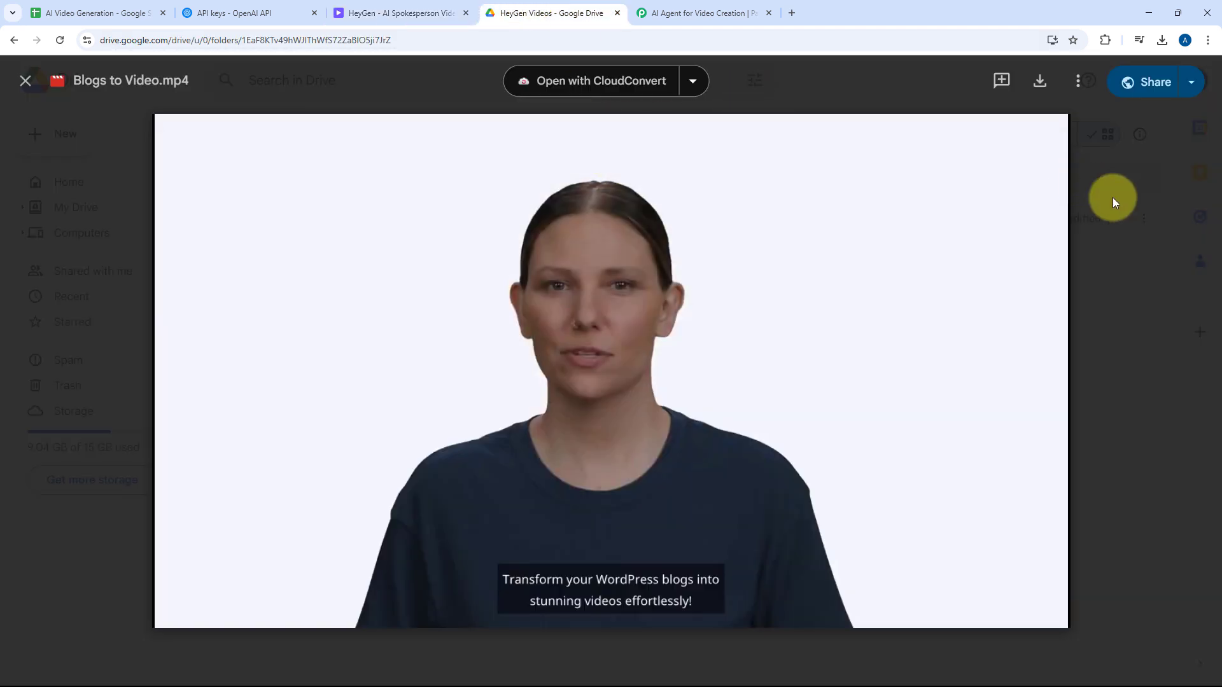
click(1113, 197)
In row 3 of the AI Video Generation spreadsheet, enter the topic "Convert Customer Queries into AI Explainer Videos using Pabbly Connect".
click(139, 12)
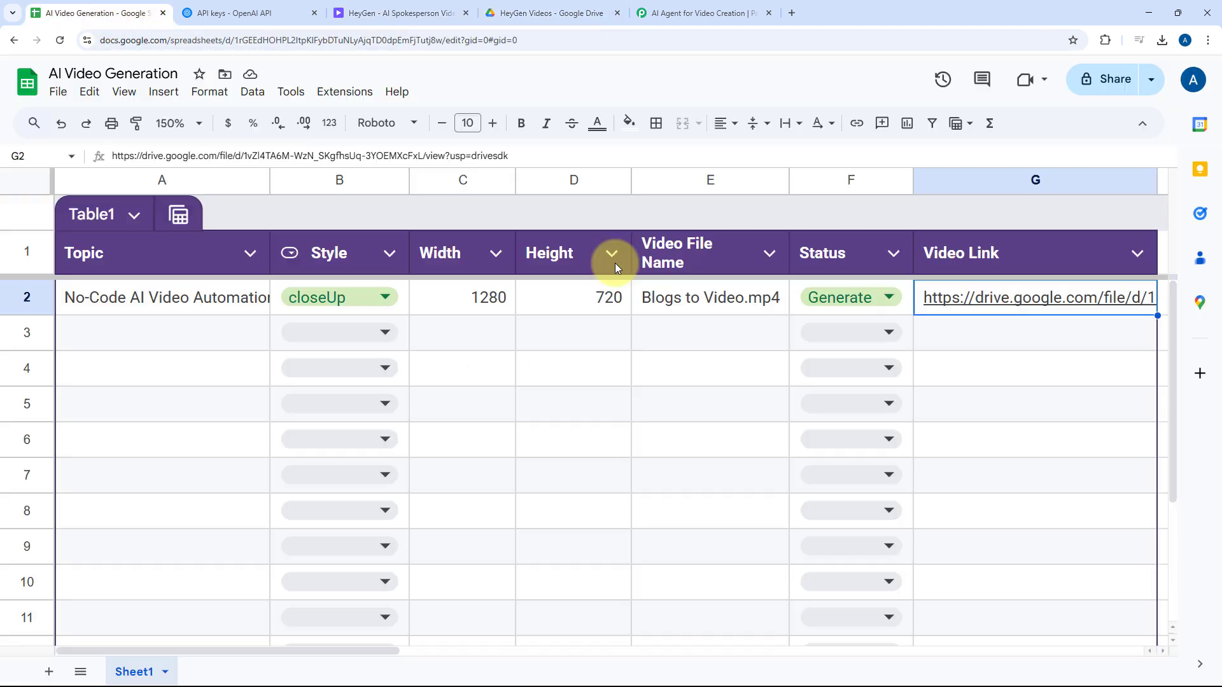
click(195, 340)
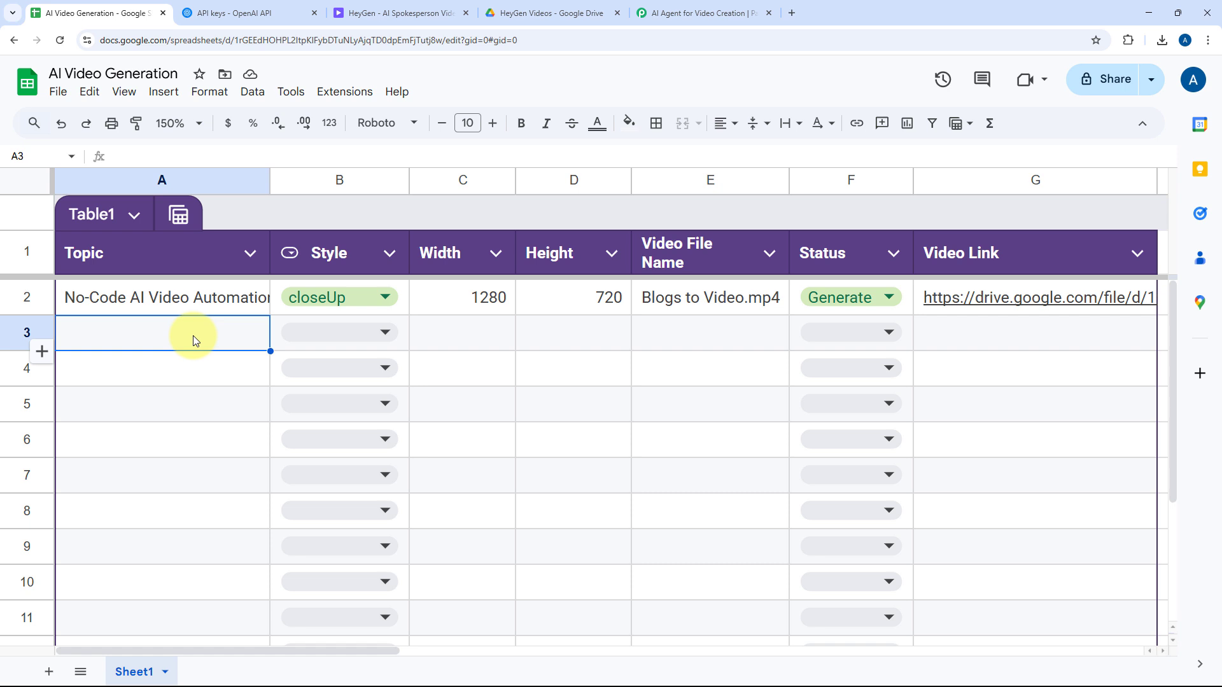
double_click(132, 334)
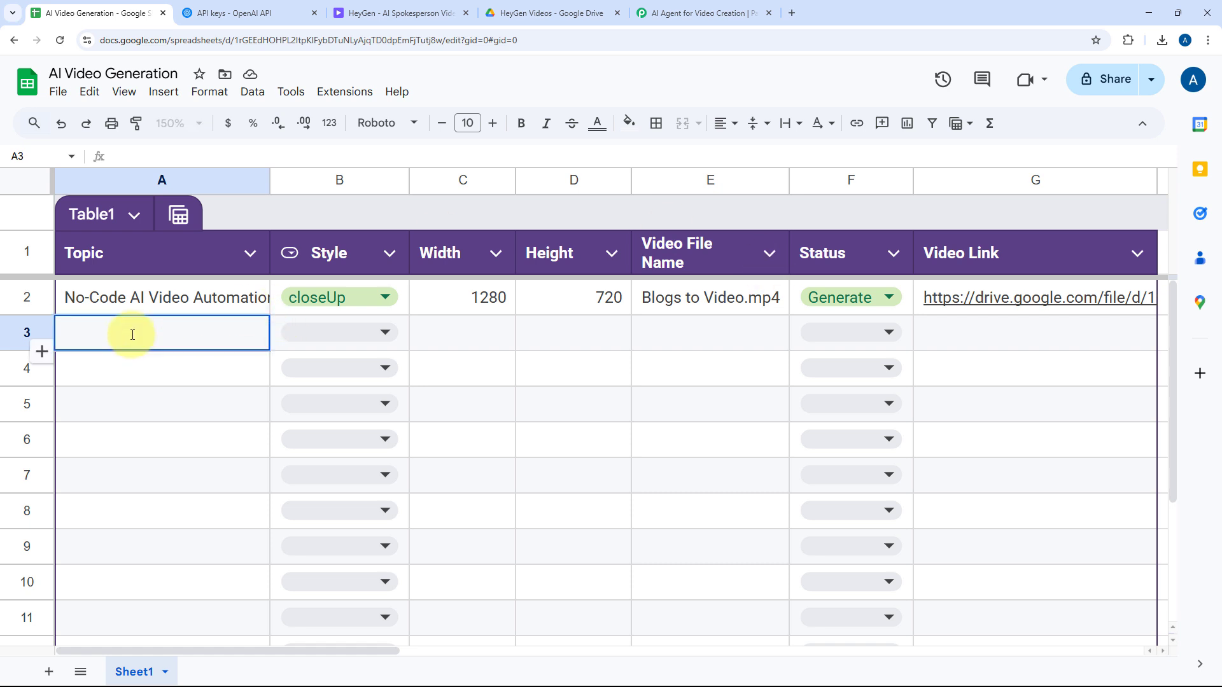
text(Convert Customer Queries into AI Explainer Videos using Pabbly Connect)
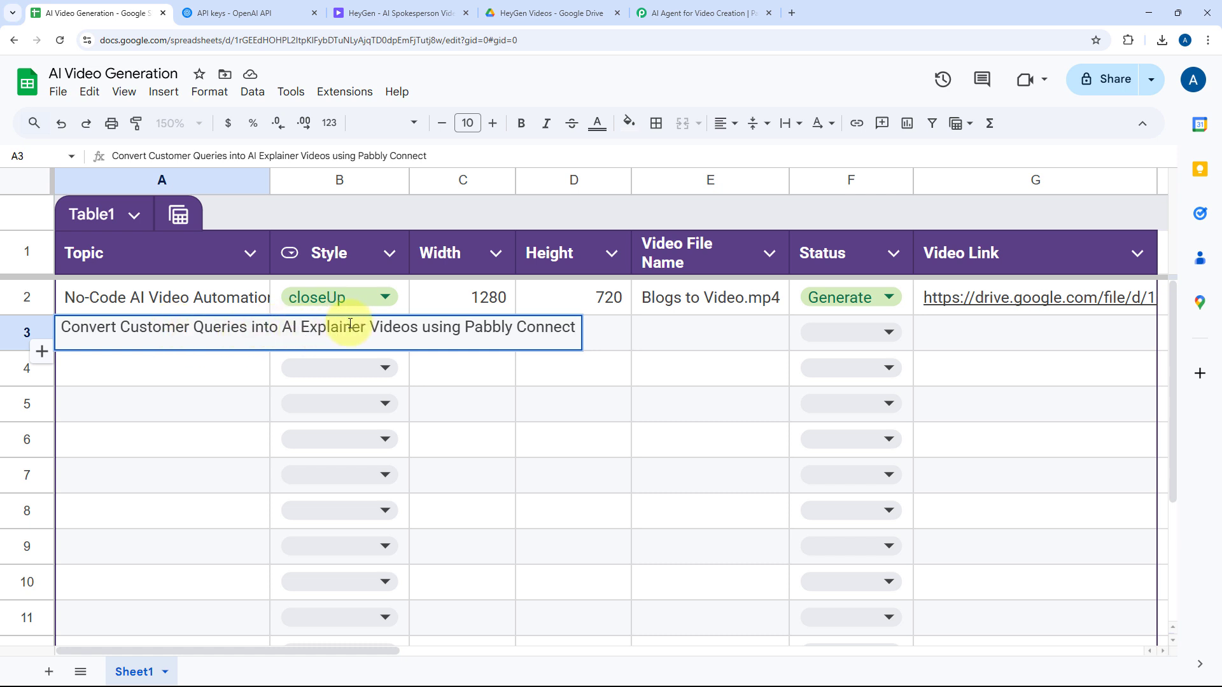
click(487, 374)
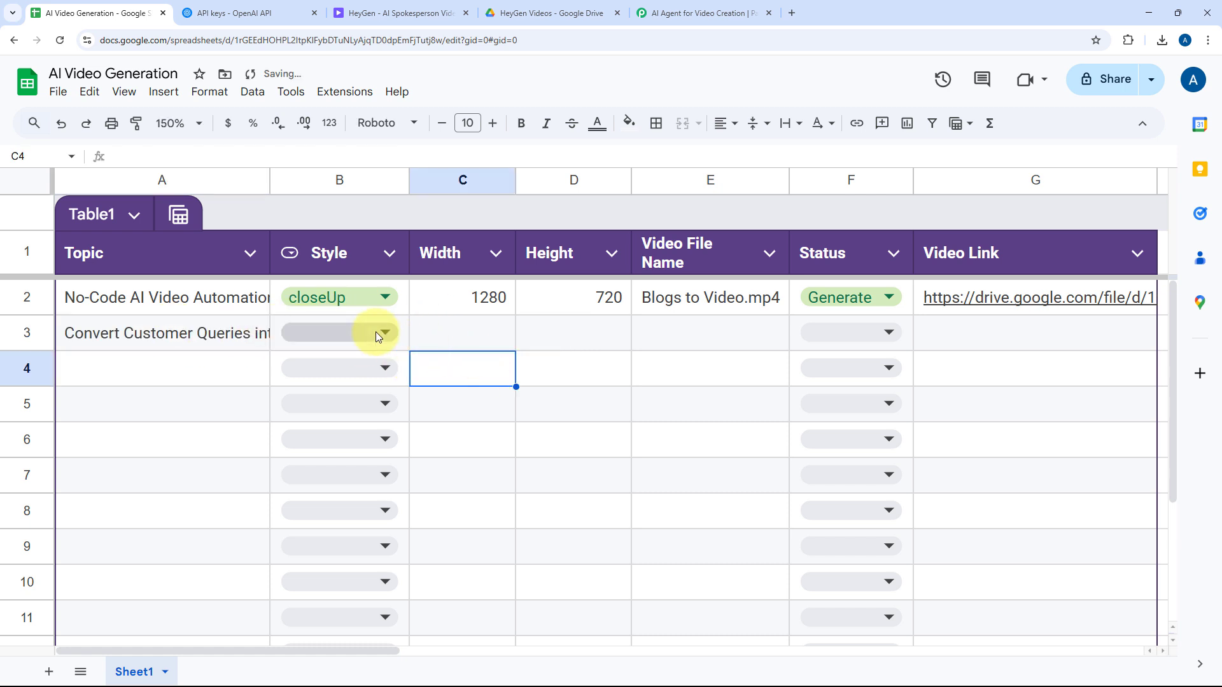
Set row 3's Style to circle, its Width to 1280 and its Height to 720.
click(375, 331)
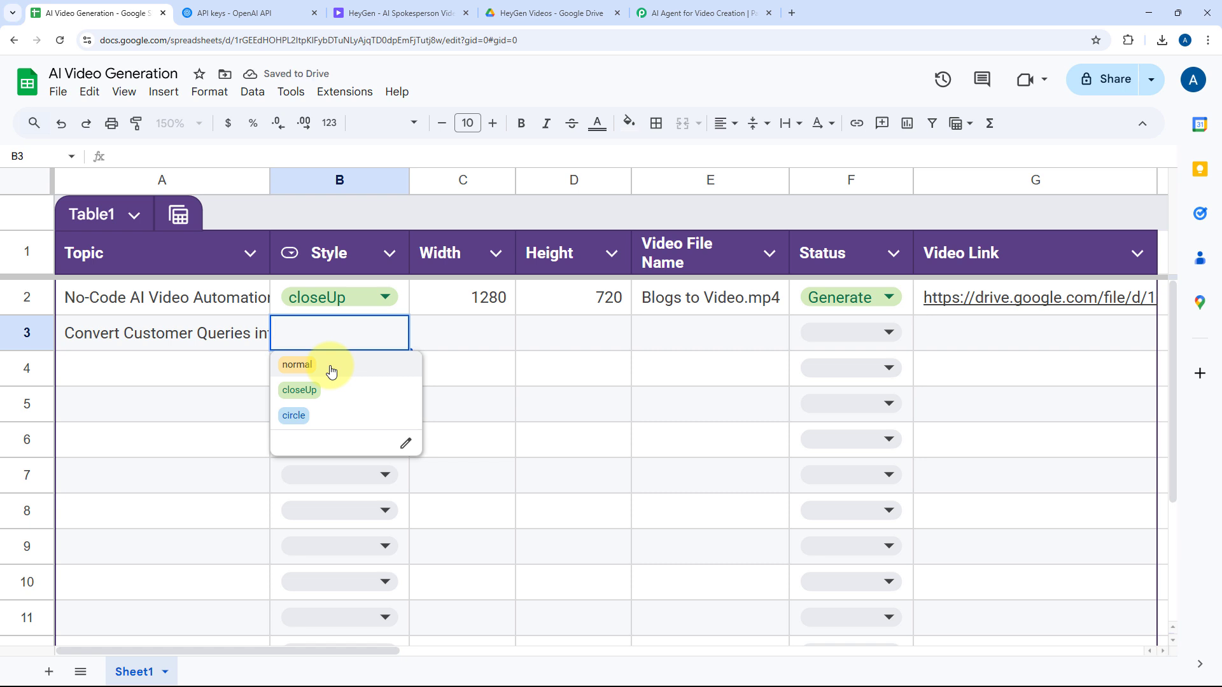
click(322, 414)
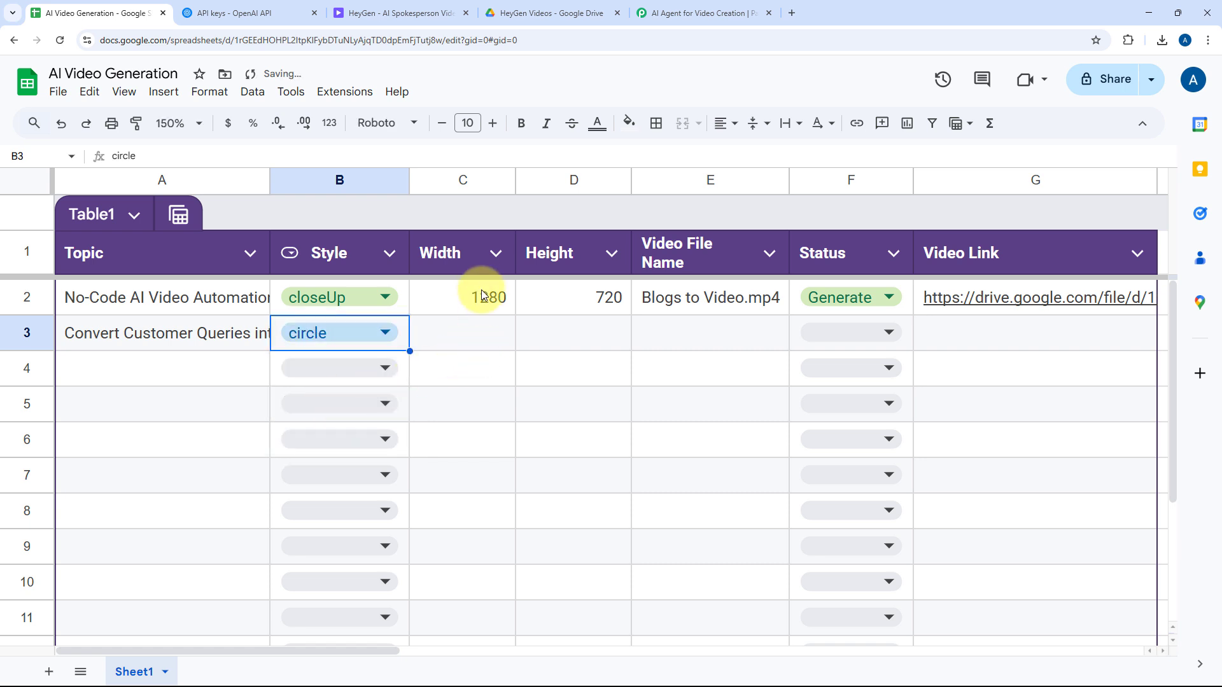
drag(481, 295, 631, 339)
click(491, 332)
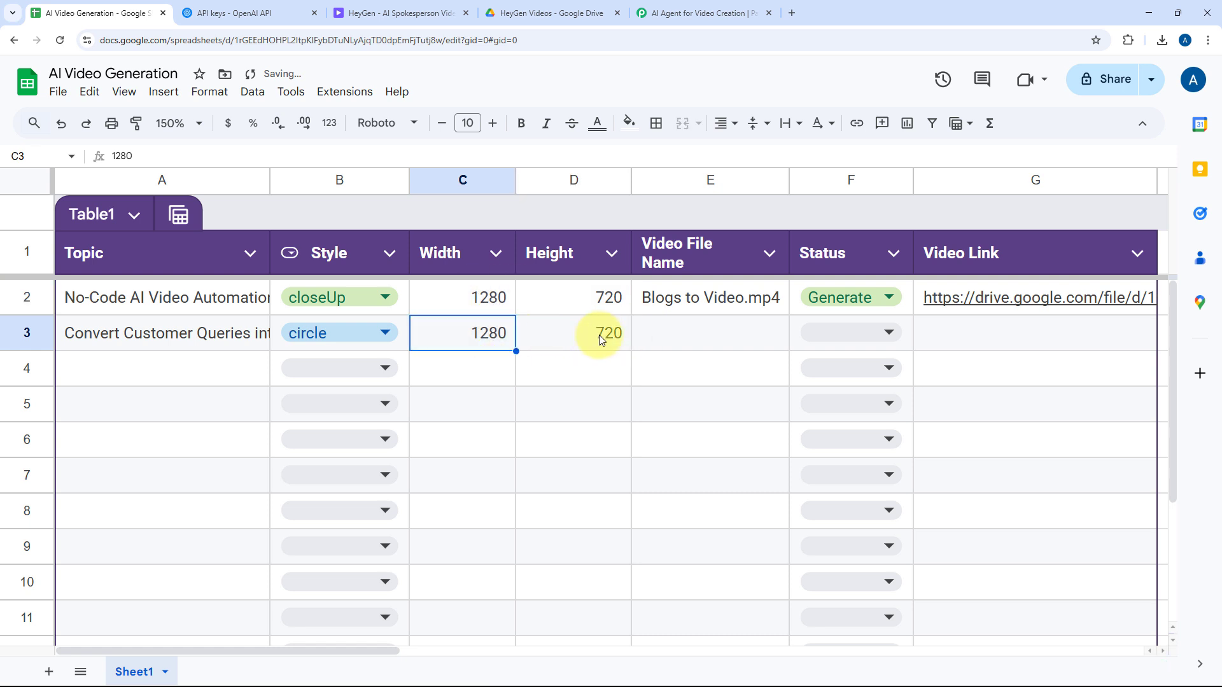
click(600, 335)
Enter Custome Queries.mp4 as the Video File Name in row 3.
click(681, 329)
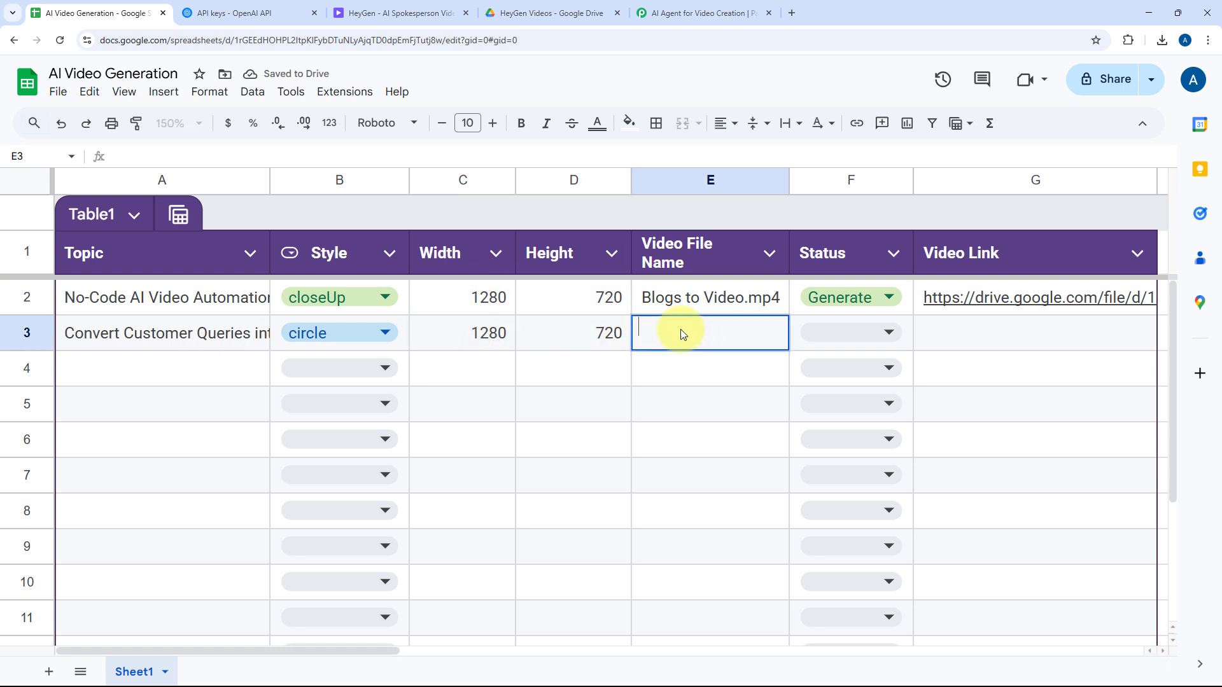
double_click(725, 332)
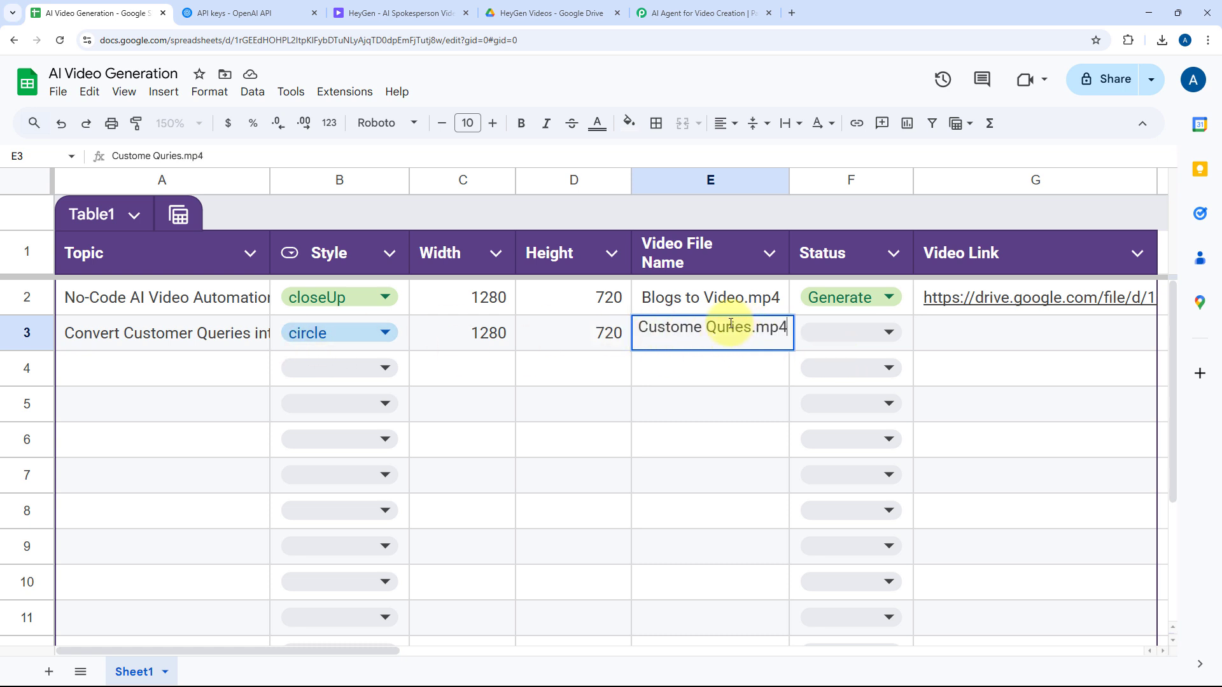
text(e)
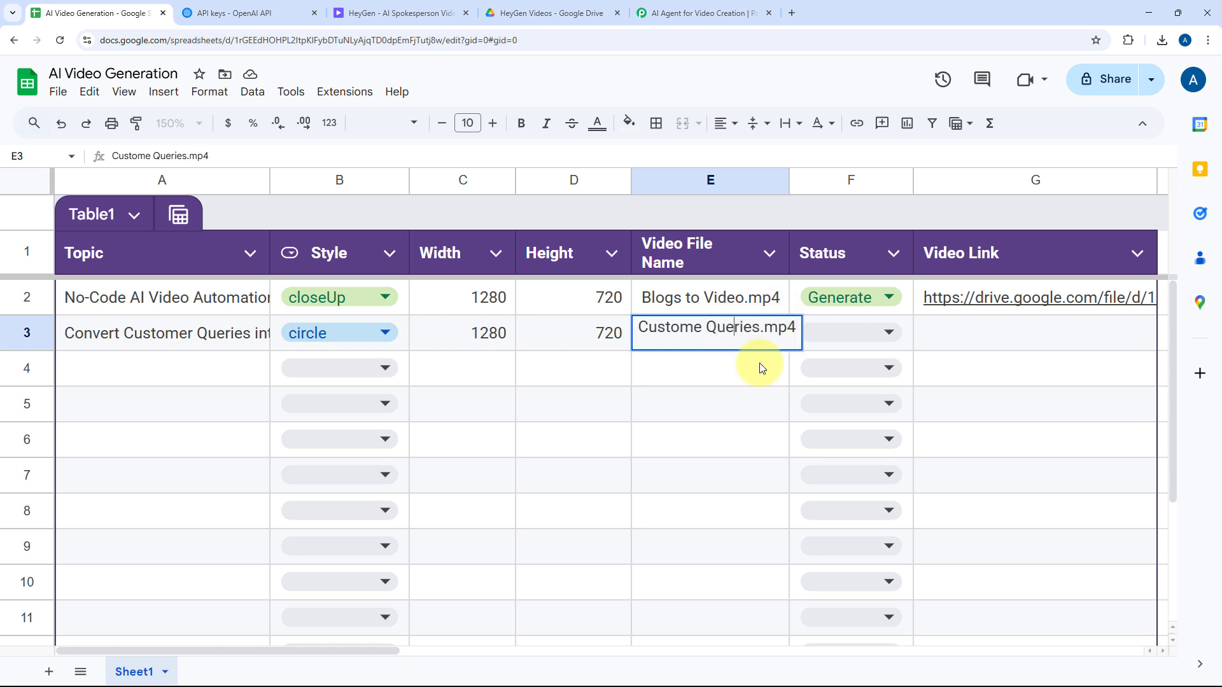
click(761, 367)
Set row 3's Status to Generate.
click(850, 331)
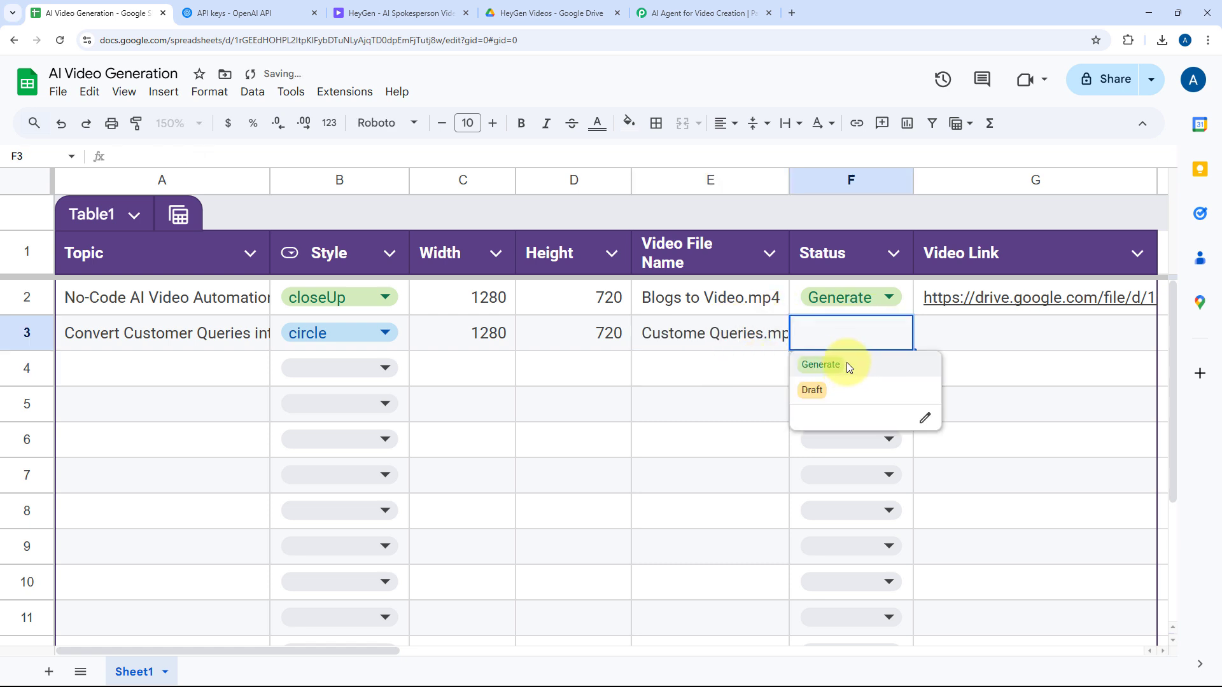
click(827, 364)
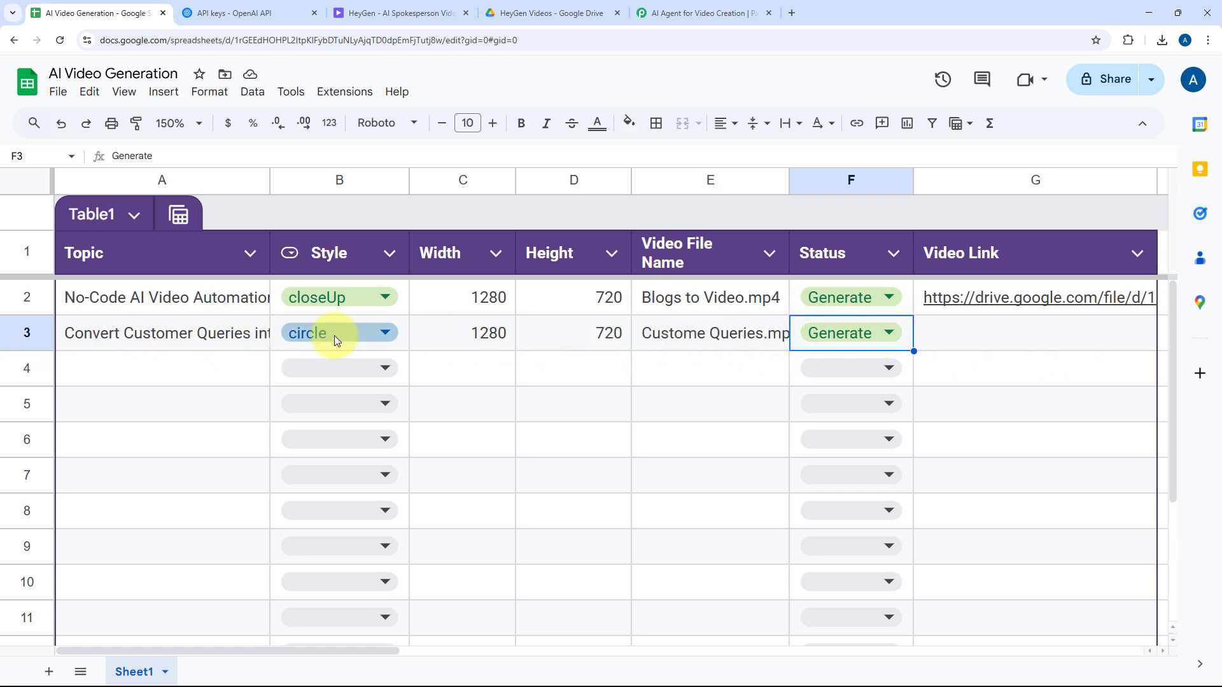
Review the AI Agent for Video Creation workflow in Pabbly Connect, from the Google Sheets trigger through the final Update Row action.
click(684, 13)
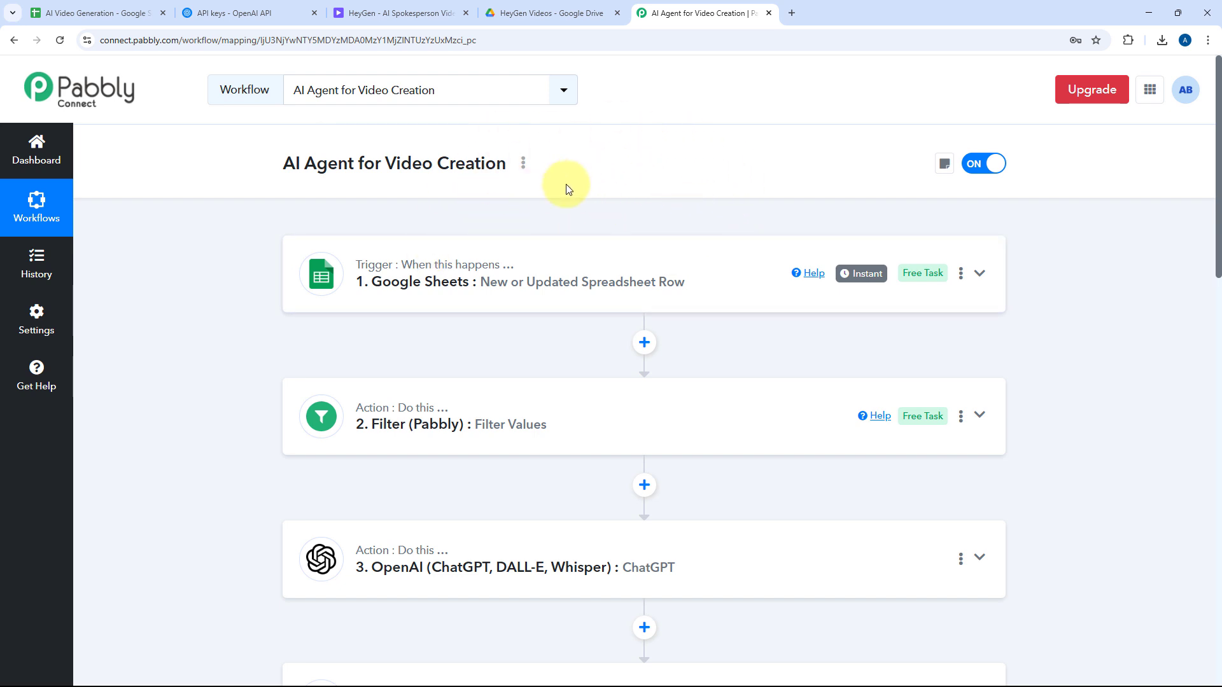
scroll(617, 222, down, 2)
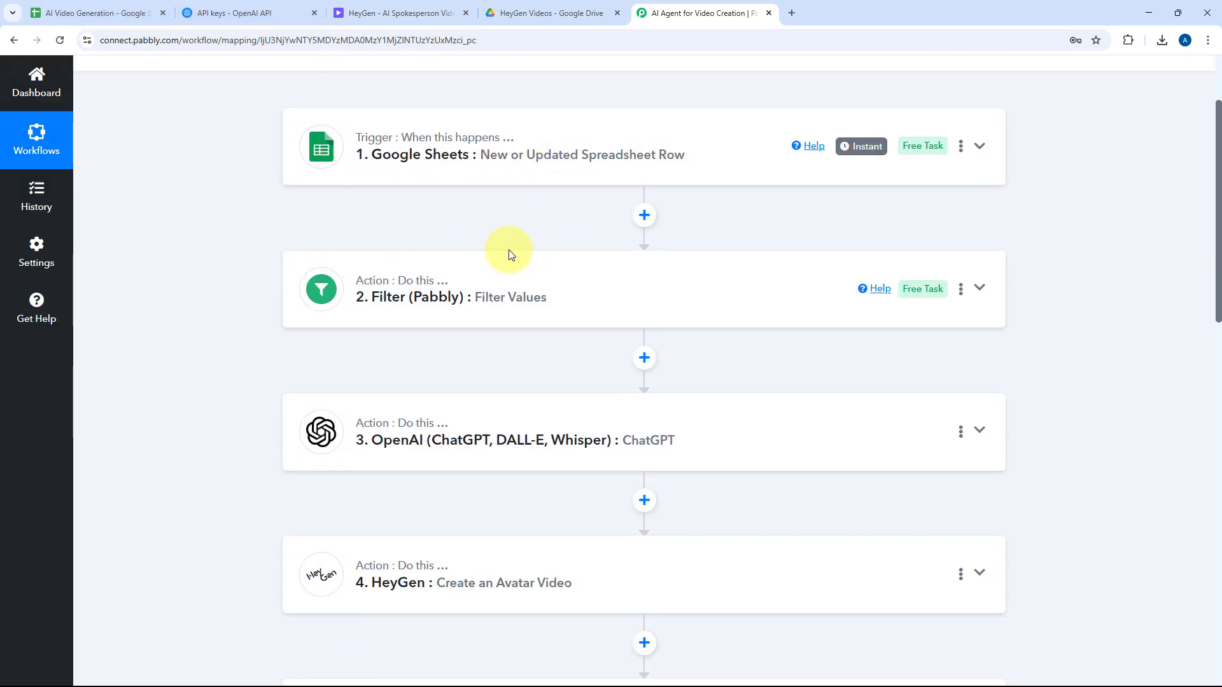
click(95, 13)
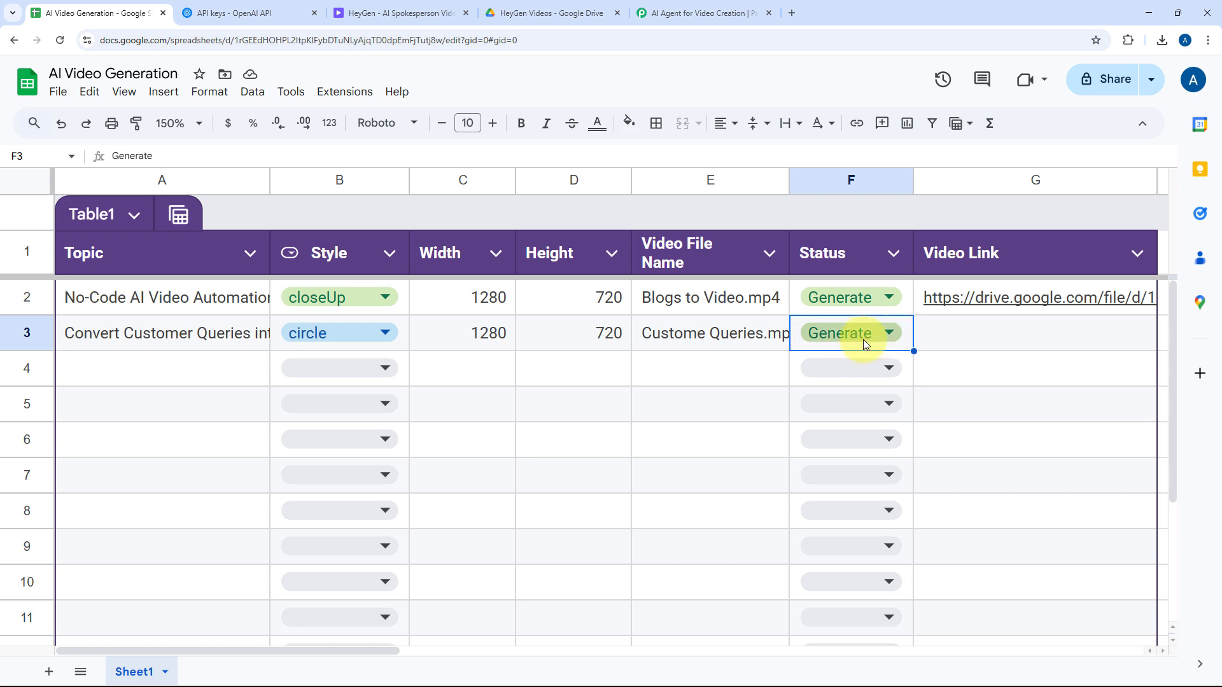
click(700, 13)
scroll(329, 278, down, 2)
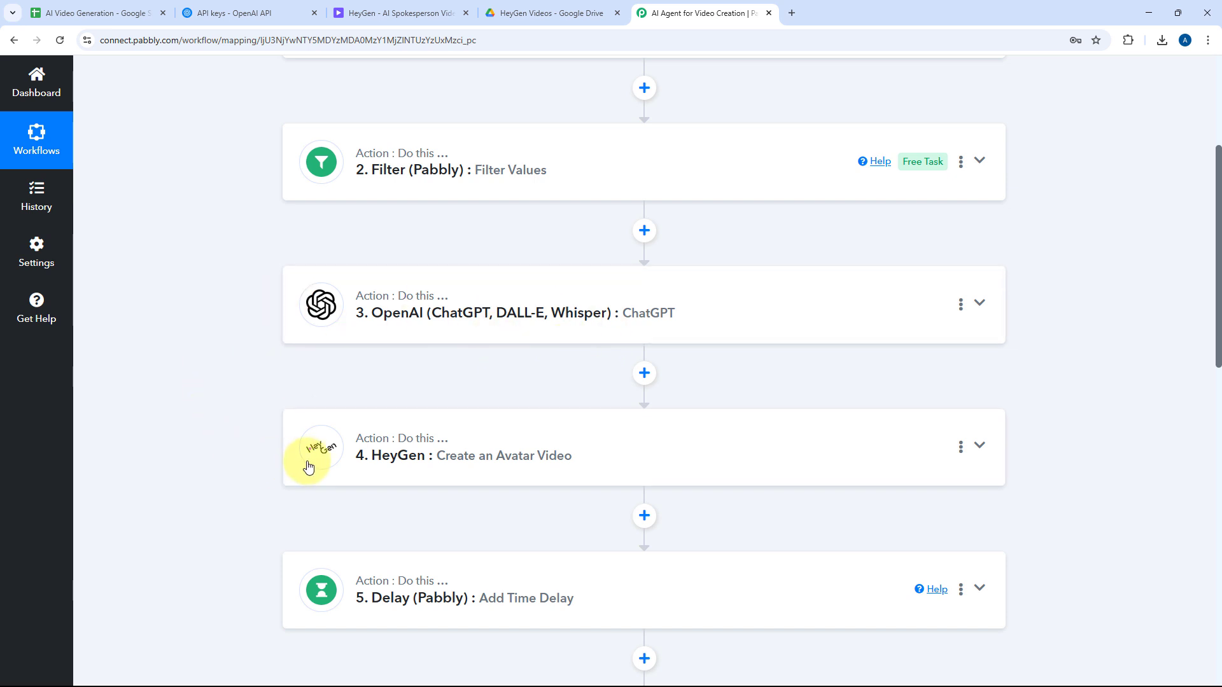
scroll(299, 445, down, 3)
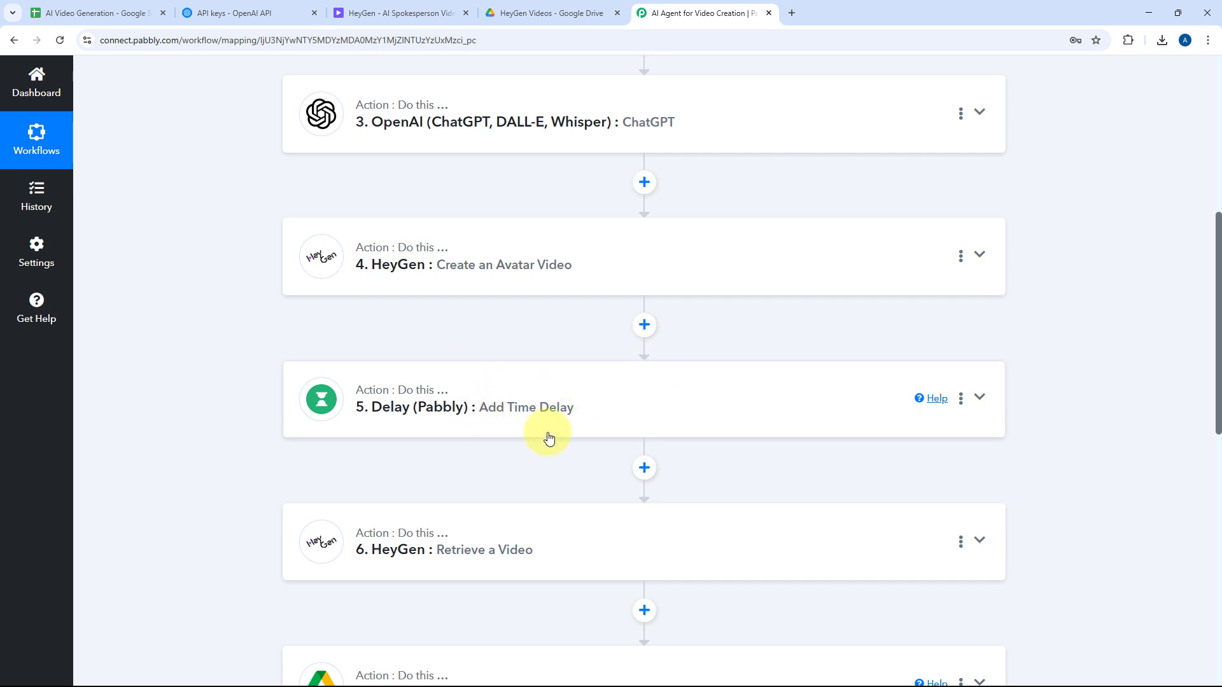
scroll(704, 305, down, 1)
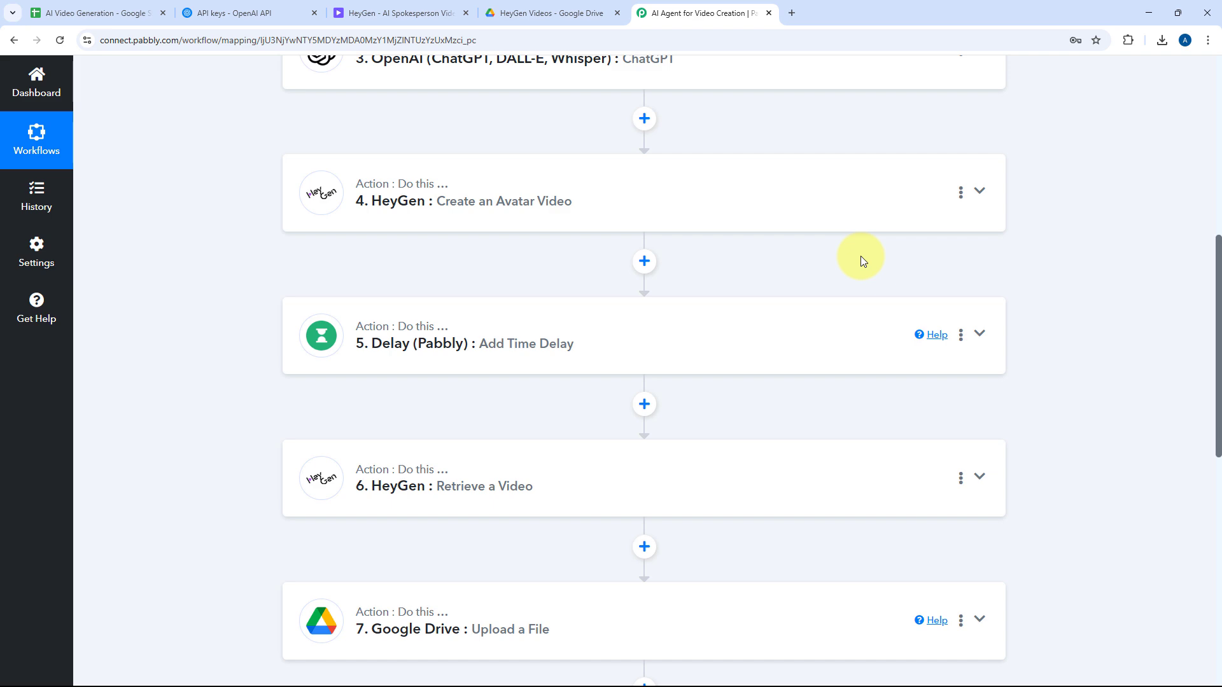
scroll(704, 293, down, 3)
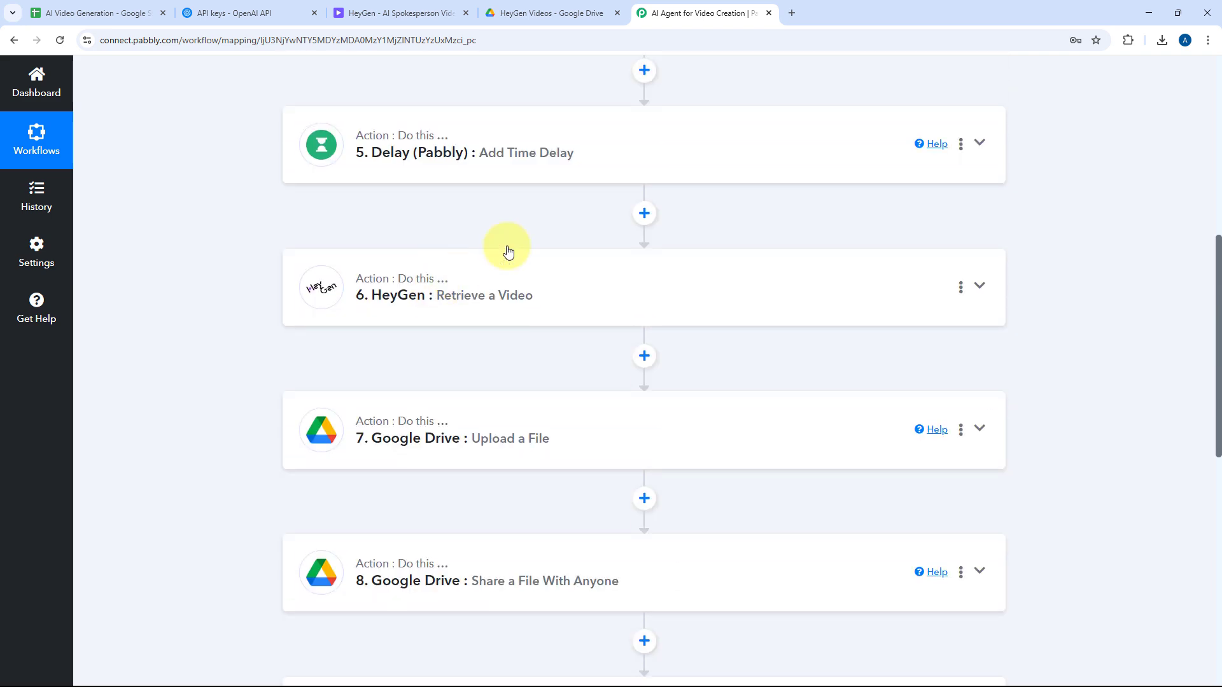
scroll(548, 235, up, 4)
scroll(458, 309, down, 3)
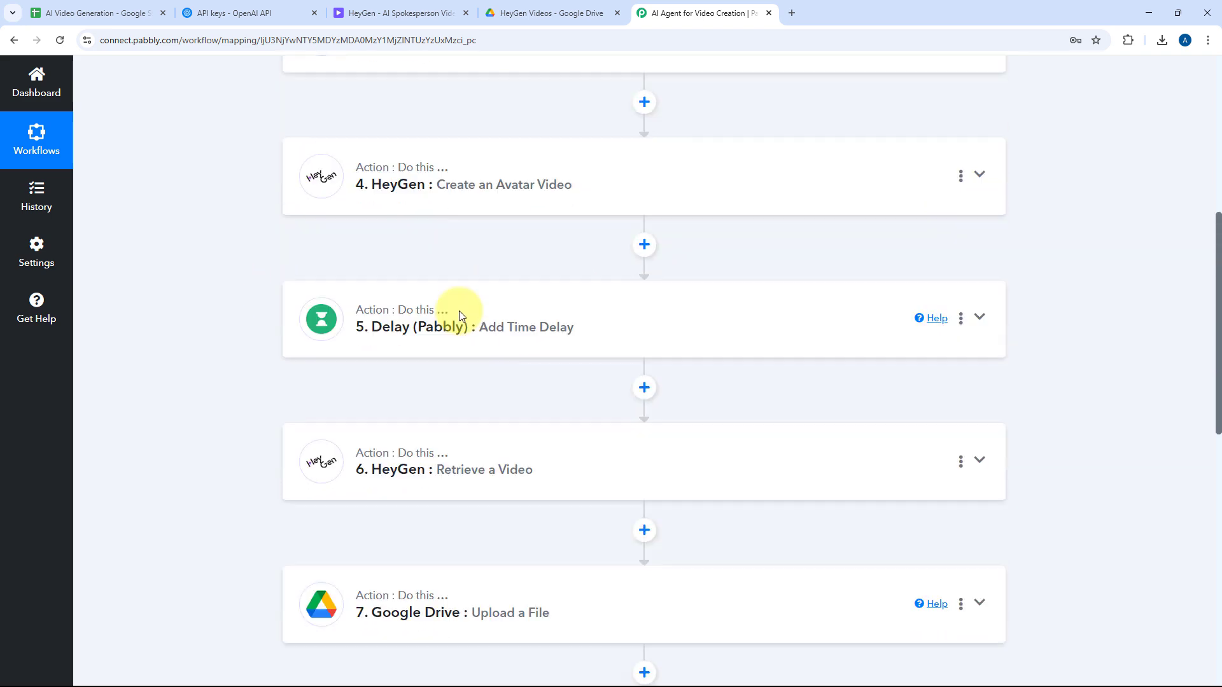
scroll(429, 363, down, 3)
scroll(458, 362, down, 3)
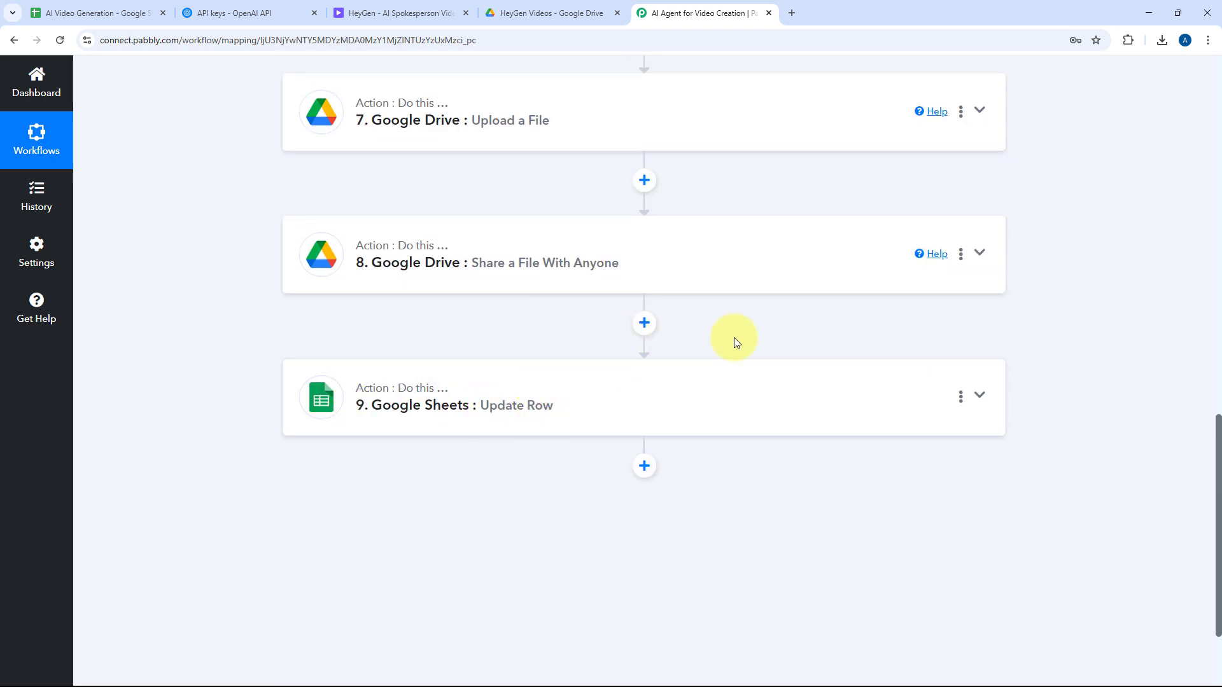
scroll(757, 344, up, 4)
Open the workflow's task history in a new tab and view the details of the Mar 22, 2025 execution.
right_click(784, 347)
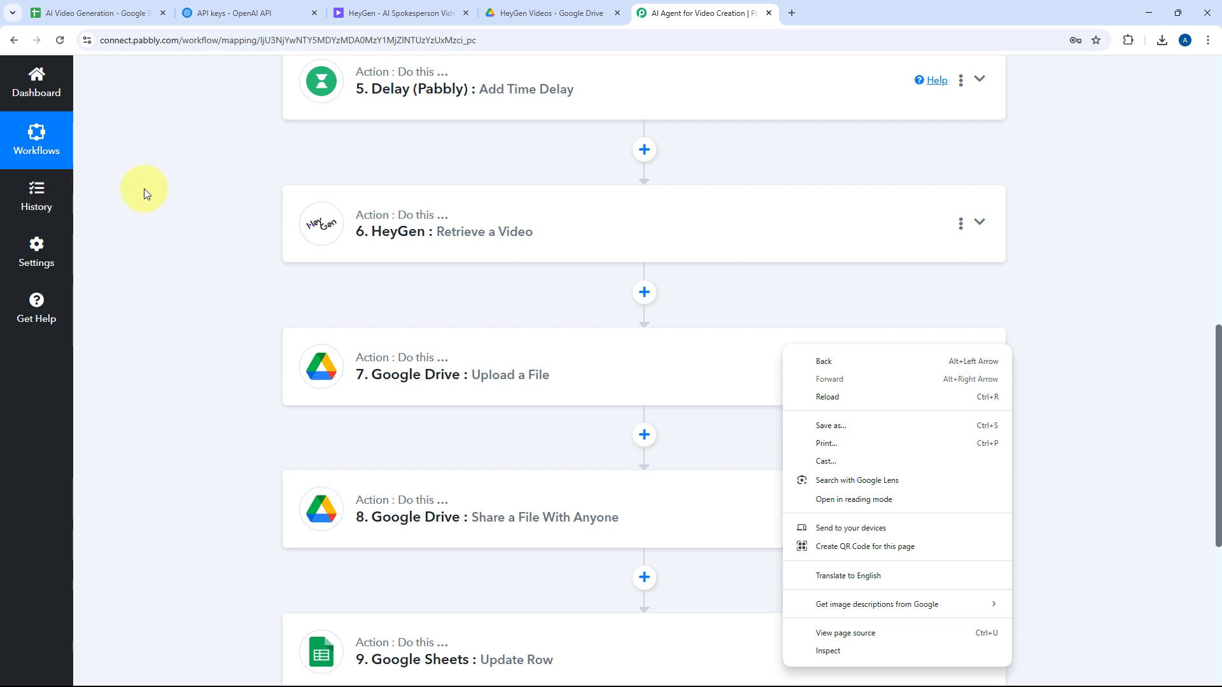
key(Escape)
click(38, 194)
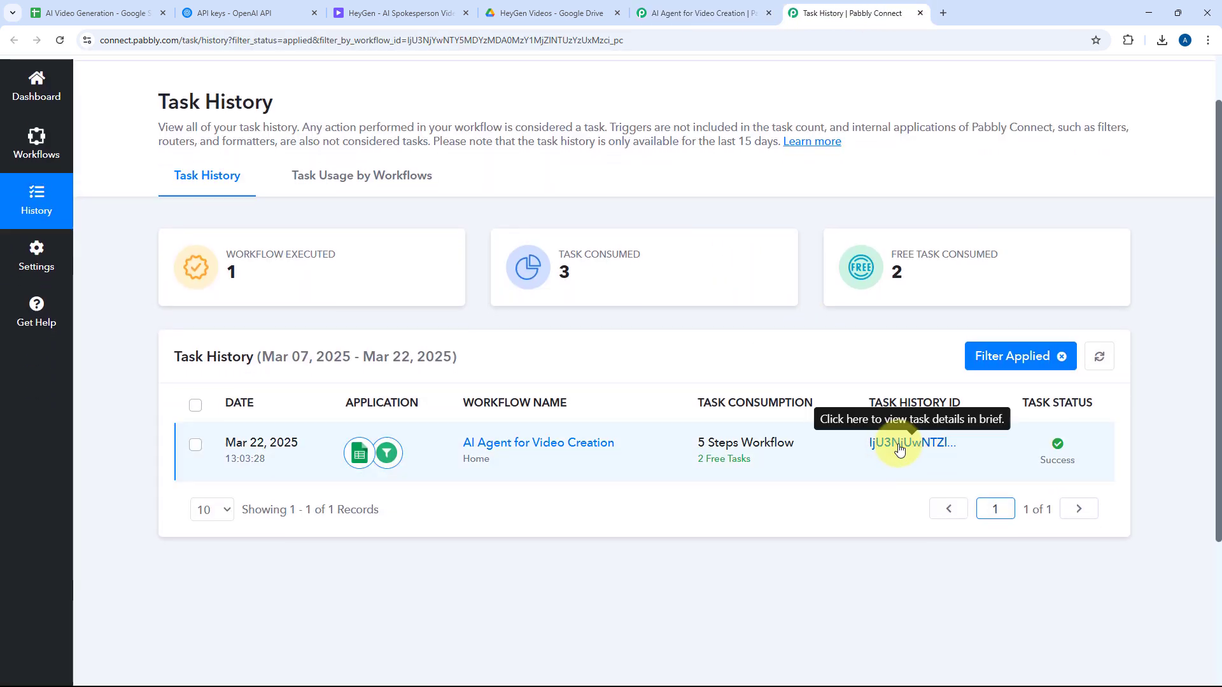
click(891, 443)
scroll(763, 340, down, 1)
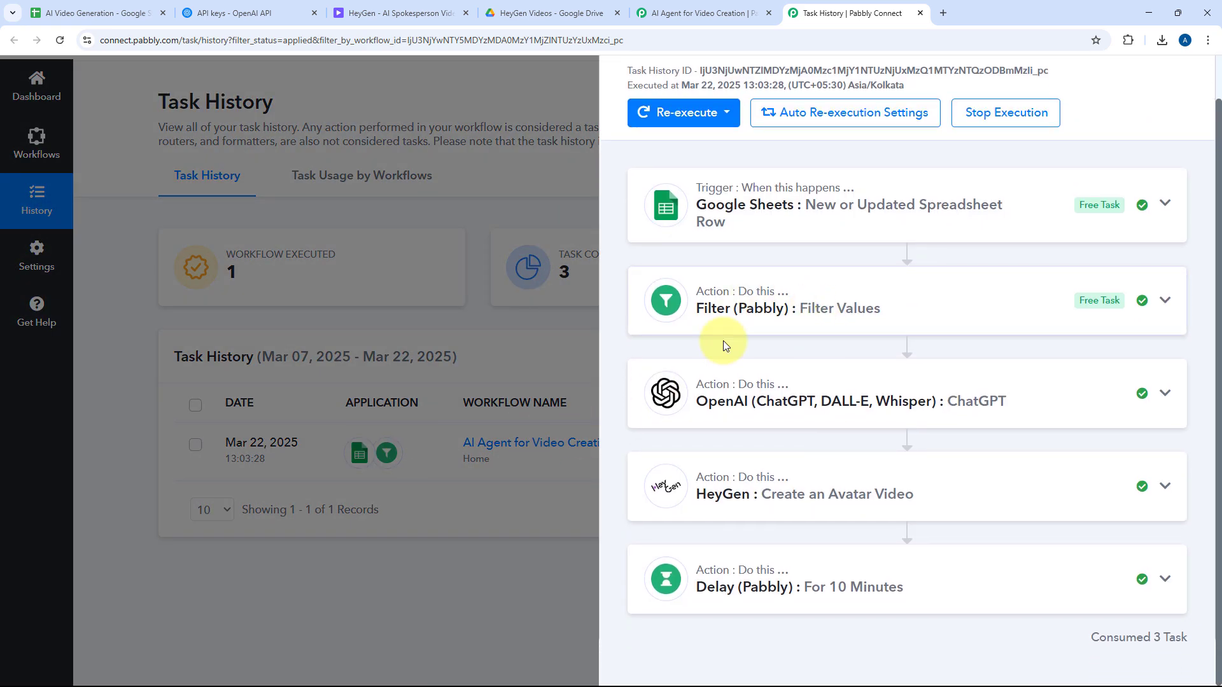
Examine the full message content in the OpenAI ChatGPT step's output, then collapse that step.
click(795, 401)
scroll(840, 396, down, 7)
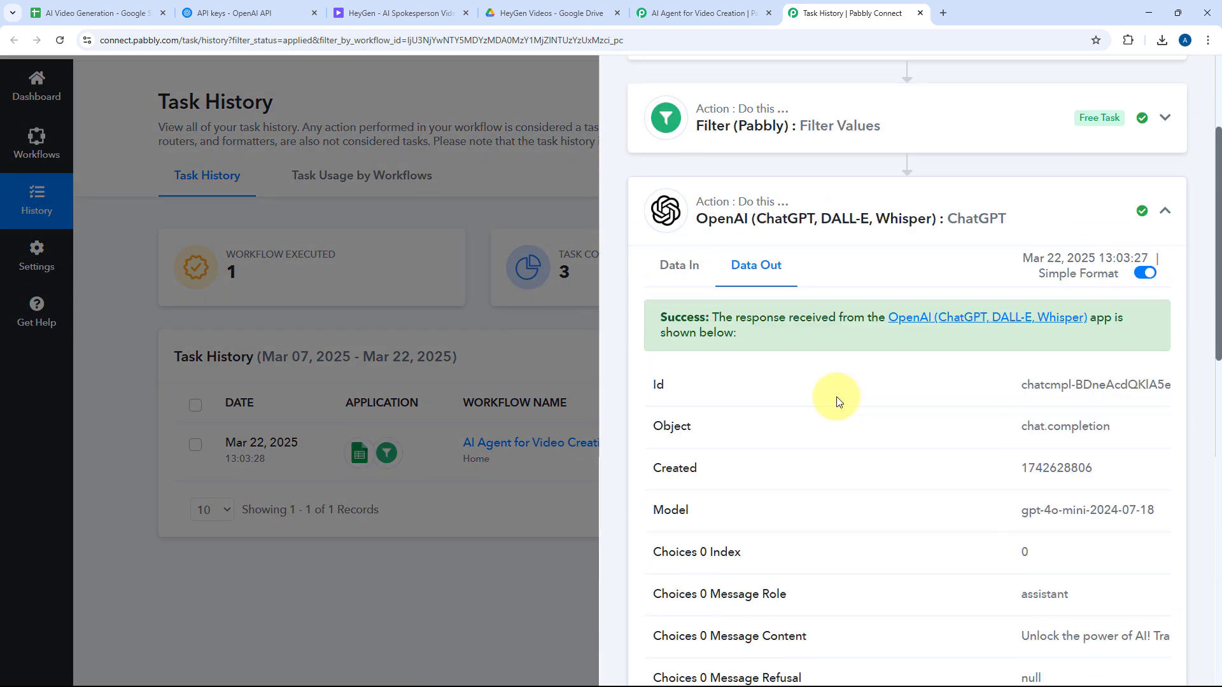
scroll(1012, 318, right, 5)
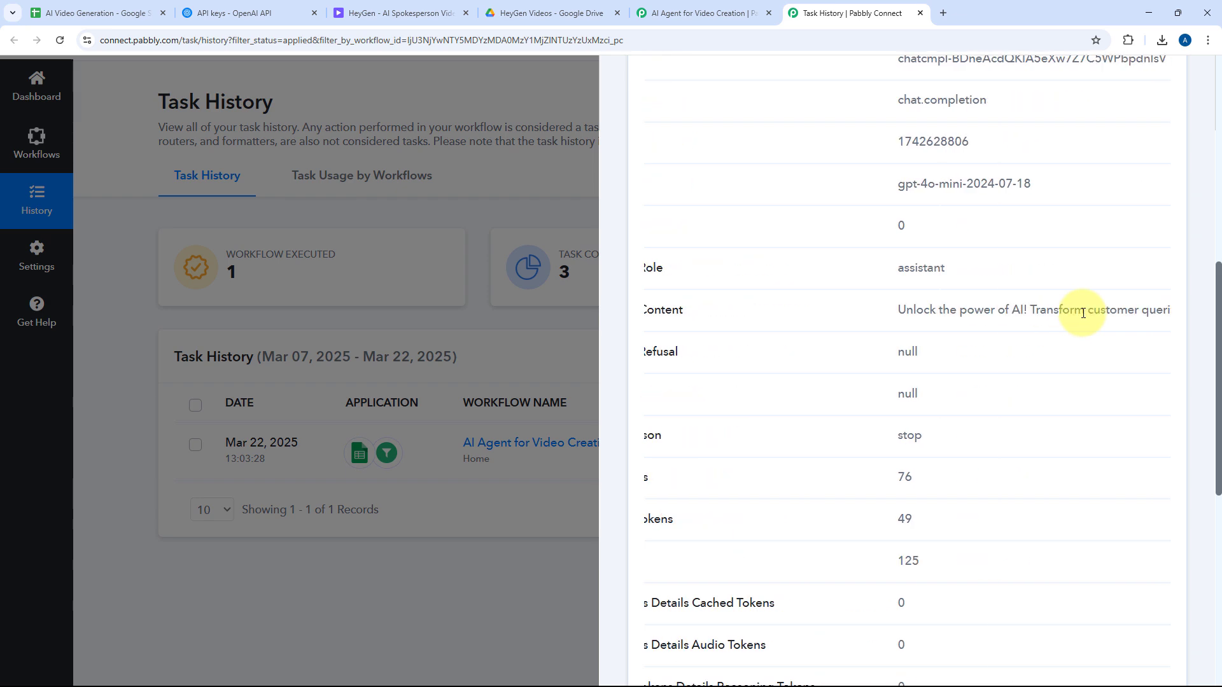
scroll(1083, 313, right, 10)
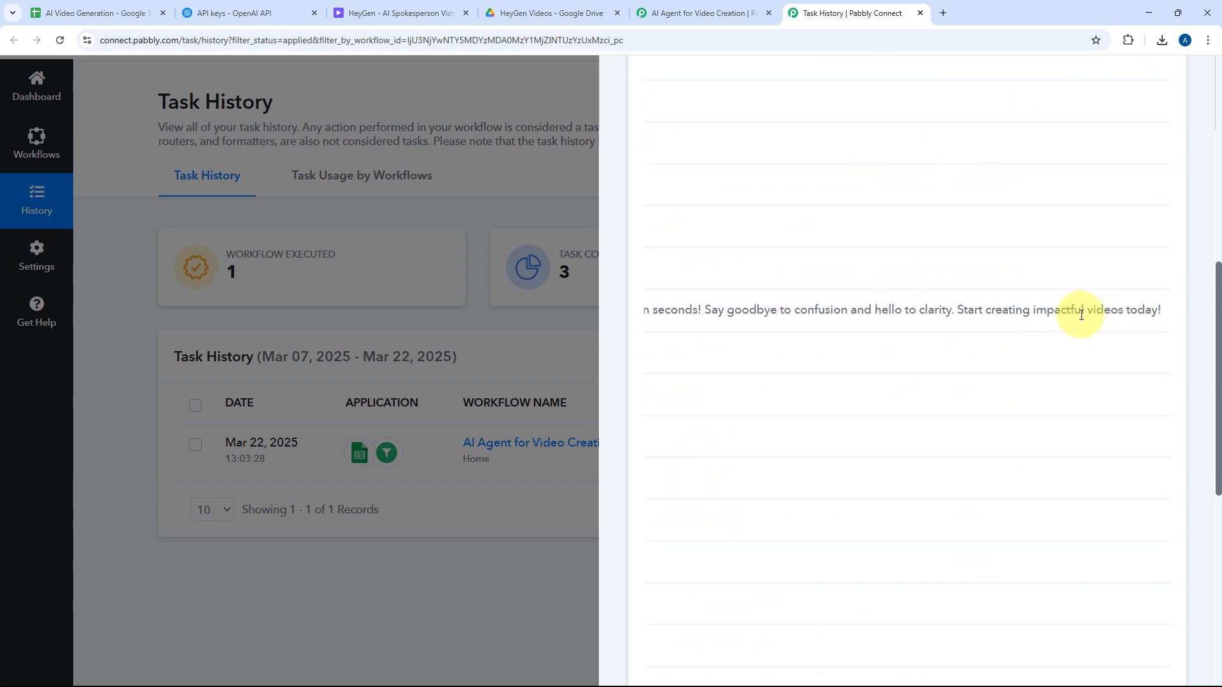
scroll(1081, 314, left, 15)
scroll(914, 273, up, 8)
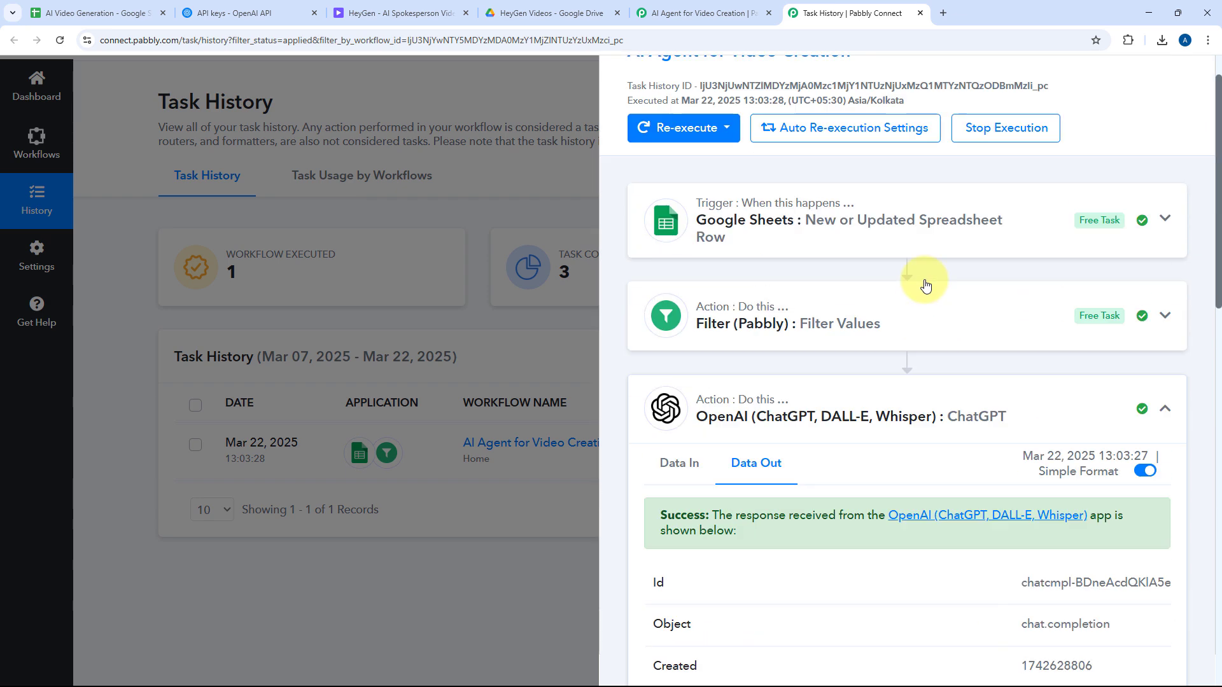
click(871, 463)
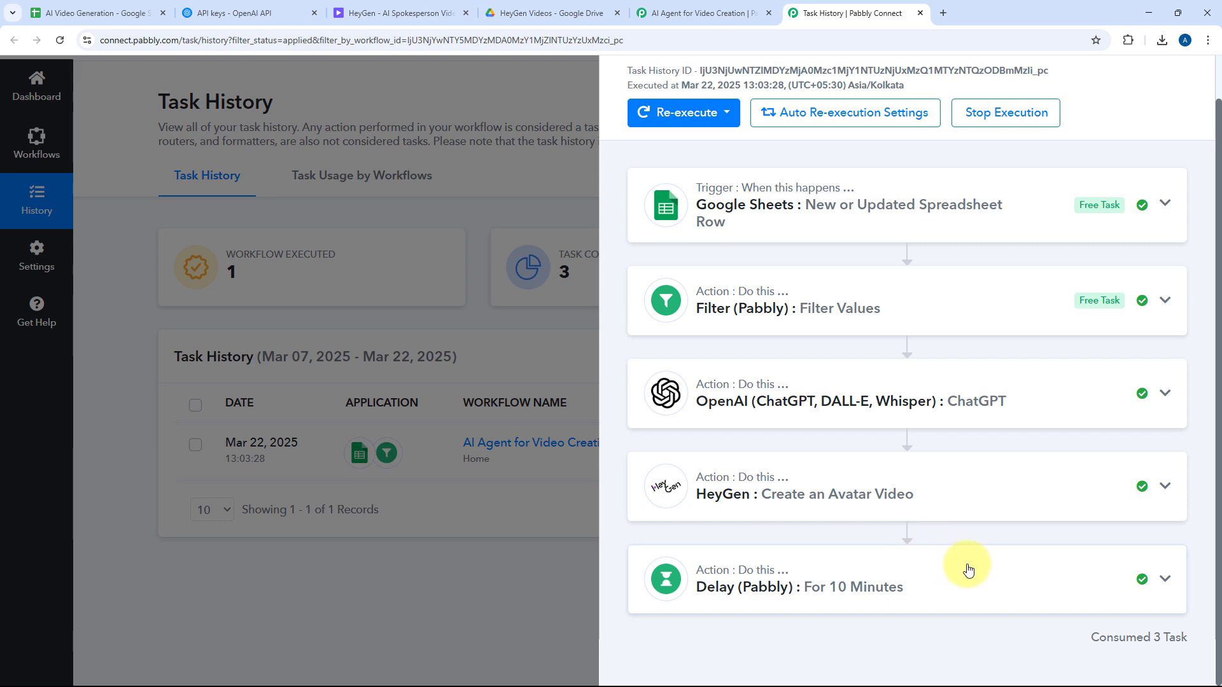
Close the task details and the Task History page, then return to the AI Video Generation spreadsheet to check row 3's Video Link.
click(560, 208)
click(684, 19)
scroll(668, 219, up, 12)
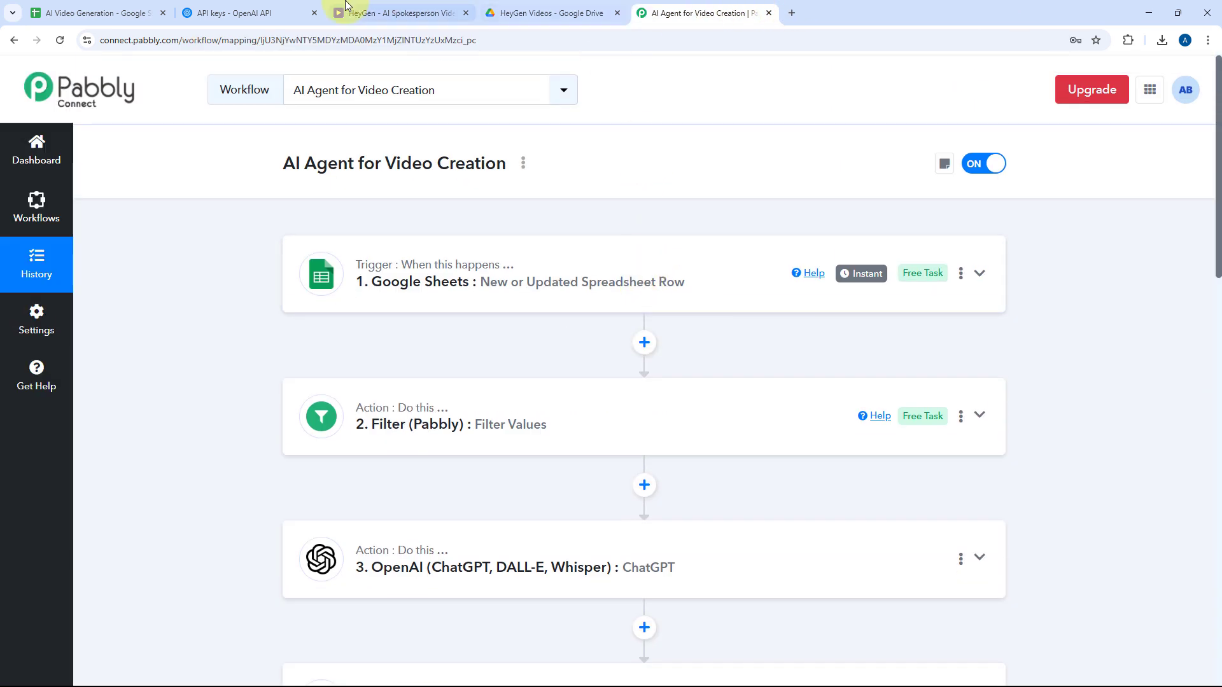
click(96, 12)
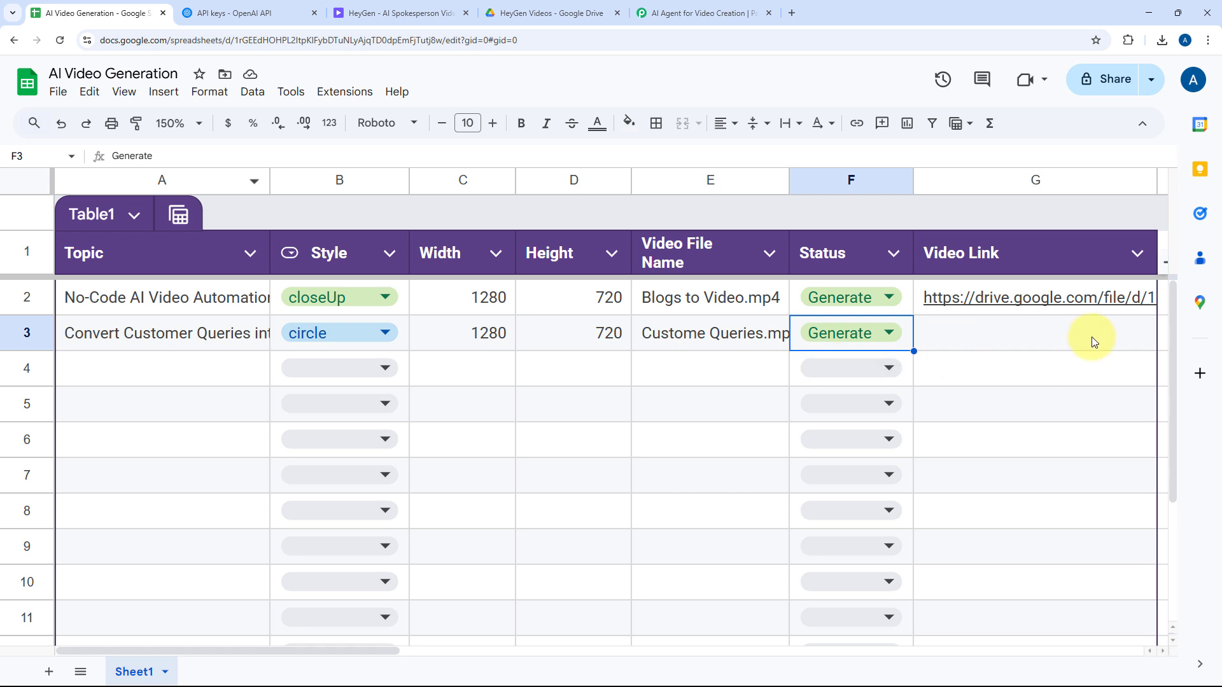